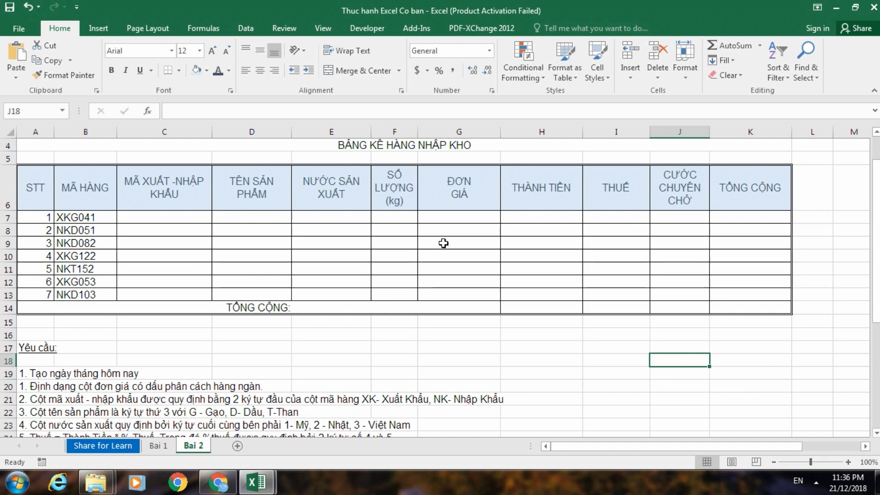
Step: Scroll the worksheet and inspect the first item's quantity and THÀNH TIỀN cells
scroll(443, 243, "up", 1)
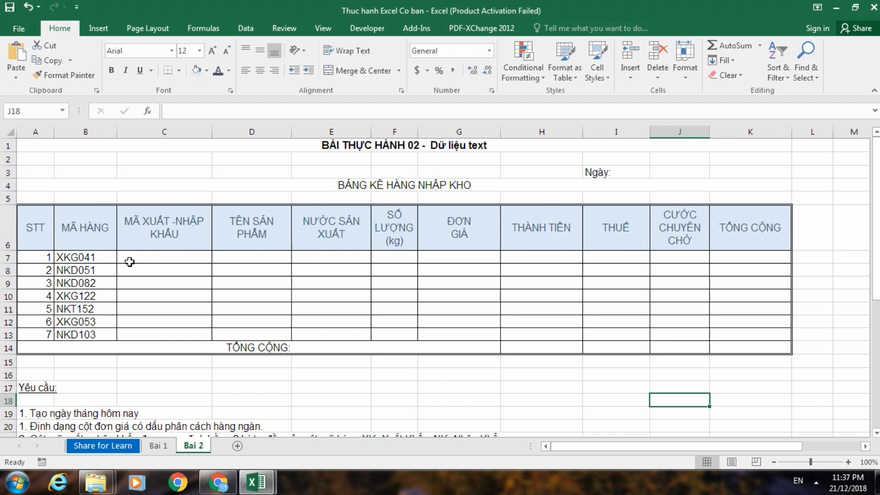
scroll(124, 264, "down", 1)
scroll(123, 264, "down", 1)
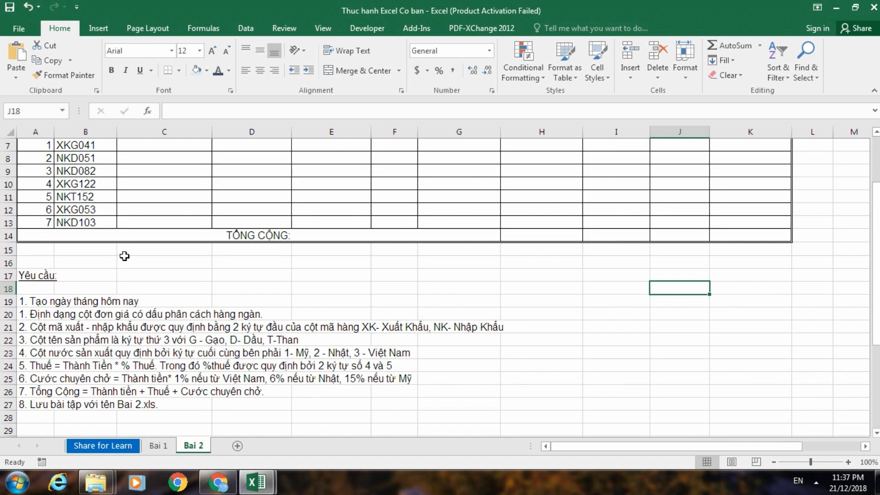
scroll(123, 255, "up", 2)
scroll(117, 252, "down", 1)
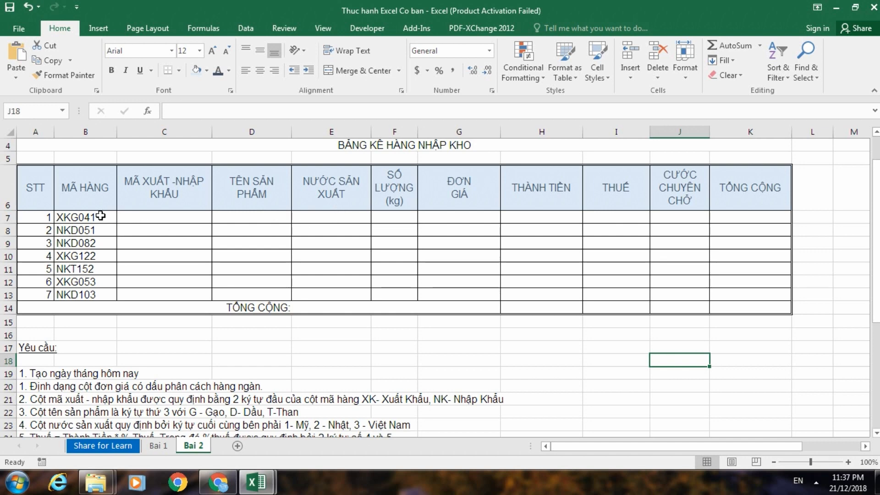
scroll(101, 216, "down", 2)
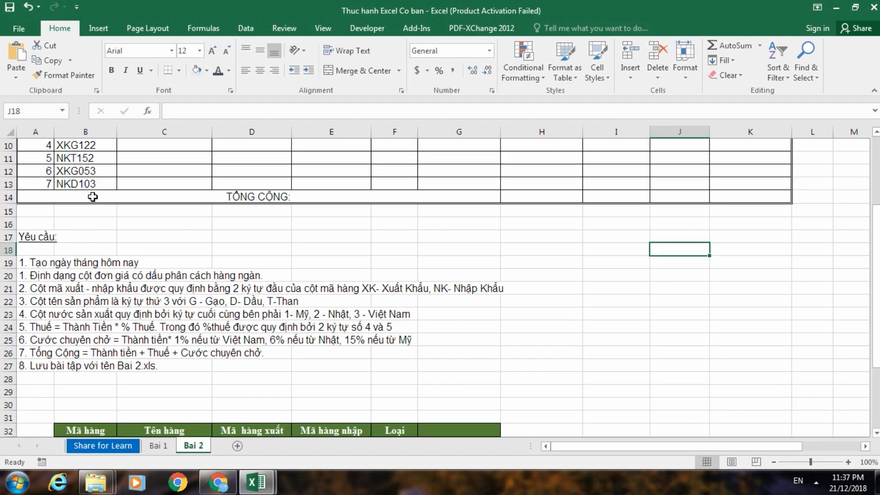
scroll(93, 196, "up", 2)
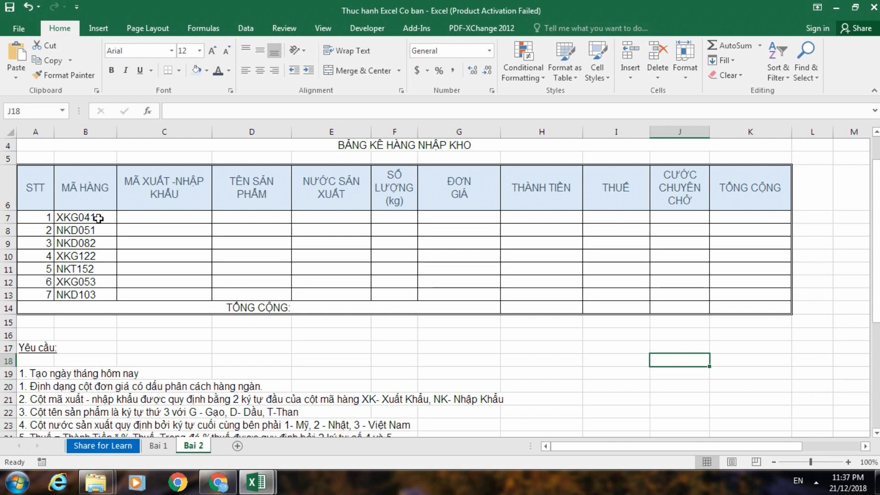
scroll(96, 229, "down", 1)
scroll(99, 236, "down", 2)
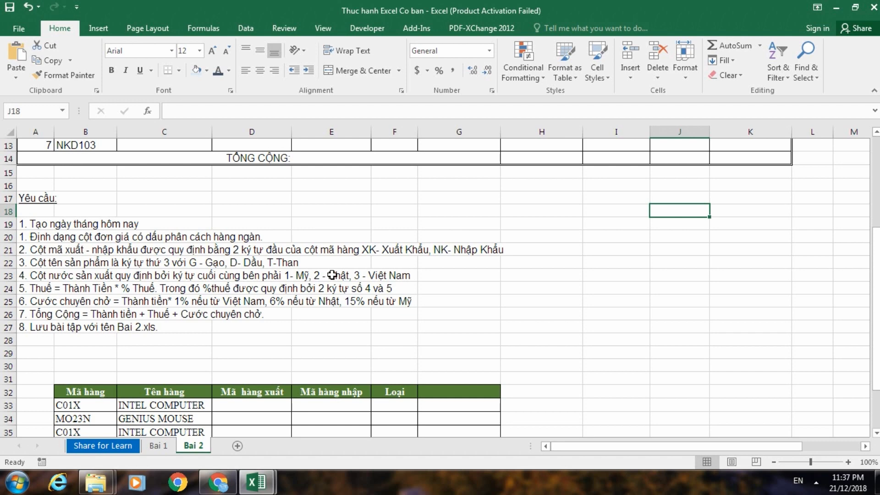
scroll(382, 272, "up", 4)
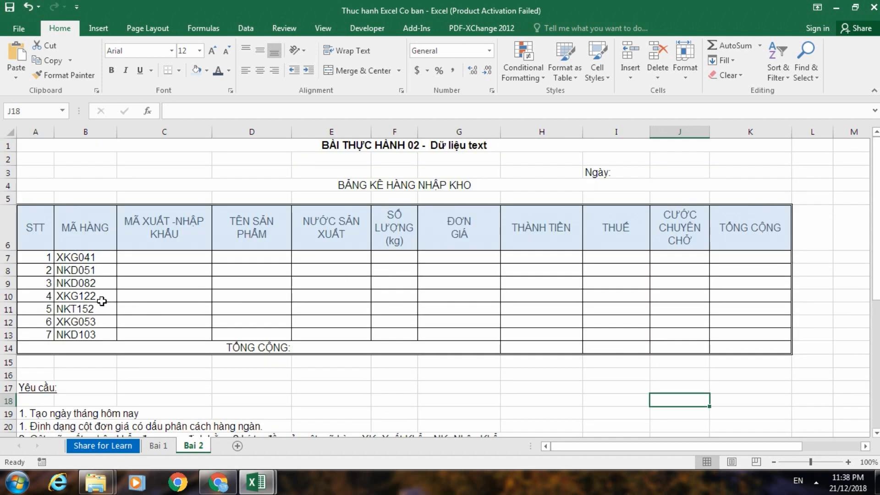
scroll(299, 265, "down", 1)
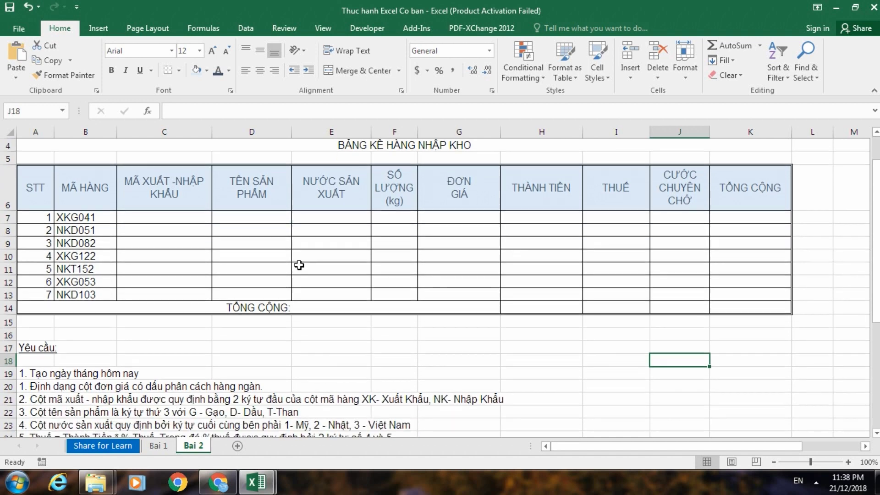
left_click(406, 219)
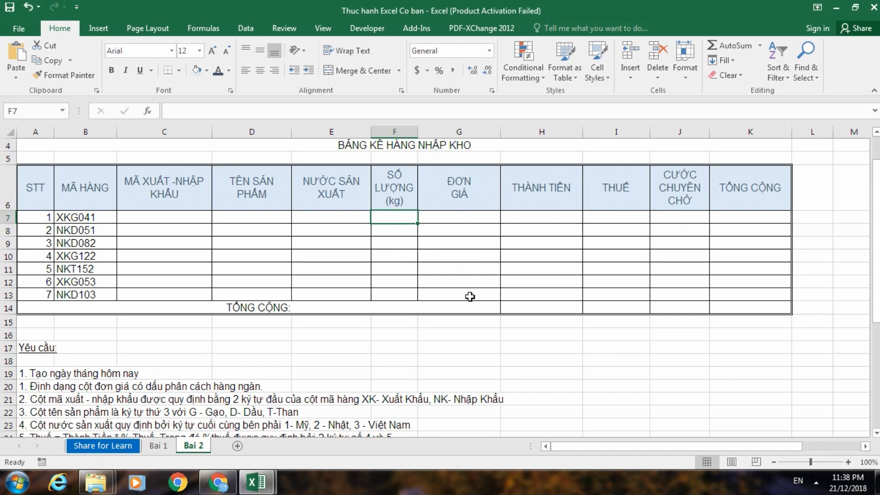
left_click(560, 218)
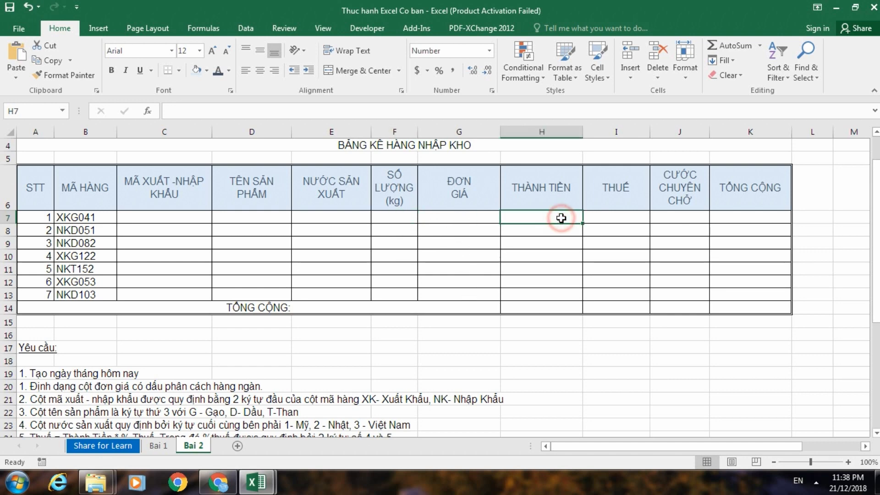
scroll(542, 247, "down", 2)
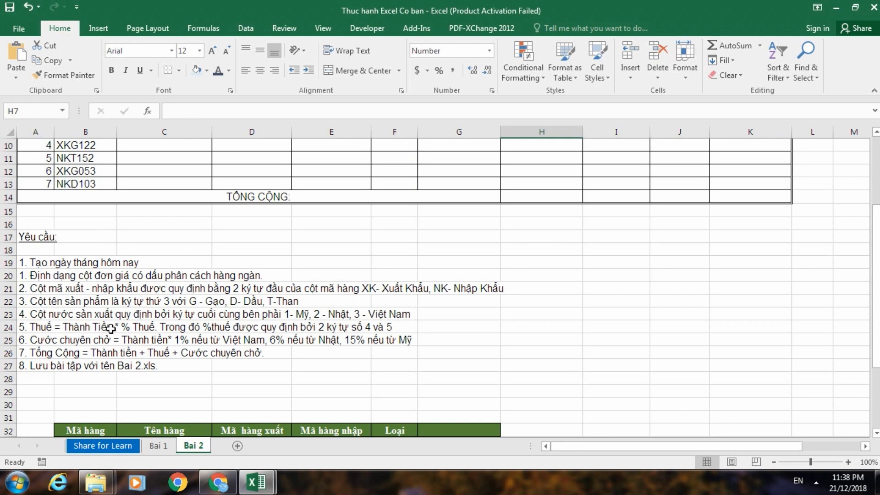
scroll(358, 233, "up", 3)
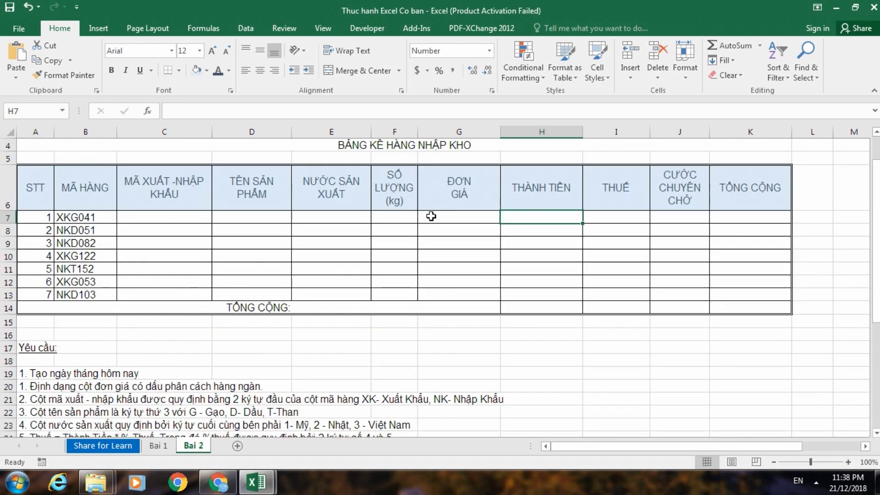
scroll(478, 253, "down", 4)
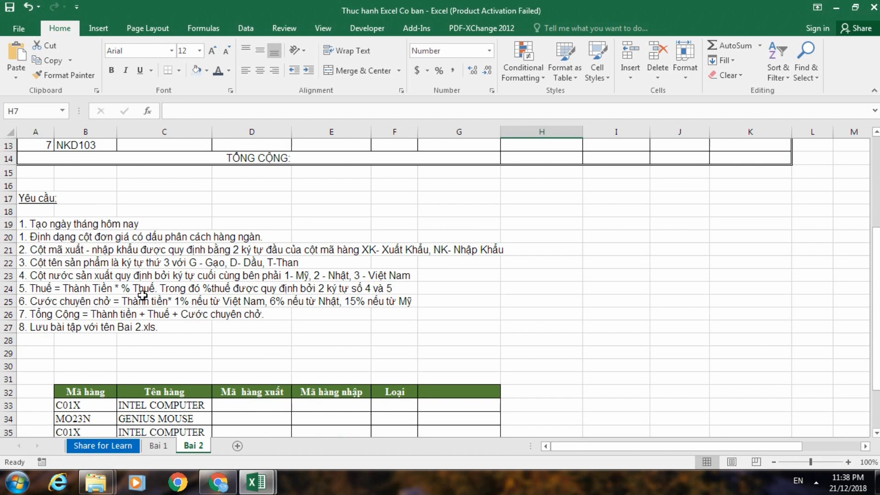
scroll(106, 305, "up", 2)
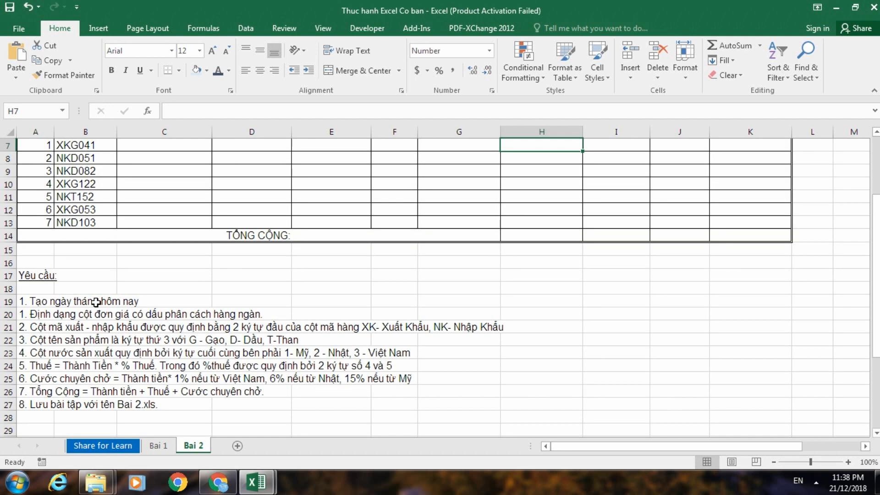
scroll(106, 305, "up", 1)
scroll(207, 284, "up", 1)
scroll(578, 260, "down", 2)
scroll(578, 259, "down", 1)
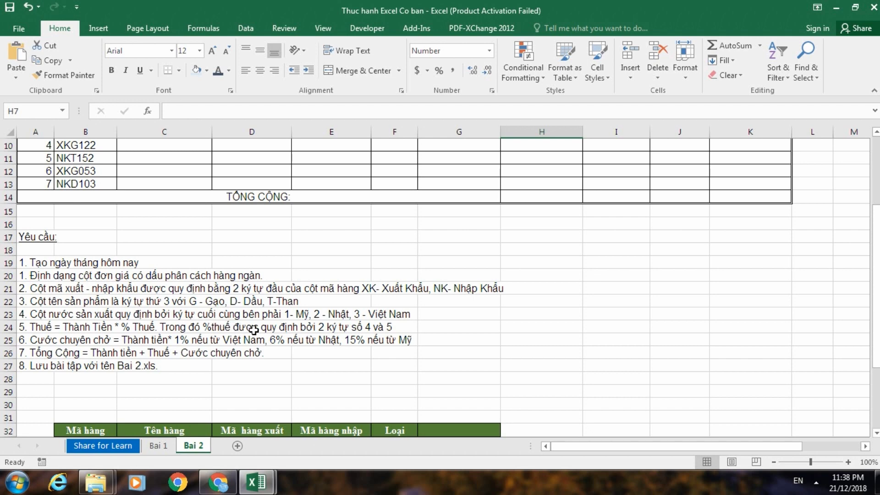
scroll(344, 333, "up", 2)
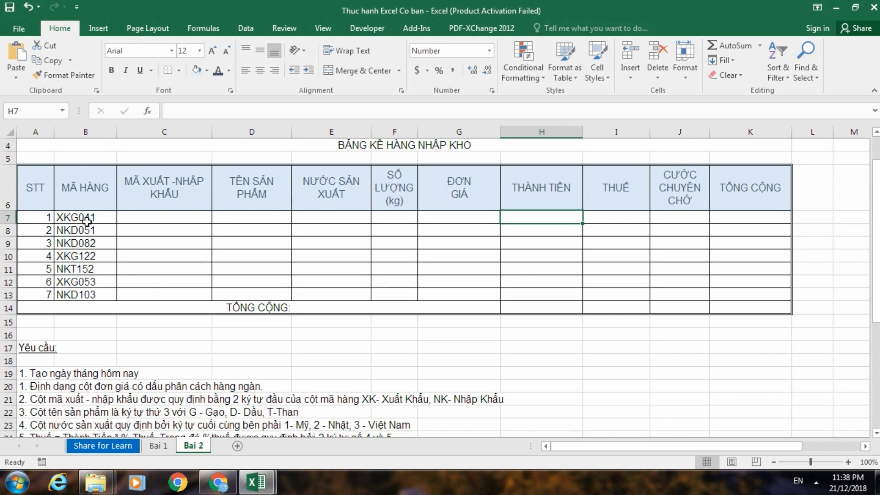
scroll(87, 221, "down", 2)
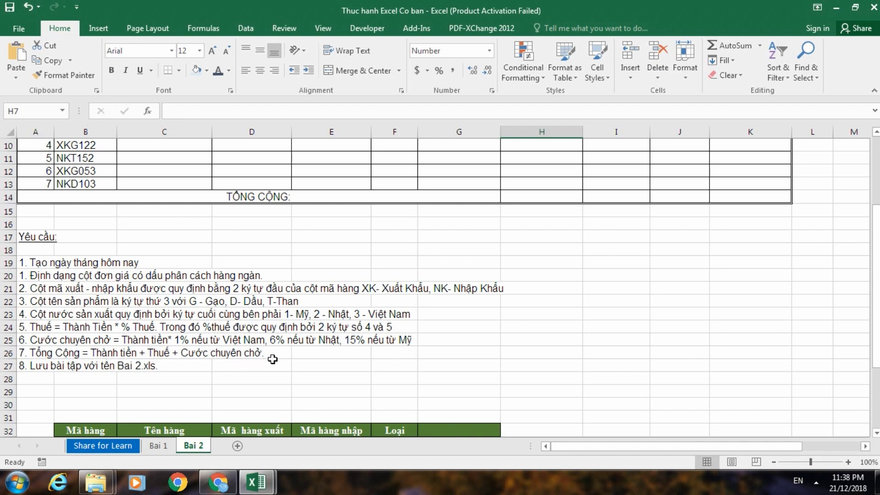
scroll(277, 358, "up", 3)
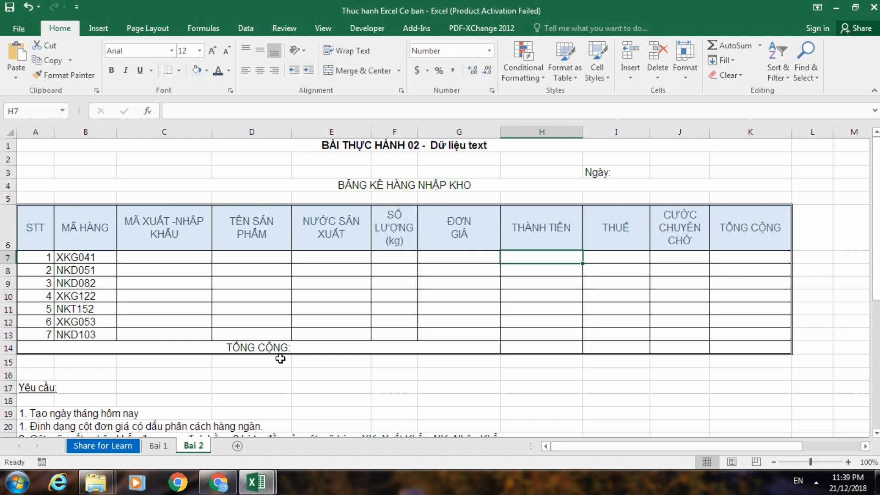
Step: Look over product codes such as XKG041 and NKD051, settling on cell C7
left_click(466, 147)
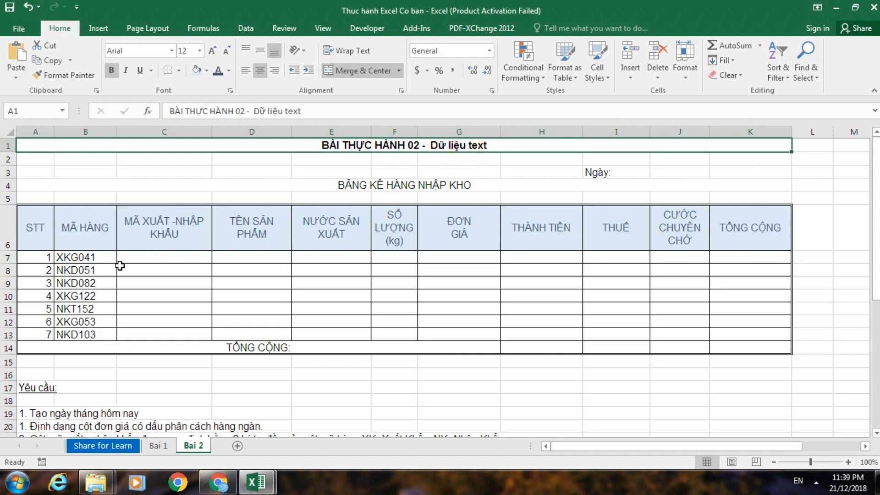
left_click(101, 267)
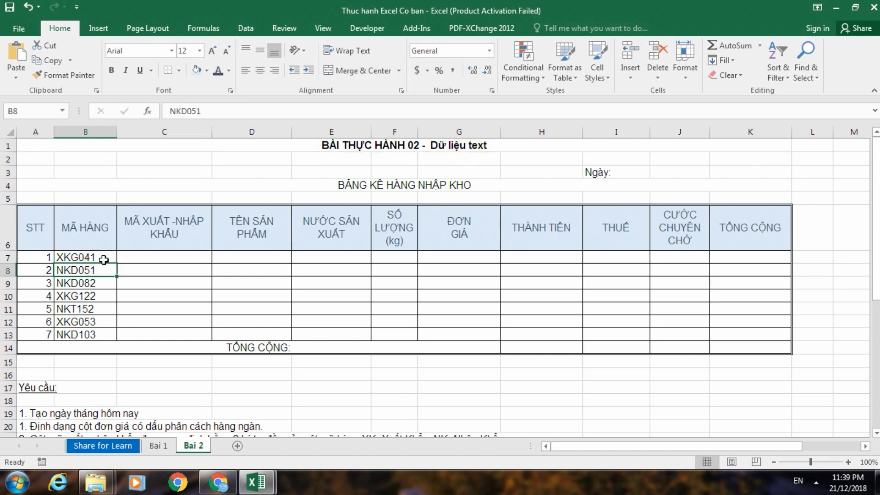
left_click(104, 259)
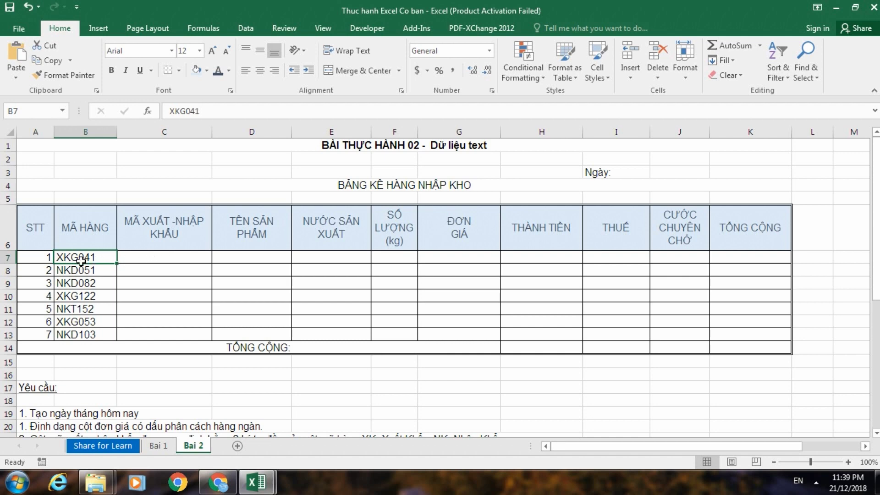
left_click(167, 264)
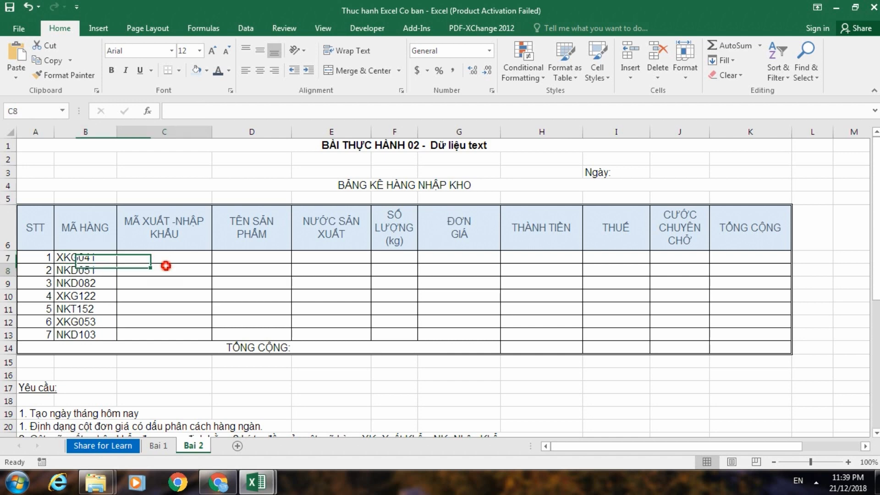
left_click(169, 256)
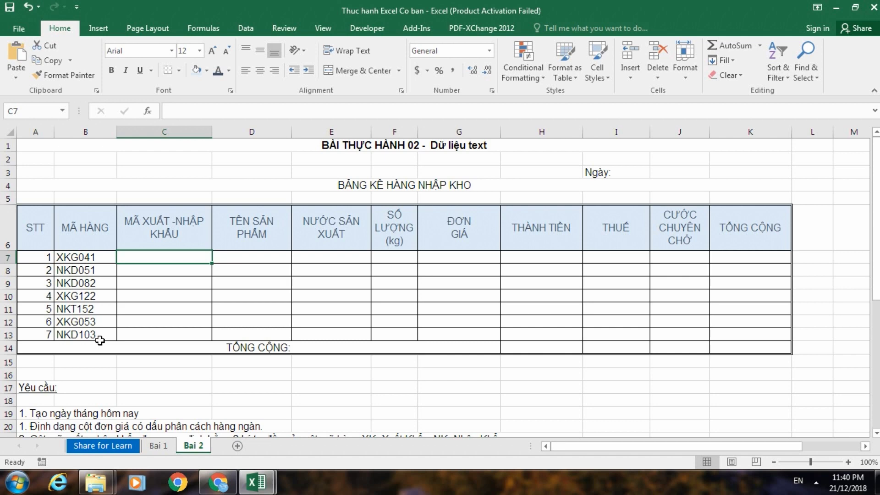
left_click(160, 270)
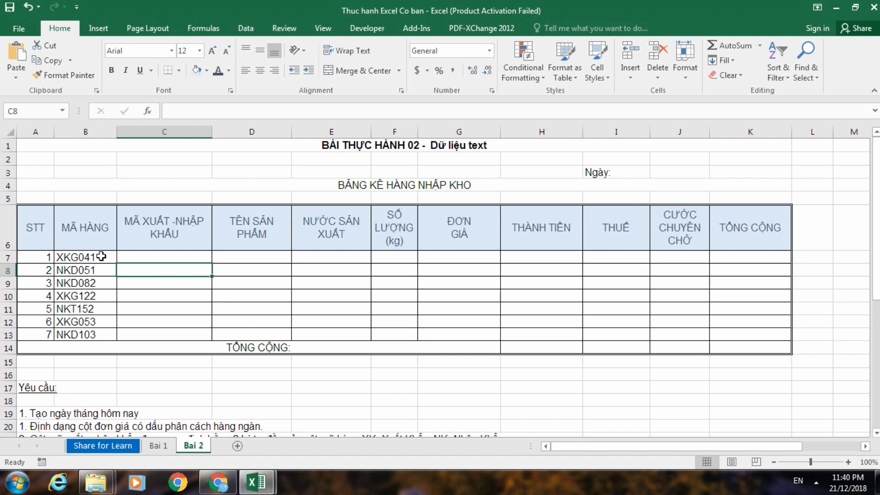
left_click(146, 257)
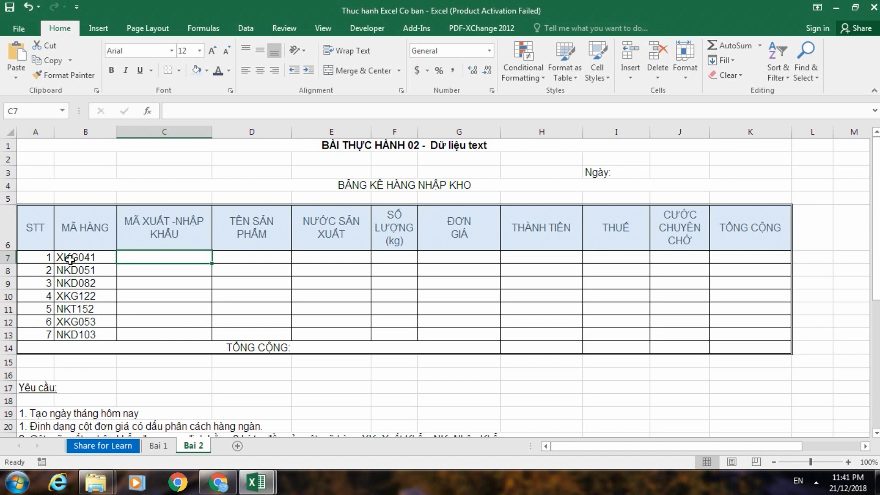
left_click(62, 258)
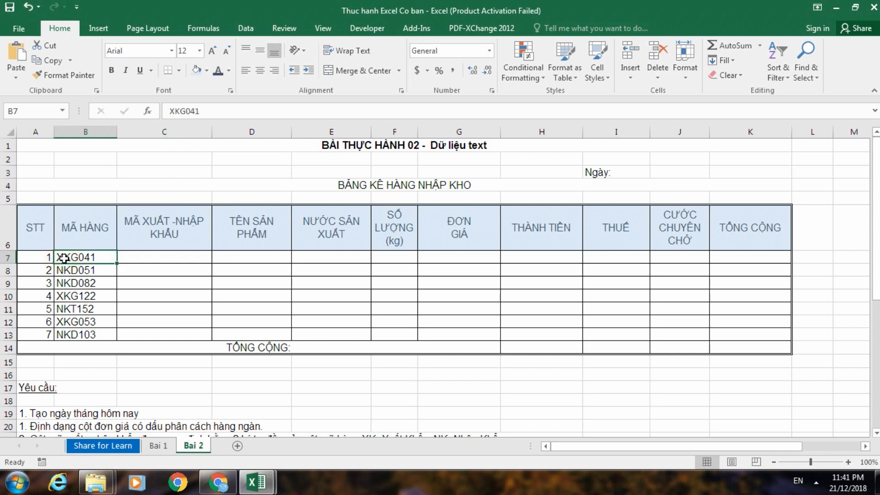
left_click(156, 256)
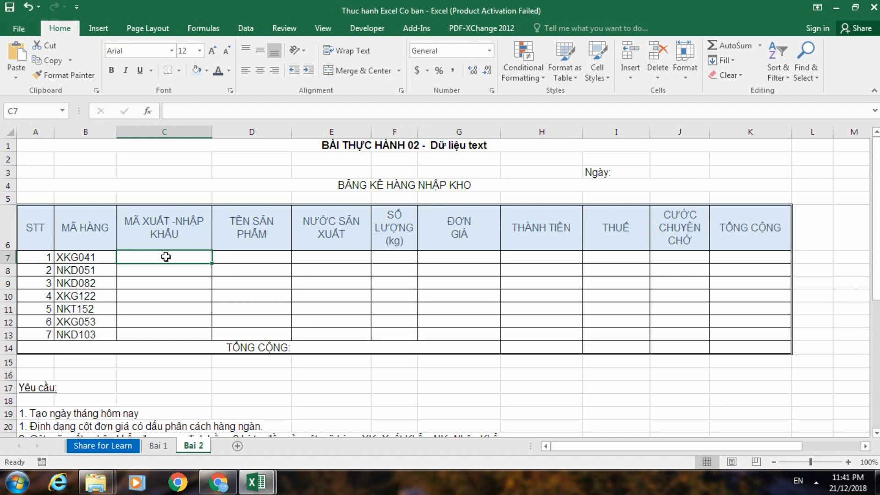
left_click(154, 274)
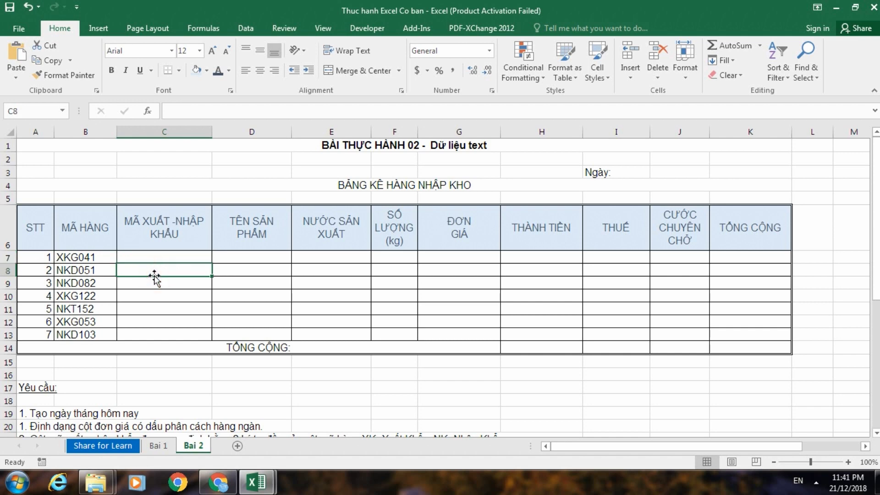
left_click(155, 258)
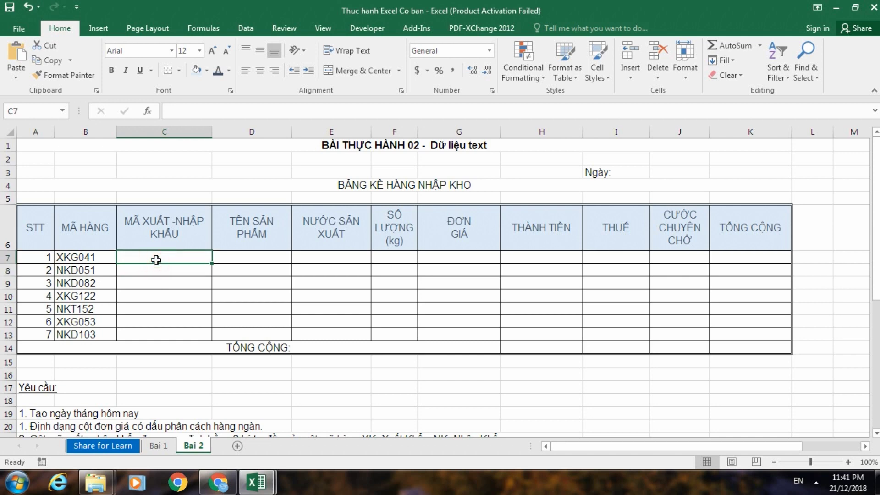
Step: Abandon a first attempt at typing LEFT in C7 and recheck B7's code
type("Lef")
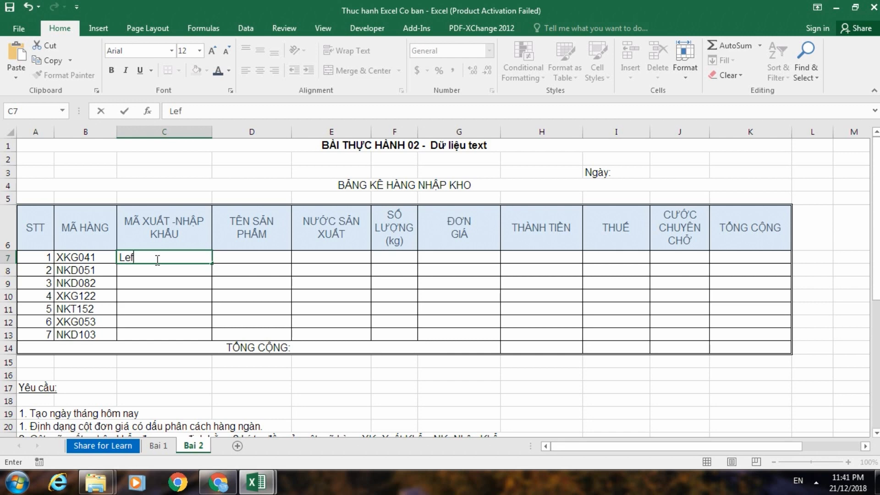
key("BackSpace")
key("BackSpace")
key("BackSpace")
left_click(175, 267)
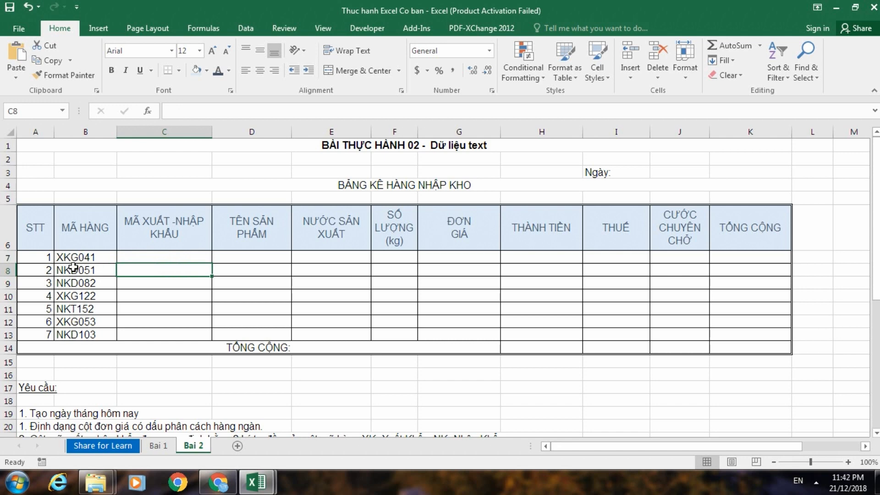
left_click(71, 261)
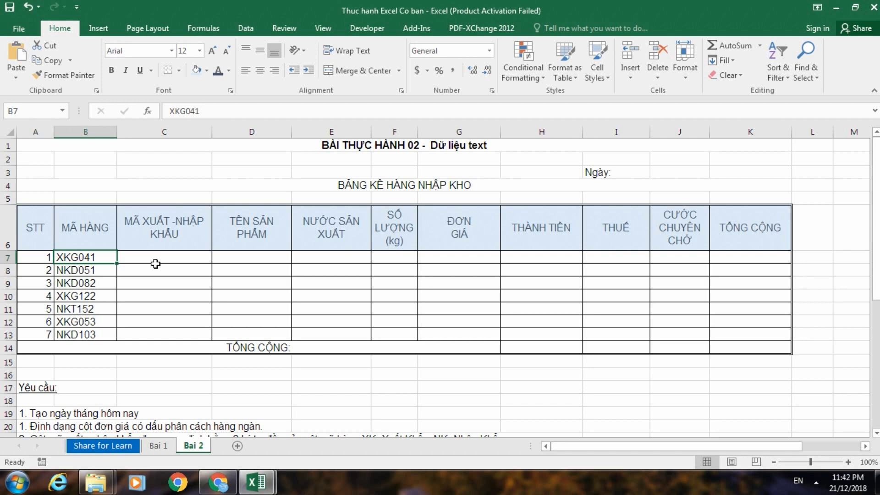
left_click(155, 264)
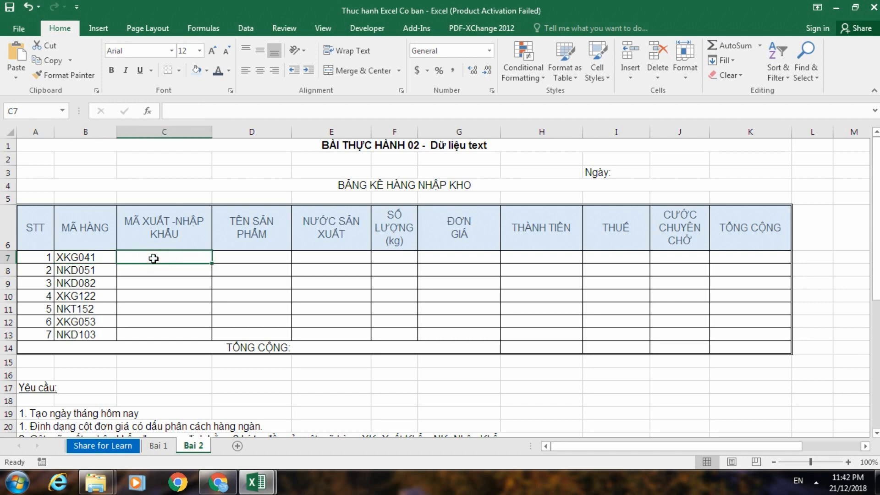
left_click(67, 258)
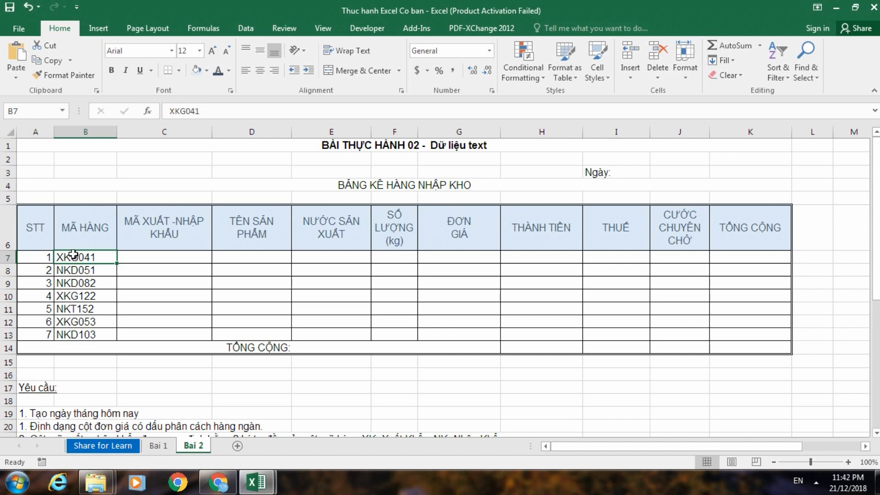
left_click(181, 259)
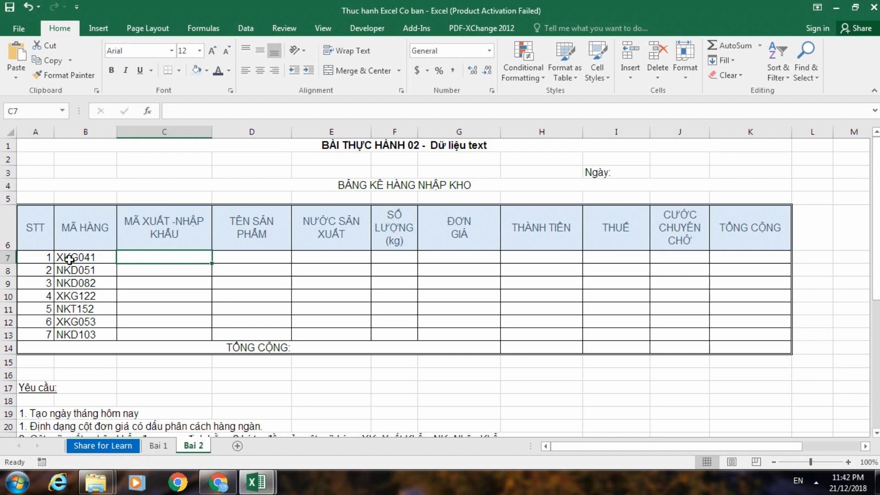
Step: Enter =LEFT(B7,2) in C7 to extract the code's first two letters
type("L")
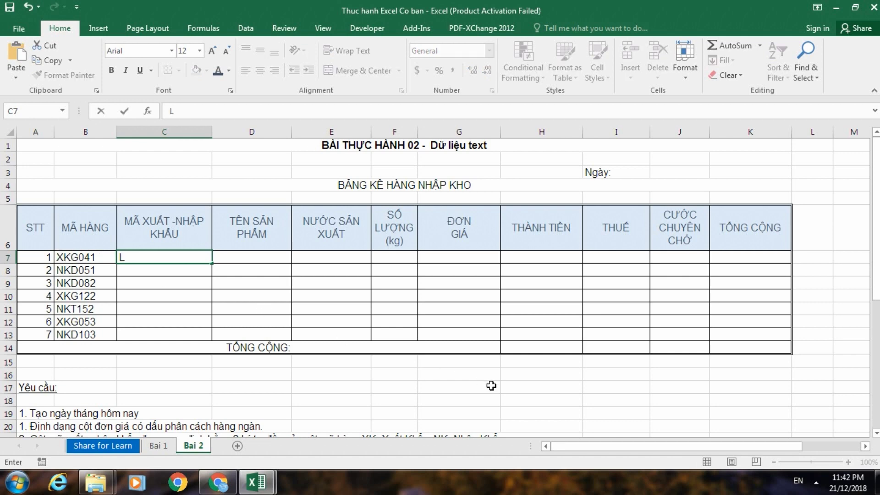
key("BackSpace")
type("=")
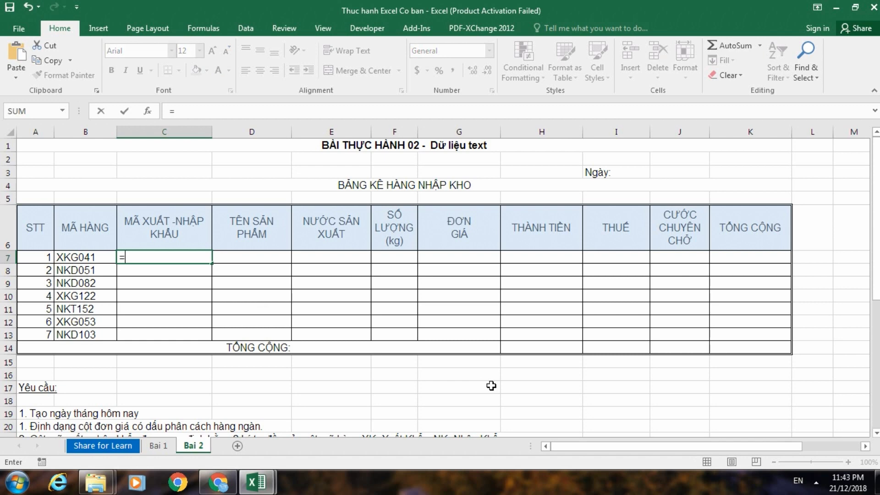
type("lef")
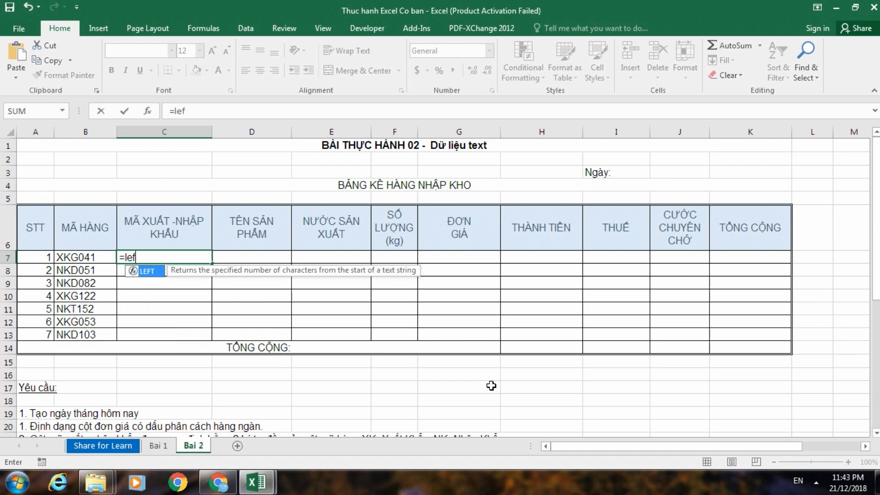
type("ft")
type("(")
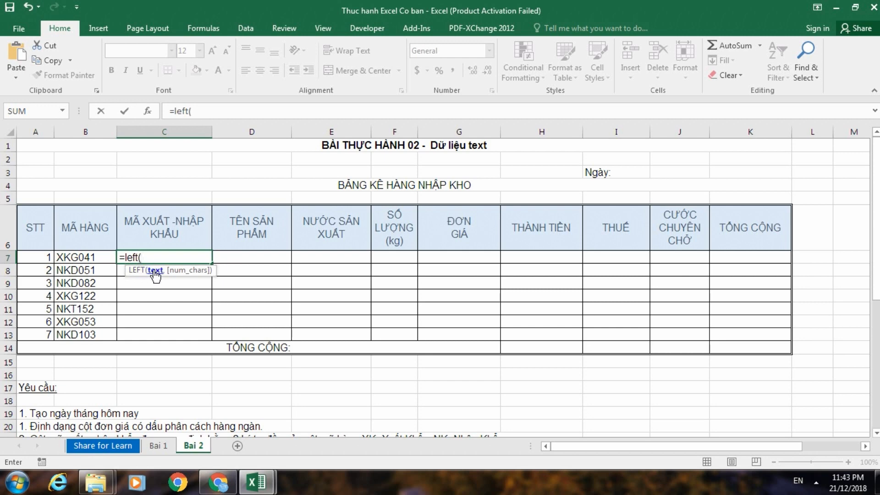
left_click(90, 256)
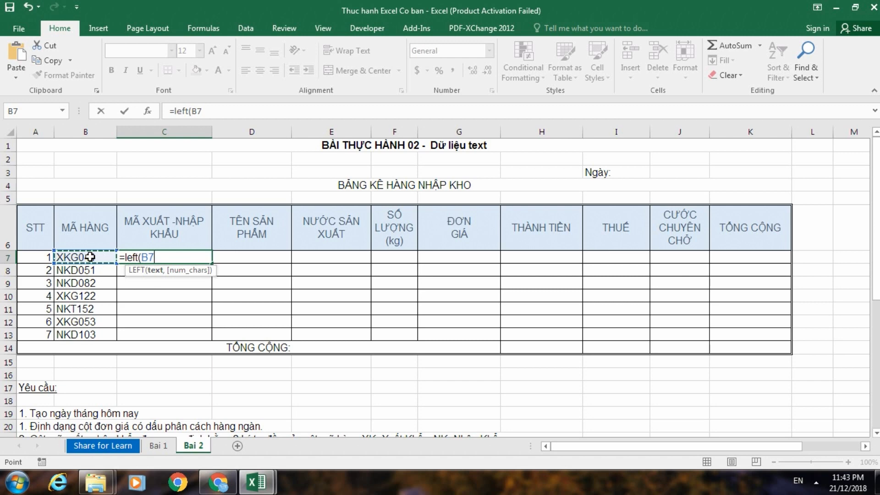
type(",")
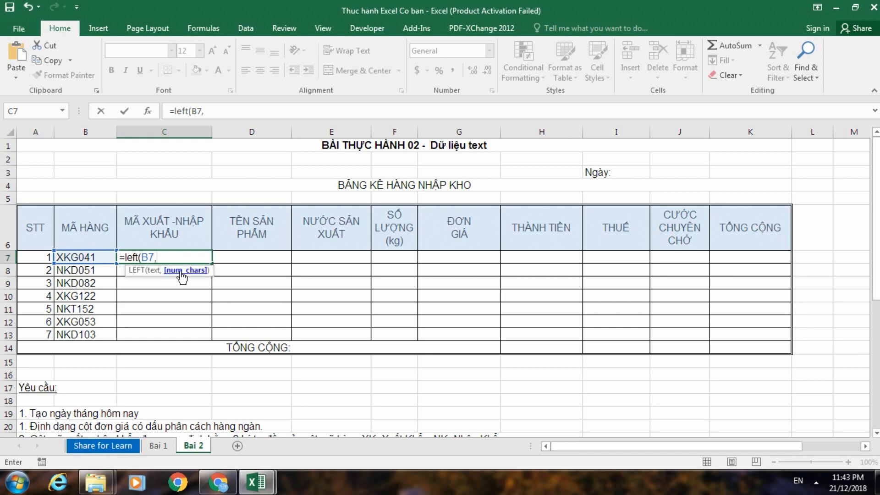
type("2")
type(")")
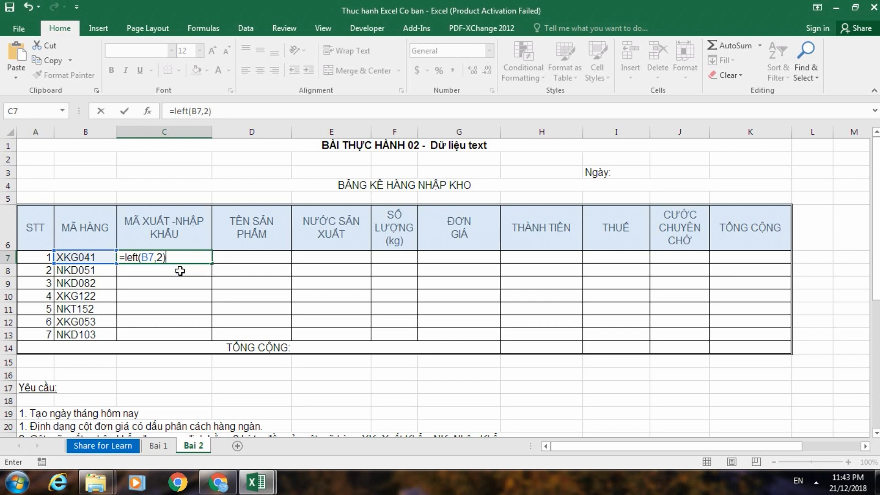
key("Return")
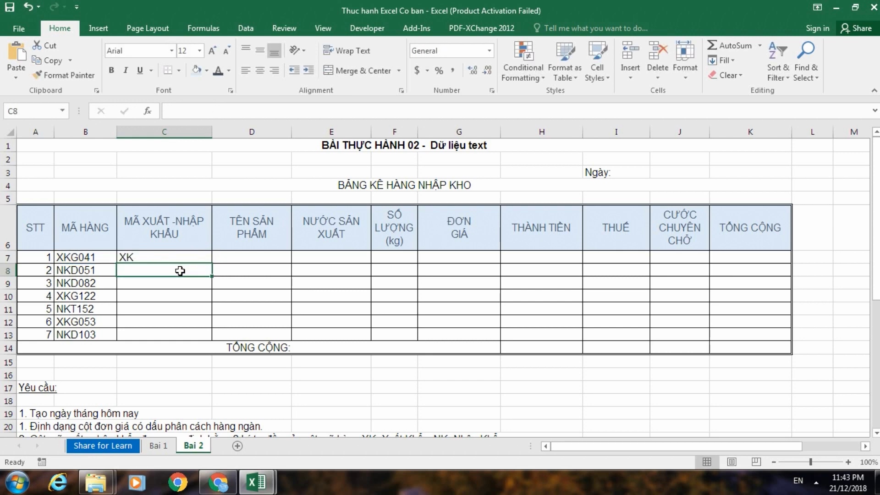
Step: Fill the LEFT formula from C7 down to C13 and check the copy in C12
left_click(131, 257)
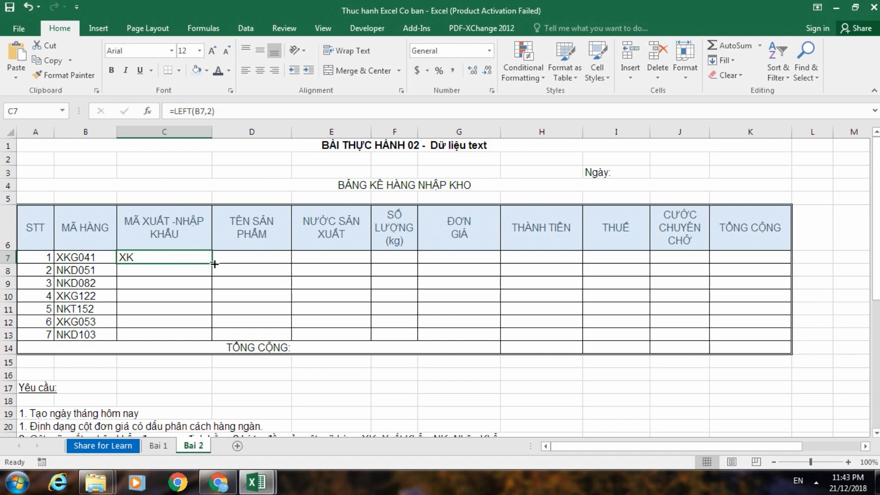
left_click_drag(212, 264, 212, 339)
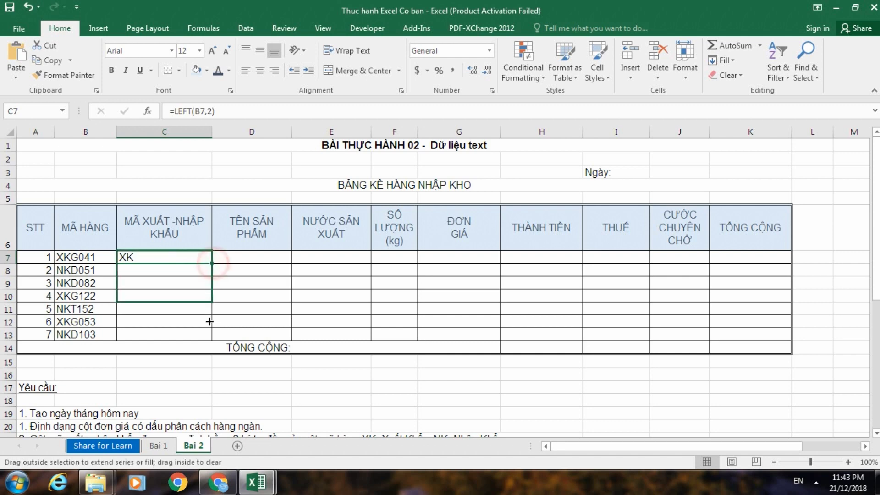
left_click(176, 321)
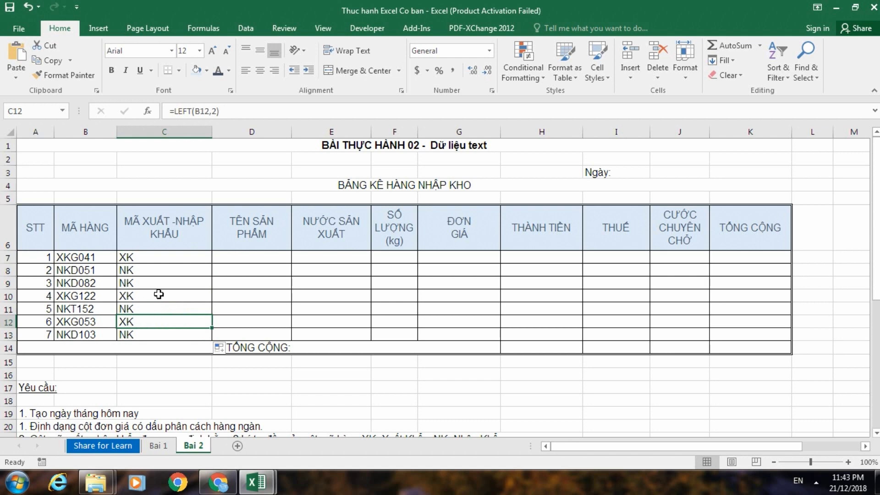
left_click(160, 258)
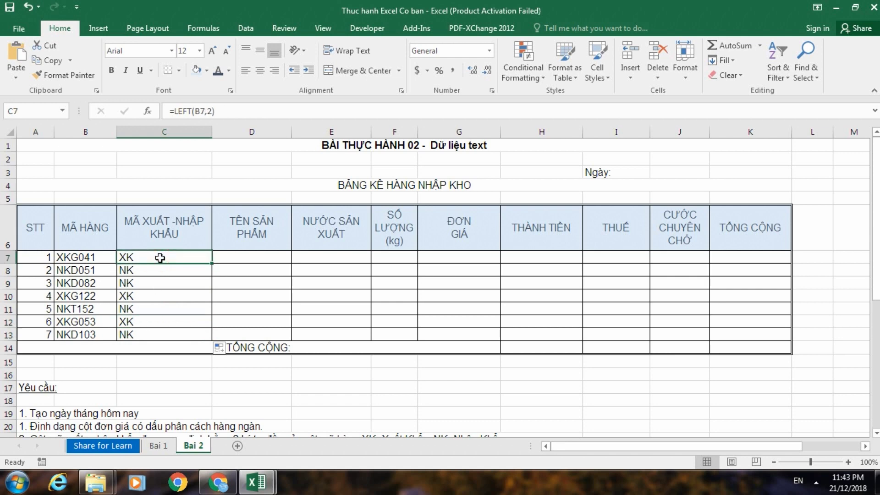
Step: Wrap C7's LEFT formula in an IF so it begins =If(LEFT(B7,2)="XK",
double_click(160, 258)
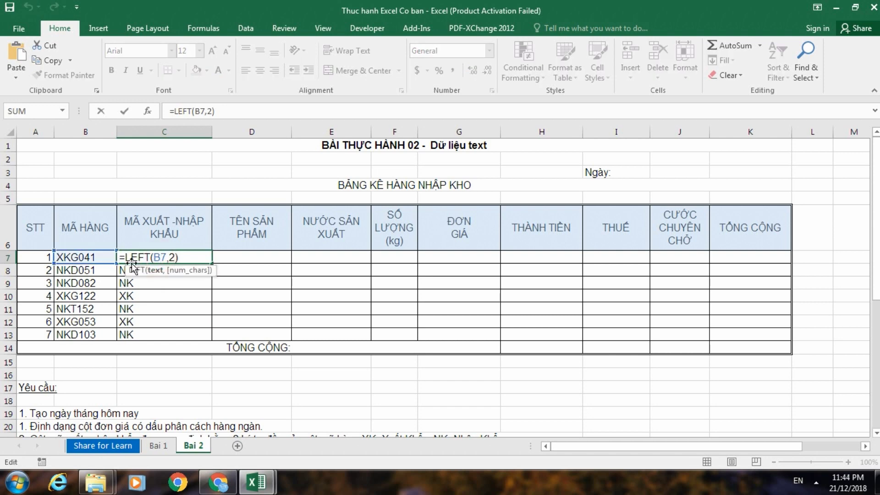
key("Escape")
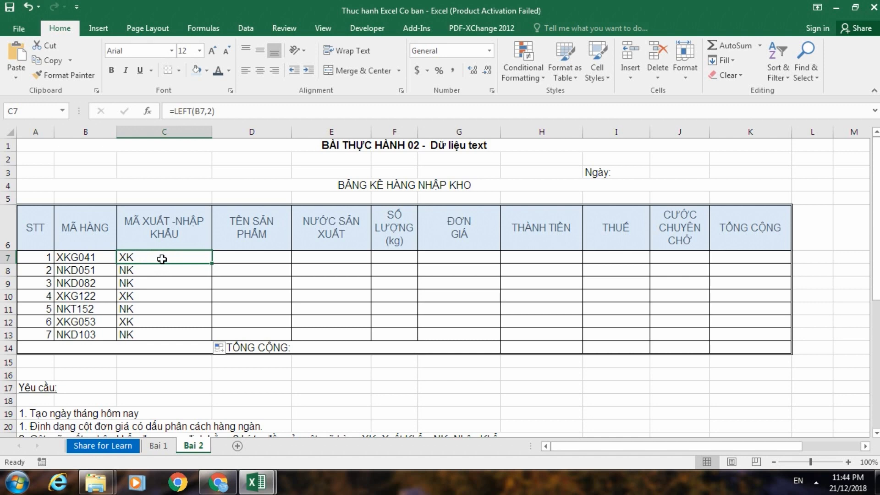
double_click(129, 256)
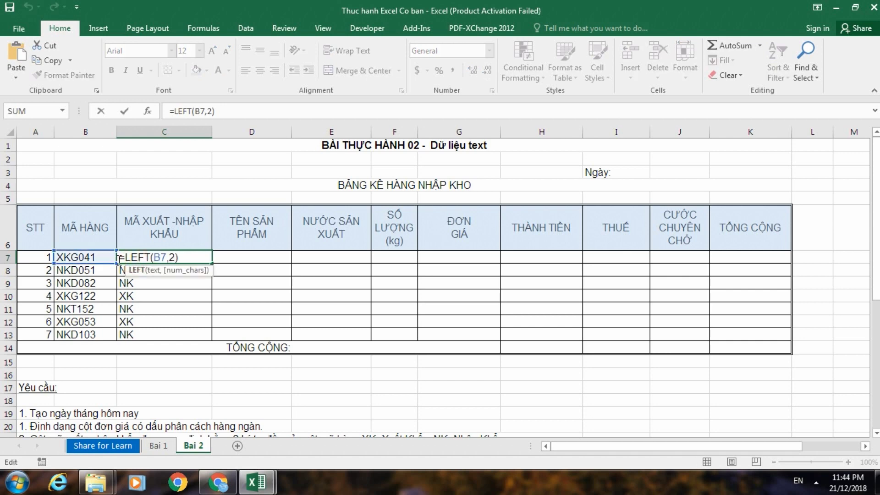
left_click(124, 263)
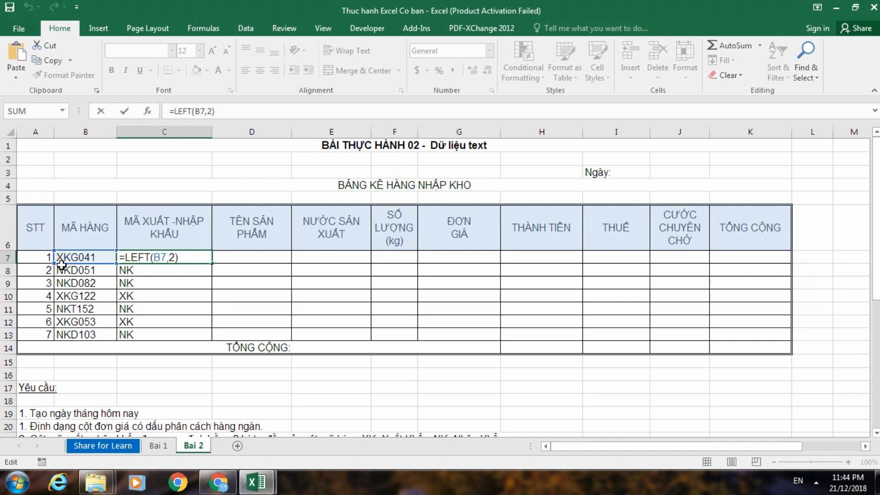
type("I")
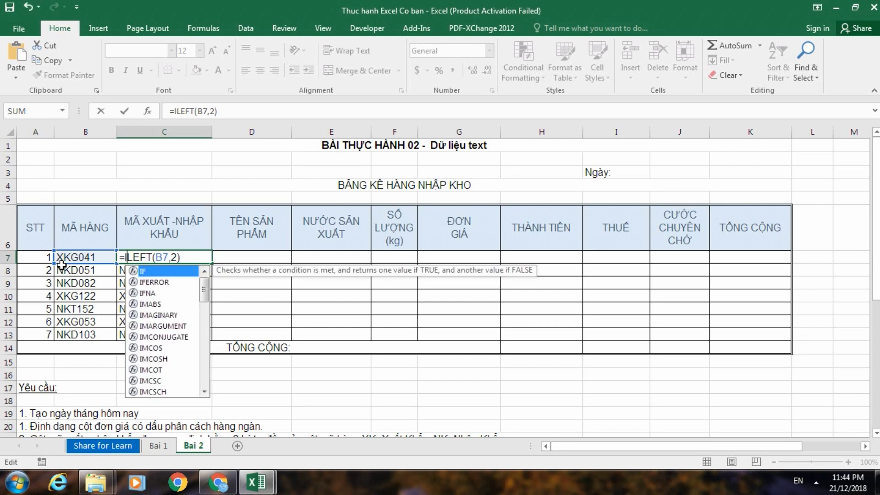
type("f")
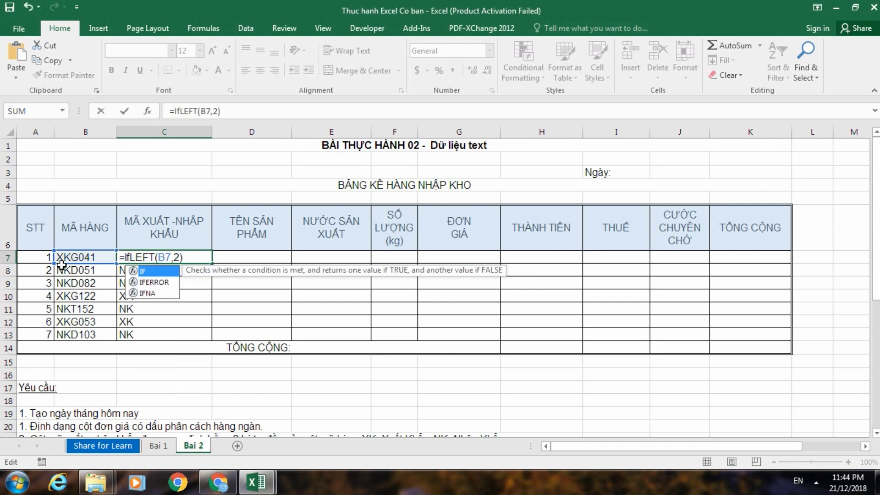
type("(")
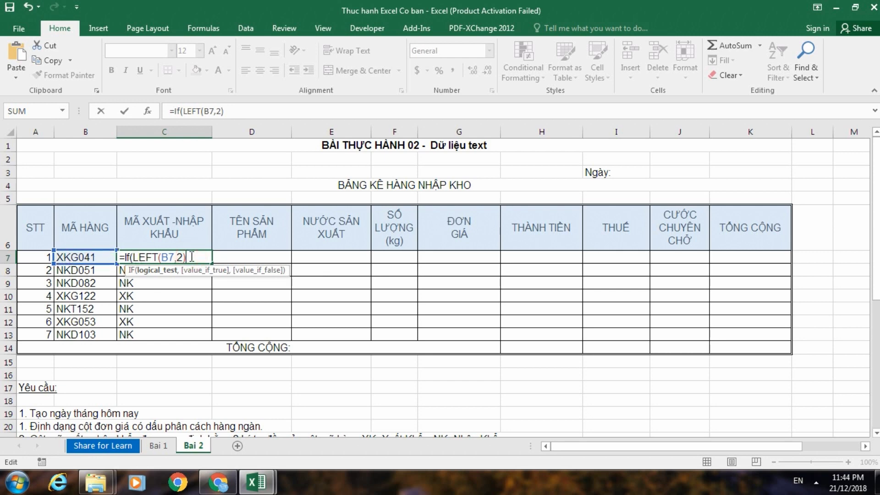
type(",")
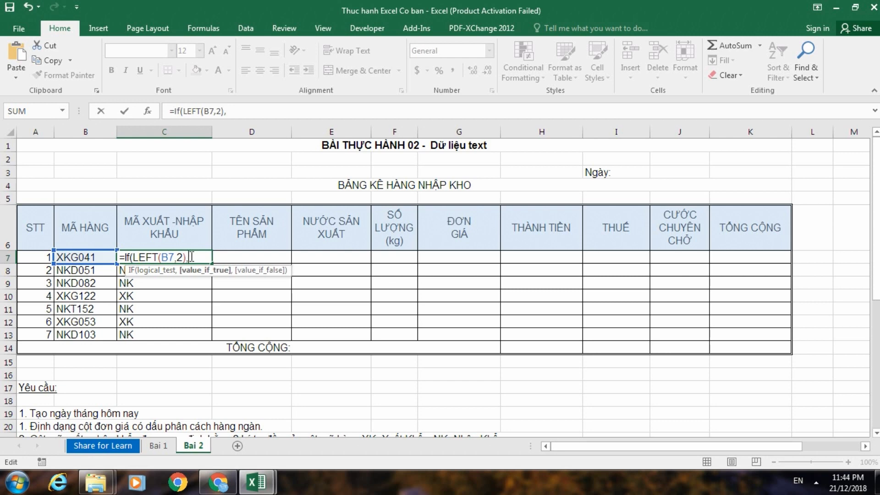
key("BackSpace")
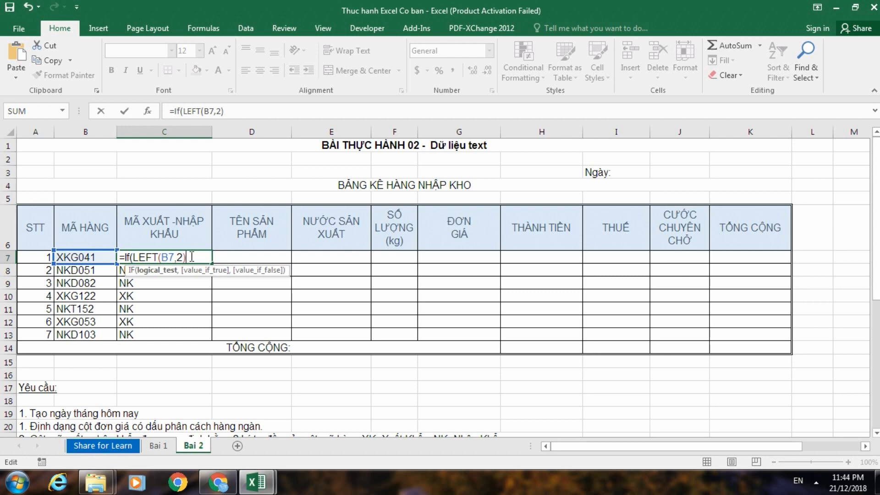
type("=")
type("\"")
type("X")
type("K\"")
type(",")
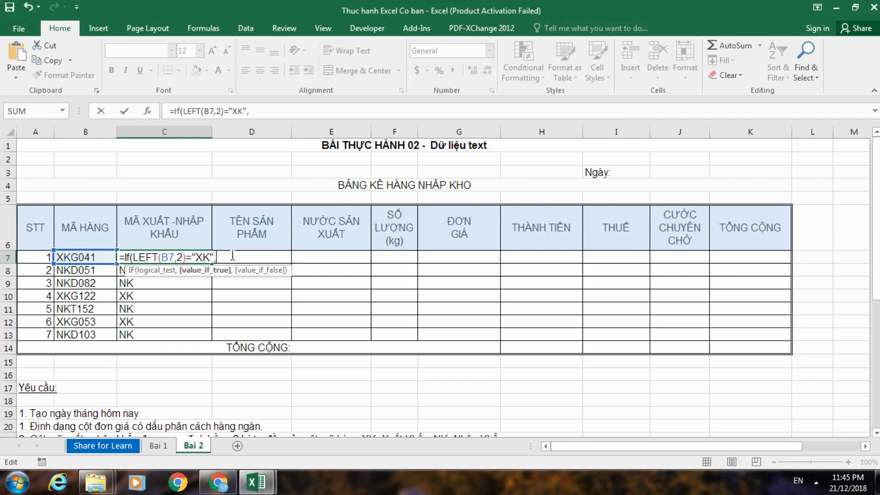
Step: Complete C7 as =IF(LEFT(B7,2)="XK","Xuất khẩu","Nhập khẩu") and commit it
type("\"")
type("Xuất")
type(" khâu")
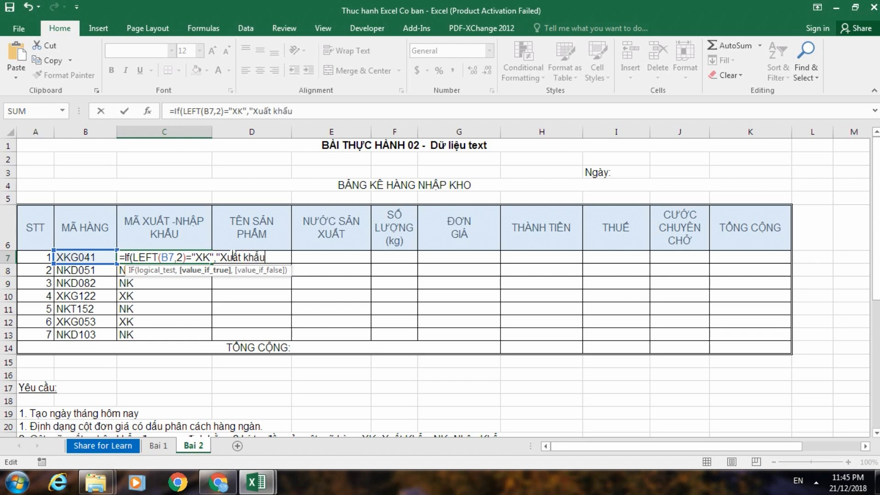
type("\"")
type(",")
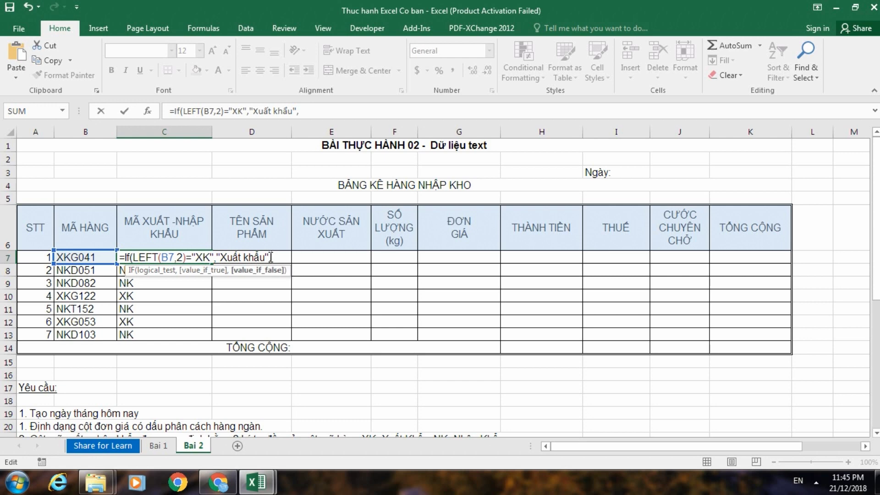
type("\"")
type("Nh")
type("âp")
type(" khâu")
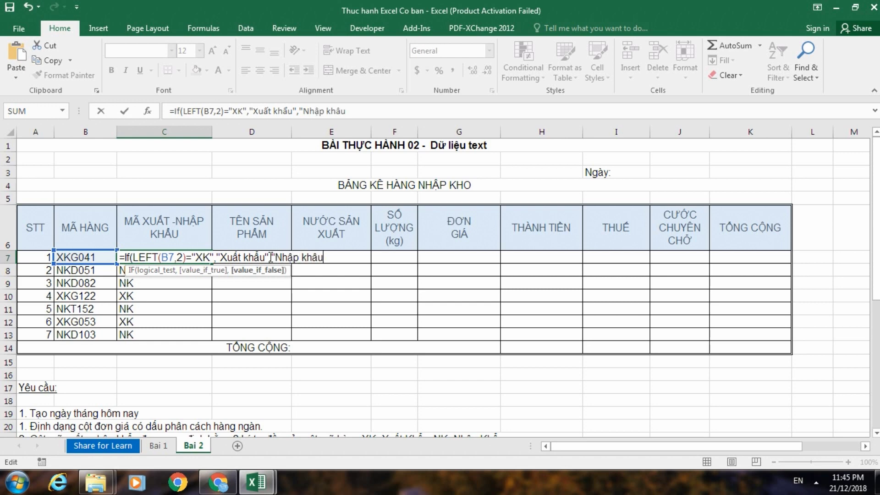
type("r\"")
type("(")
key("BackSpace")
type(")")
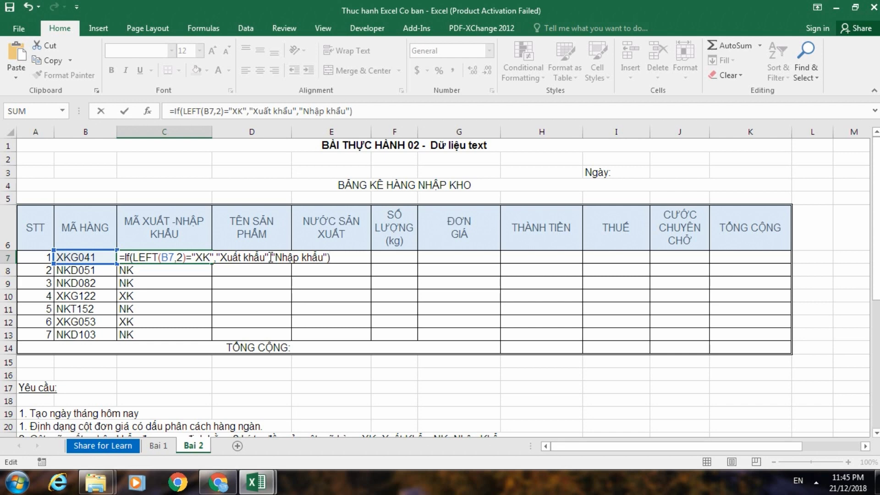
key("Return")
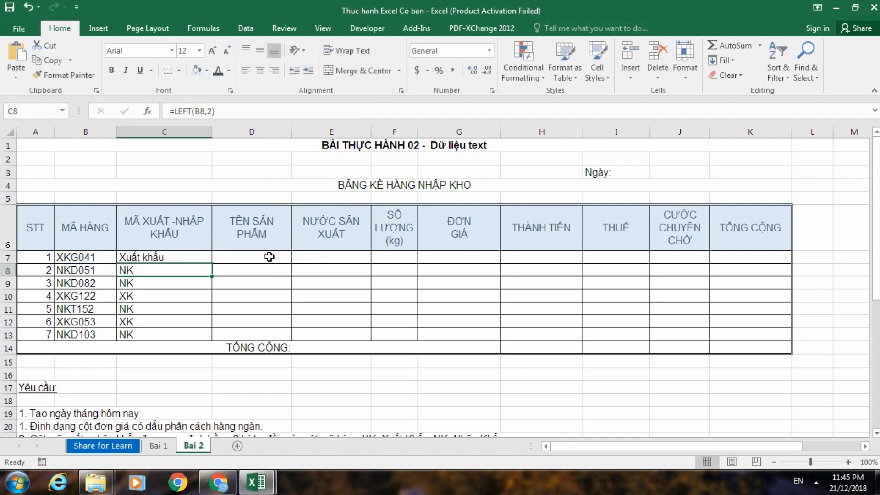
Step: Fill C7's IF formula down to C13 and check the copies in C9 through C13
left_click(183, 255)
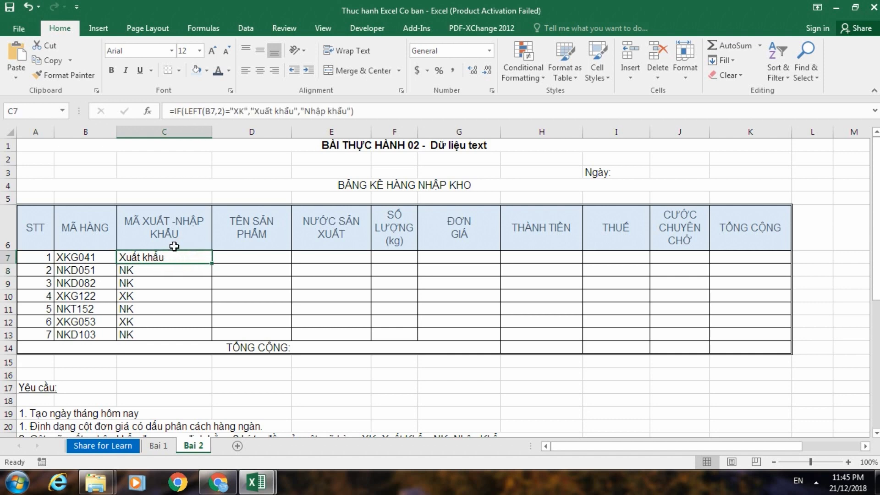
left_click_drag(215, 264, 216, 342)
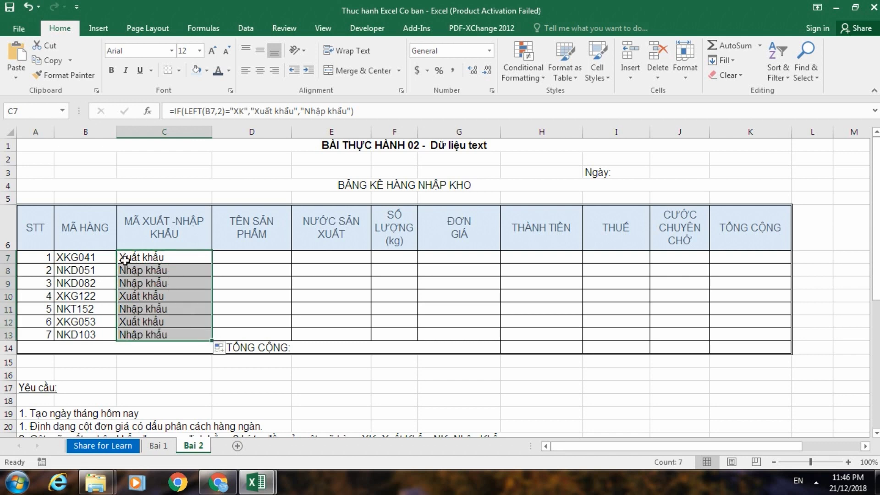
left_click(152, 258)
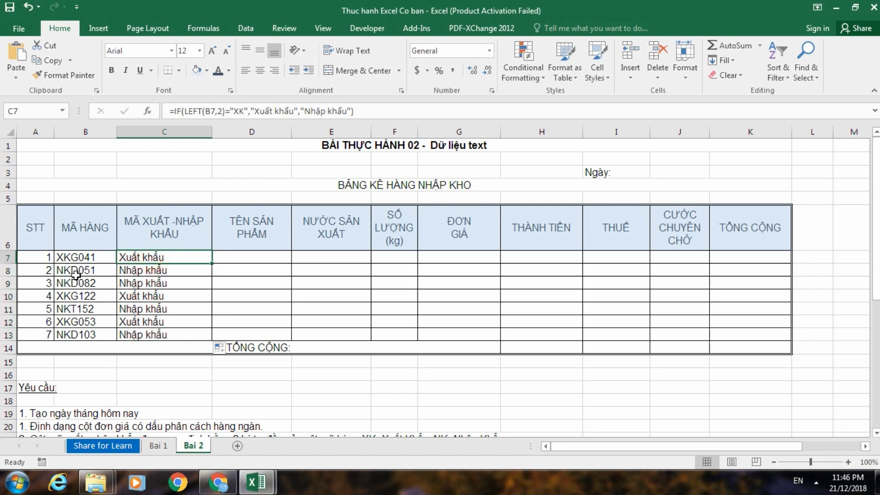
left_click(145, 284)
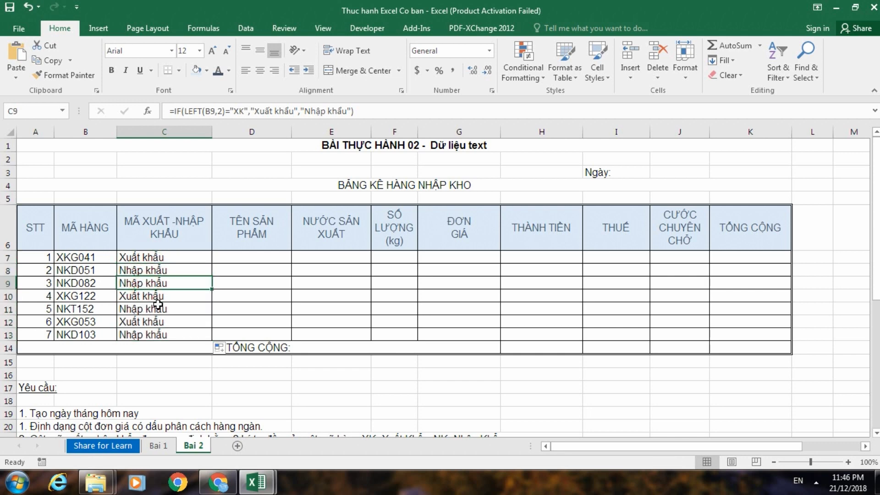
left_click(145, 299)
left_click(156, 308)
left_click(161, 334)
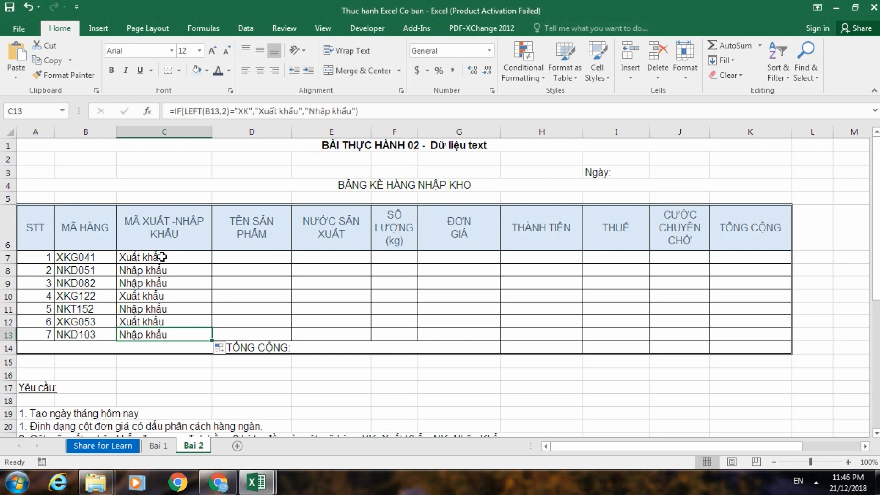
Step: Review C7's IF formula, confirm it unchanged, and select D7
double_click(164, 257)
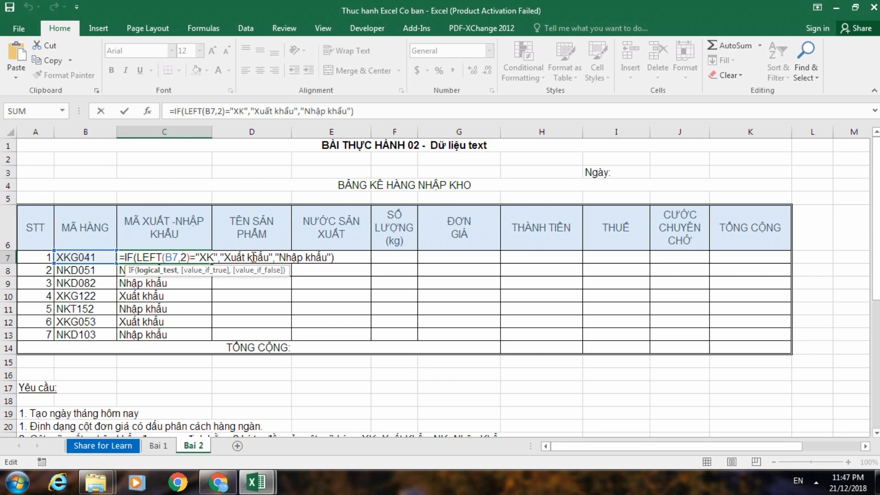
left_click(339, 258)
key("Return")
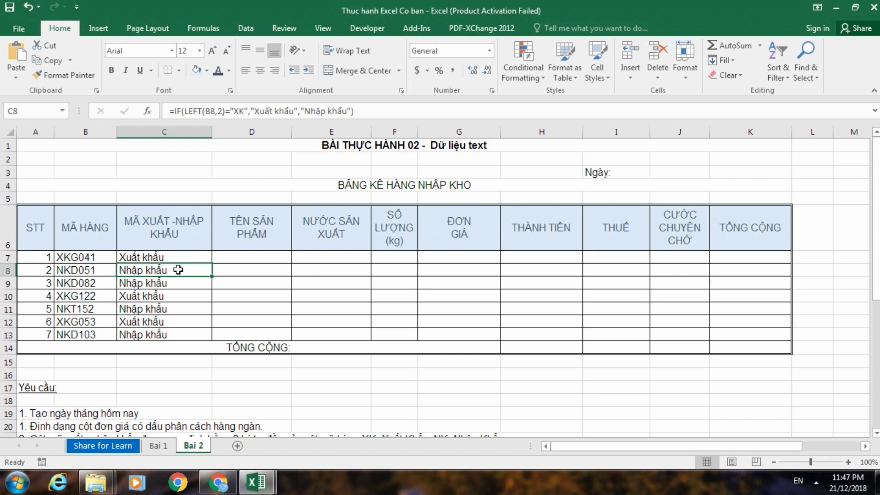
left_click(280, 259)
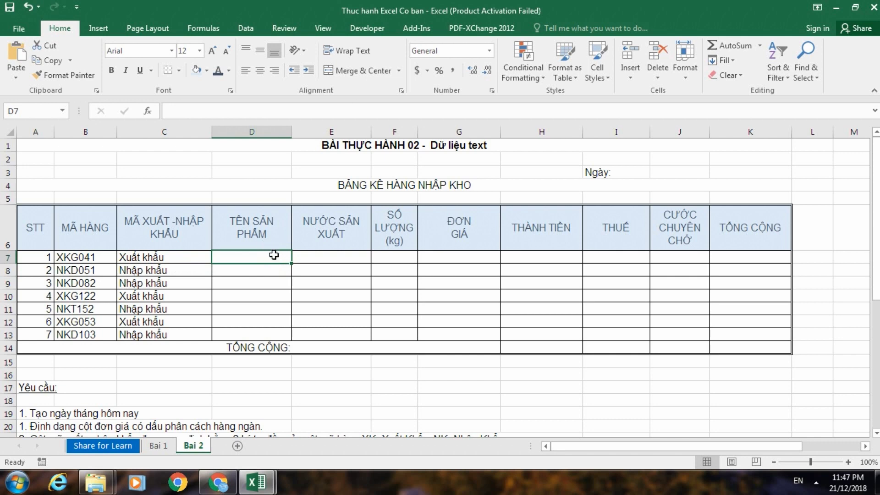
scroll(274, 255, "down", 1)
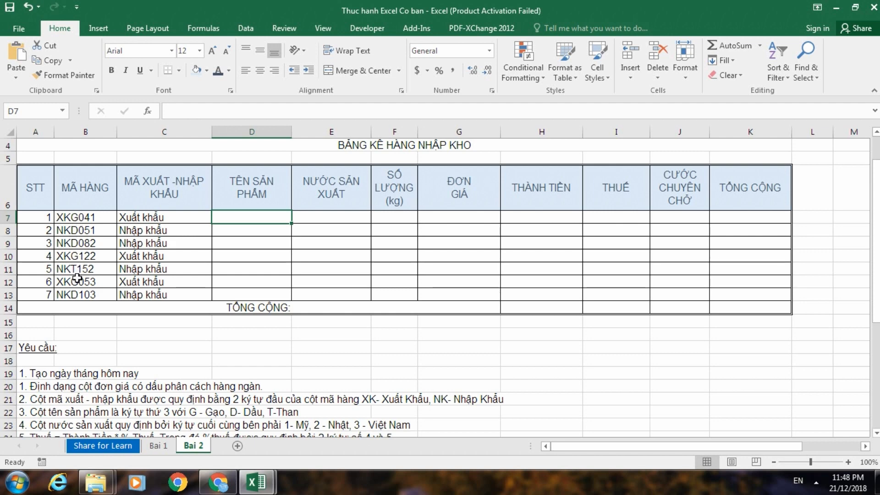
Step: Enter =MID(B7,3,1) in D7 to take the code's third character
left_click(257, 215)
type("=")
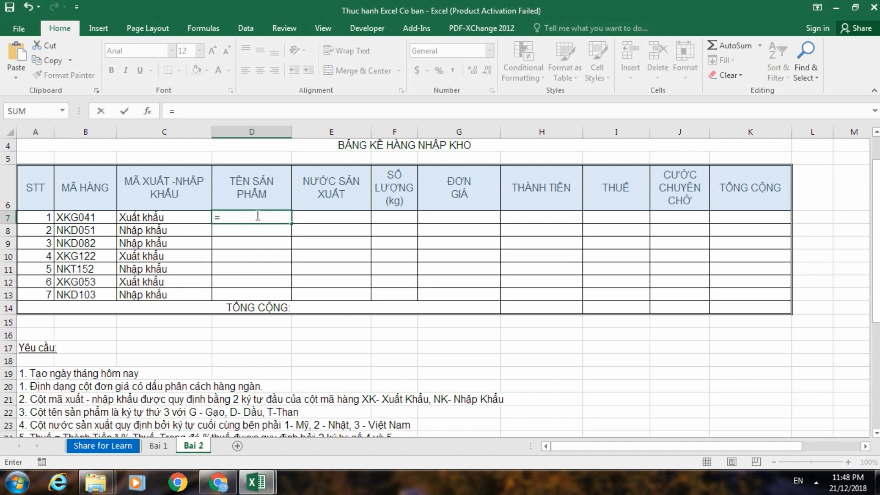
type("Mi")
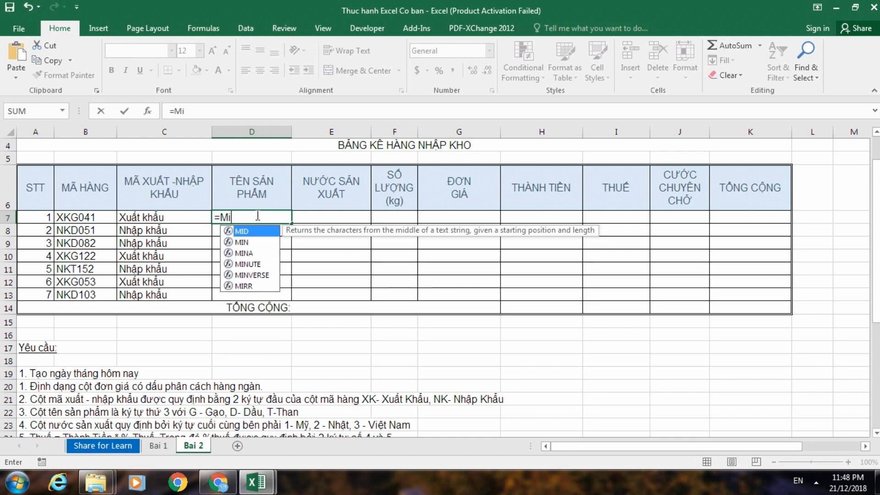
type("d")
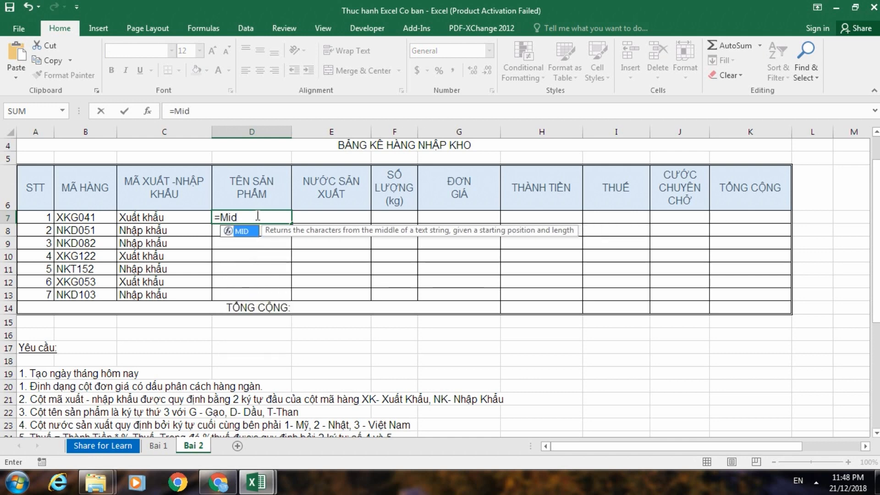
type("(")
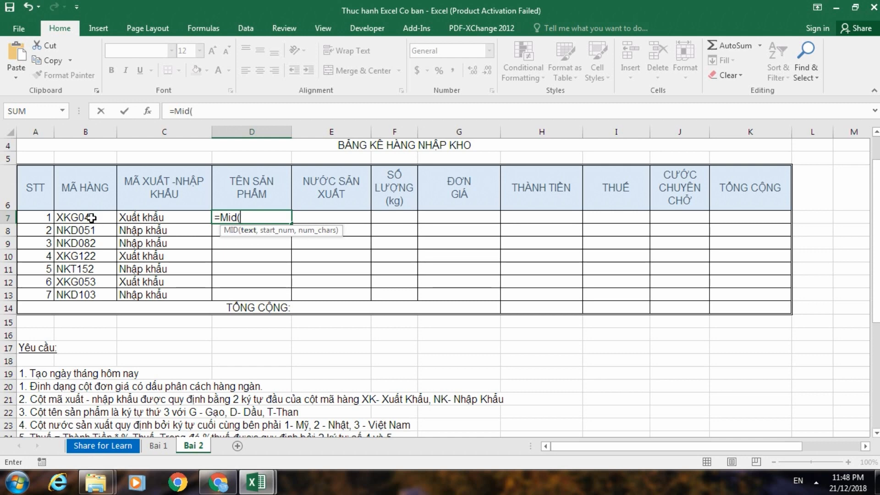
left_click(92, 218)
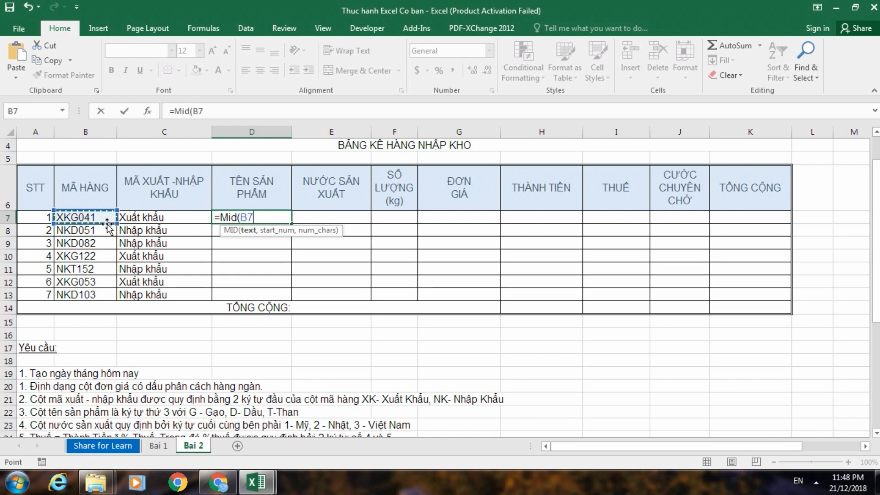
type(",")
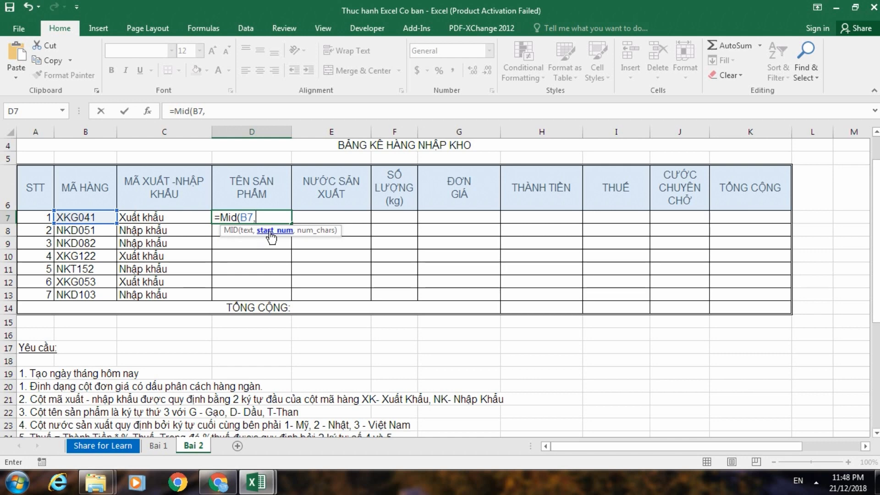
type("3")
type(",")
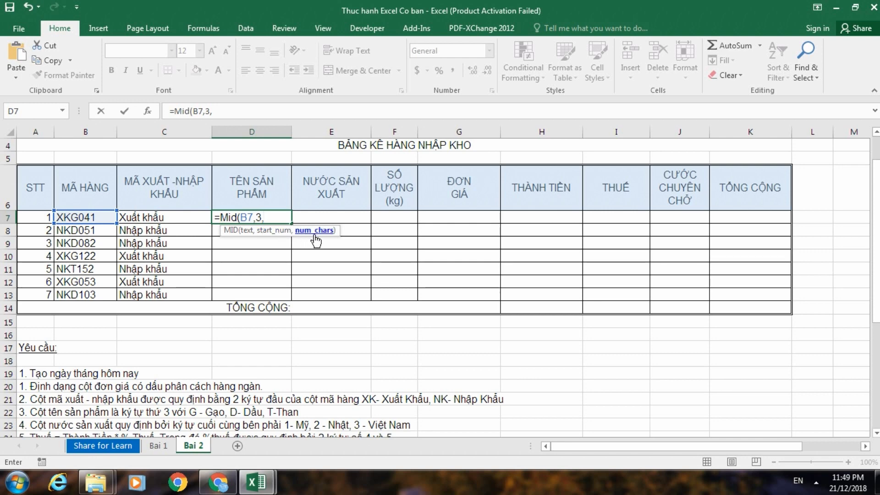
type("1")
type(")")
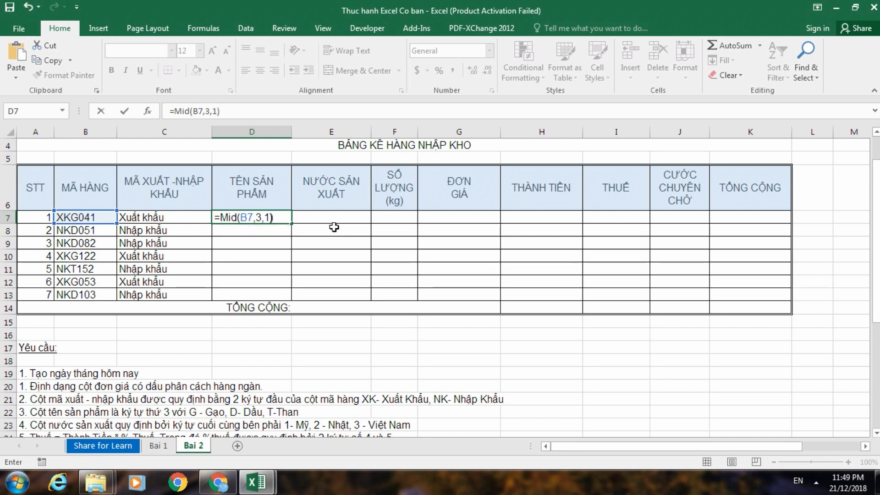
key("Return")
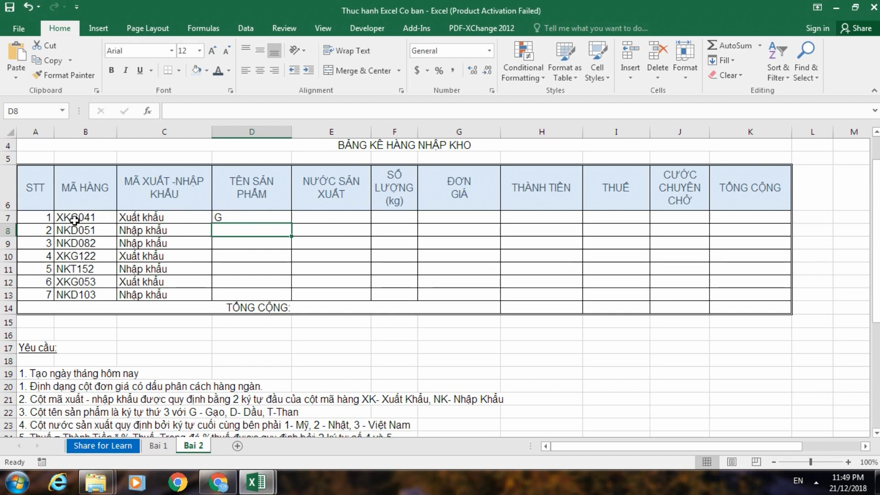
Step: Fill D7's MID formula down to D13 and check the copies in D8, D11, D12
left_click(269, 220)
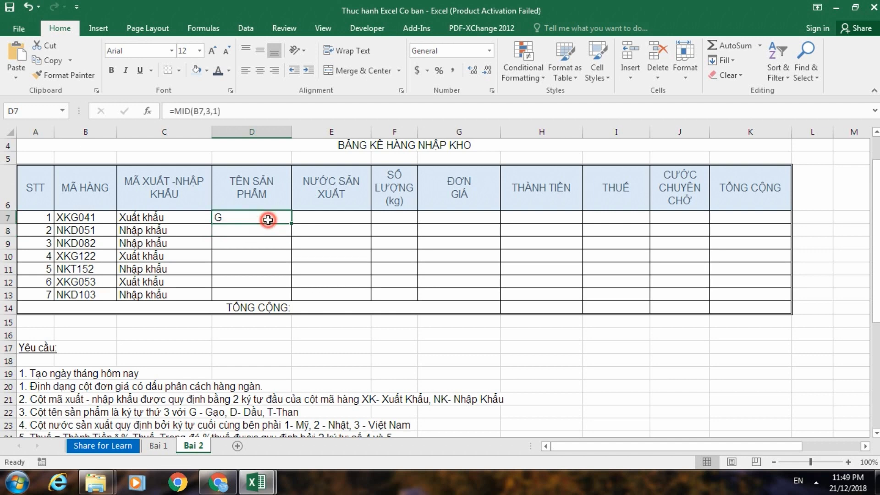
left_click_drag(291, 224, 297, 300)
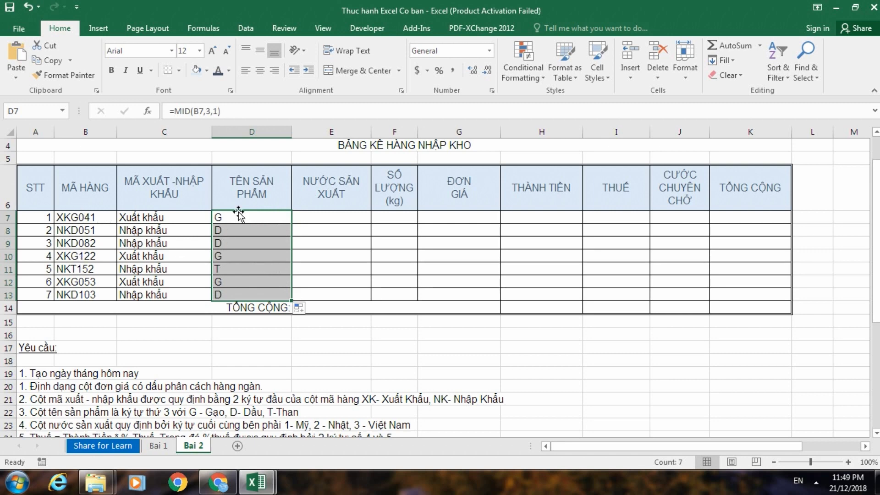
left_click(254, 282)
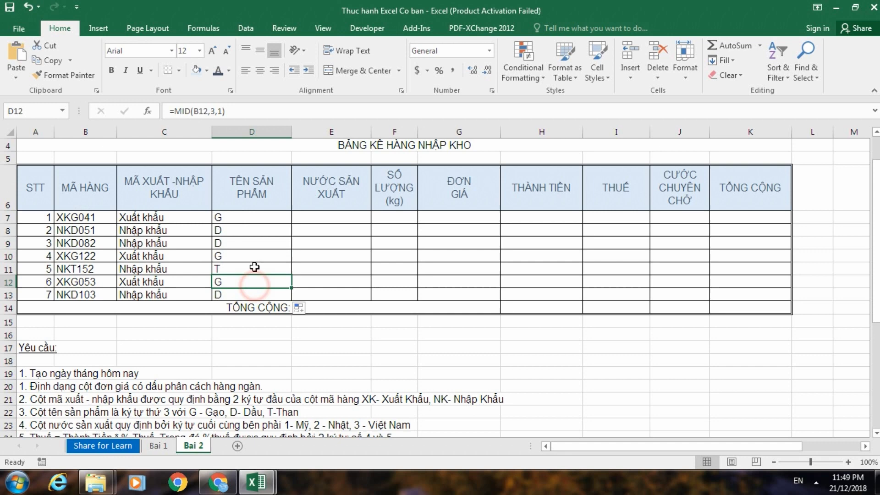
left_click(255, 218)
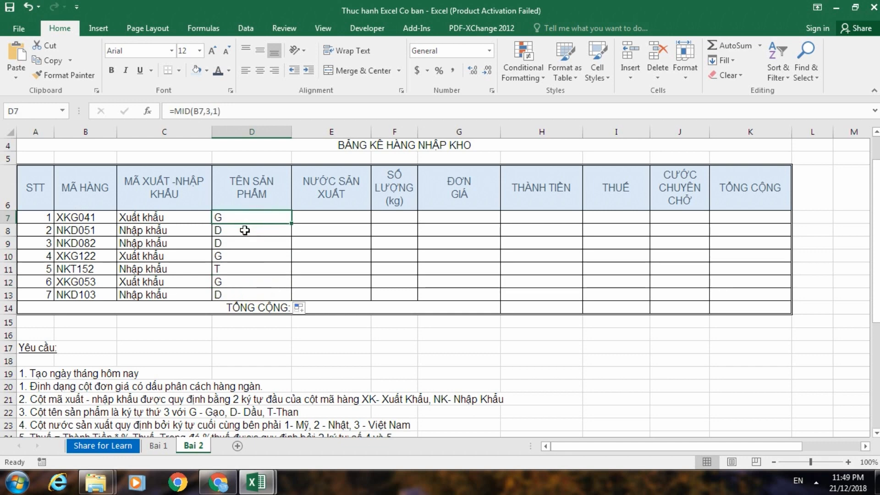
left_click(245, 230)
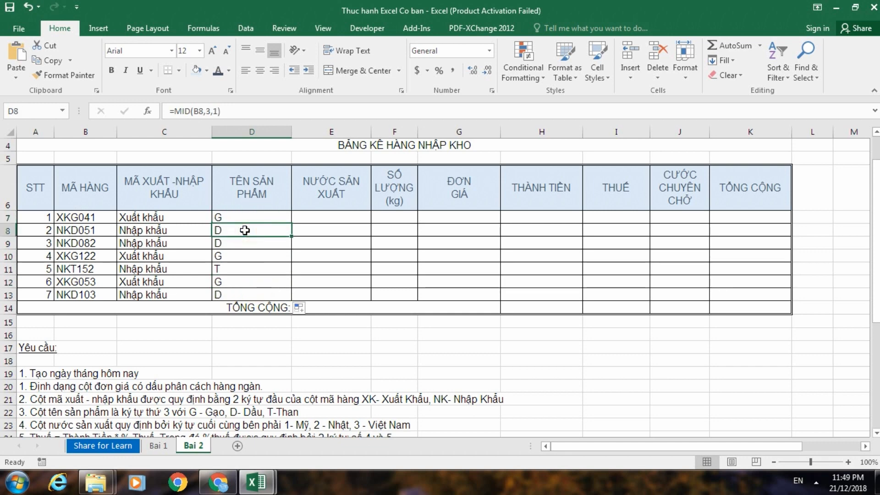
left_click(247, 273)
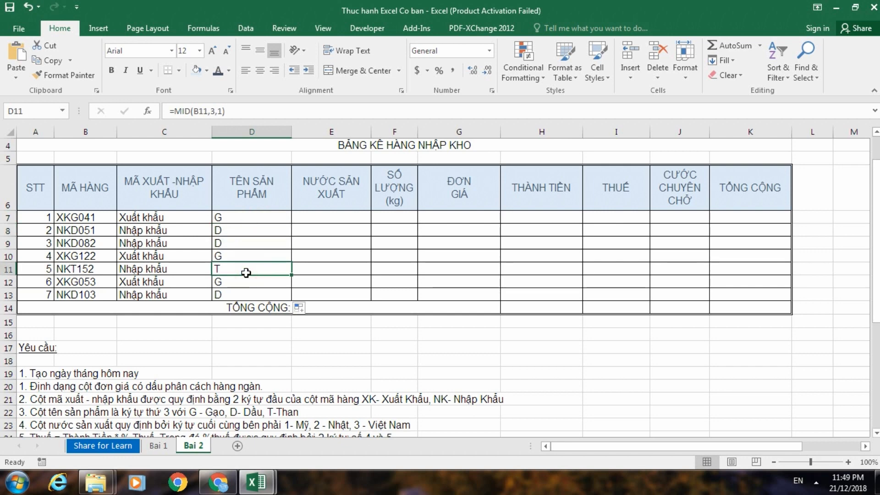
left_click(241, 213)
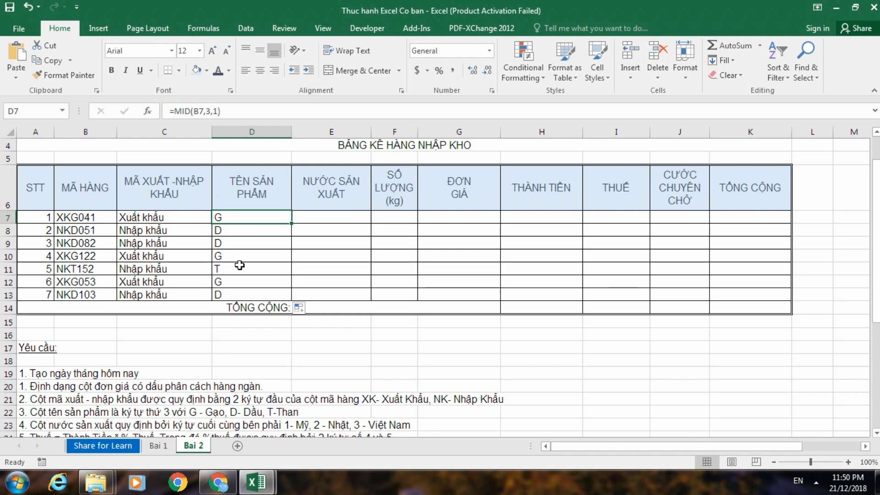
Step: Rewrite D7 to begin =If(MID(B7,3,1)="G","Gạo",If( as a nested IF
left_click(247, 216)
double_click(247, 216)
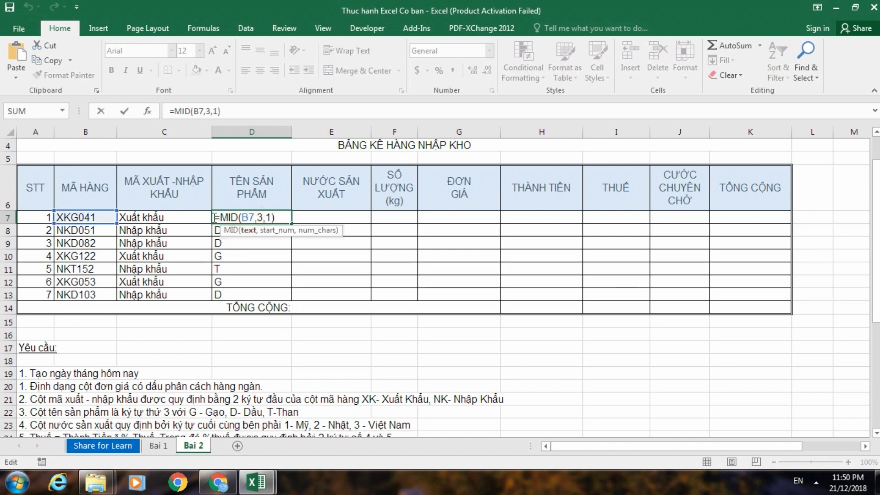
left_click(221, 219)
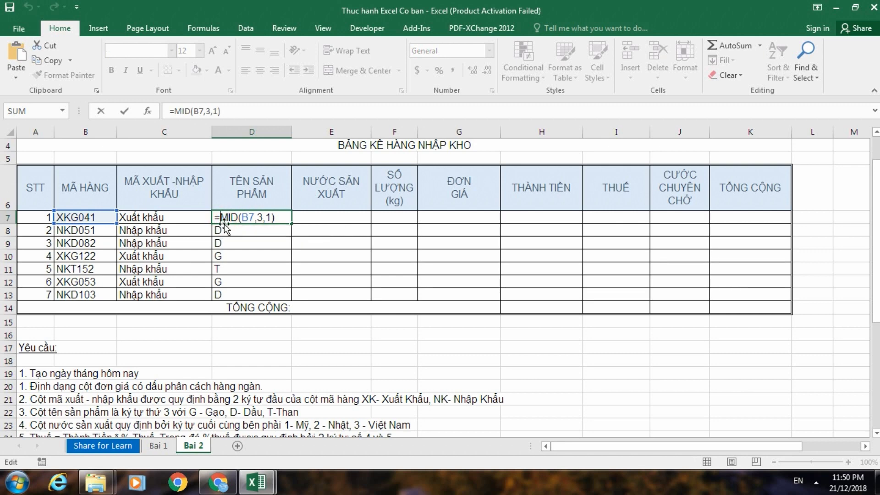
type("If")
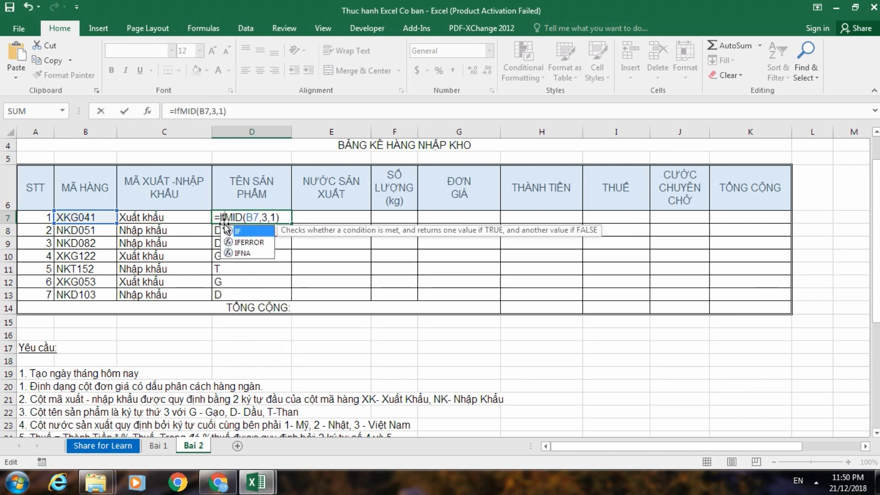
type("(")
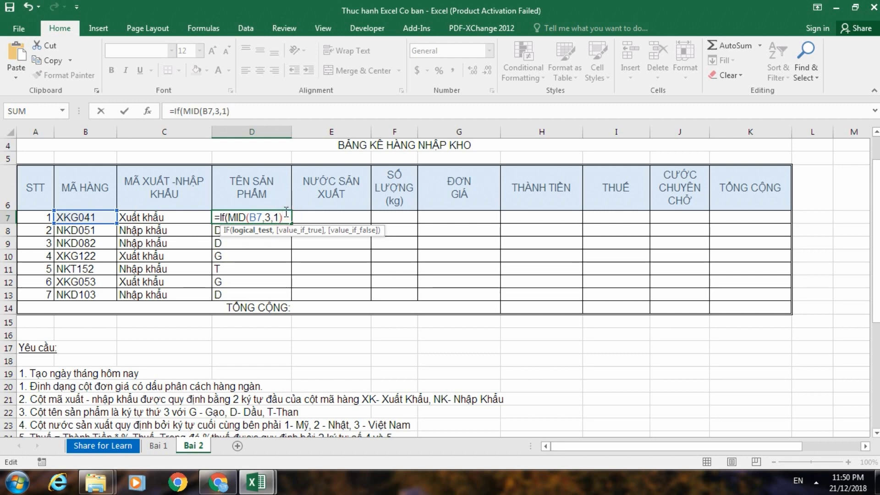
type("=")
type("\"")
type("G\"")
type(",")
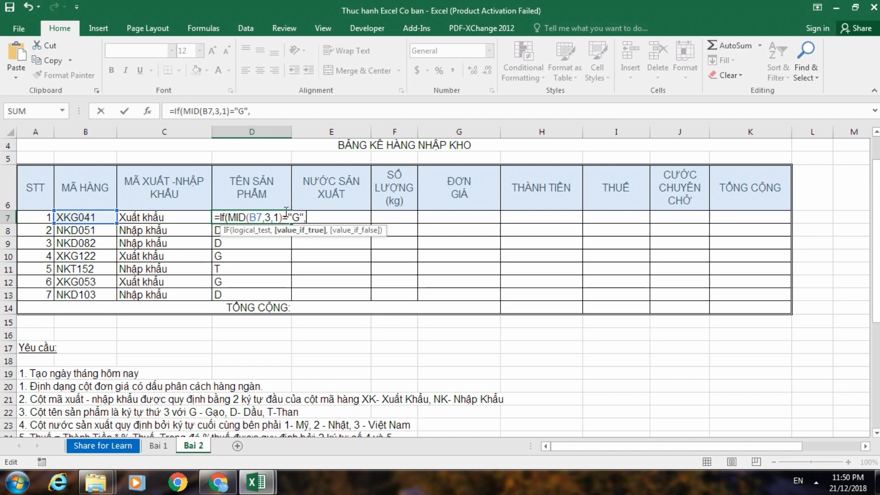
type("\"")
type("Gạo")
type("\"")
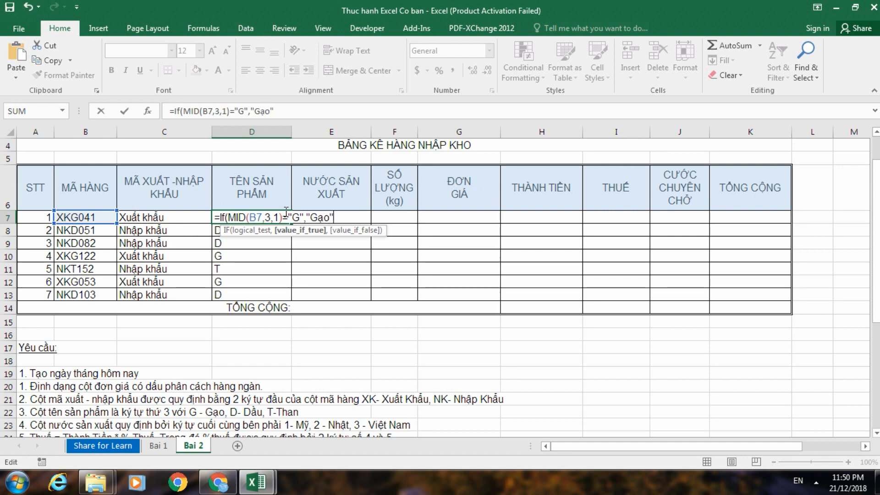
type(",")
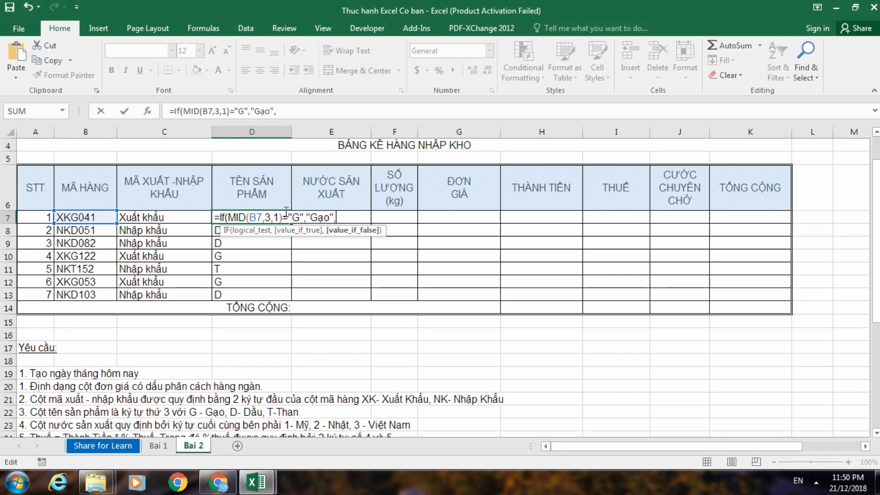
type("I")
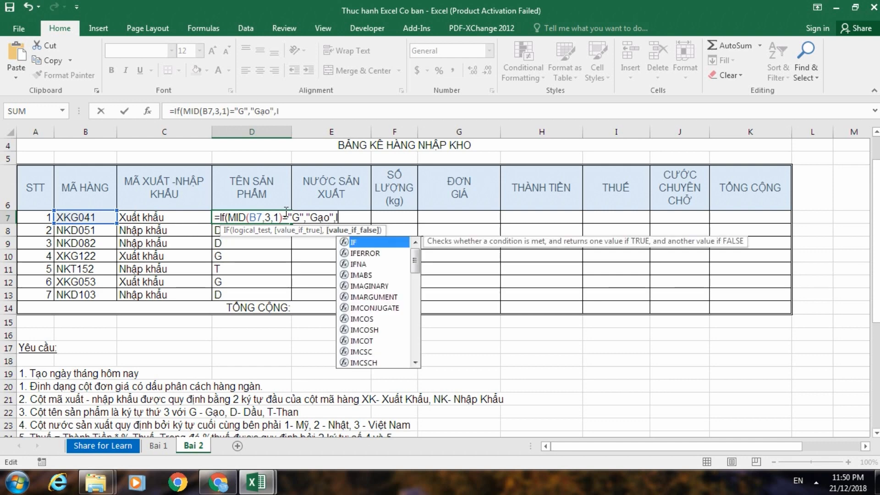
type("f")
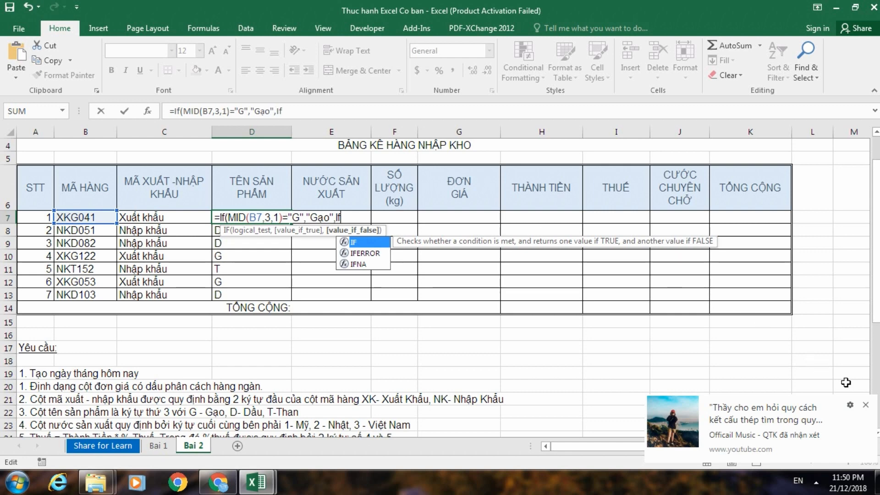
left_click(866, 405)
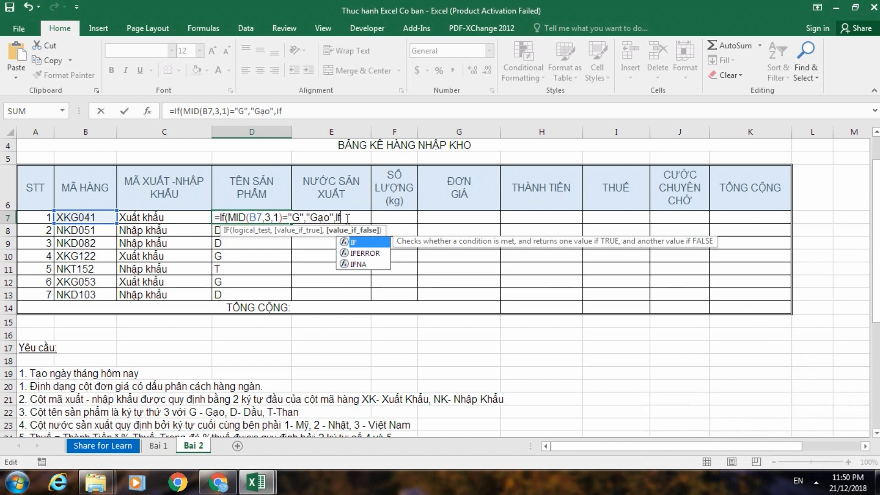
key("Escape")
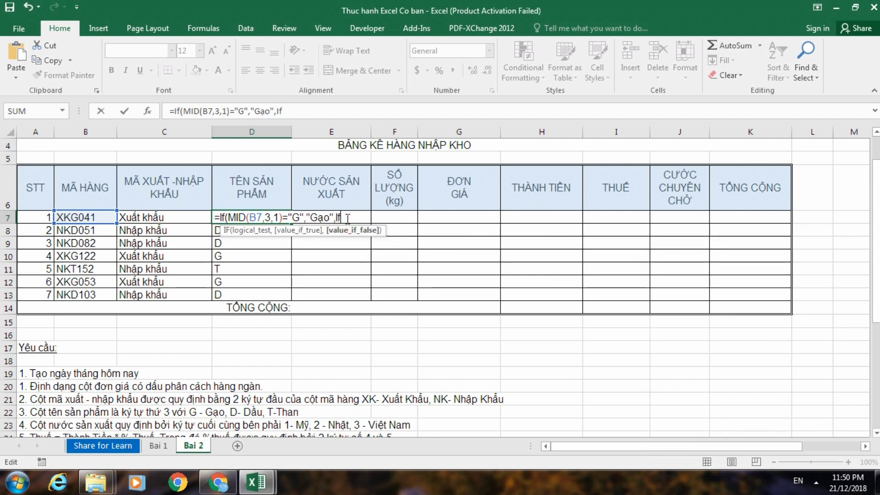
type("(")
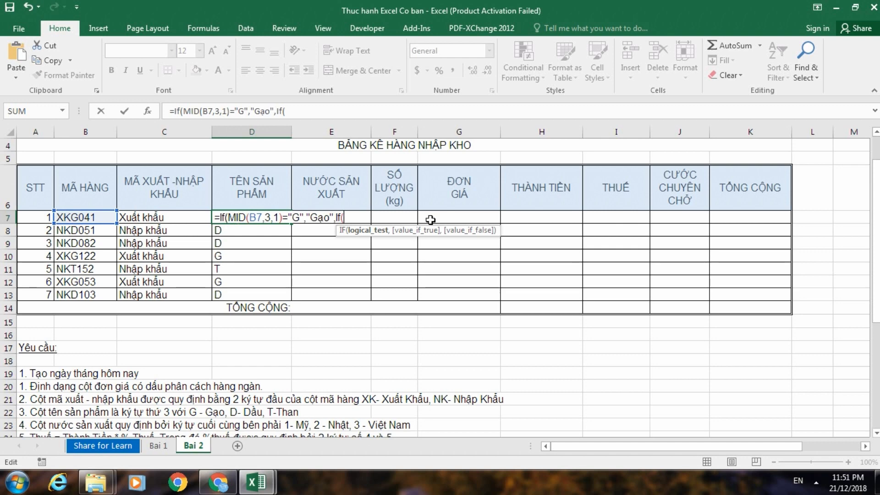
Step: Add the inner test mid(b7,3,1)="D" returning "Dầu", otherwise "Than", closing both brackets
type("mid")
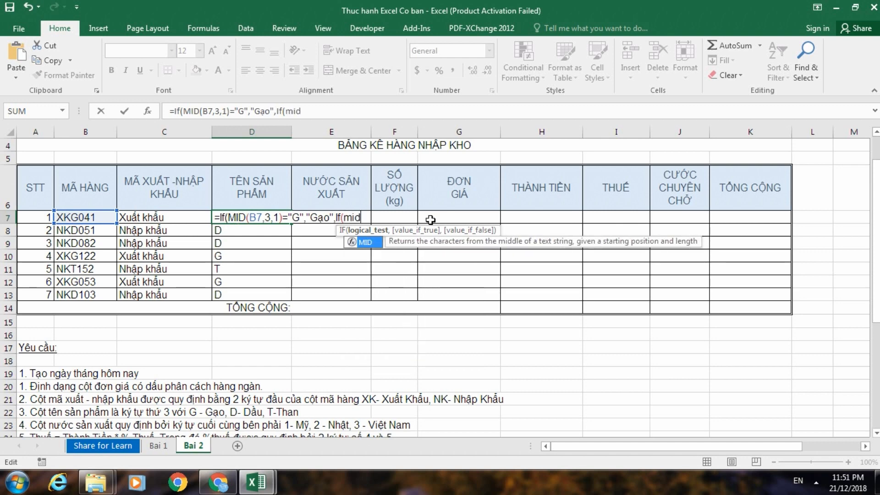
type("(")
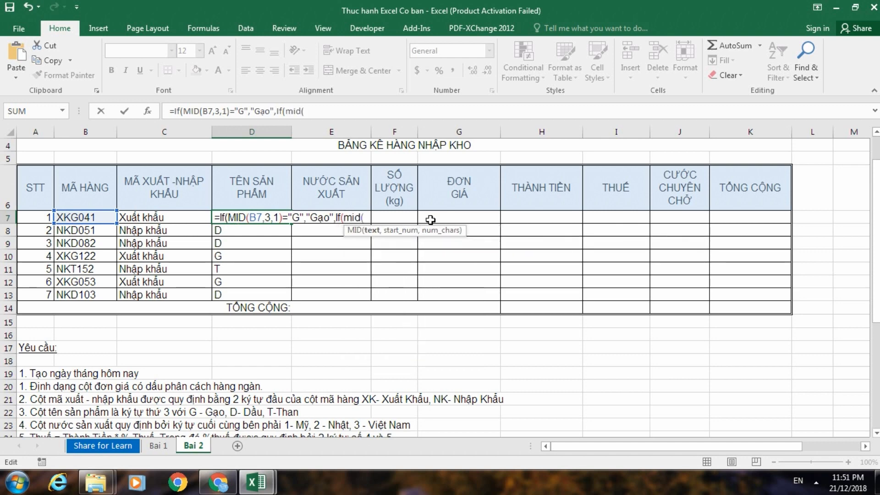
type("b7")
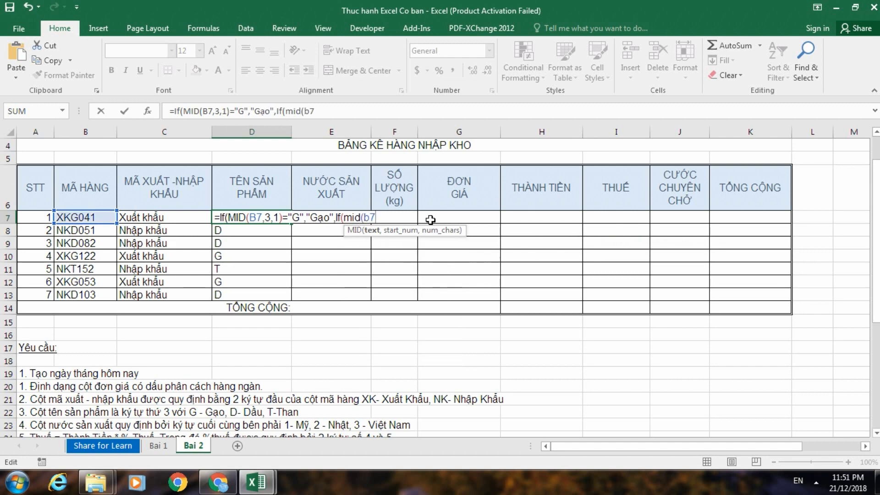
type(",")
type("3,1")
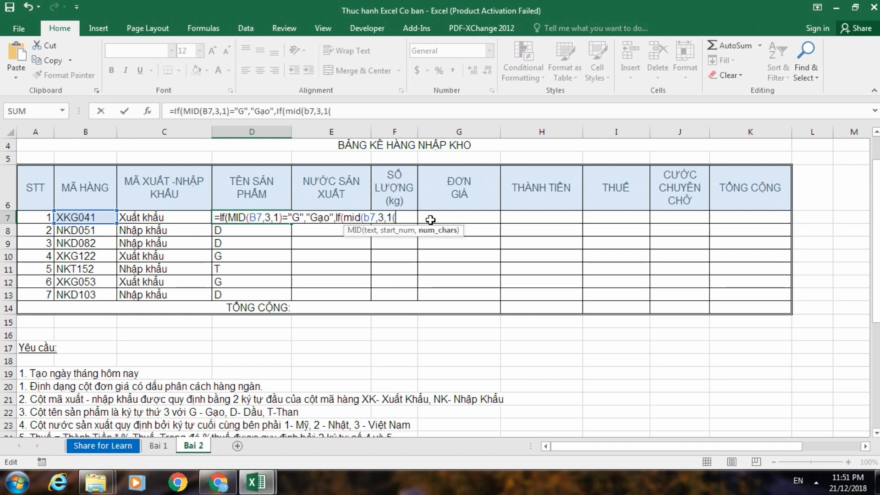
type(")")
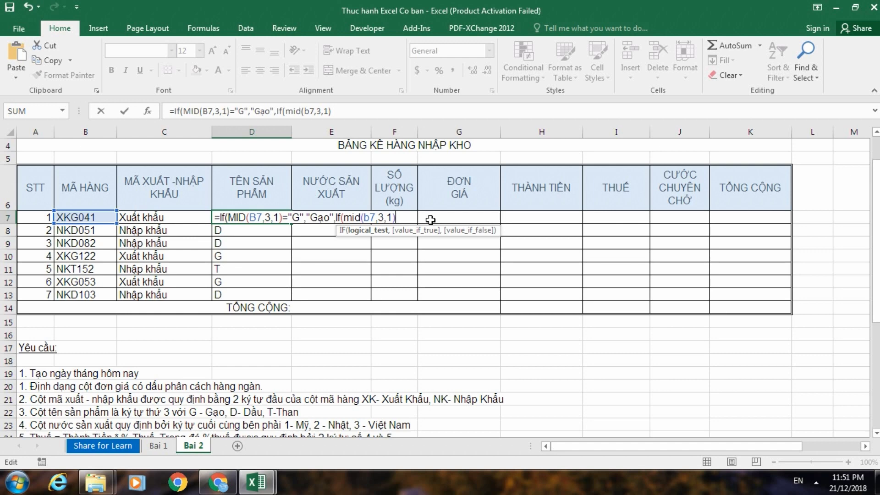
type("=")
type("\"")
type("D\"")
type(",")
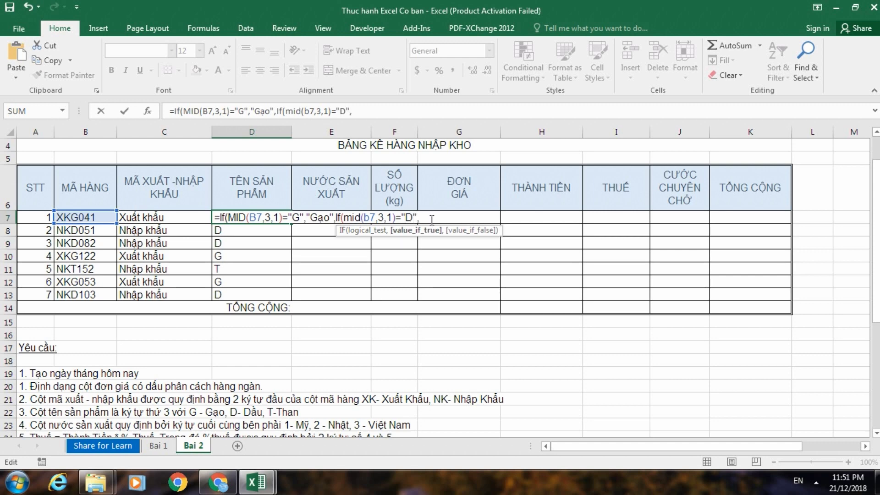
type("\"")
type("D")
type("âu")
type("\"Dầu\"")
type(",")
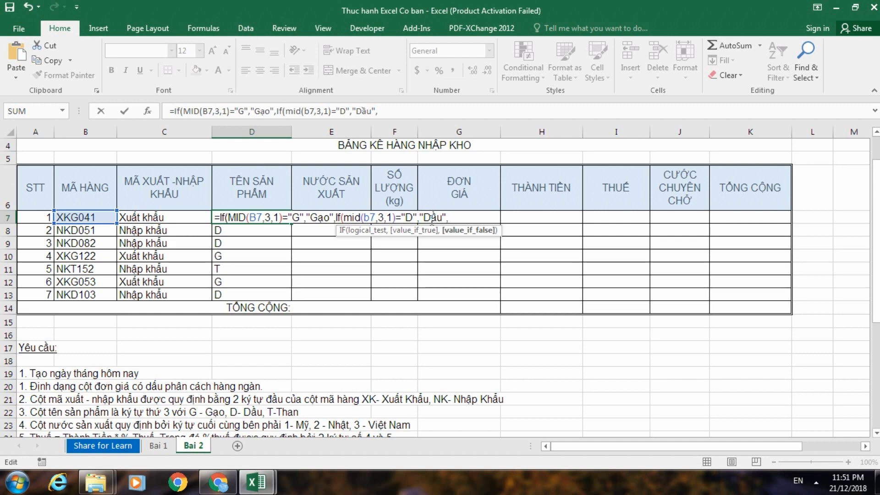
type("\"")
type("Than")
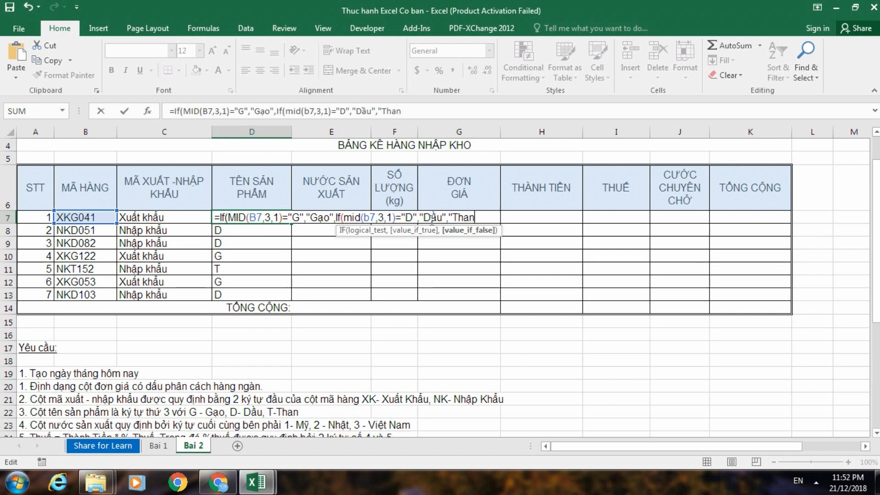
type("\"")
type(")")
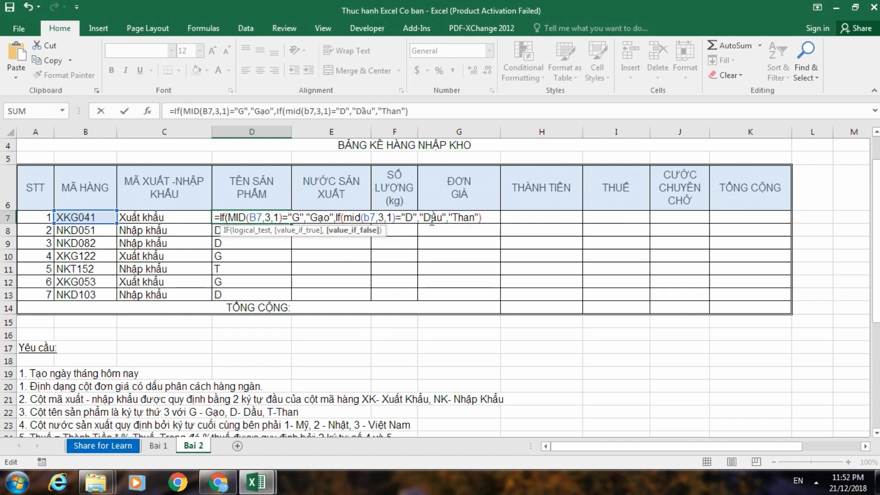
type(")")
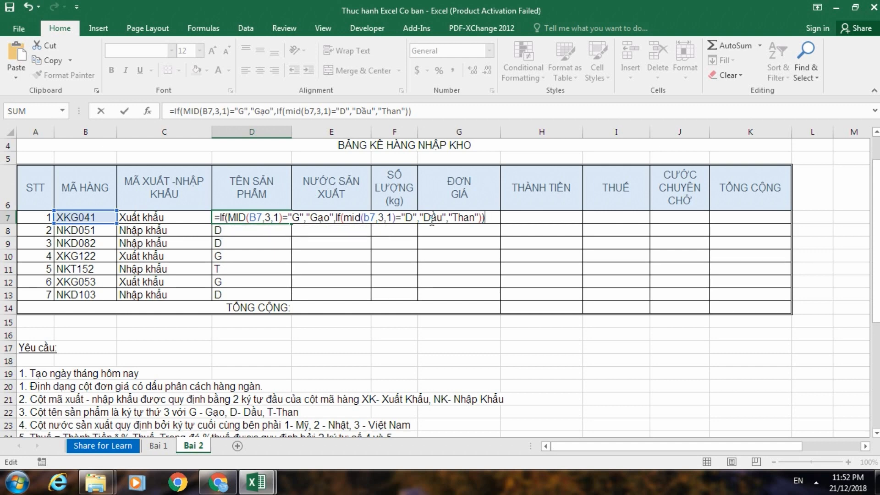
Step: Commit D7's nested IF, fill it down to D13, check D10, and reopen D7
key("Return")
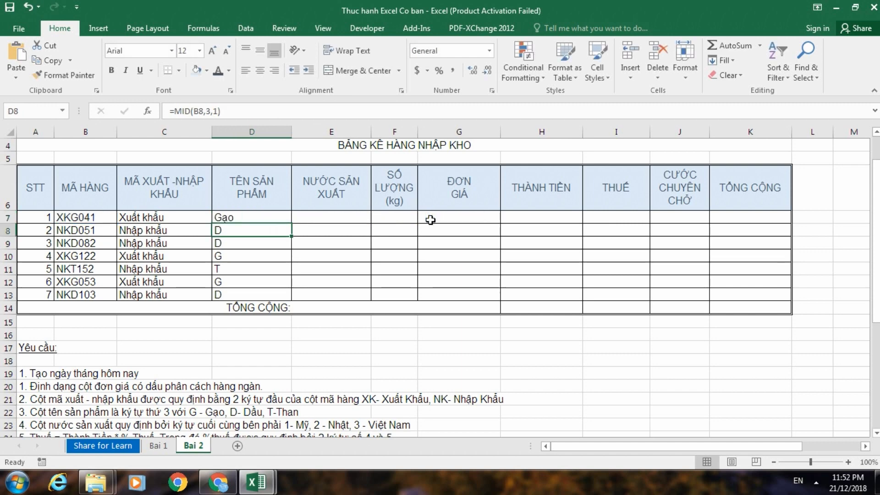
left_click(270, 220)
left_click_drag(291, 223, 297, 299)
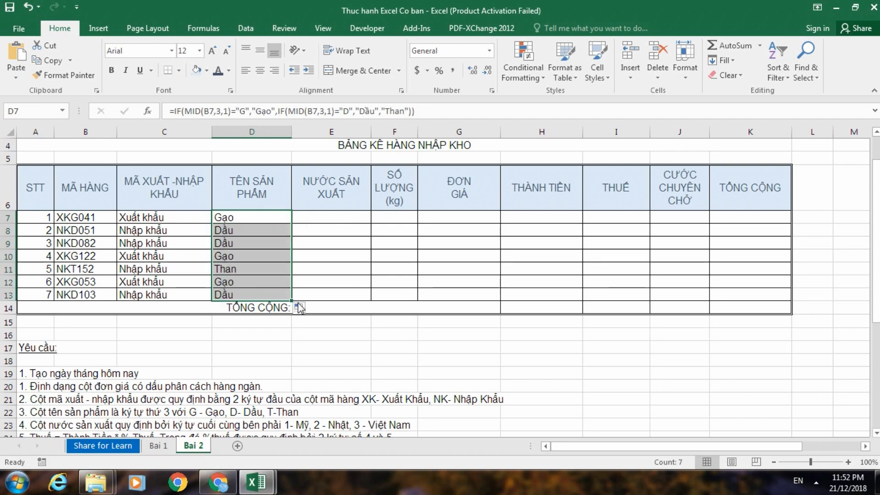
left_click(260, 255)
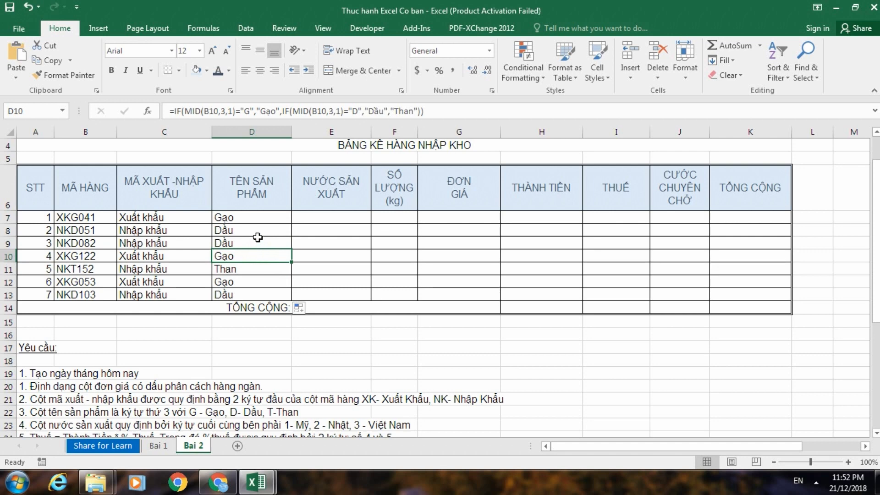
left_click(258, 219)
double_click(258, 219)
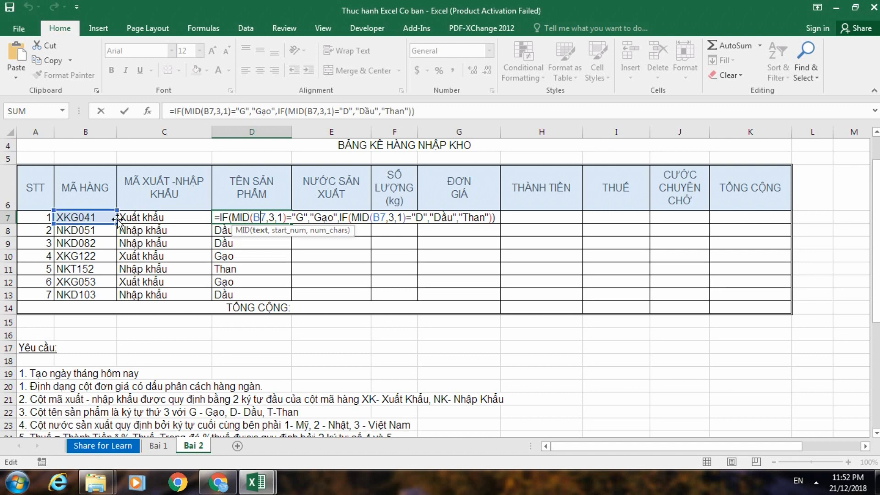
left_click(234, 218)
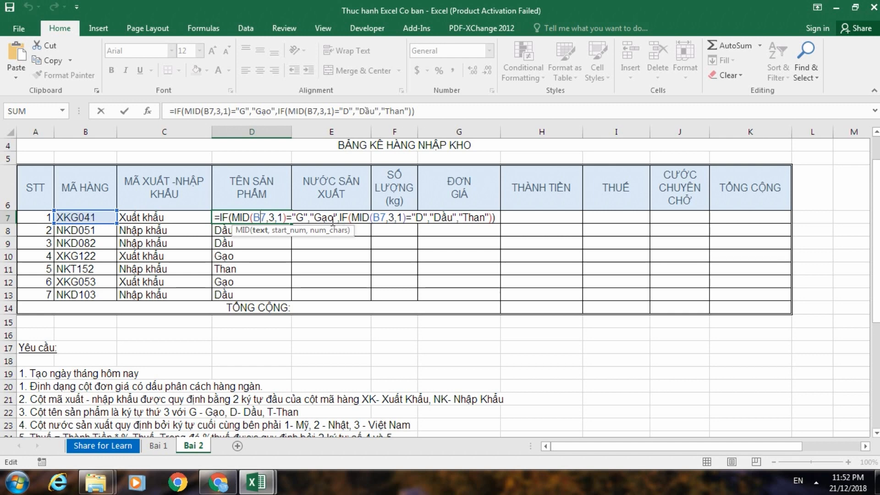
left_click(261, 230)
left_click(285, 231)
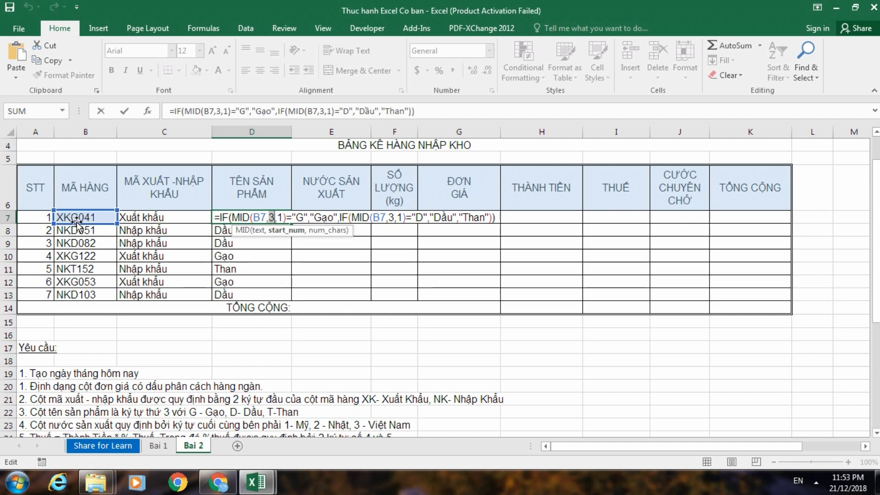
left_click(332, 233)
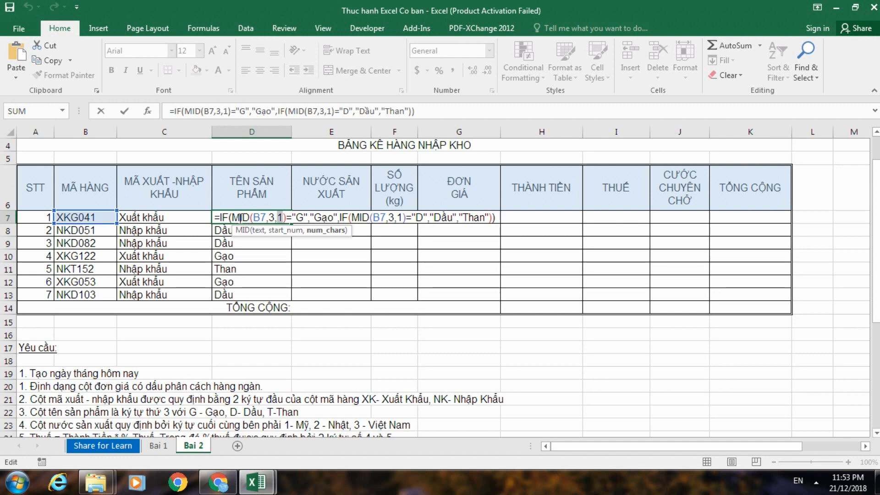
key("Return")
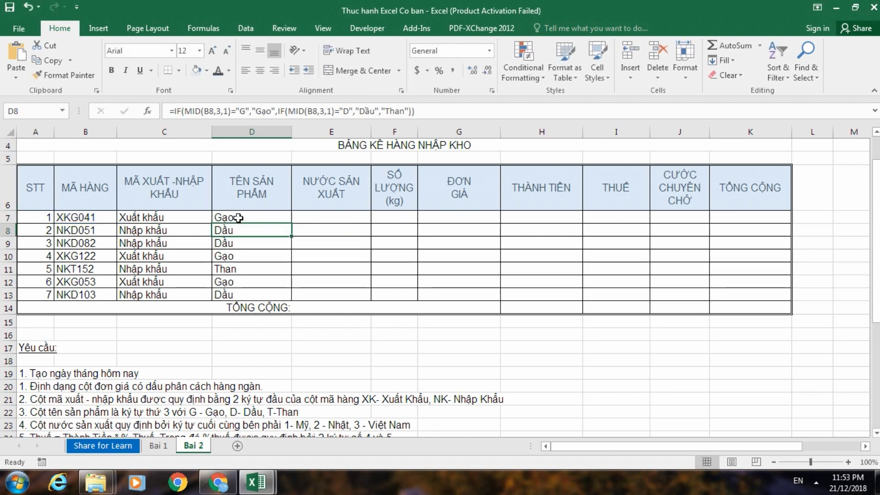
left_click(268, 215)
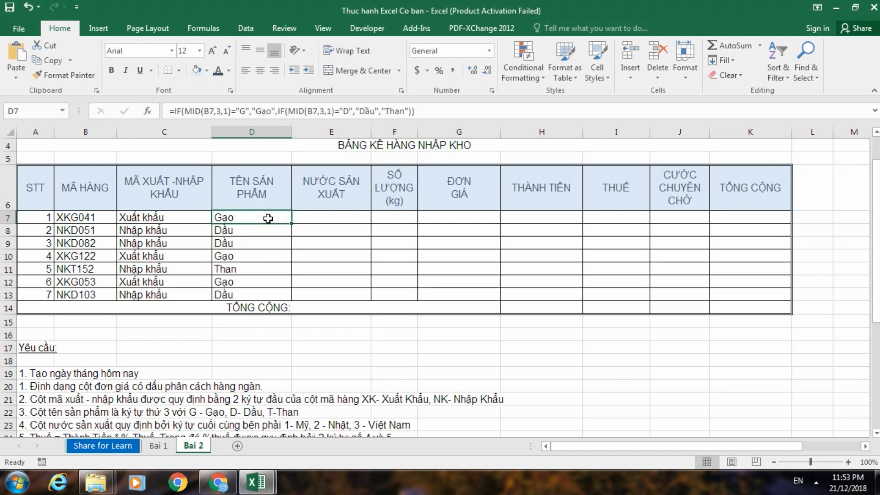
left_click(355, 219)
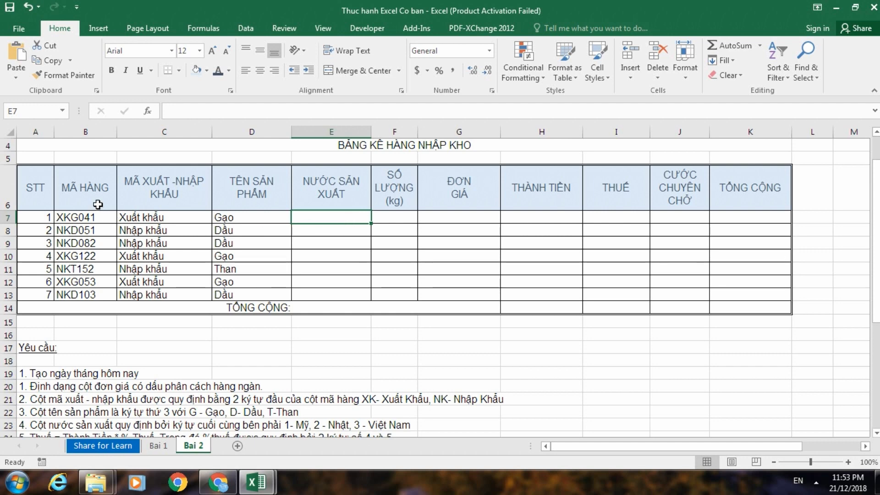
scroll(114, 275, "down", 1)
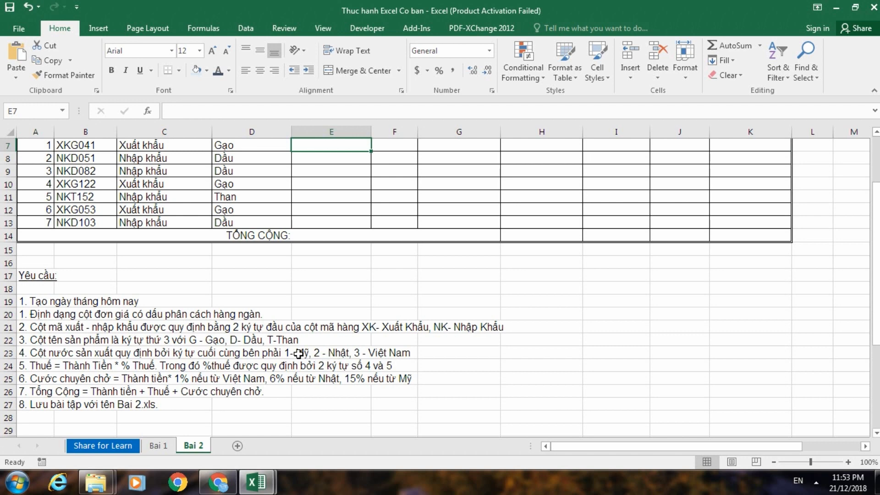
scroll(298, 354, "up", 2)
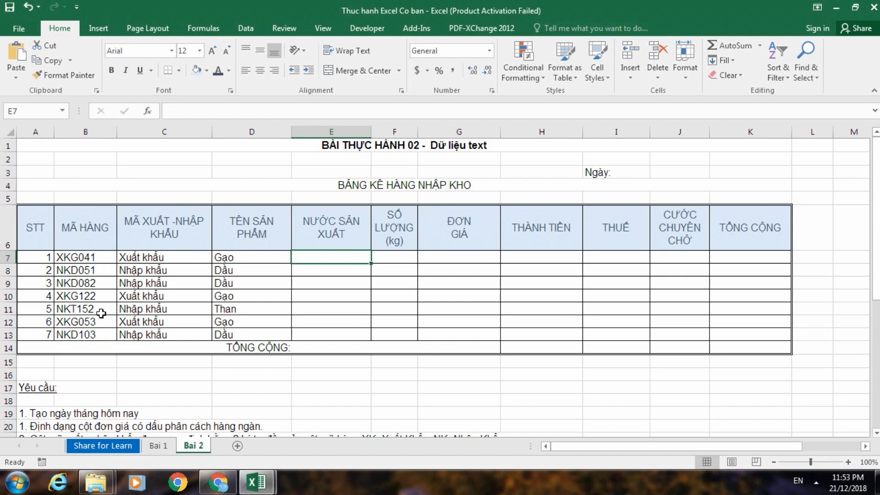
left_click(344, 257)
Step: Enter =RIGHT(B7,1) in E7 to take the code's last digit
type("=R")
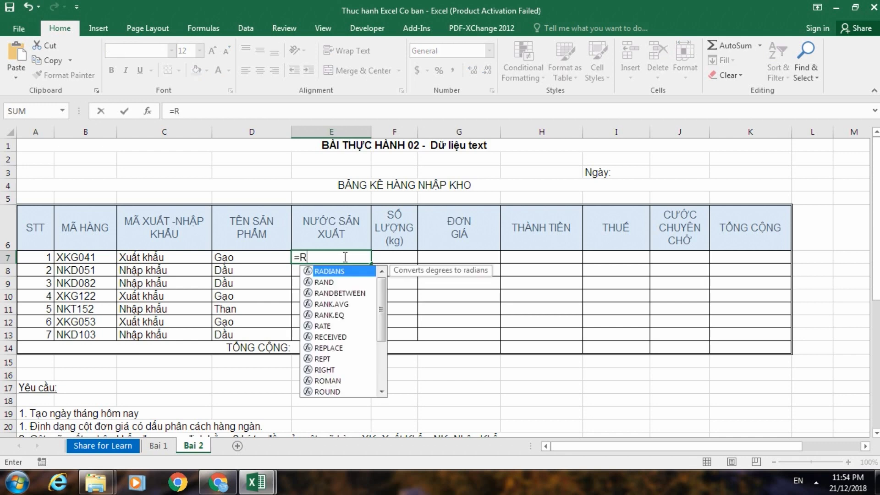
type("ig")
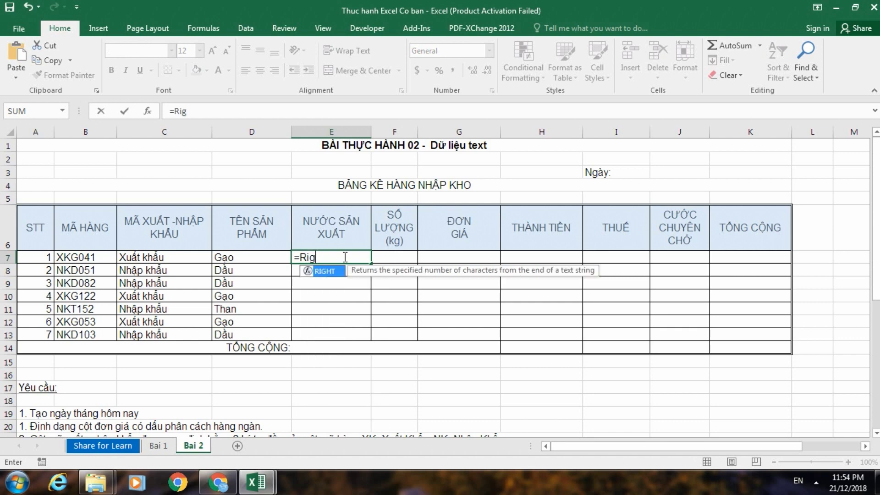
type("ht")
type("(")
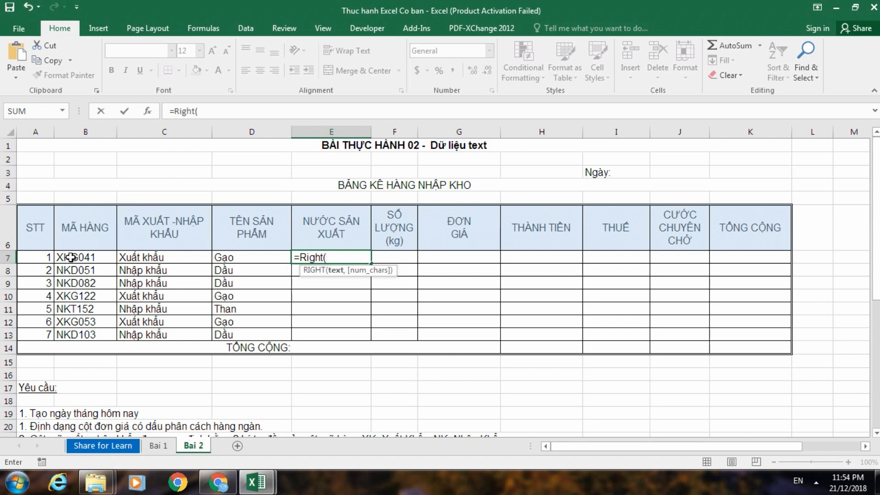
left_click(72, 257)
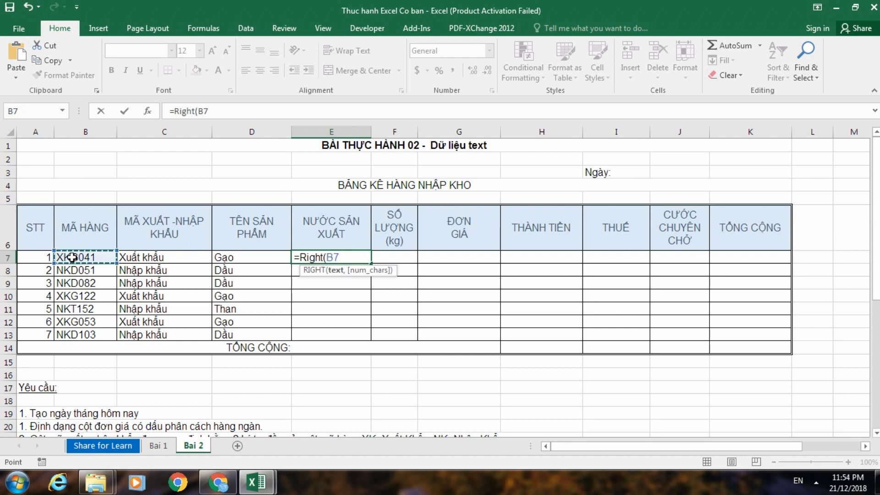
type(",1")
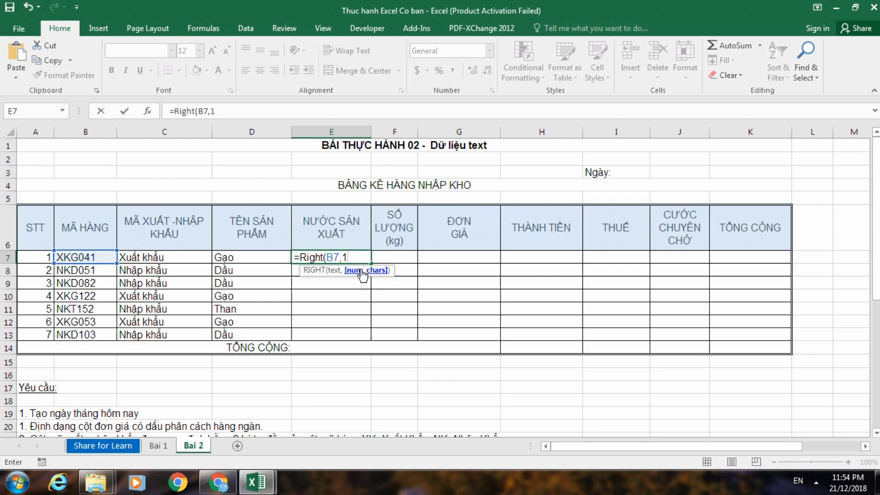
type(")")
key("Return")
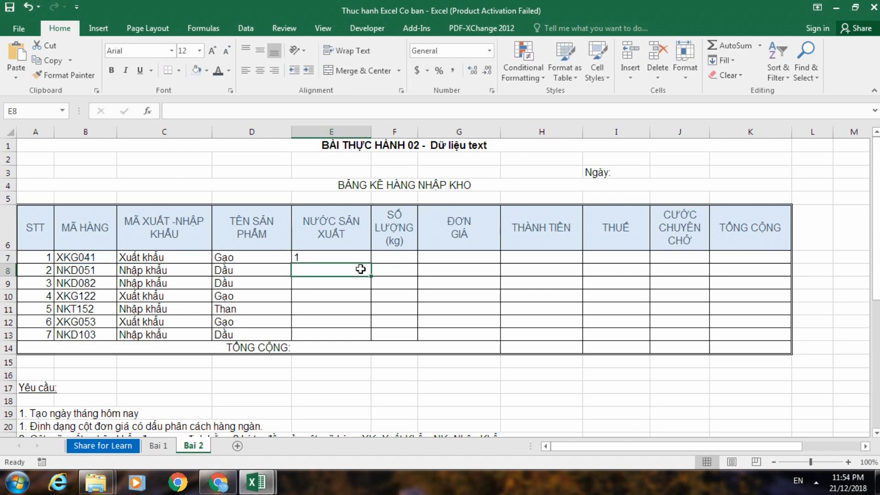
Step: Fill E7's RIGHT formula down to E13 and inspect the copy in E11
left_click(340, 257)
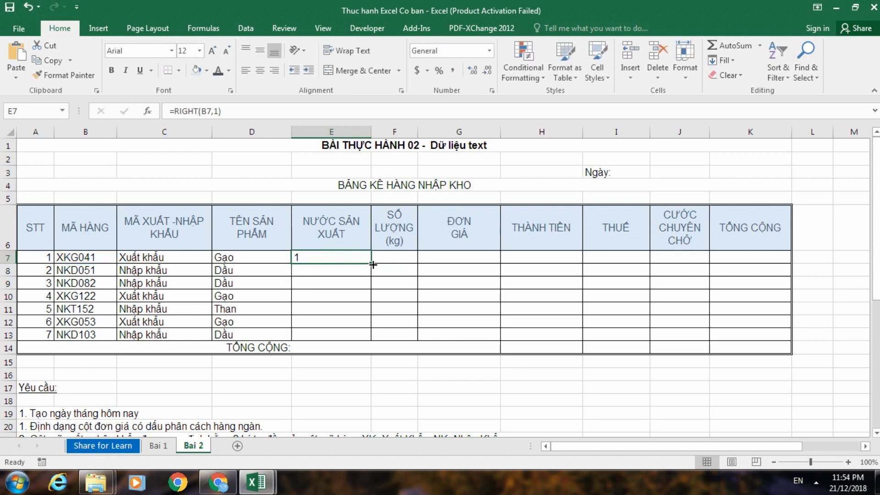
left_click_drag(372, 265, 371, 340)
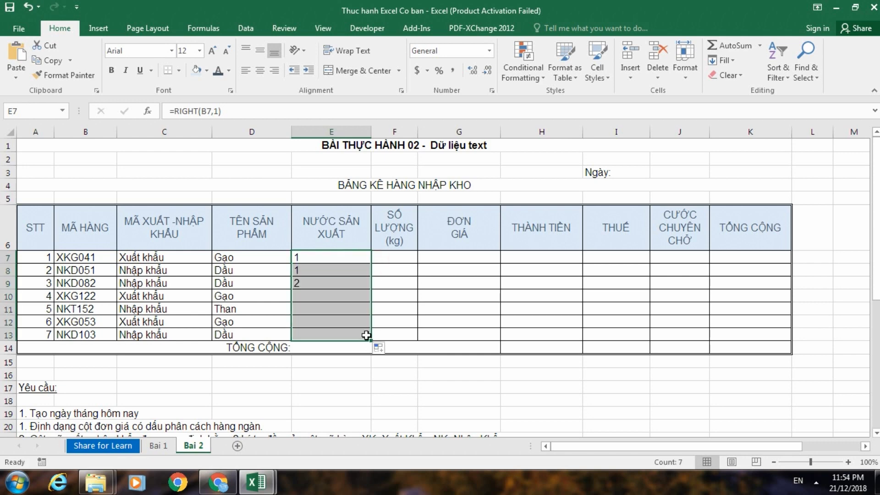
double_click(340, 311)
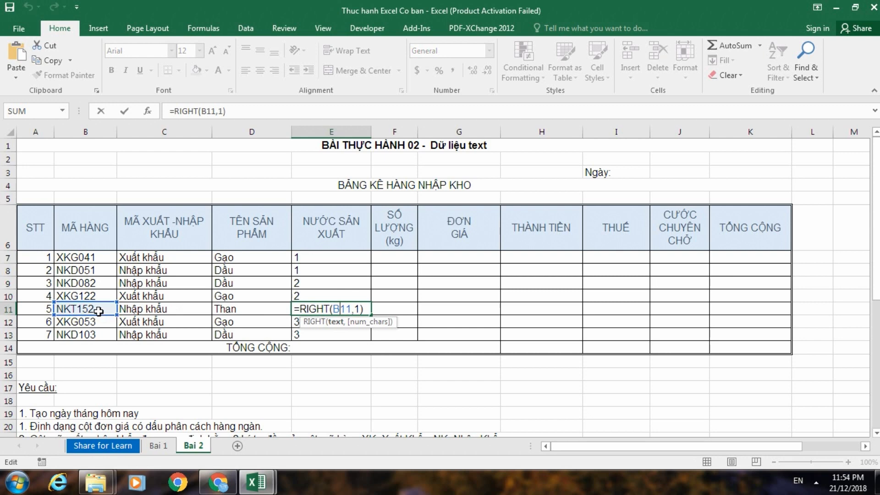
key("Escape")
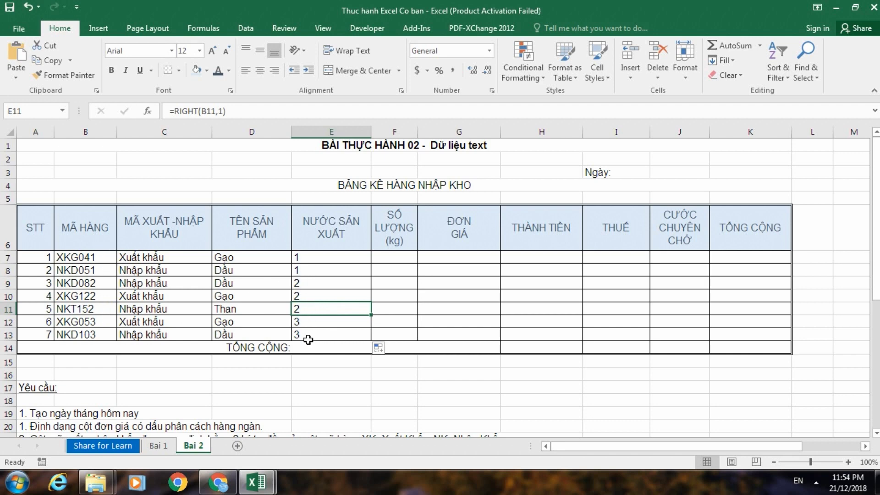
Step: Recheck E7's RIGHT formula and the copied results down column E
left_click(322, 261)
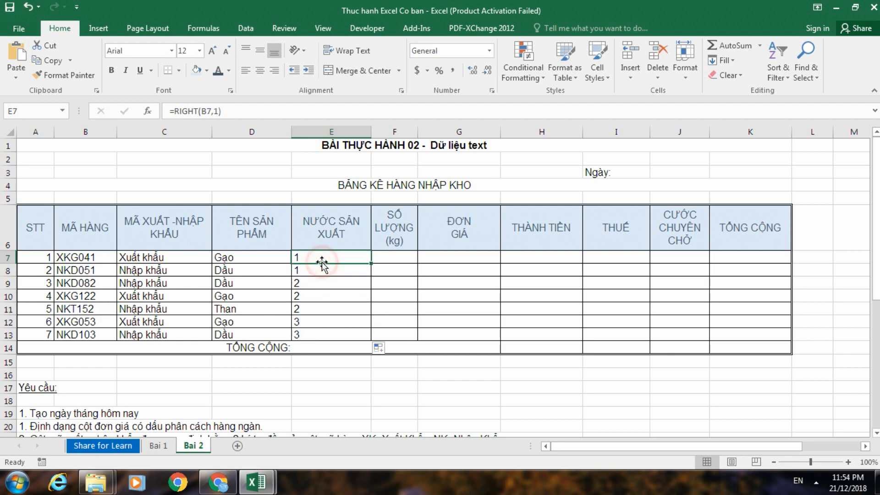
double_click(322, 262)
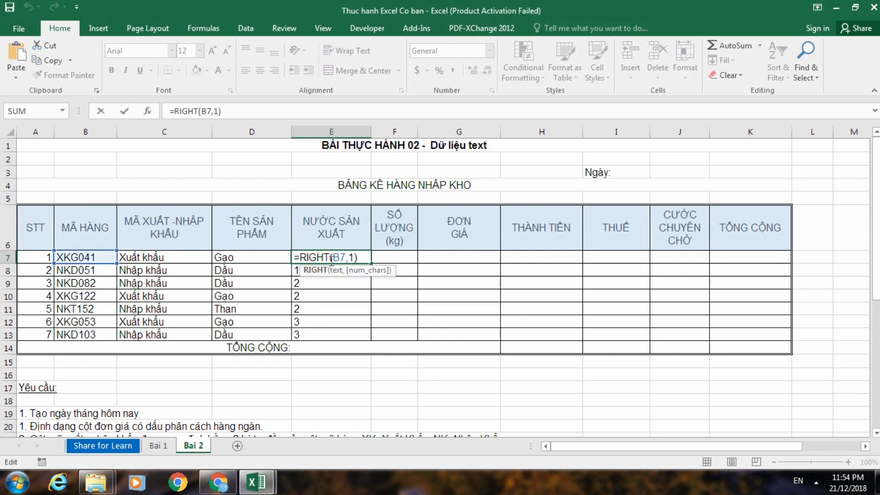
key("Escape")
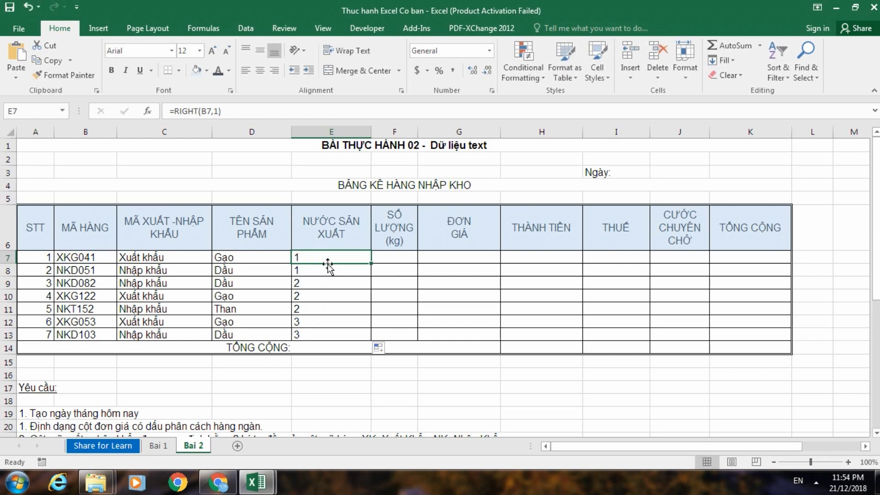
left_click(301, 270)
left_click(303, 283)
left_click(307, 295)
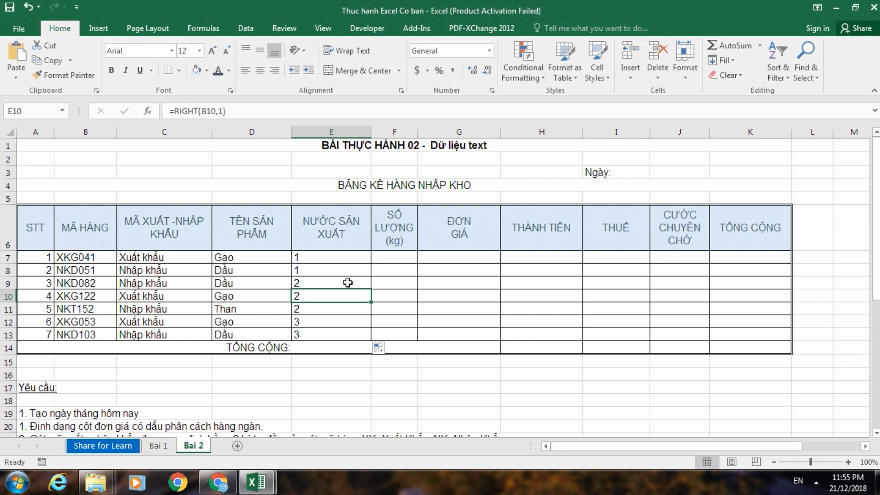
left_click(337, 259)
double_click(336, 257)
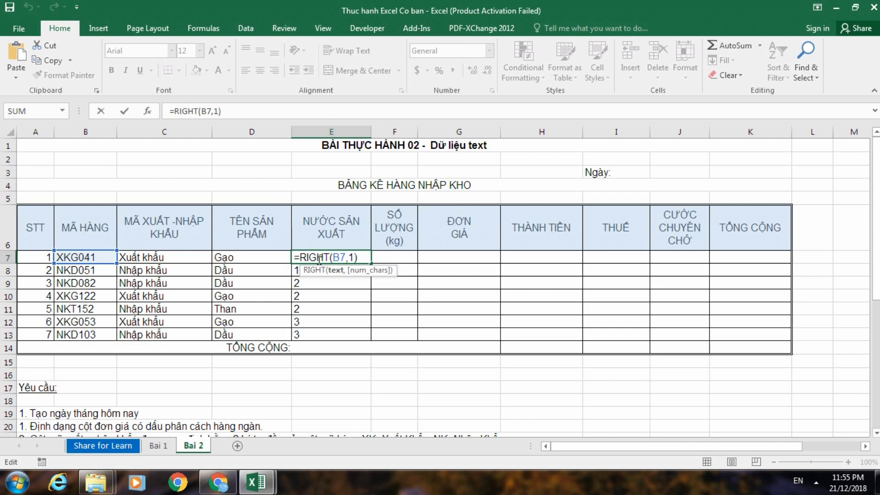
key("ctrl+Return")
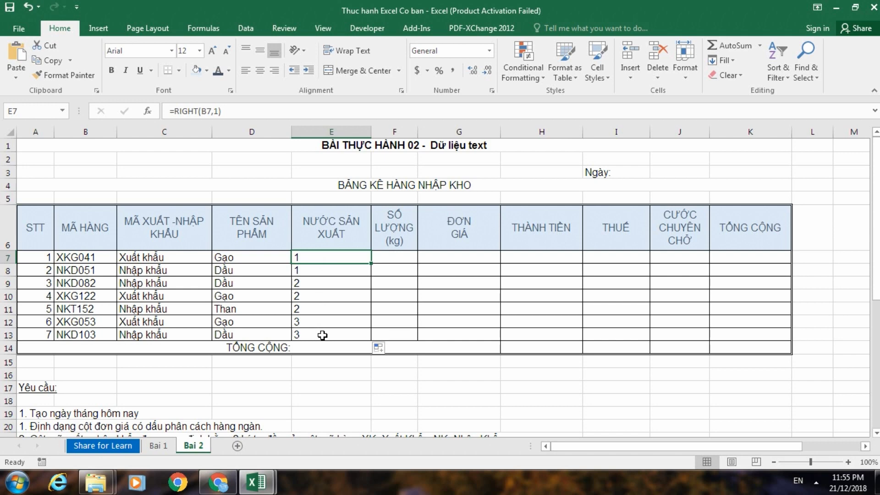
double_click(329, 258)
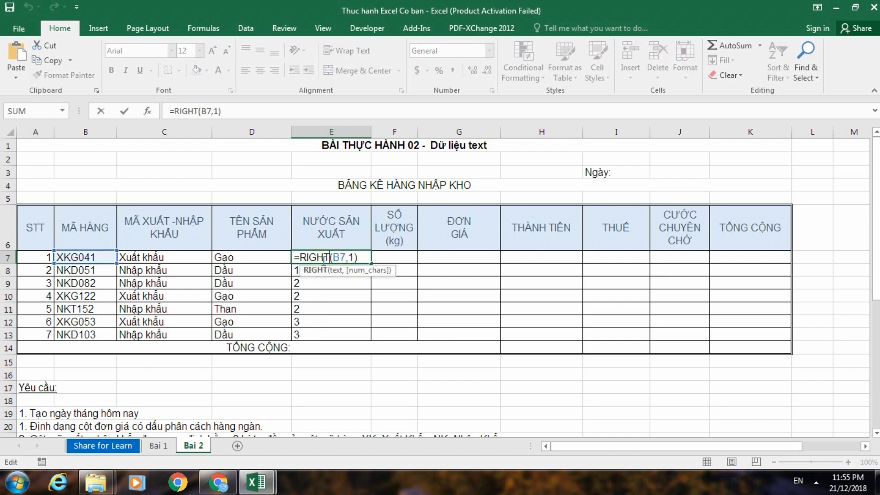
left_click(298, 257)
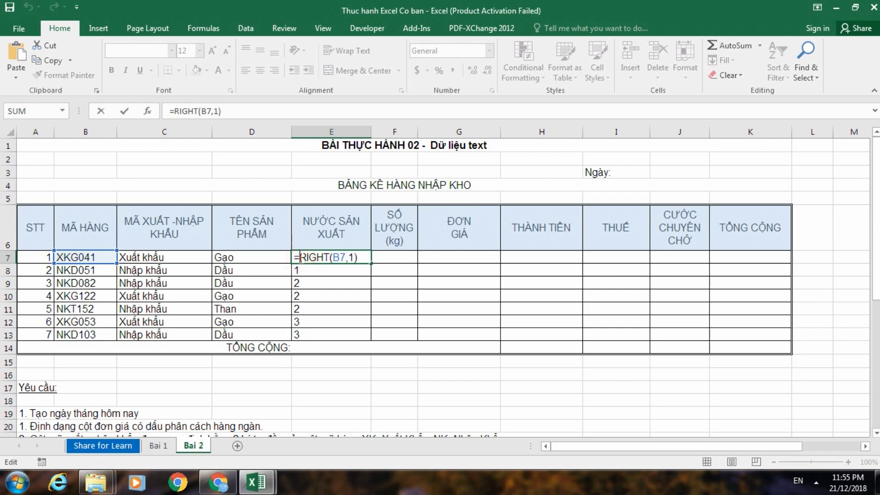
type("va")
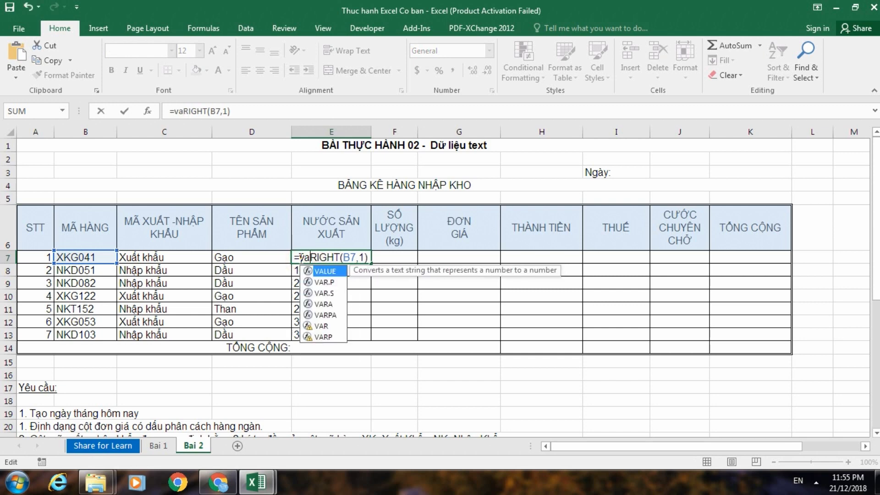
type("lue")
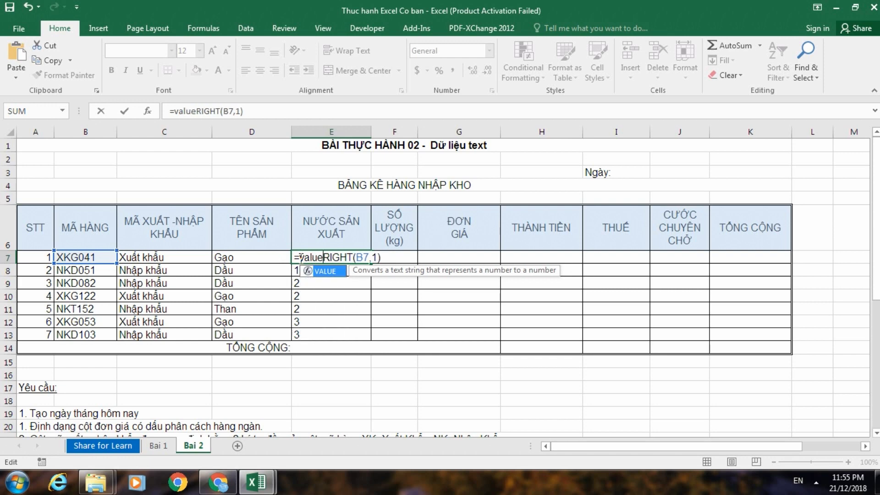
type("(")
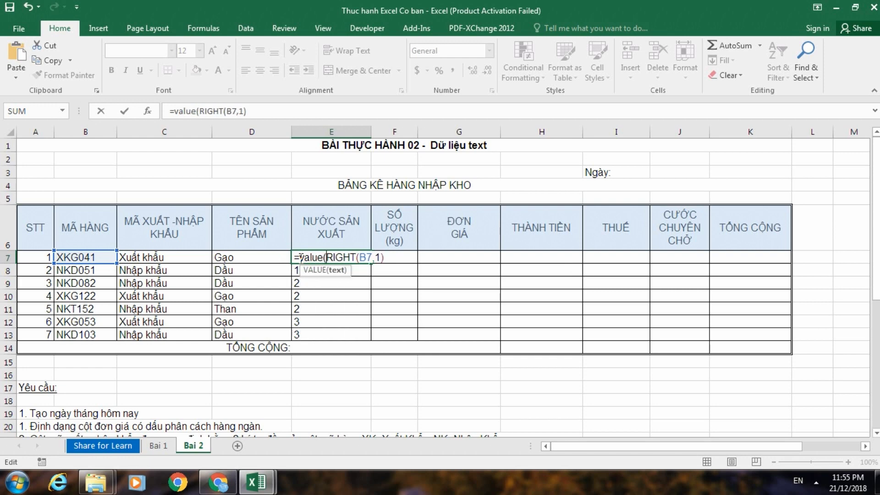
left_click(392, 256)
type(")")
key("Return")
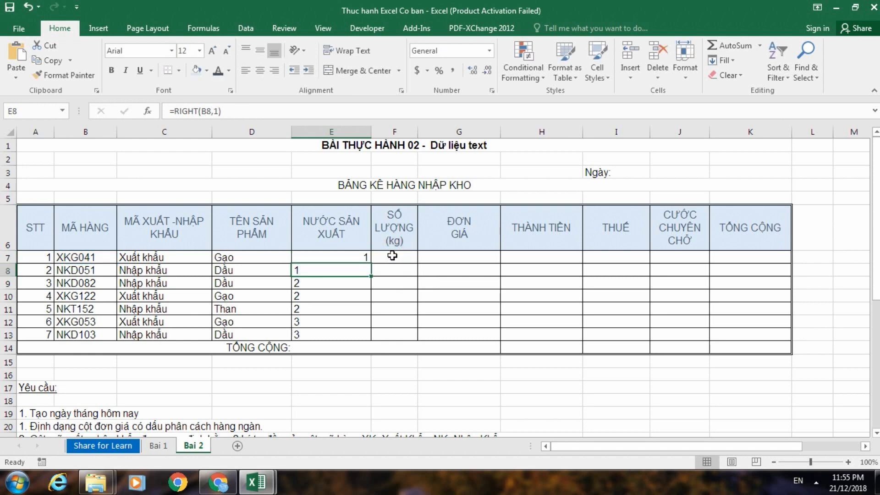
left_click(358, 255)
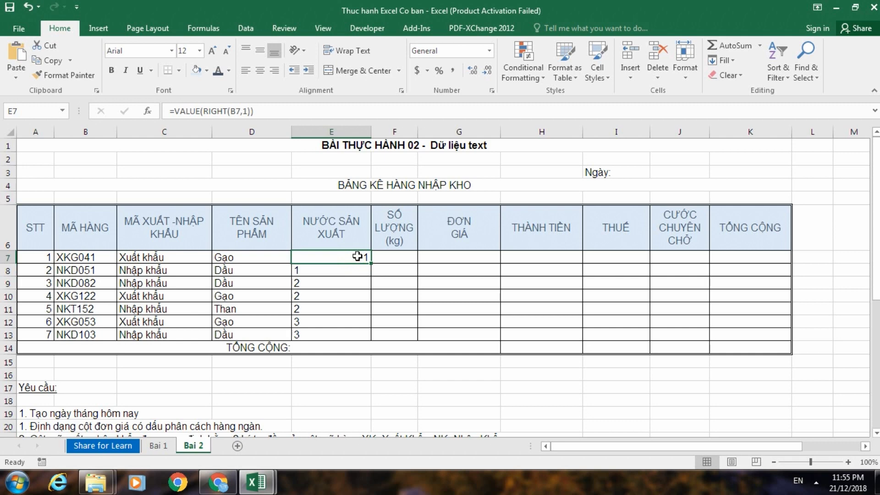
left_click(398, 258)
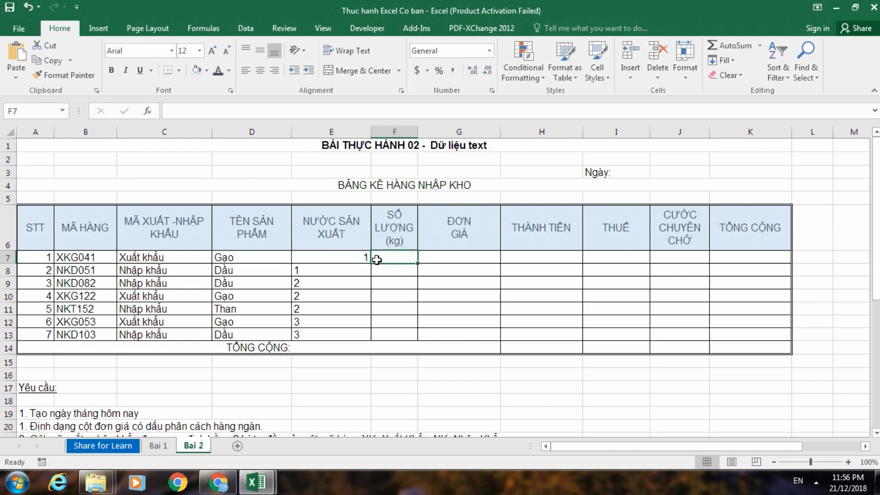
left_click(356, 257)
key("ctrl+z")
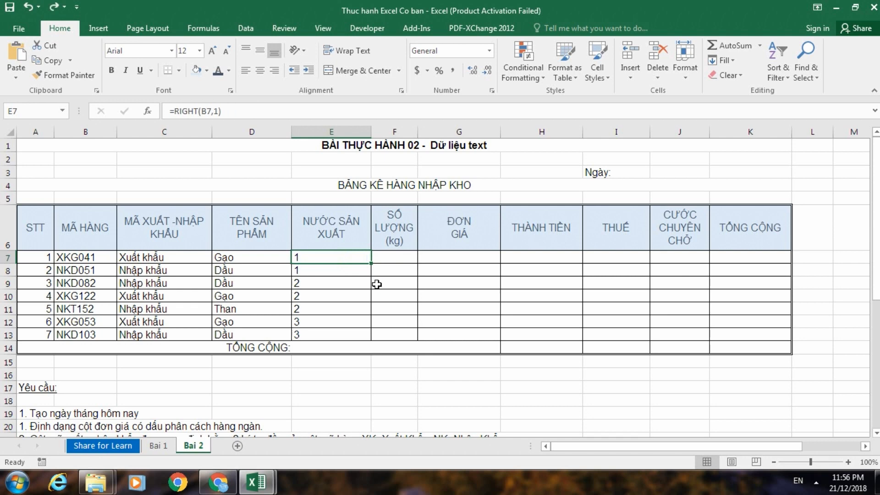
left_click(352, 319)
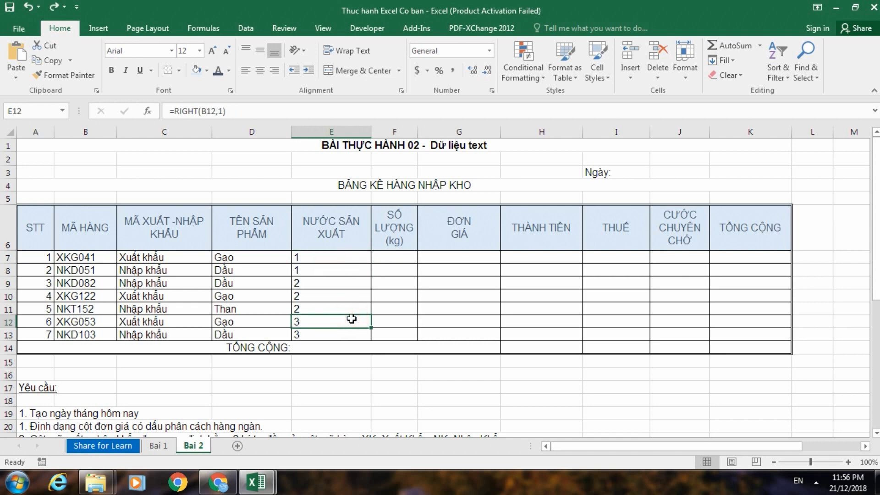
left_click(337, 257)
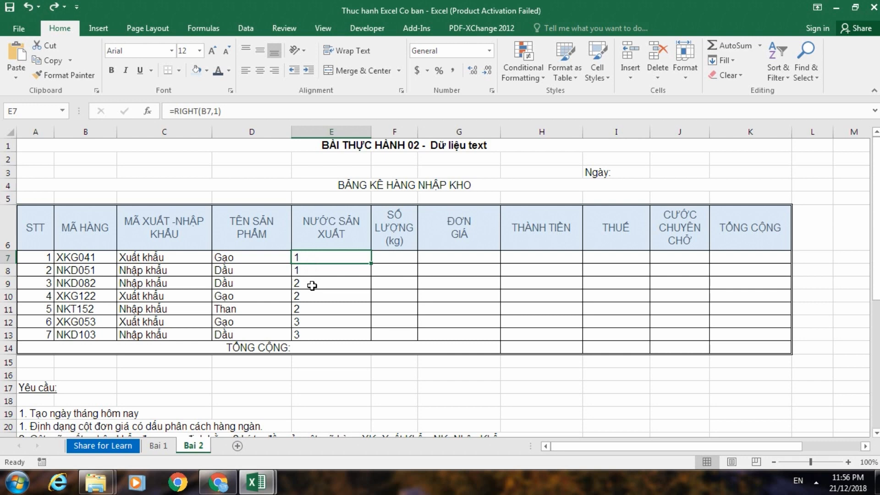
Step: Wrap E7 in a nested IF returning Mỹ for 1, Nhật for 2, else Việt Nam
double_click(311, 260)
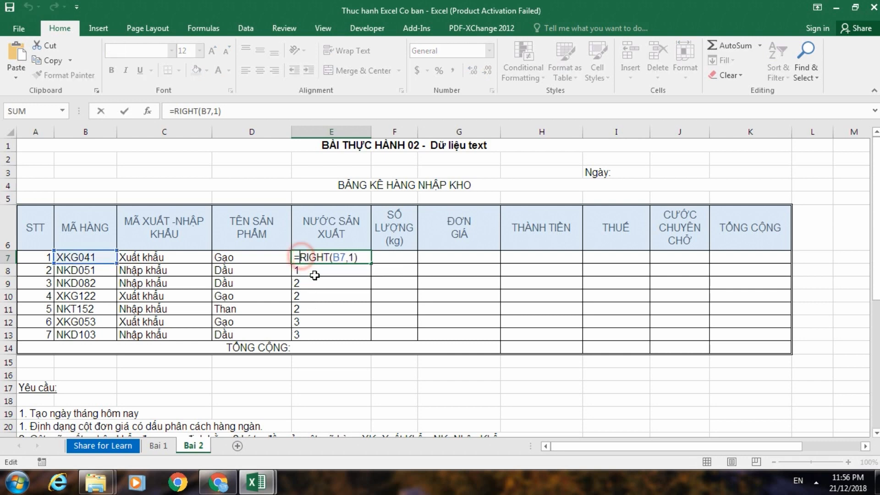
key("Home")
key("Right")
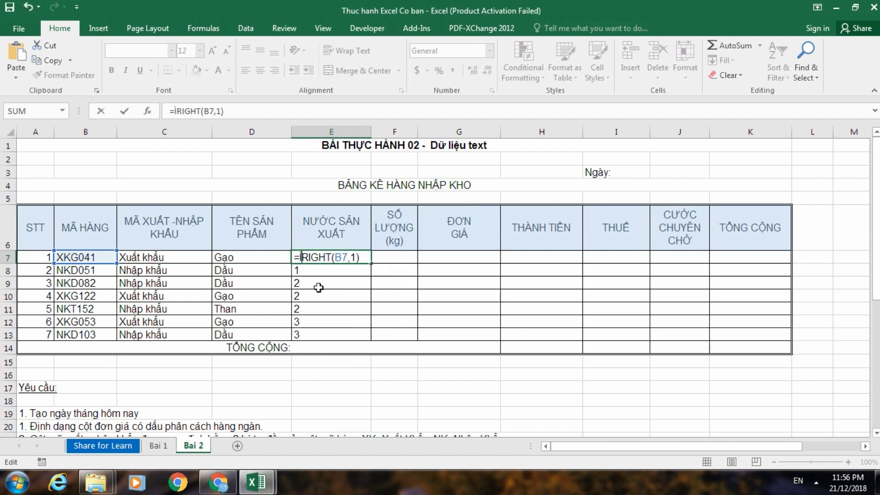
type("If(RIGHT(B7,1)")
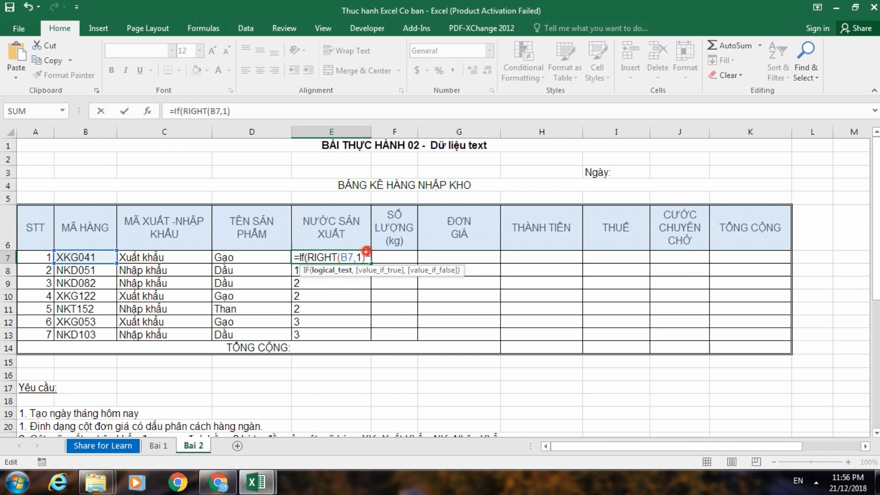
type("=")
type("\"1\"")
type(",")
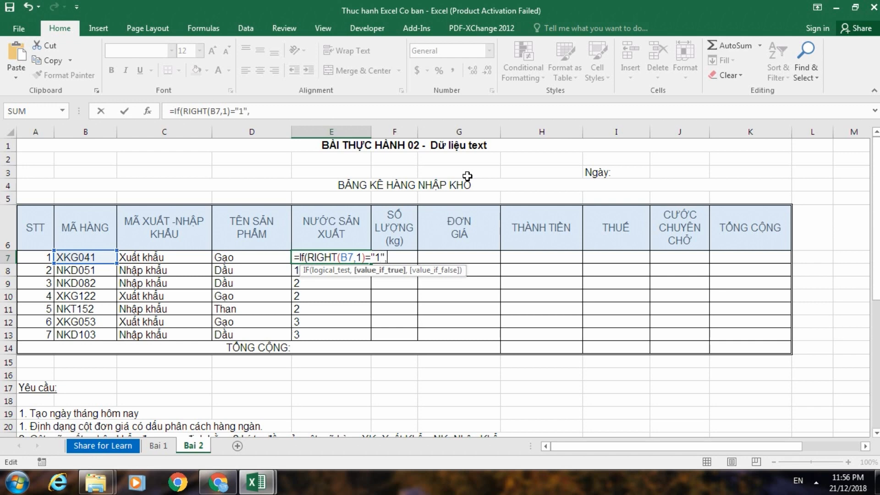
type("\"Mỹ")
type("\"")
type(",")
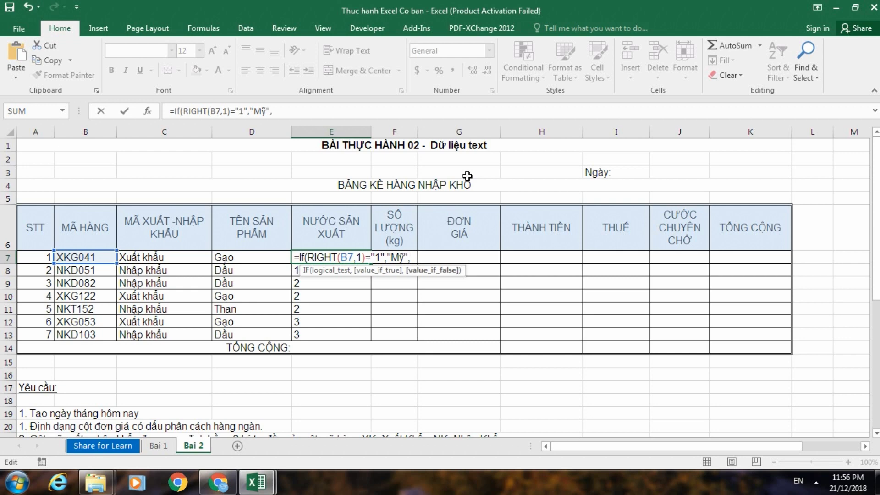
type("If")
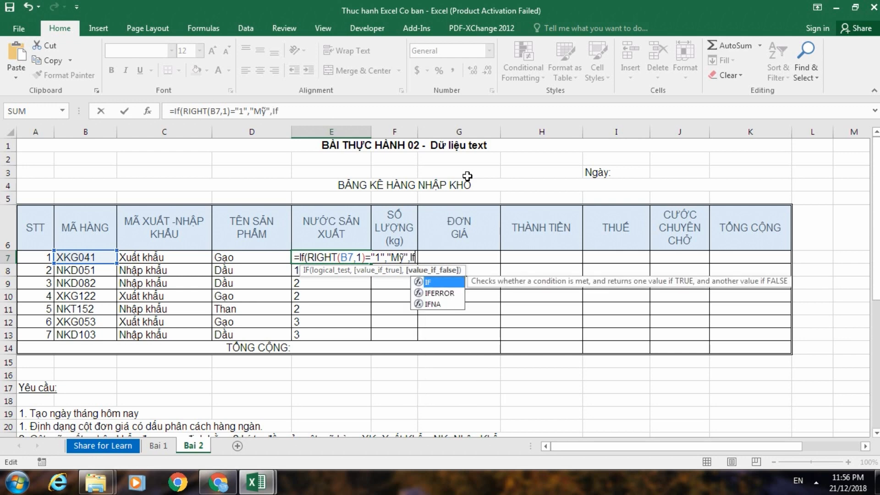
type("(")
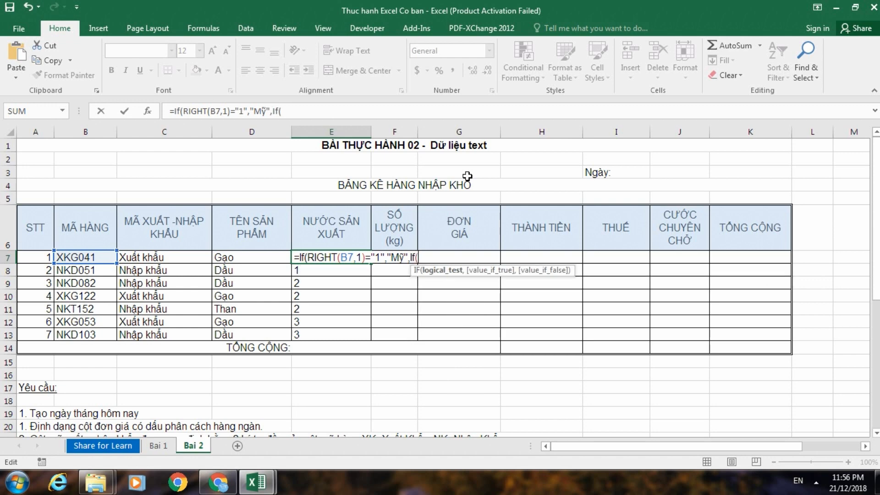
type("ri")
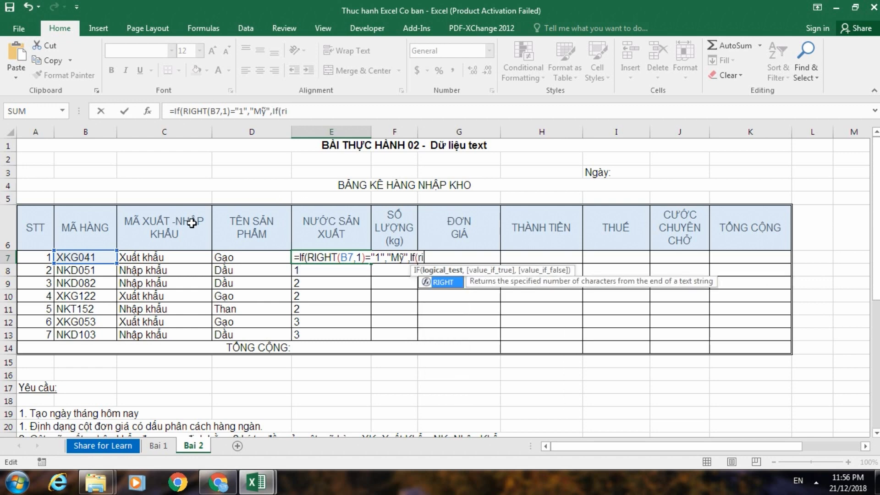
type("ght")
type("(")
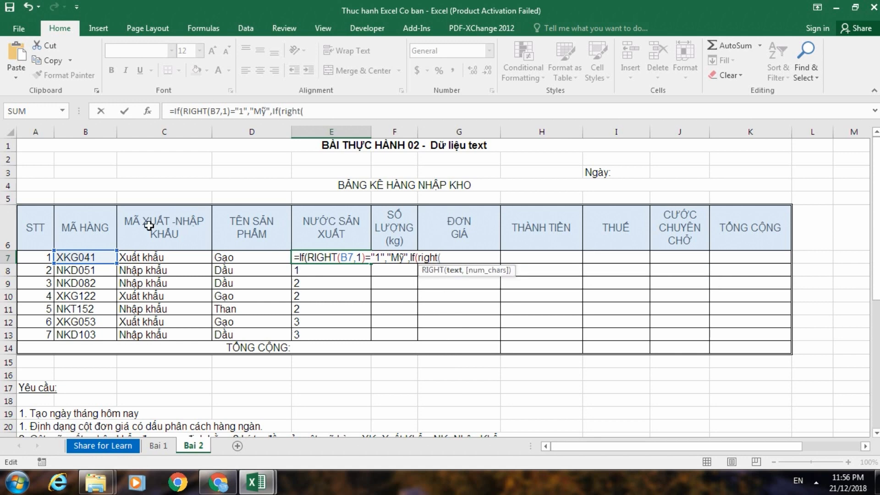
left_click(87, 258)
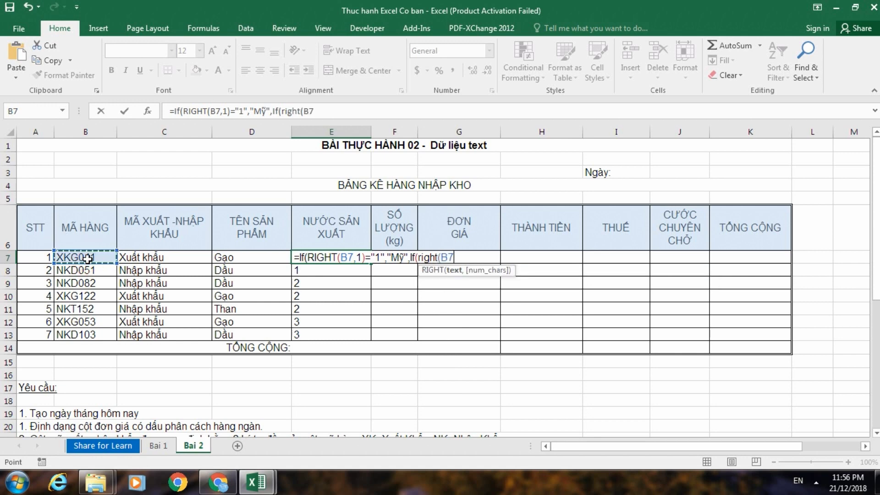
type(",1")
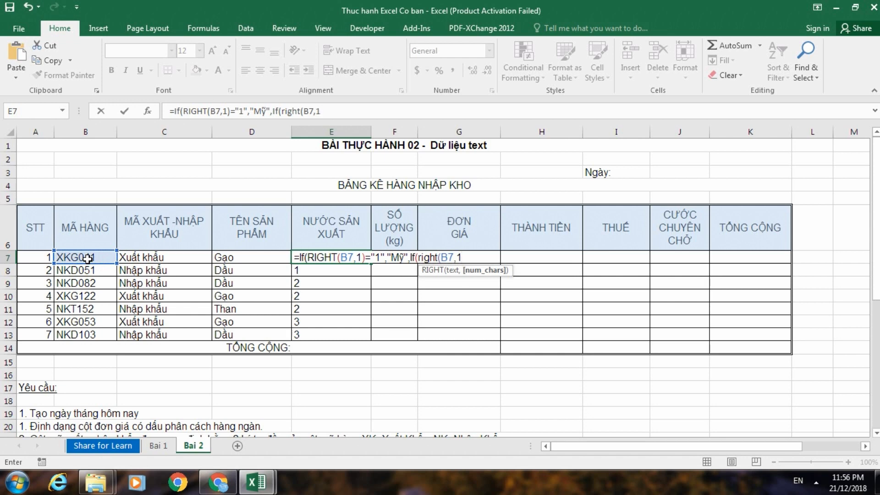
type(")=")
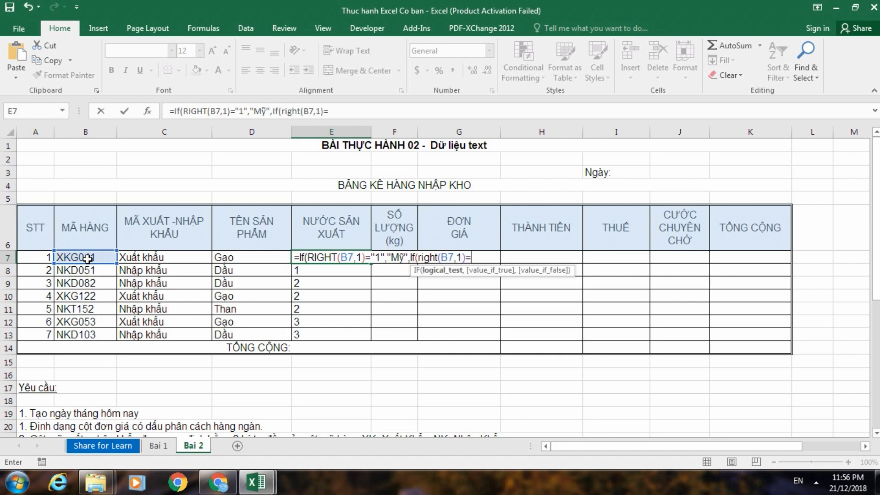
type("\"")
type("2")
type("\"")
type(",")
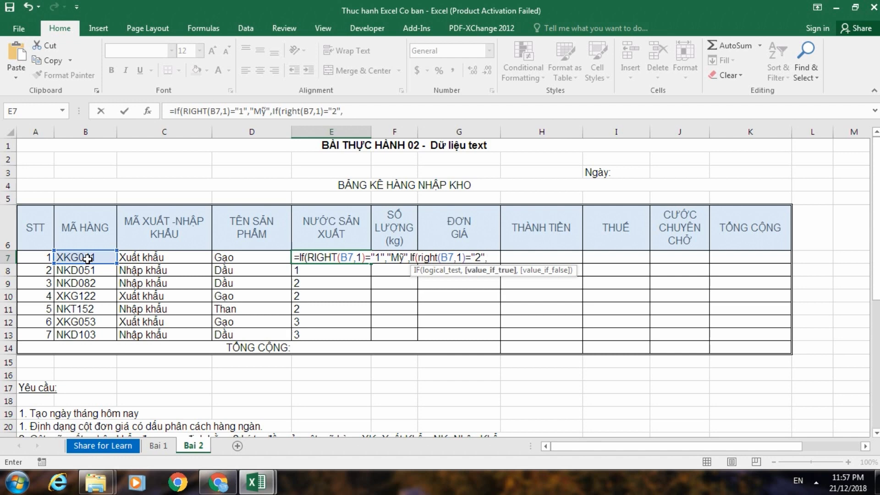
type("N")
key("BackSpace")
type("\"Nhậ")
type("t\"")
type(",")
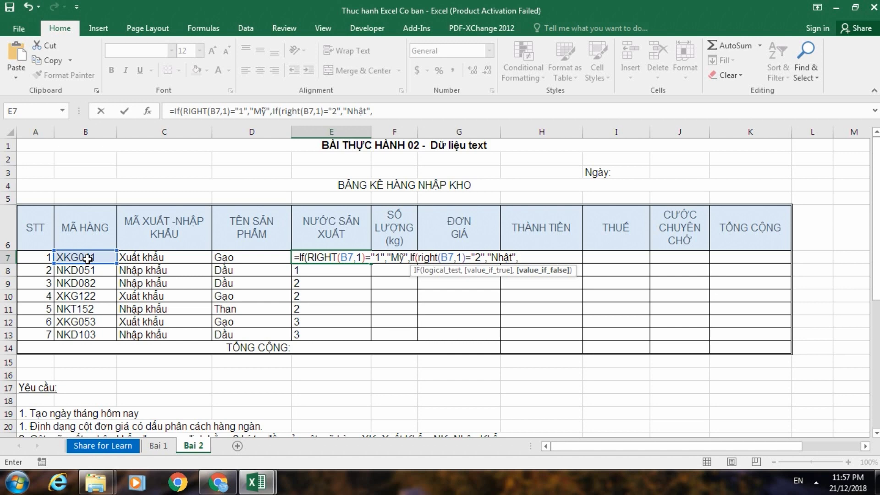
type("\"")
type("Viêt")
type(" Nam")
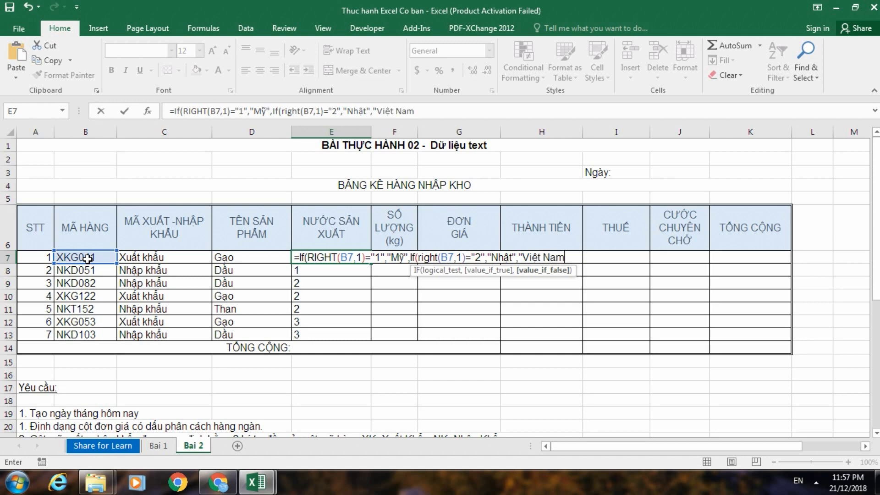
type("\"")
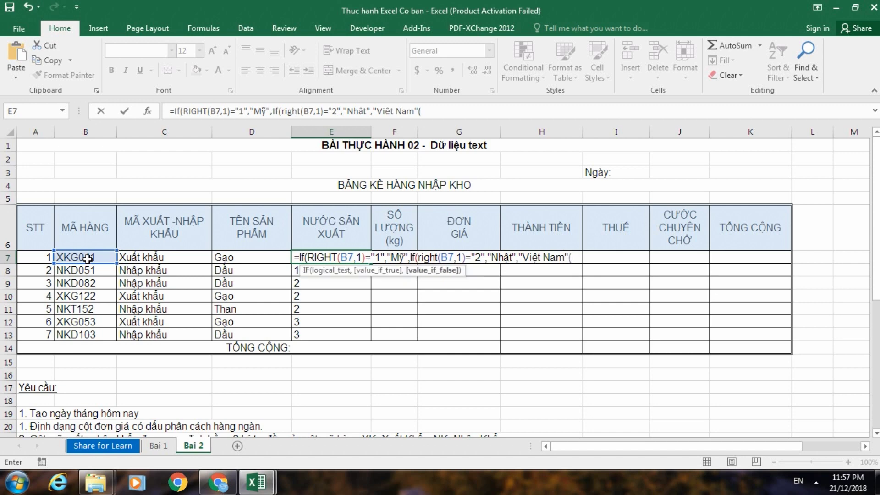
type("))")
key("Return")
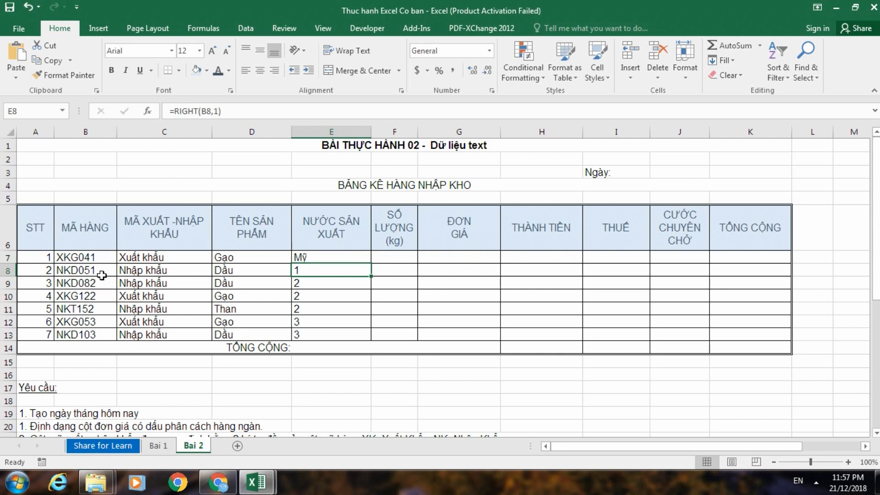
Step: Copy E7's country formula down to E13, then check that E13 shows Mỹ, Nhật or Việt Nam
left_click(361, 260)
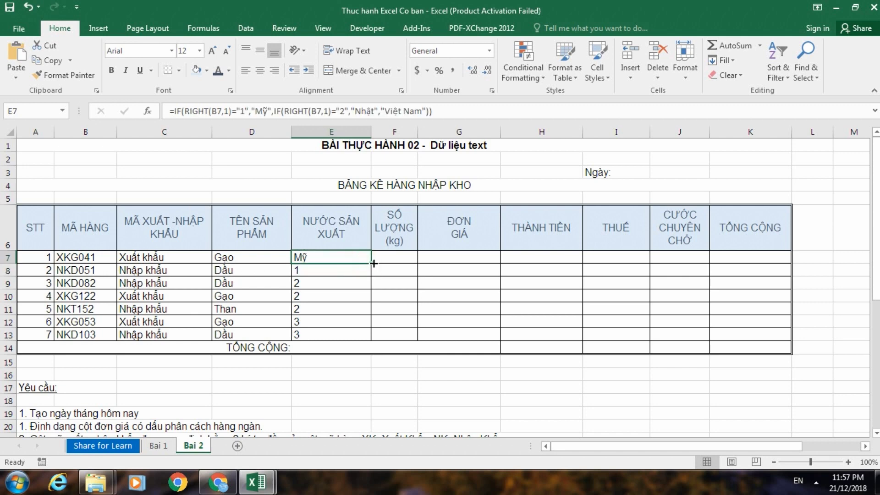
left_click_drag(371, 263, 373, 340)
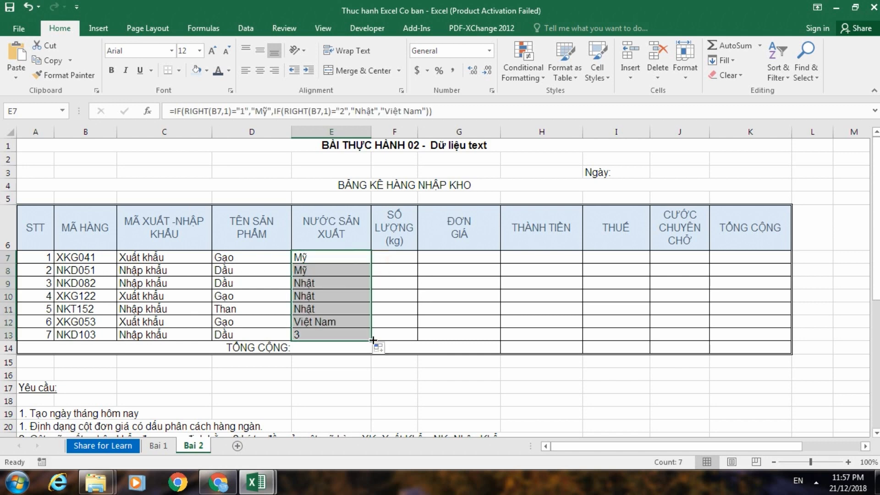
left_click(330, 331)
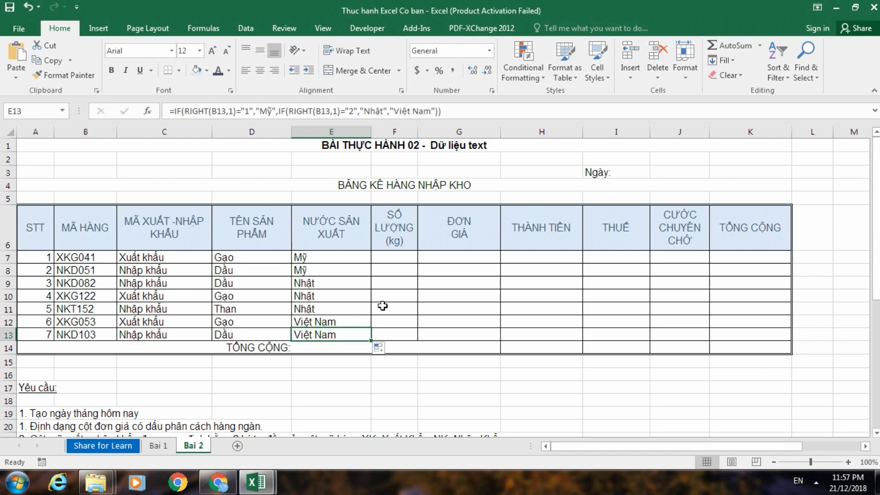
scroll(383, 305, "down", 1)
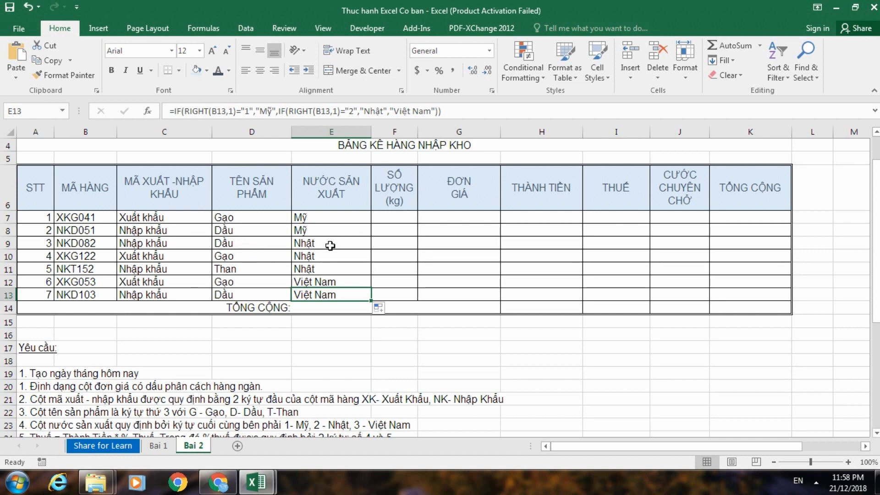
scroll(330, 246, "up", 1)
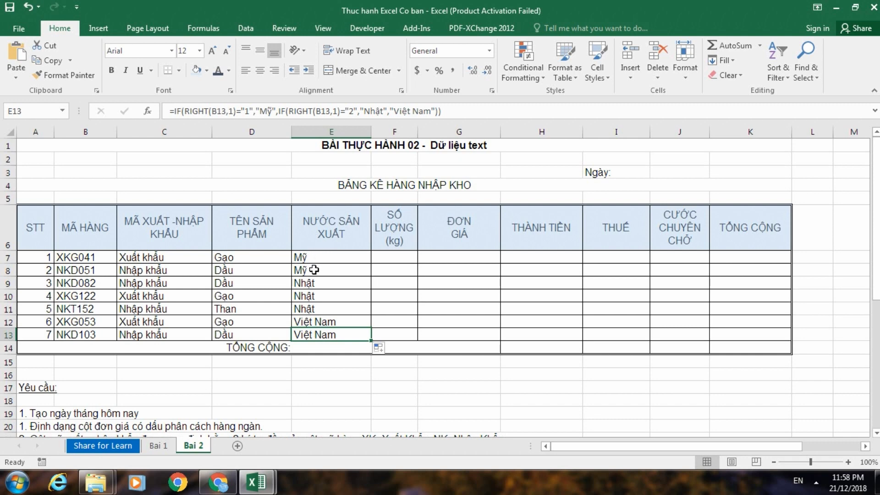
left_click(337, 111)
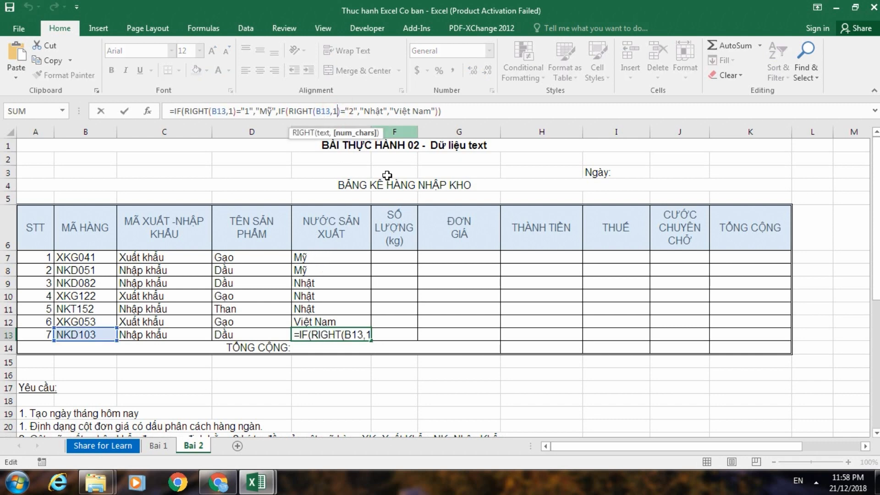
key("ctrl+Return")
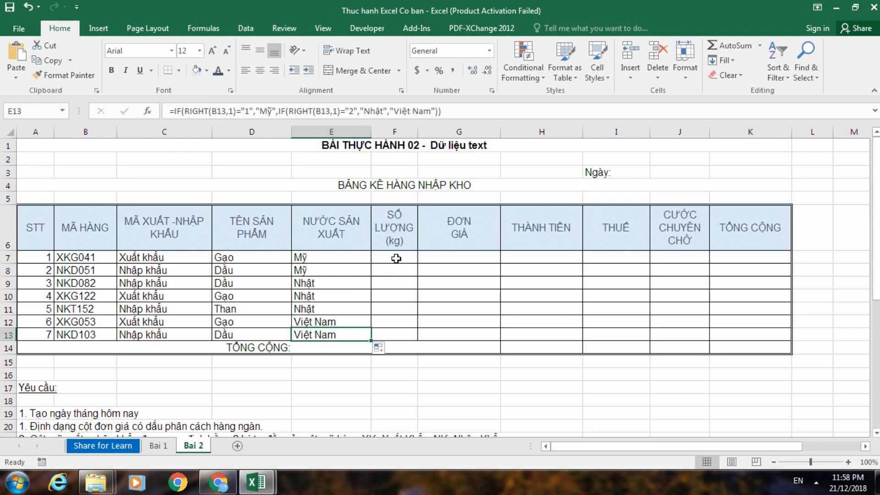
Step: Enter quantities 2132, 4343, 323, 3424, 5435, 5435, 5435 into F7 through F13
left_click(396, 257)
scroll(402, 265, "down", 1)
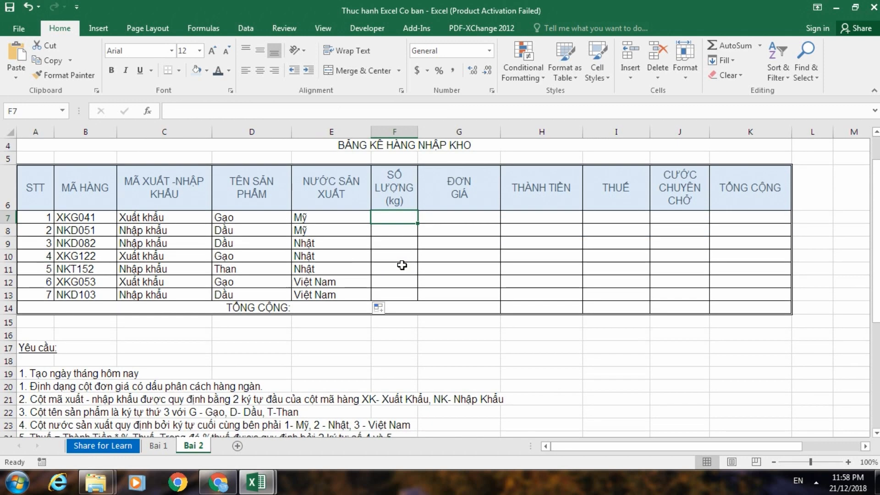
type("21")
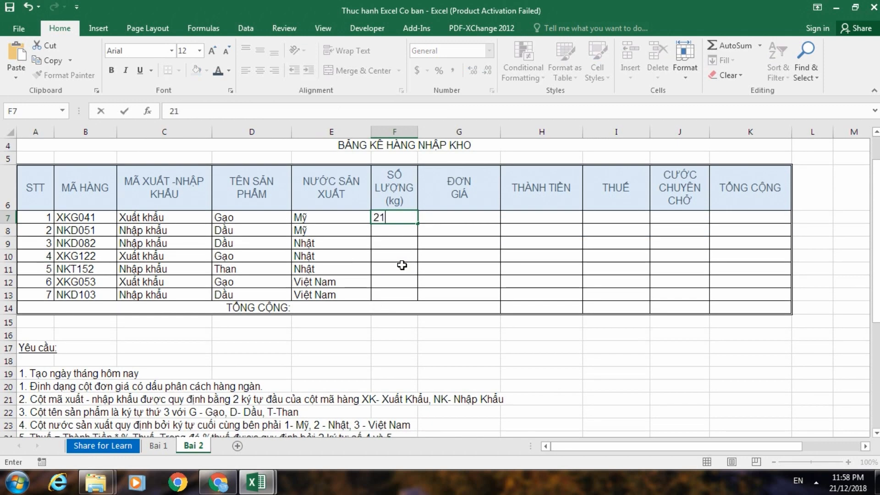
type("32")
key("Return")
type("434")
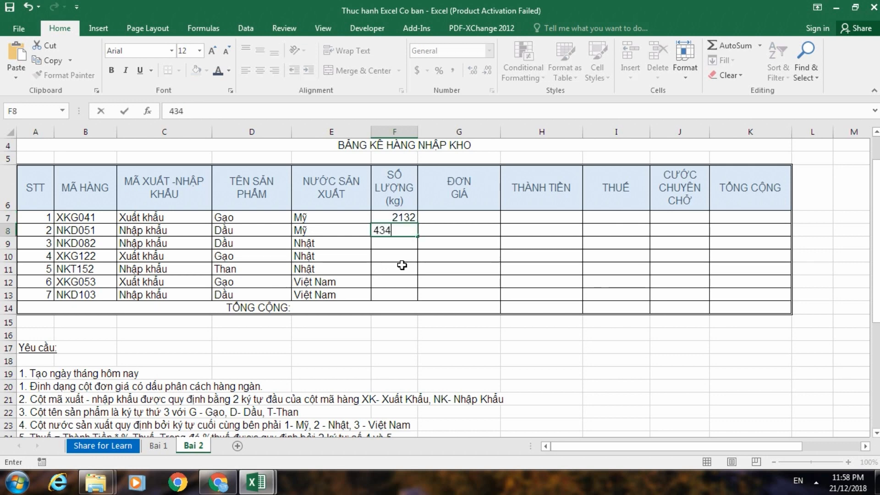
type("3")
key("Return")
type("323")
key("Return")
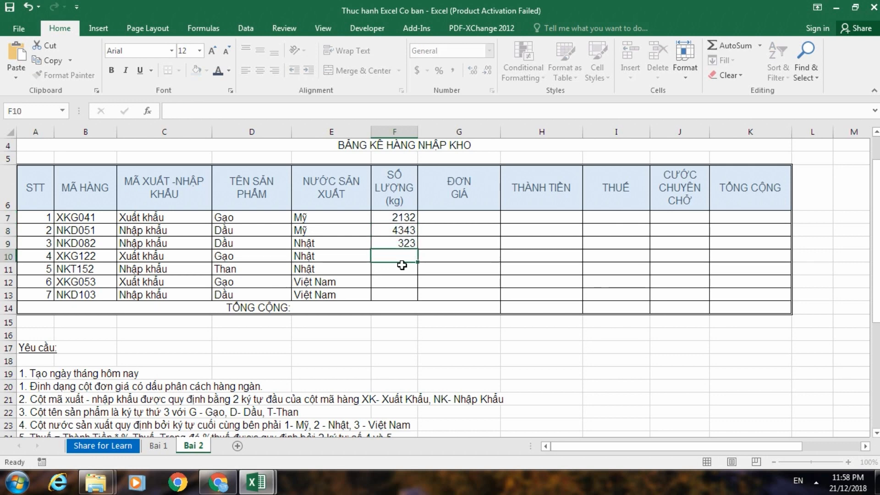
type("3424")
key("Return")
type("5435")
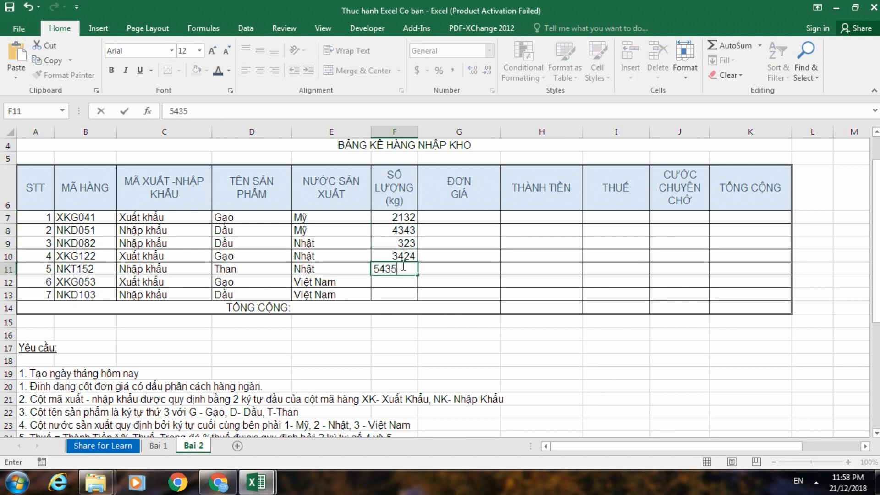
key("Return")
type("5435")
key("Return")
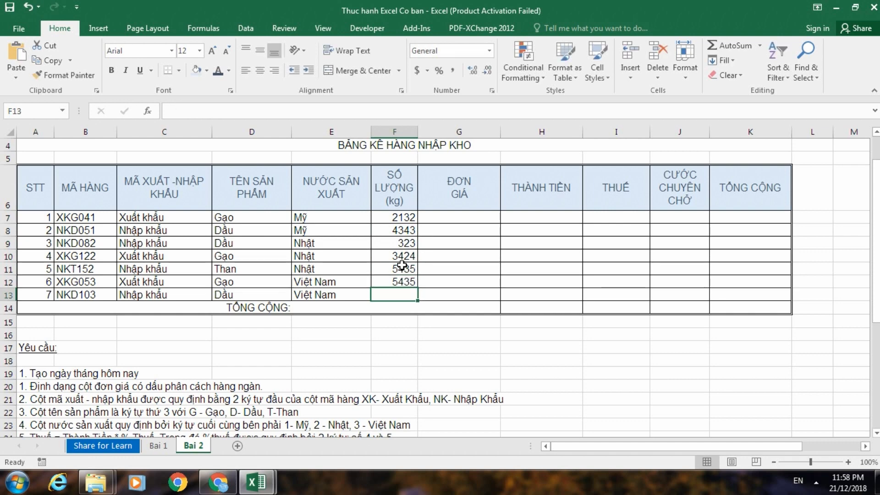
type("5435")
key("Return")
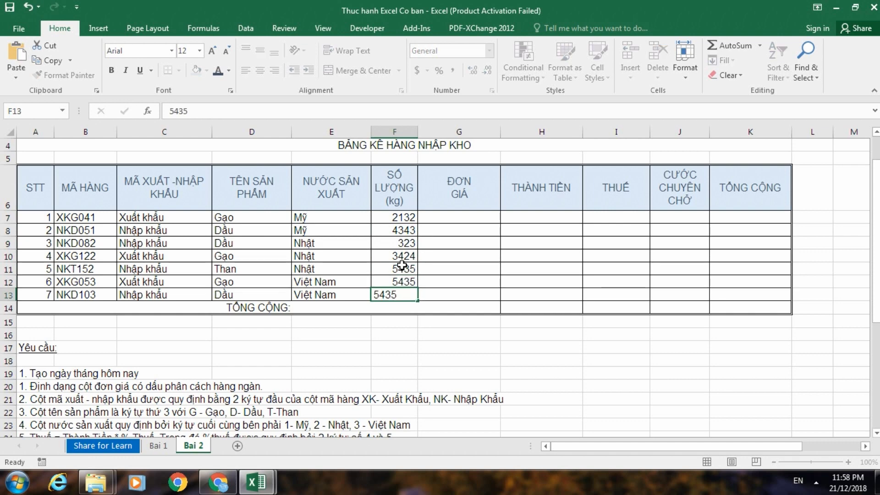
Step: Enter unit prices 15000, 17000, 17000, 15000, 8000, 15000, 17000 into G7 through G13
left_click(431, 269)
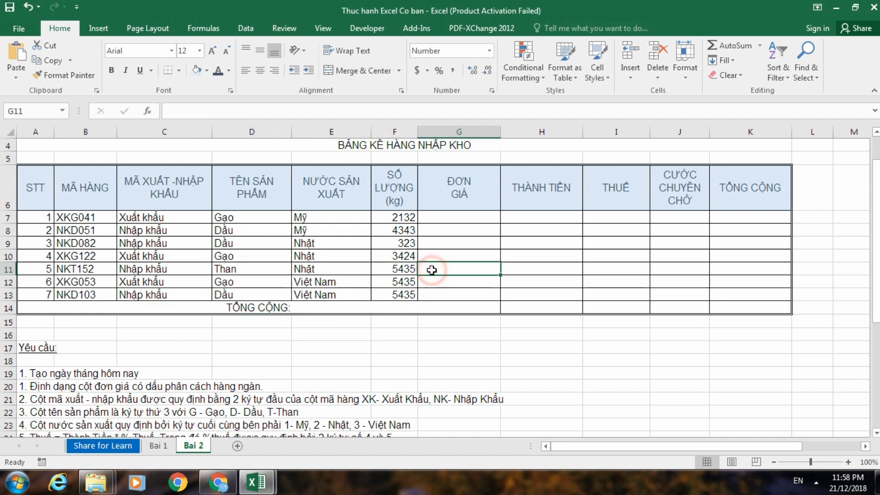
left_click(470, 220)
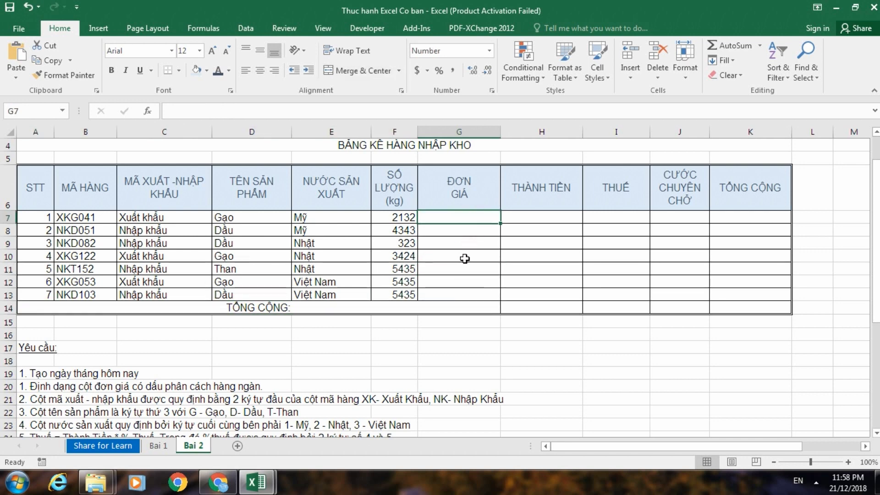
type("2")
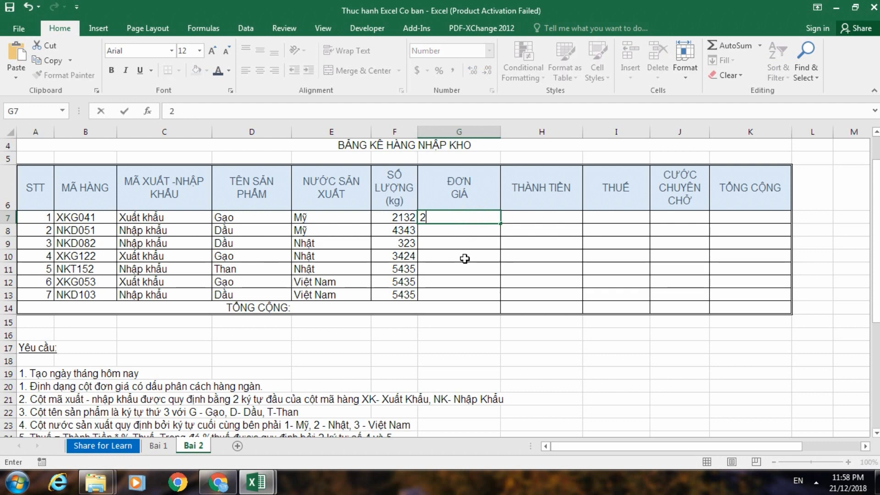
type("5000")
key("BackSpace")
key("BackSpace")
key("BackSpace")
key("BackSpace")
key("BackSpace")
type("1")
type("5000")
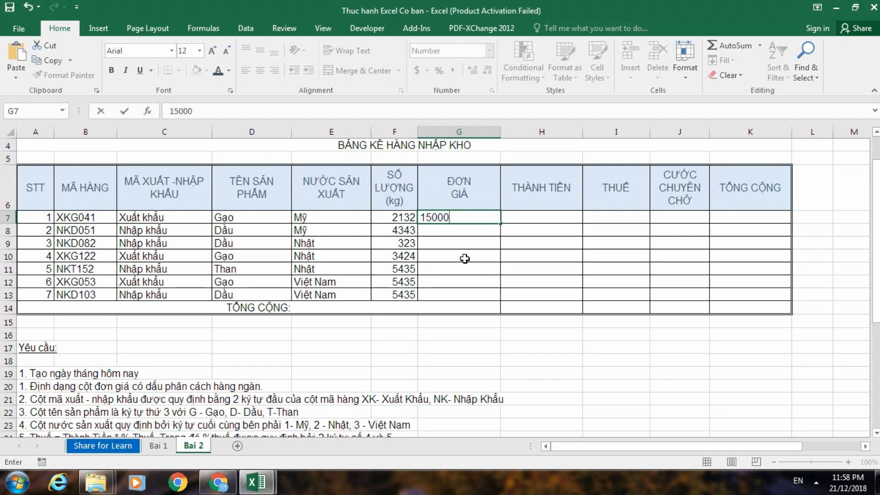
key("Return")
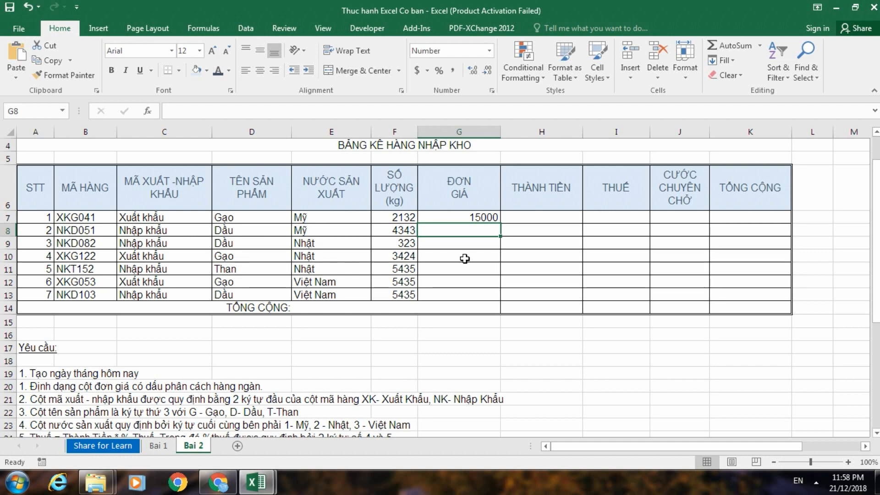
type("1")
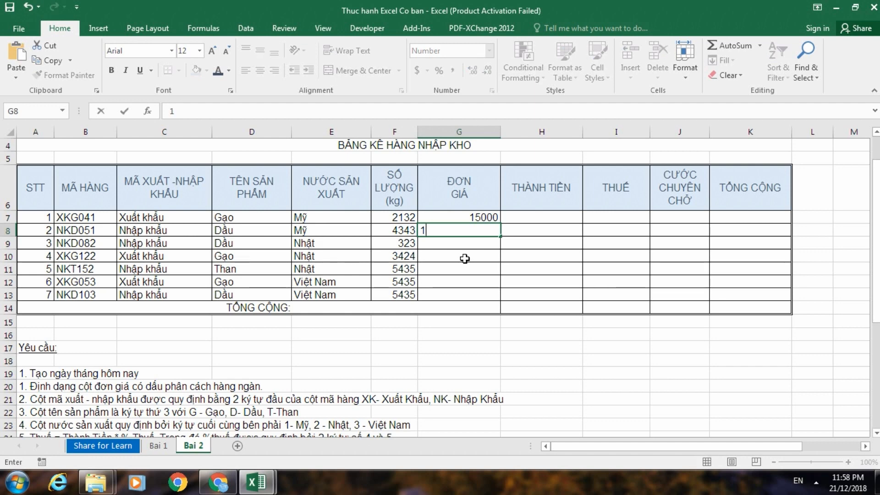
type("7000")
key("Return")
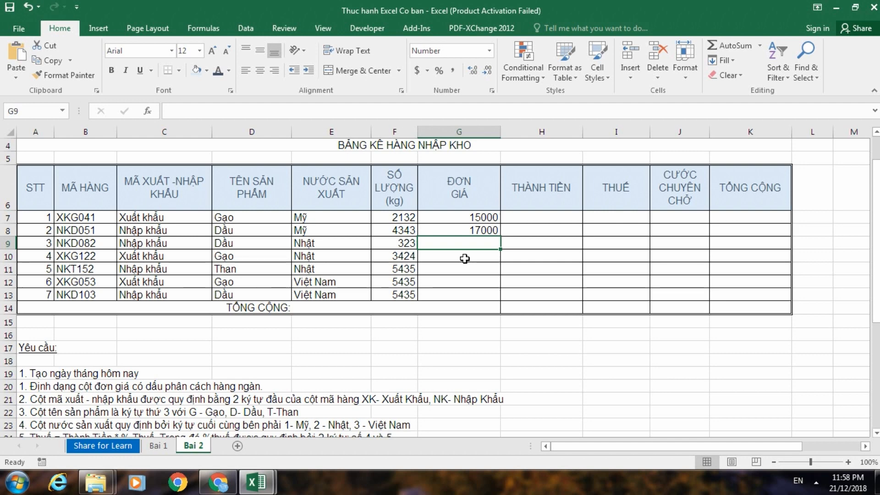
type("1700")
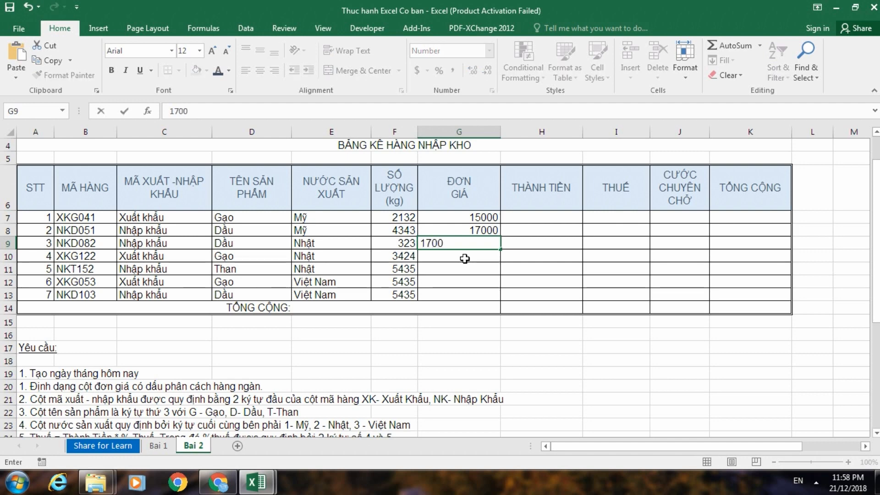
type("0")
key("Return")
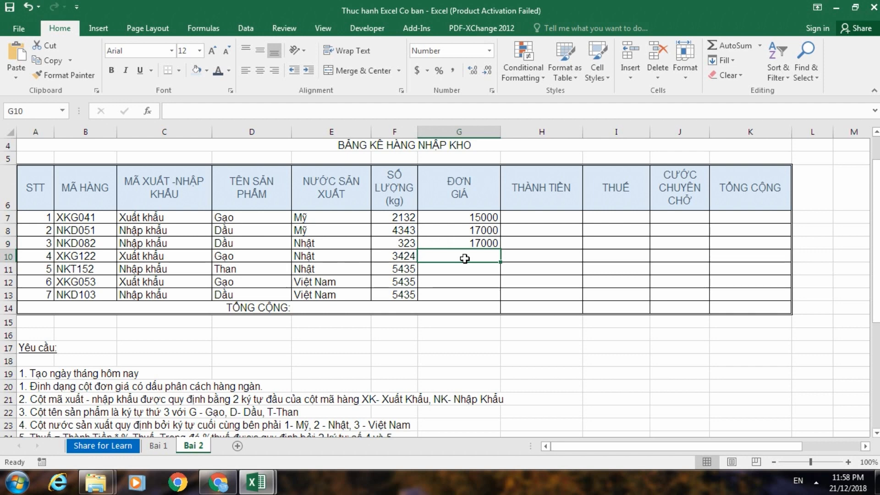
type("150")
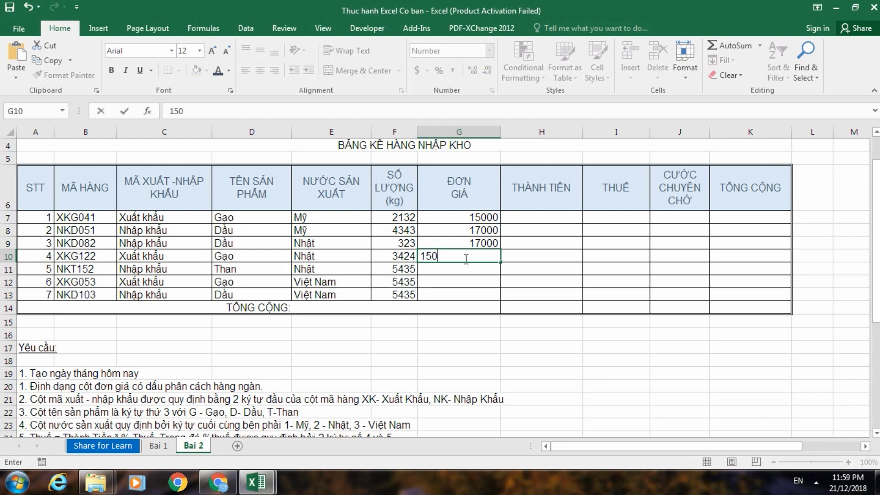
type("00")
key("Return")
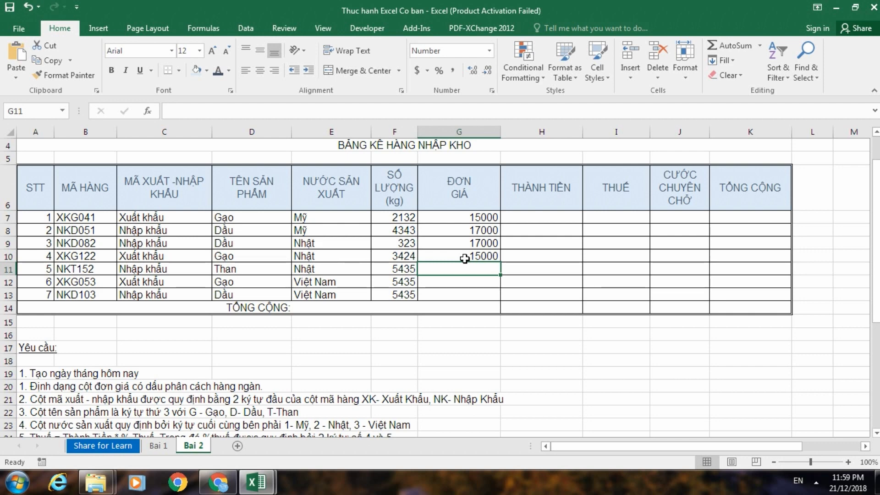
type("800")
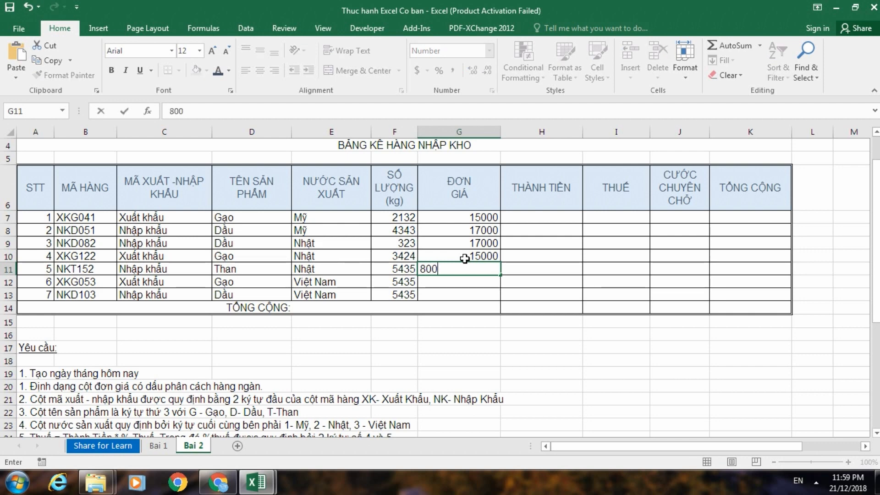
type("0")
key("Return")
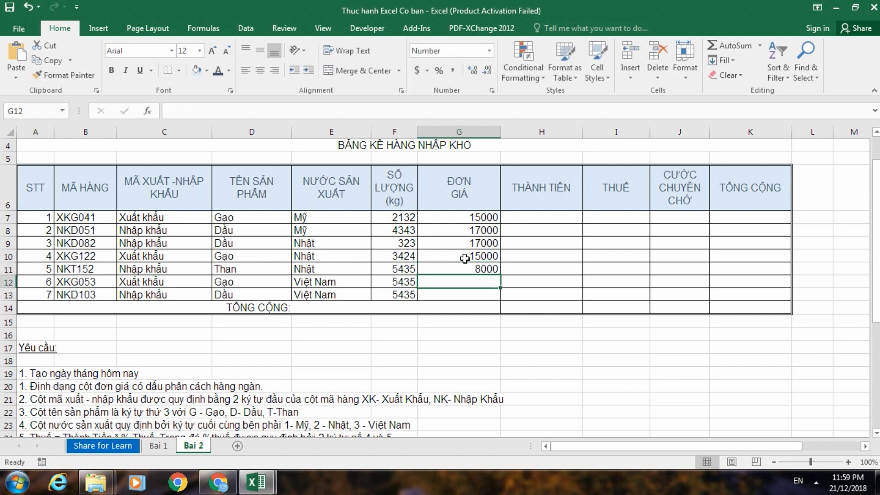
type("15")
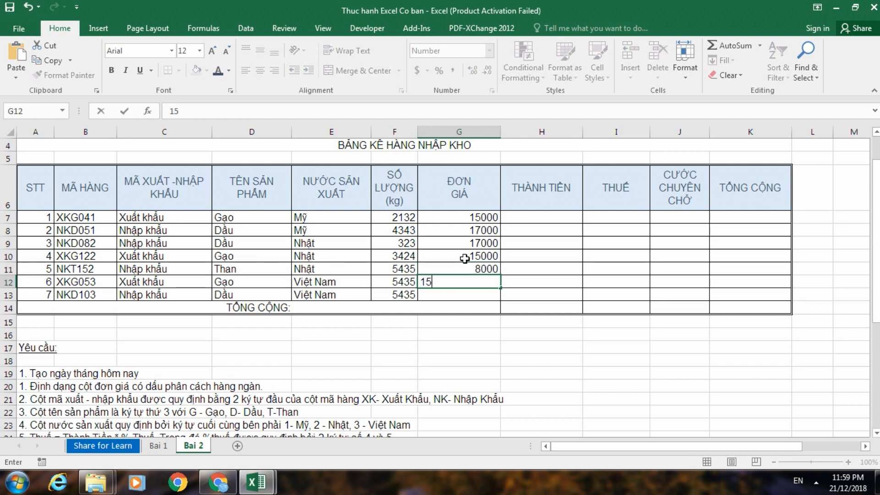
type("000")
key("Return")
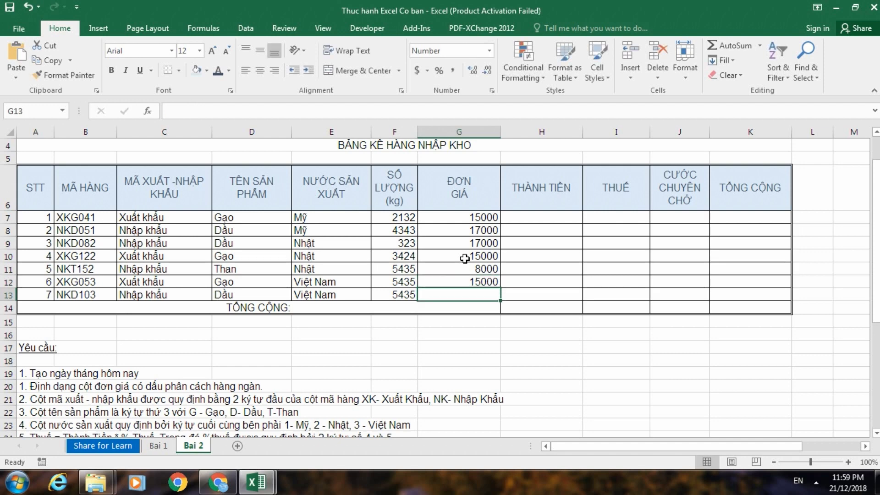
type("1")
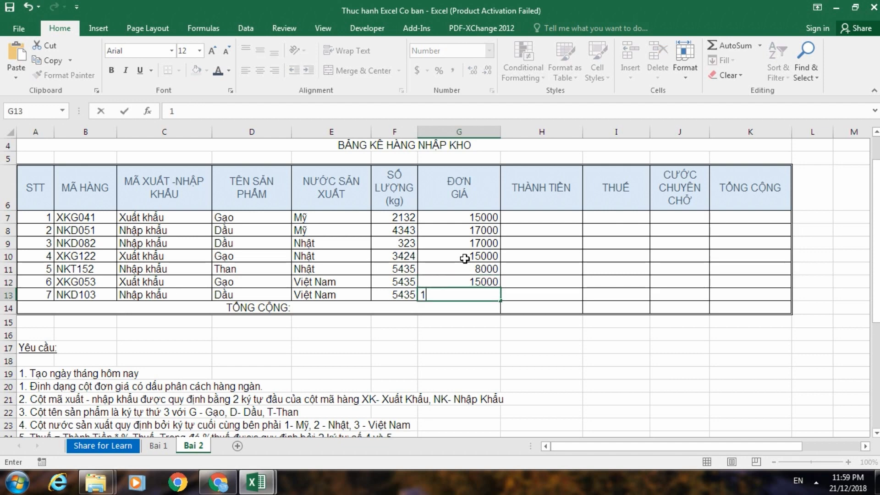
type("7000")
key("Return")
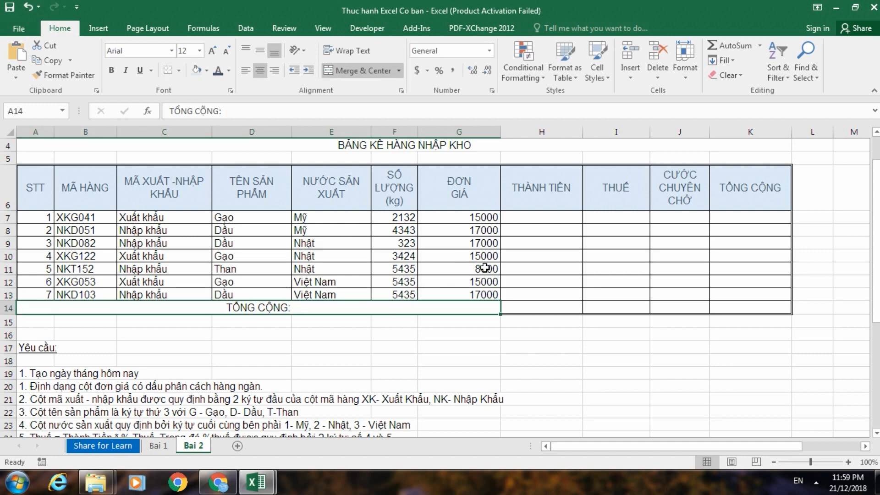
left_click(528, 295)
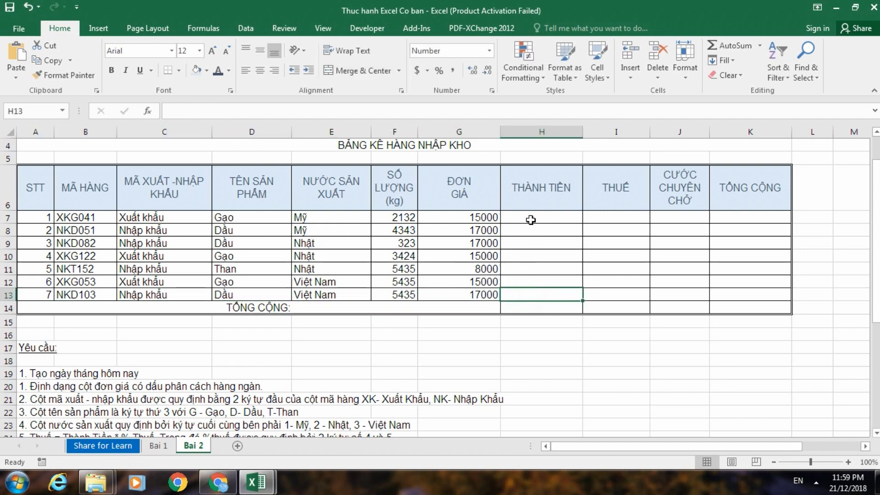
Step: Enter =F7*G7 in H7 and fill it down through H13
left_click(531, 219)
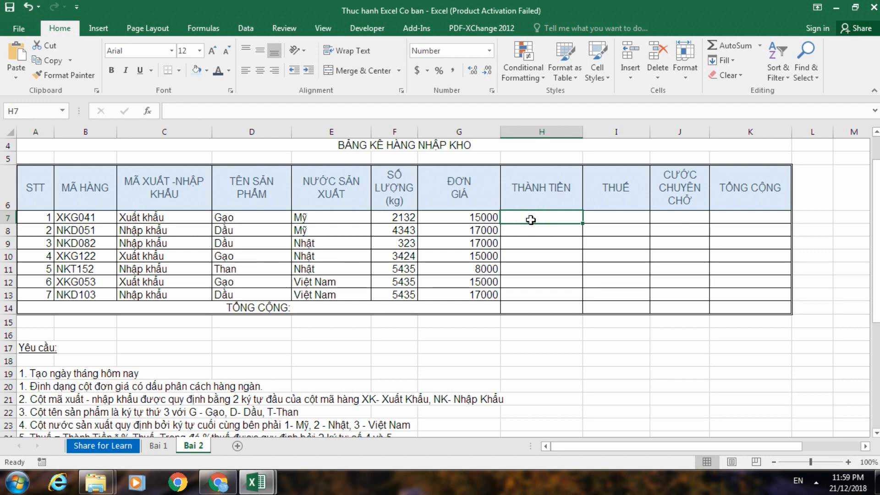
type("=")
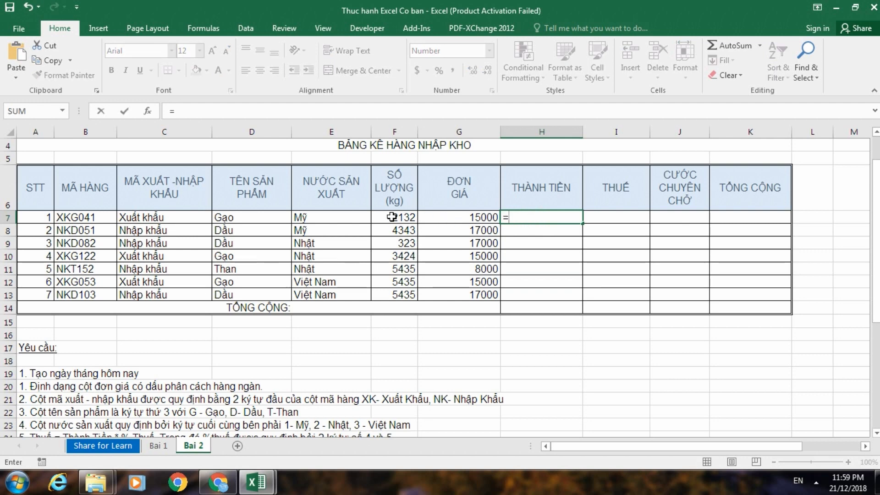
left_click(392, 216)
type("*")
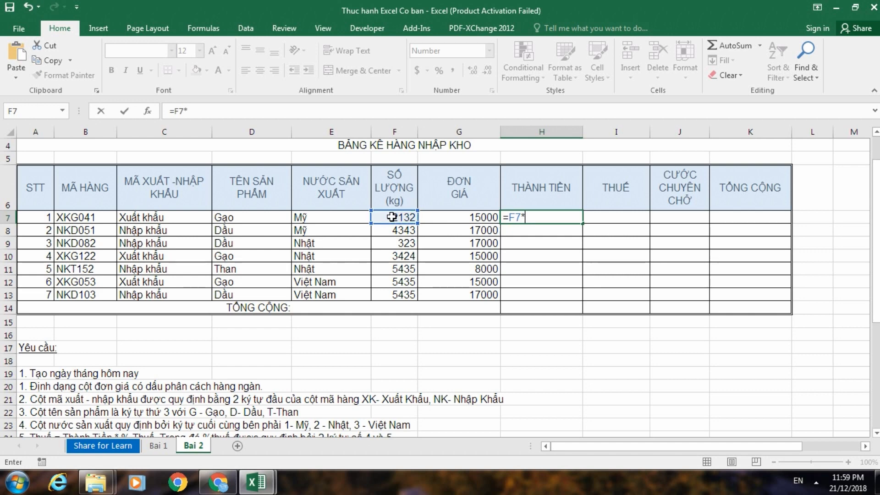
left_click(472, 217)
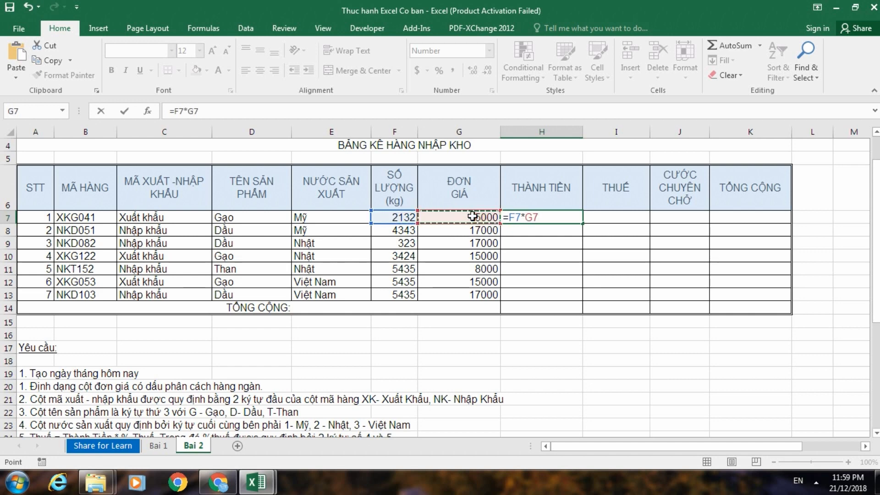
key("Return")
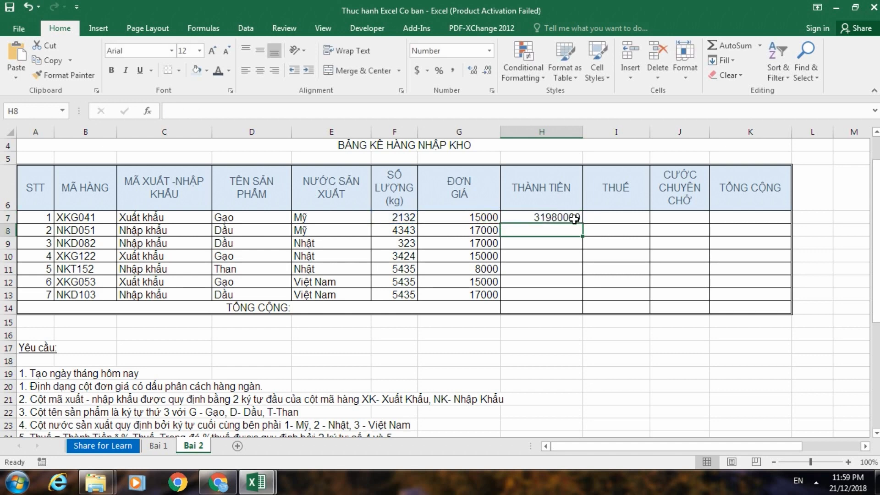
left_click(571, 218)
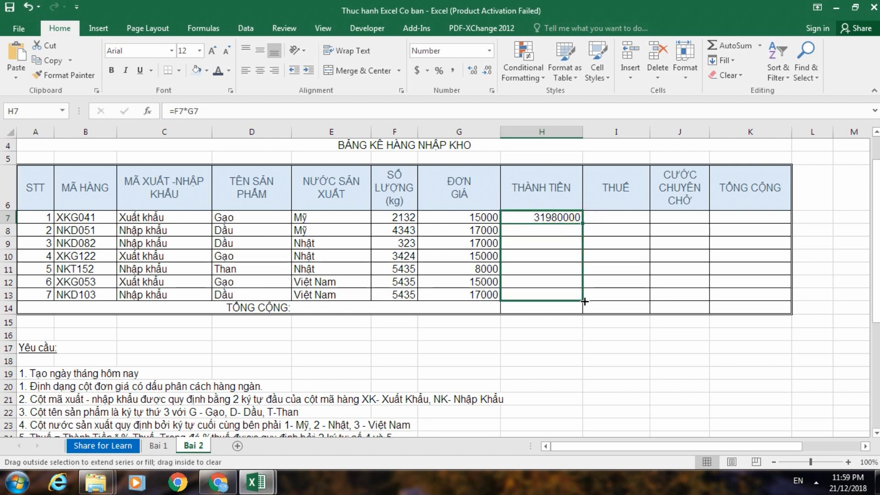
left_click_drag(583, 224, 585, 295)
left_click(656, 290)
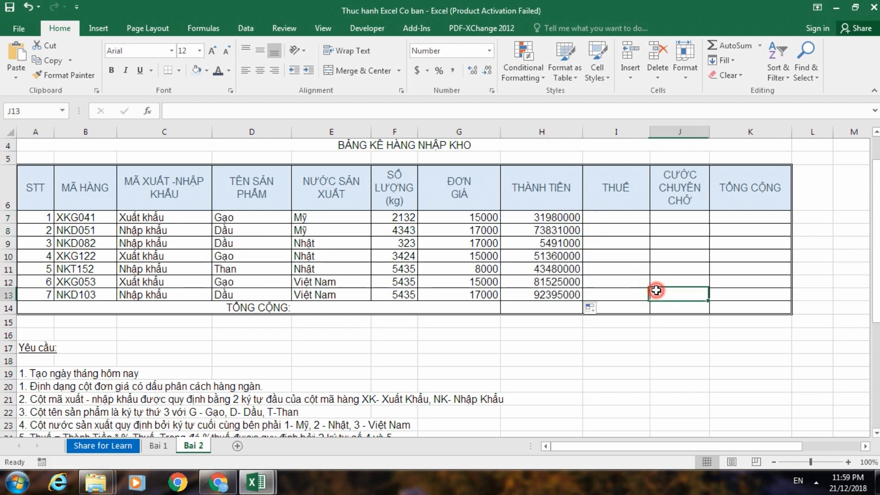
scroll(623, 282, "down", 2)
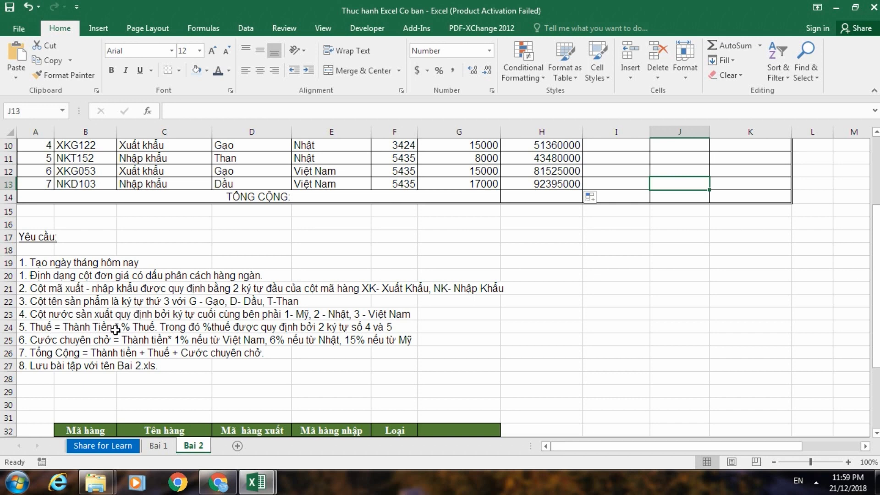
left_click(140, 330)
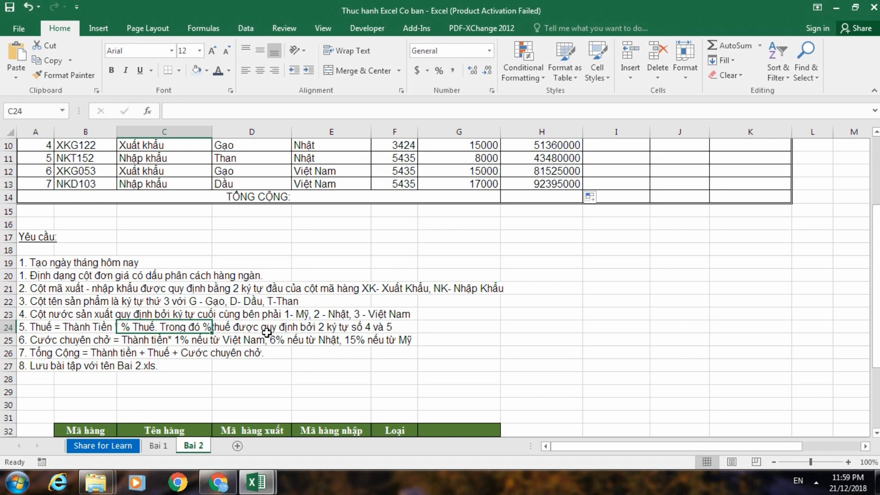
scroll(341, 334, "up", 2)
scroll(341, 335, "up", 1)
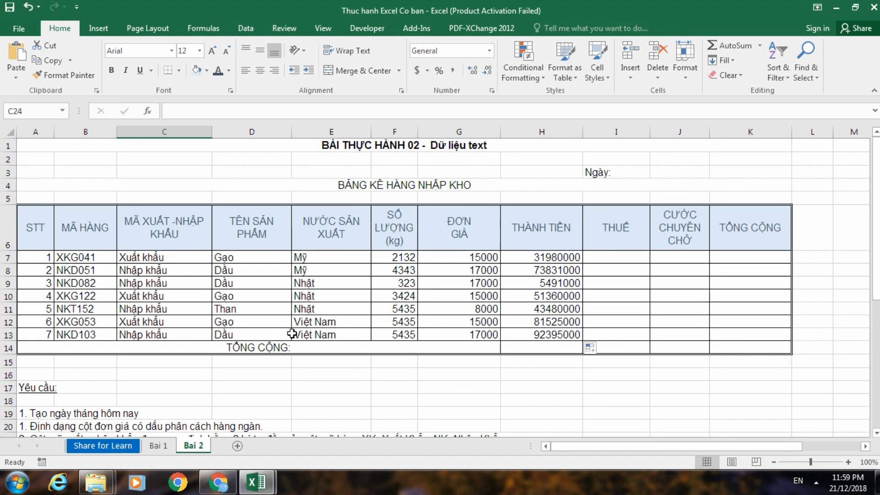
scroll(213, 313, "down", 1)
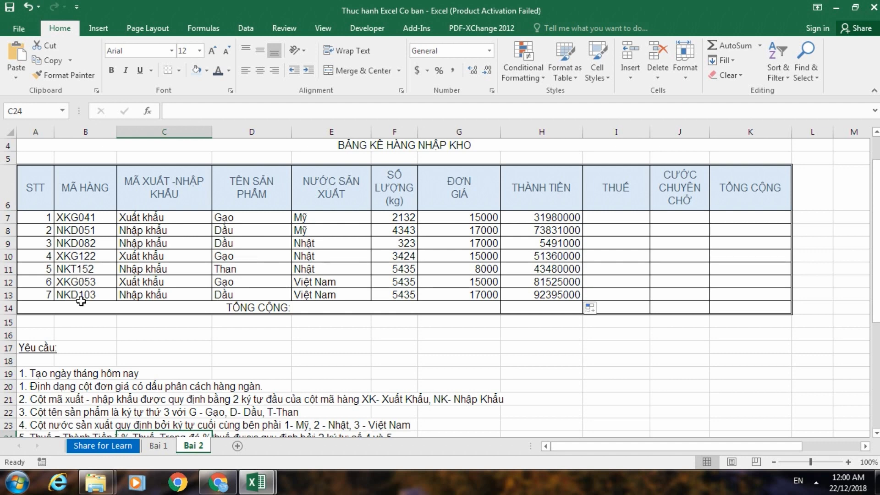
left_click(617, 216)
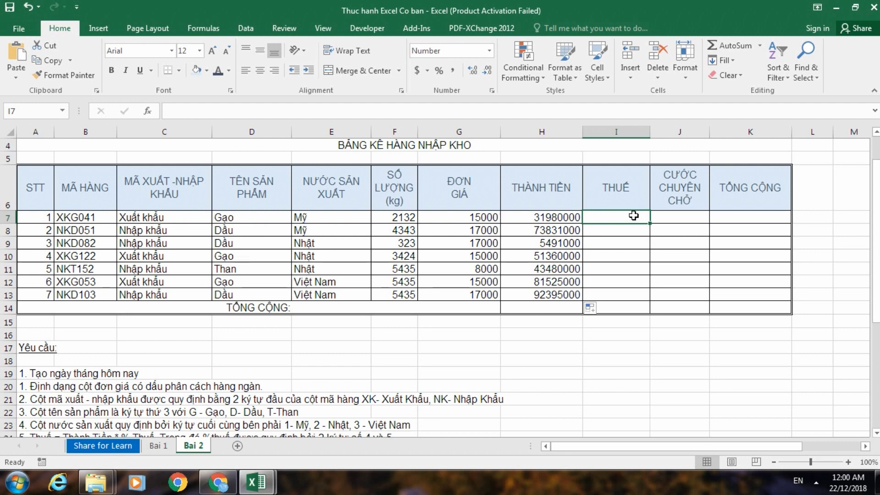
Step: Begin I7's tax formula with =mid(
type("=")
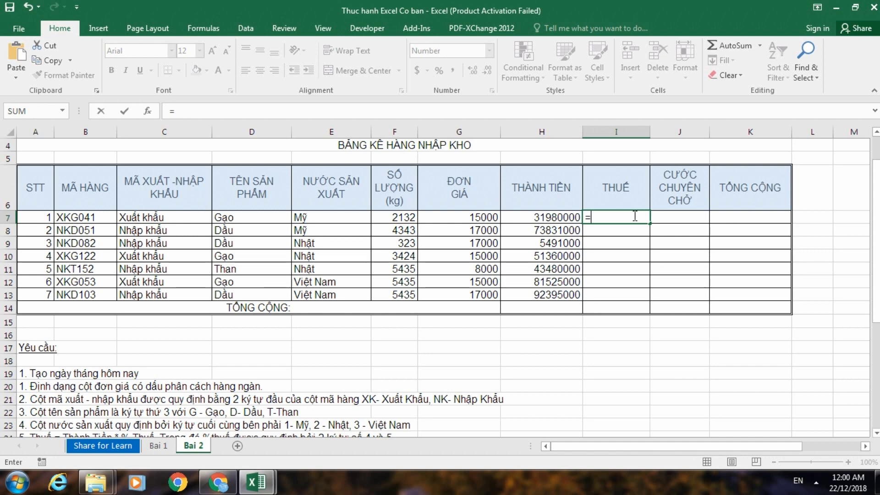
type("mi")
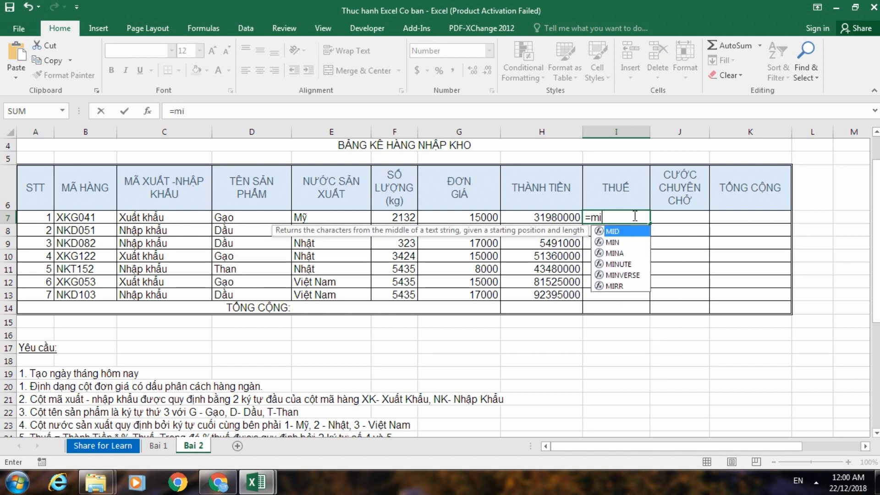
type("d(")
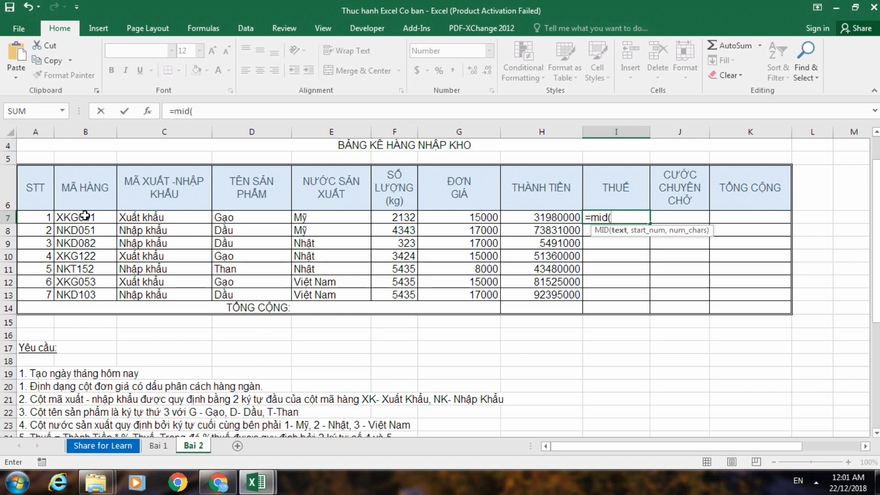
Step: Enter =MID(B7,4,2) in I7 and fill it down to I13, extracting tax codes 04 through 10
left_click(85, 217)
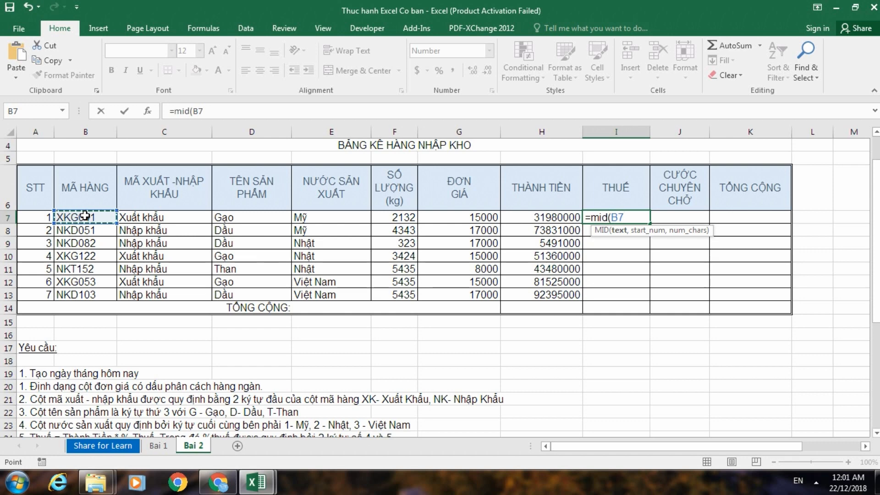
type(",")
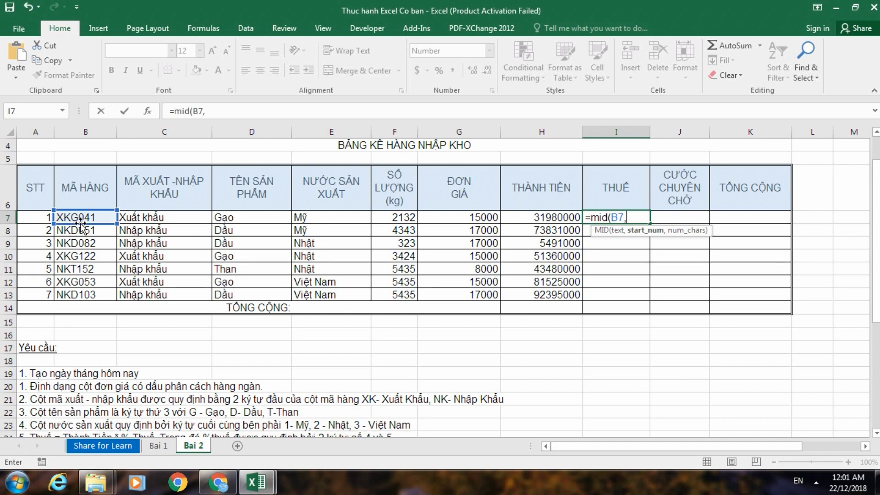
type("4,")
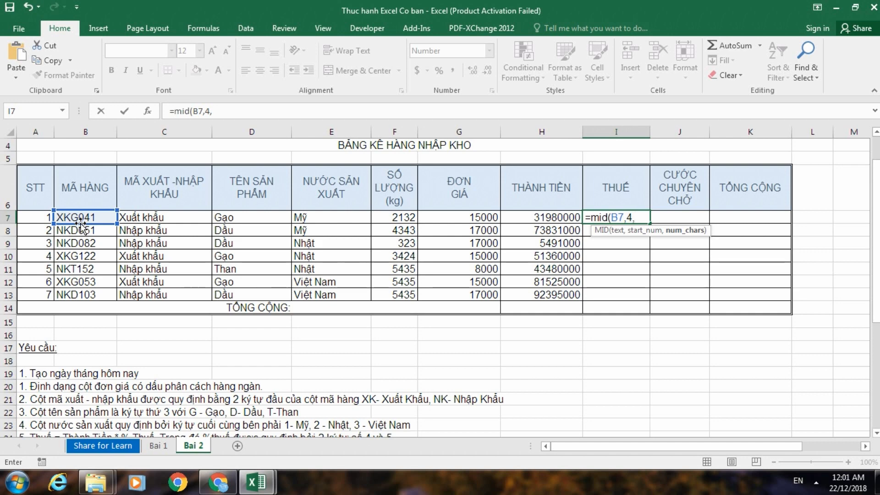
type("2")
type(")")
key("Return")
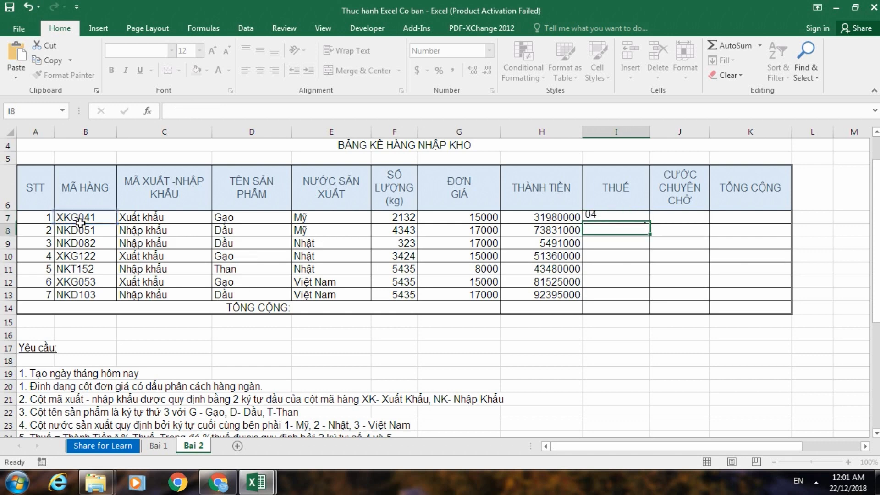
left_click(613, 212)
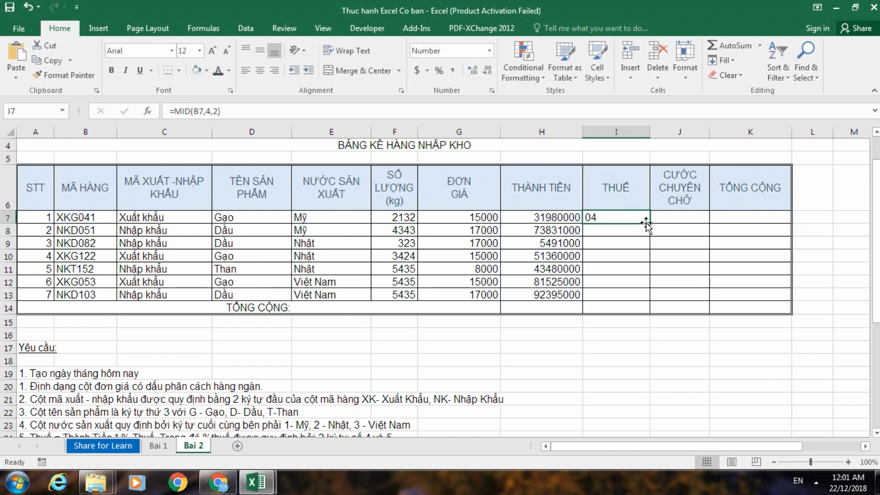
left_click_drag(650, 224, 651, 301)
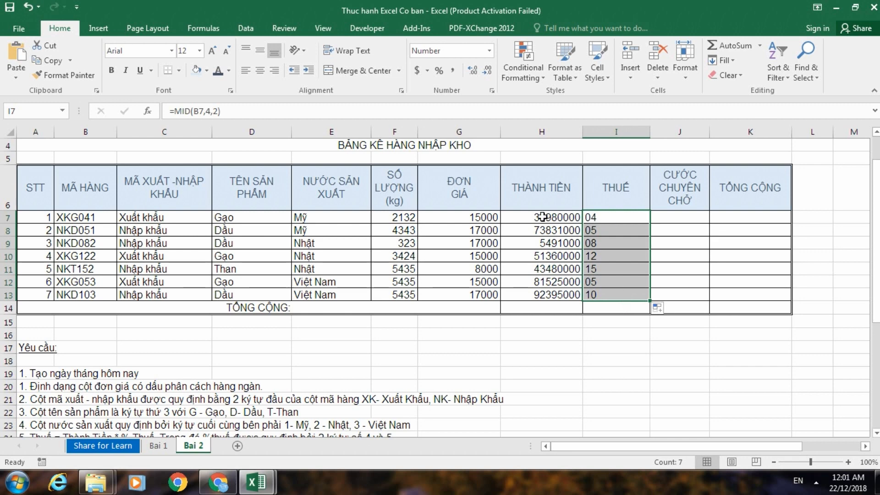
scroll(542, 217, "down", 1)
scroll(543, 230, "up", 2)
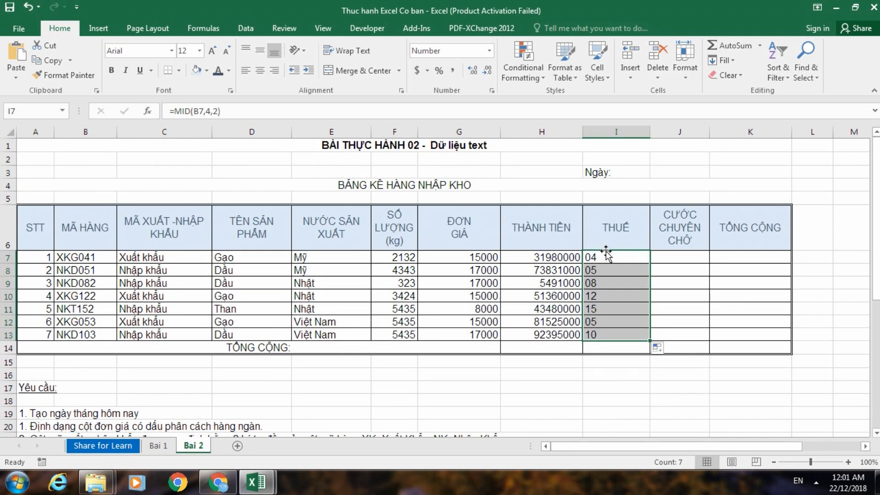
scroll(544, 251, "down", 1)
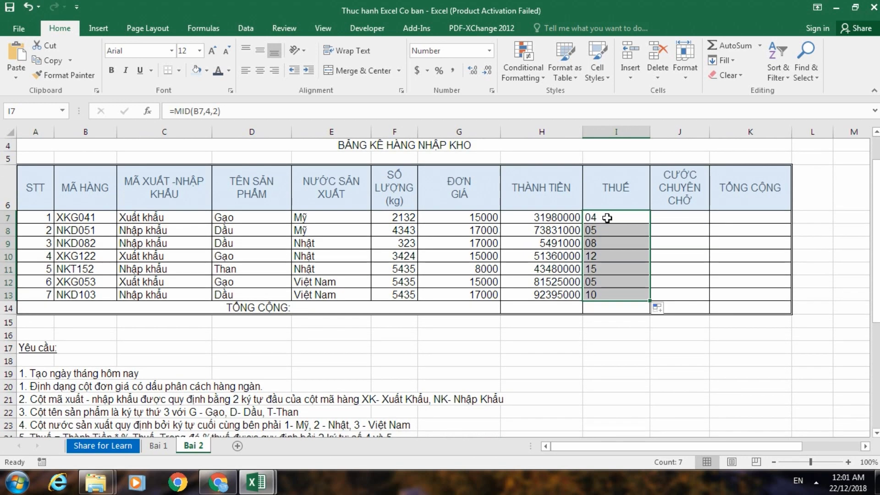
left_click(607, 218)
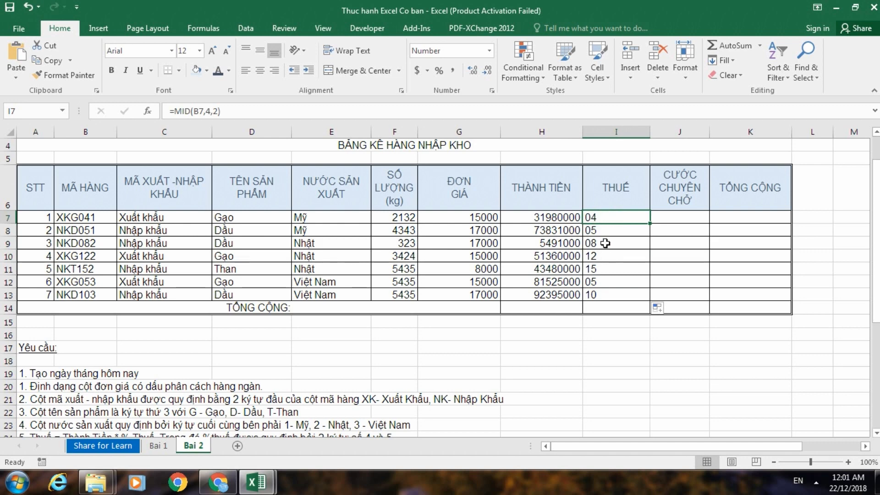
left_click(611, 230)
left_click(608, 242)
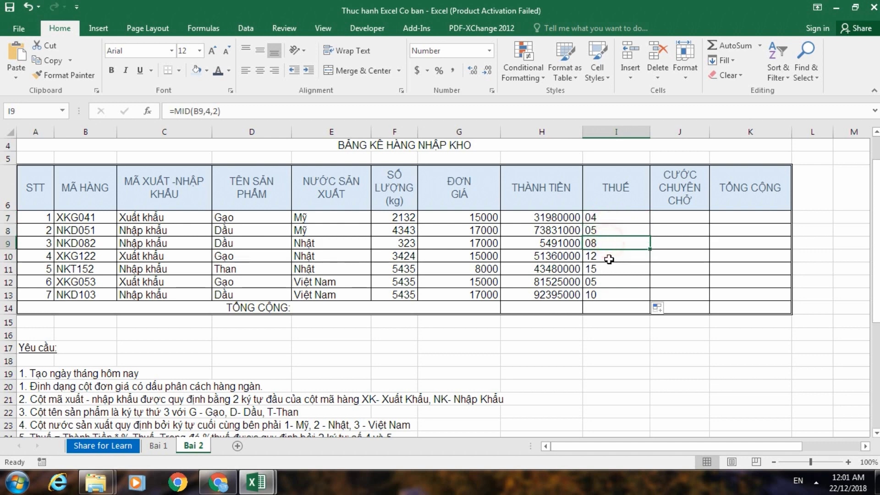
left_click(609, 259)
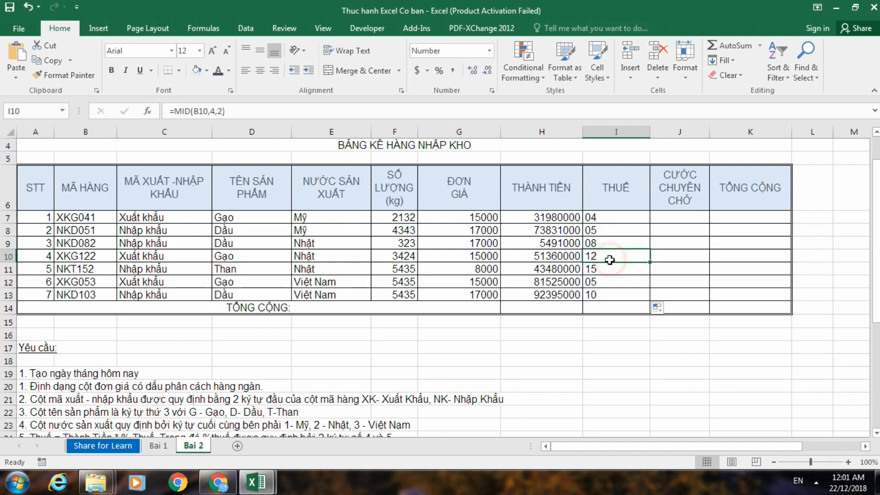
left_click(615, 298)
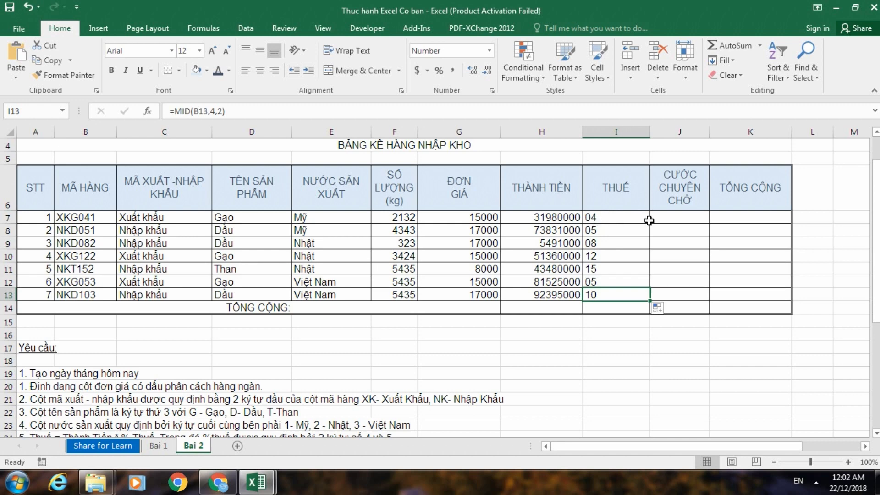
Step: Wrap the I7 formula in VALUE so it reads =VALUE(MID(B7,4,2))
double_click(625, 217)
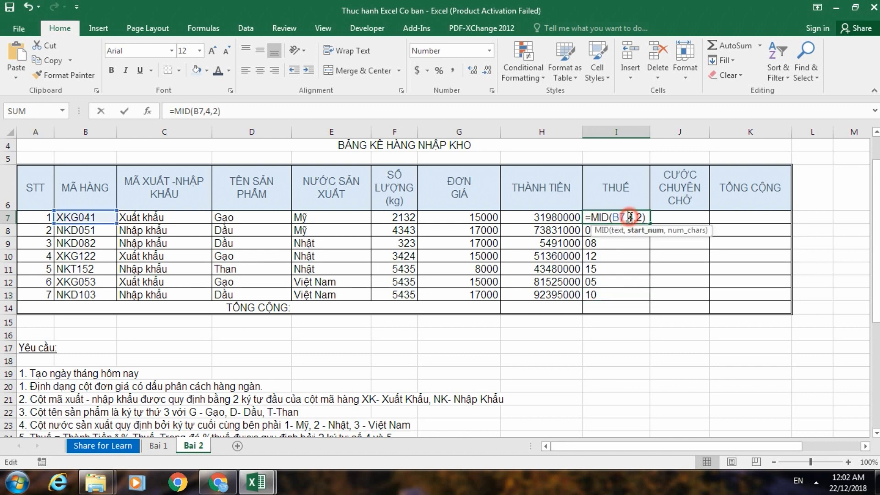
left_click(591, 217)
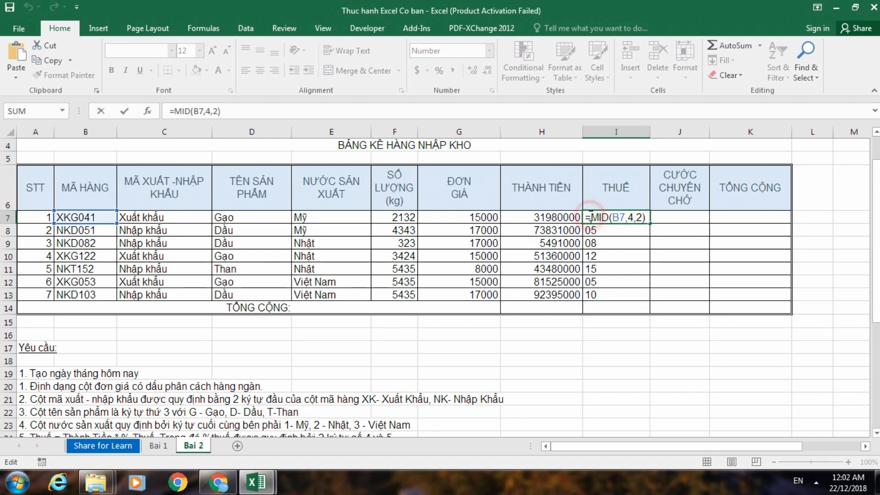
type("va")
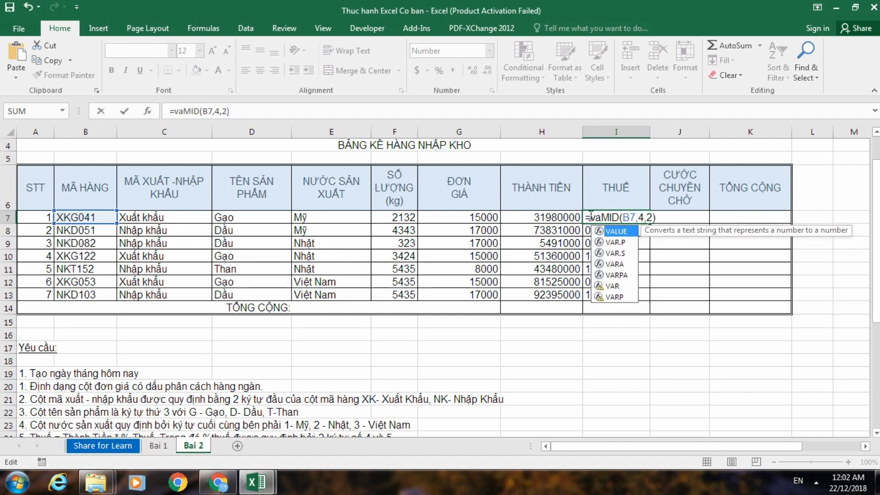
type("lue")
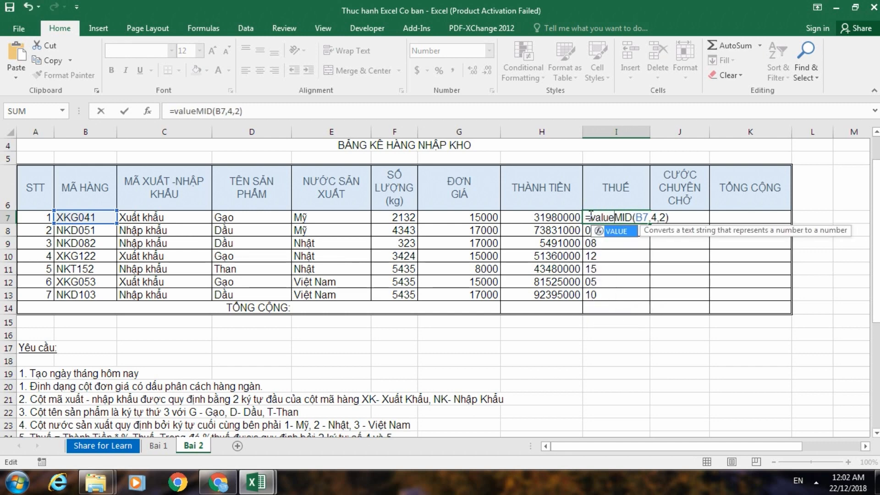
type("(")
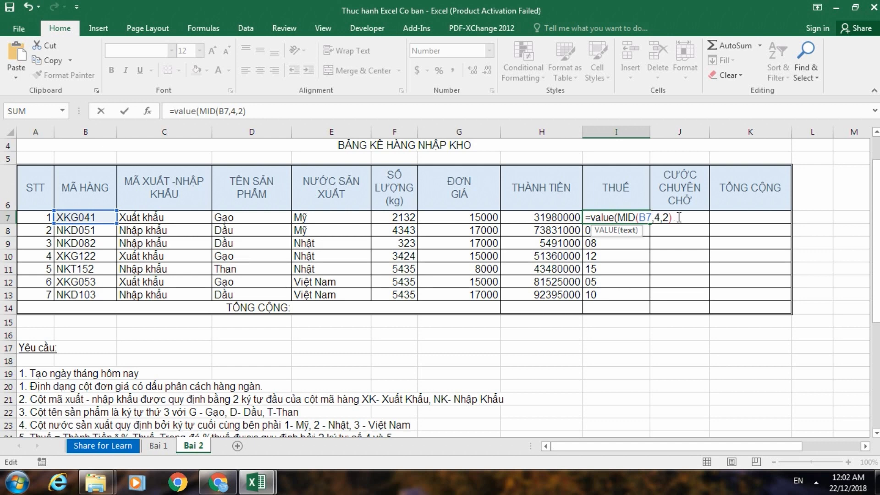
left_click(680, 217)
type(")")
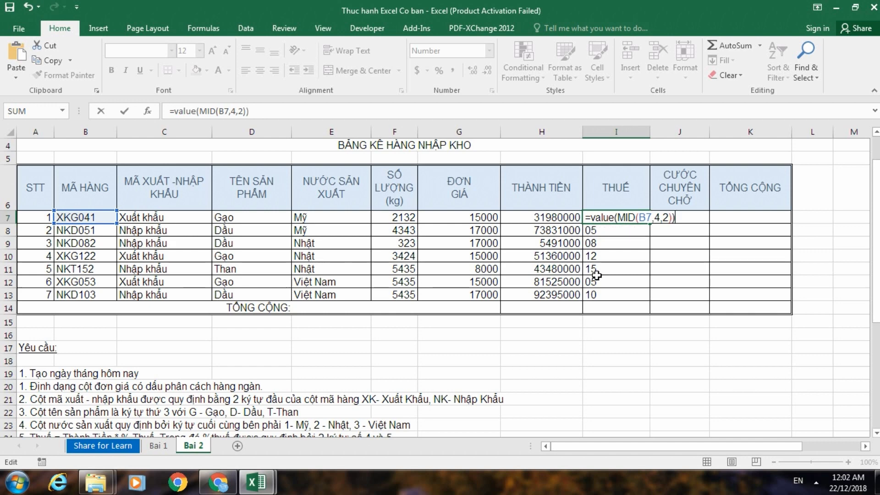
key("Return")
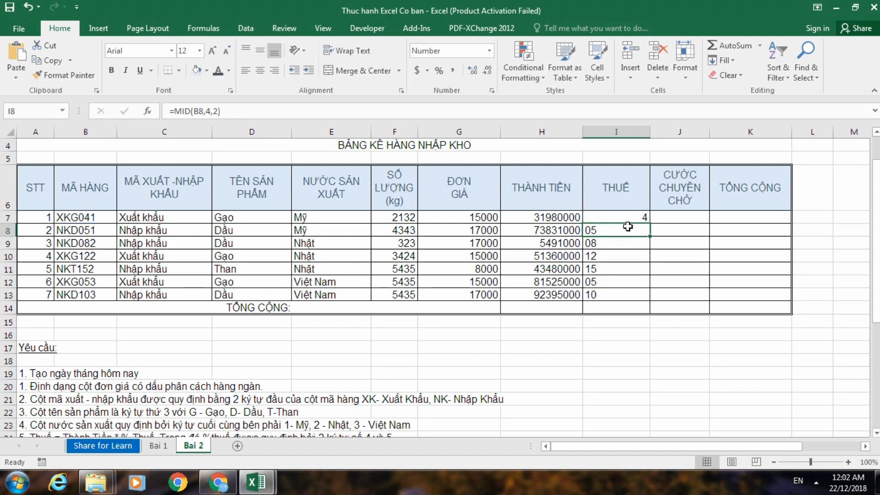
Step: Fill the VALUE formula down to I13, giving numbers 4, 5, 8, 12, 15, 5, 10
left_click(626, 219)
left_click_drag(649, 226, 648, 296)
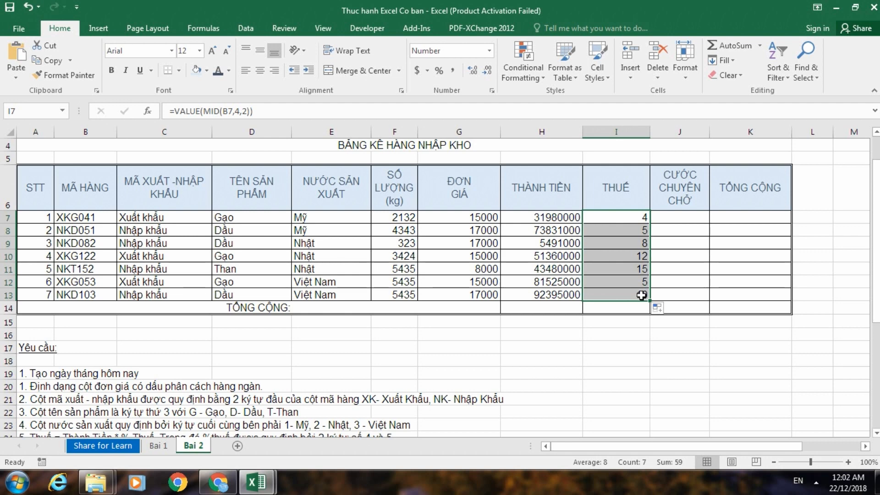
left_click(630, 221)
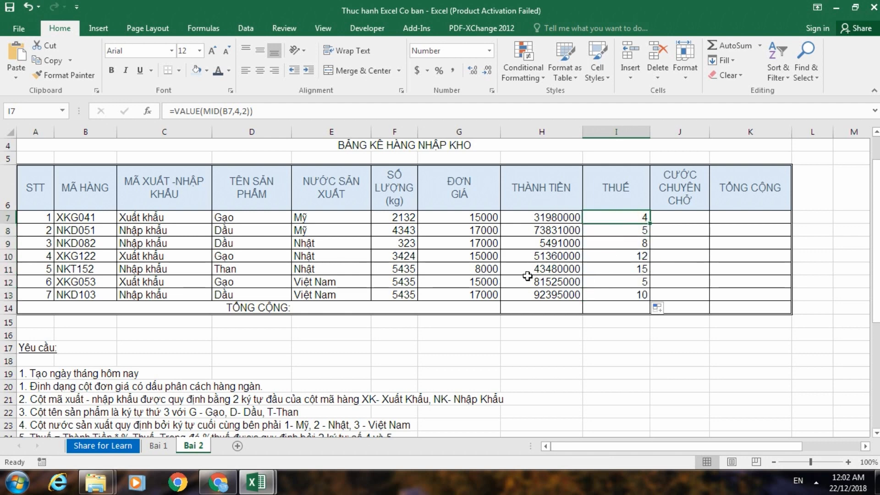
scroll(528, 277, "down", 2)
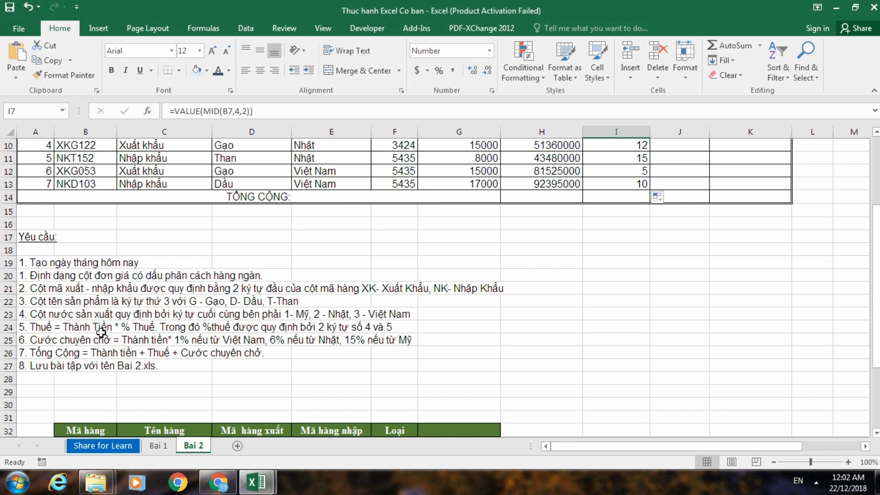
scroll(447, 374, "up", 3)
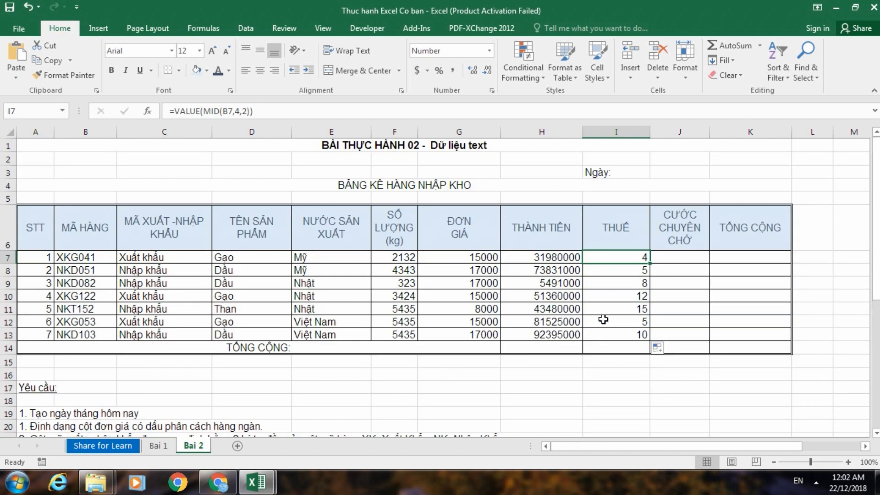
Step: Extend I7 to =VALUE(MID(B7,4,2))*H7/100 so it shows tax 1279200, then review it
double_click(626, 255)
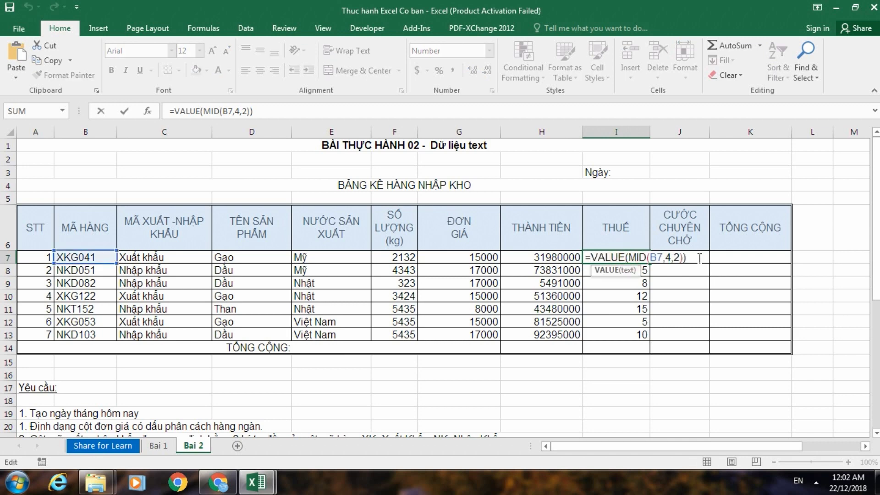
left_click(698, 258)
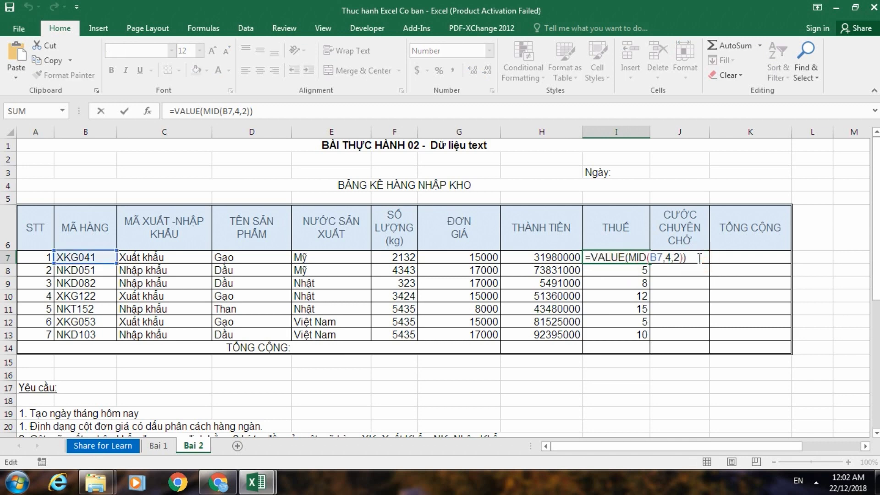
type("*")
left_click(546, 258)
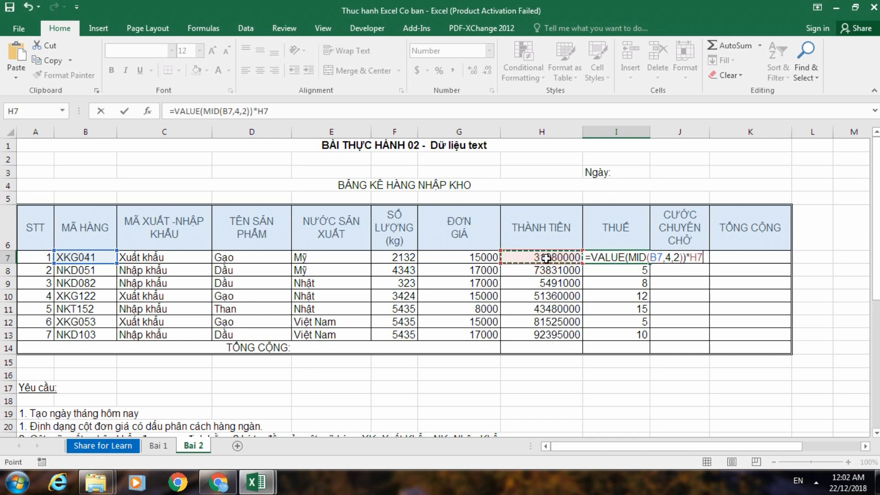
type("/")
type("100")
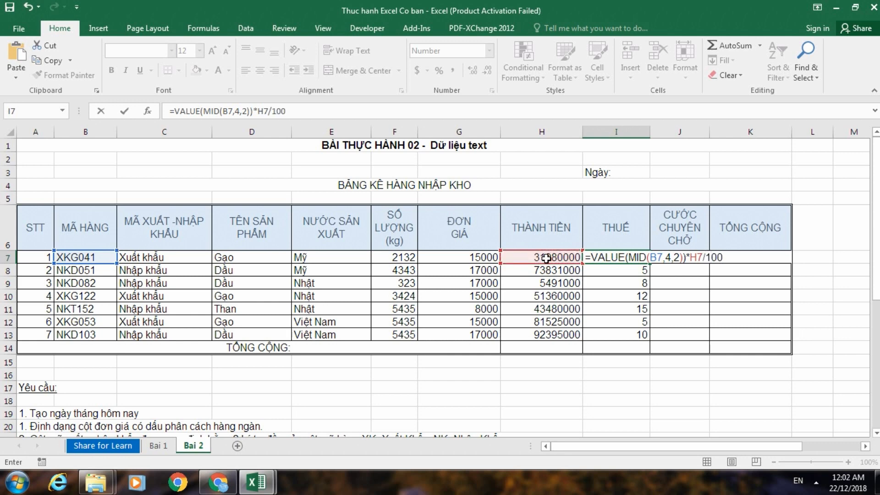
key("Return")
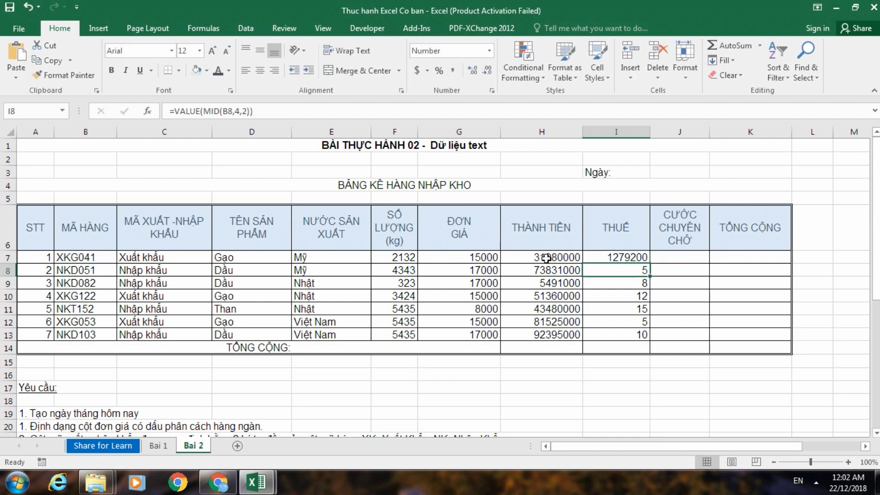
double_click(636, 258)
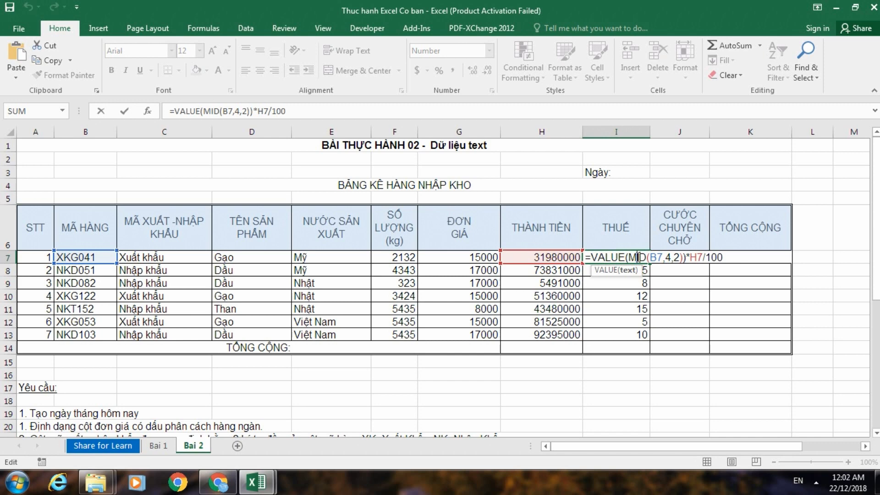
key("Escape")
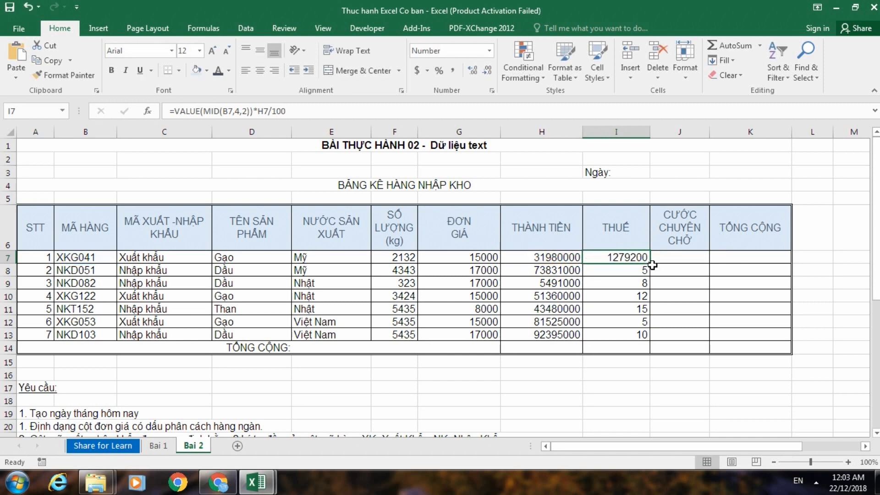
Step: Fill the tax formula down to I13 and check I13's =VALUE(MID(B13,4,2))*H13/100
left_click_drag(650, 264, 650, 337)
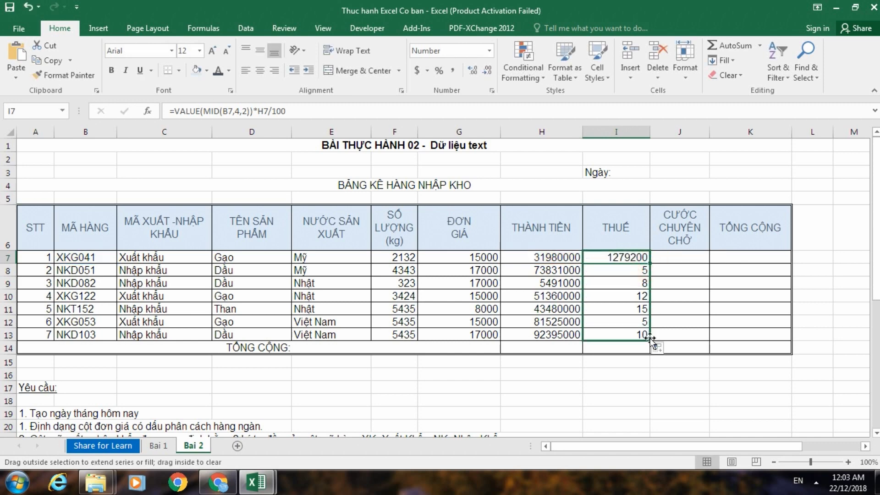
left_click(624, 335)
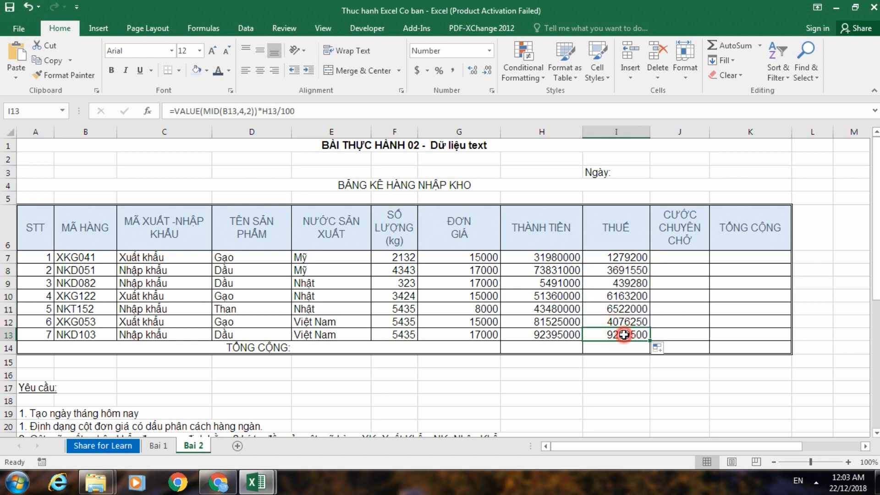
double_click(624, 334)
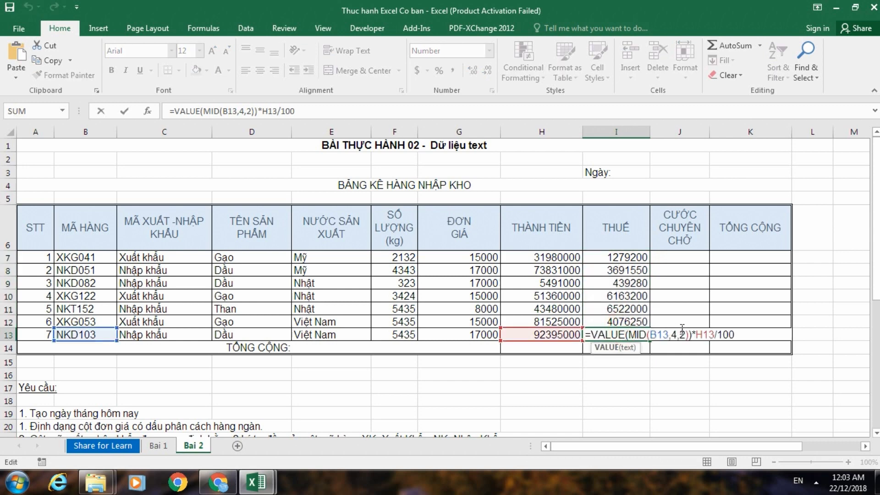
key("Escape")
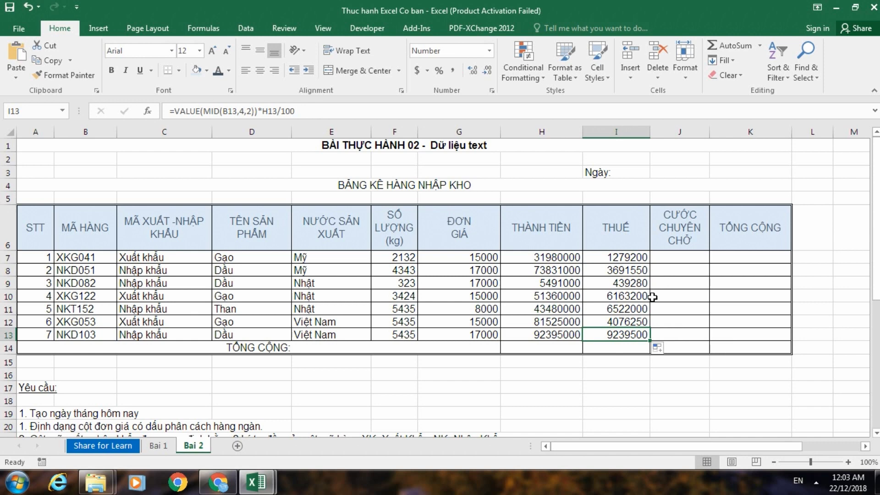
left_click(628, 335)
double_click(628, 335)
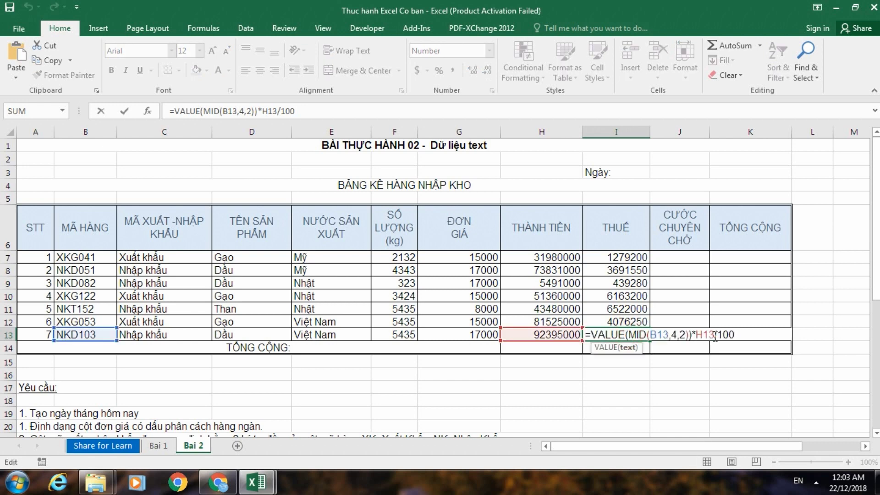
key("Escape")
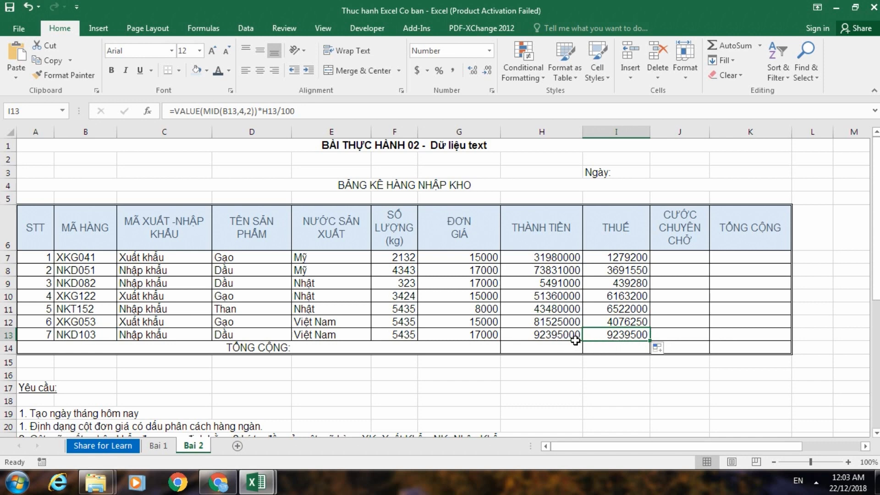
double_click(630, 336)
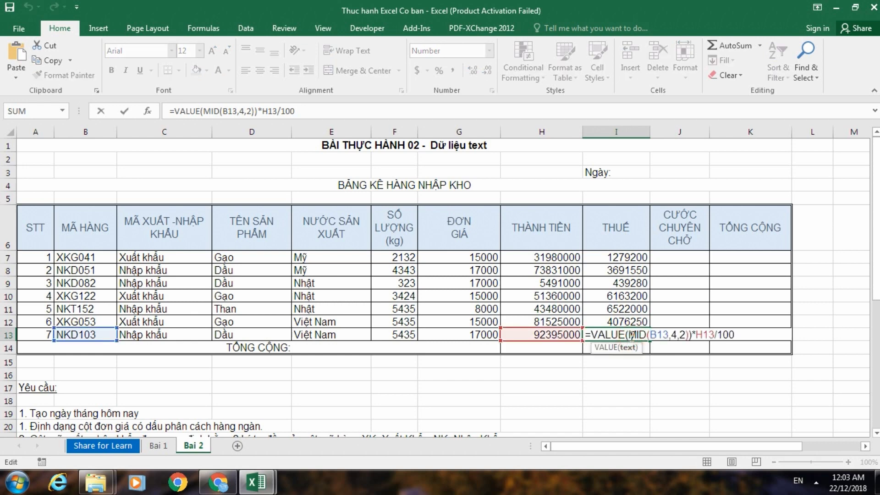
key("Escape")
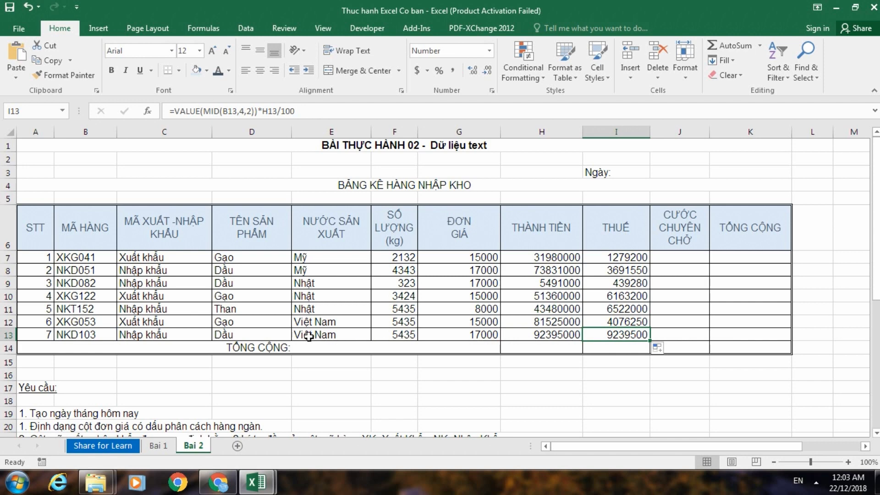
Step: Check row 13's product code NKD103, its Thành tiền and its tax value
left_click(99, 336)
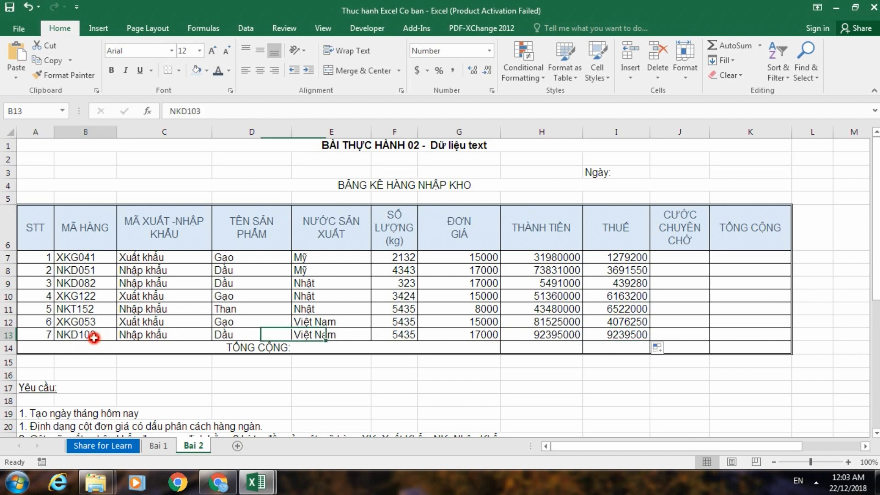
left_click(561, 337)
left_click(605, 336)
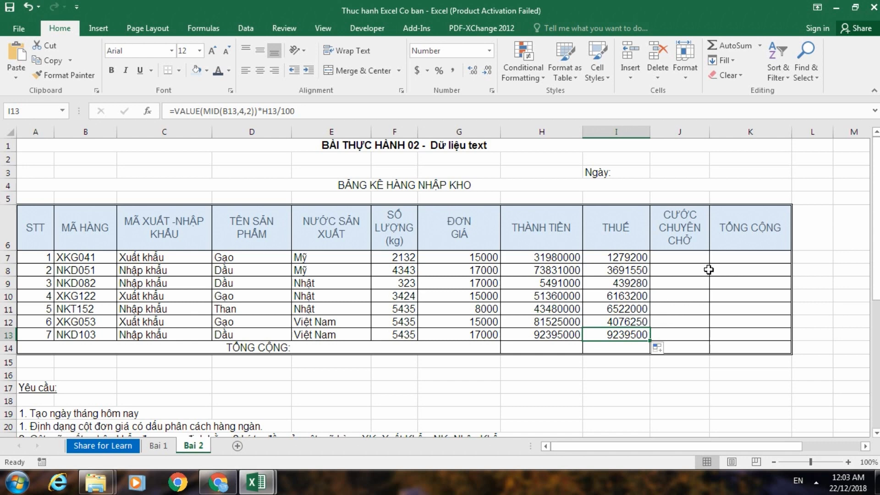
Step: Select J7 and scroll down to read the shipping cost requirement 6
left_click(676, 257)
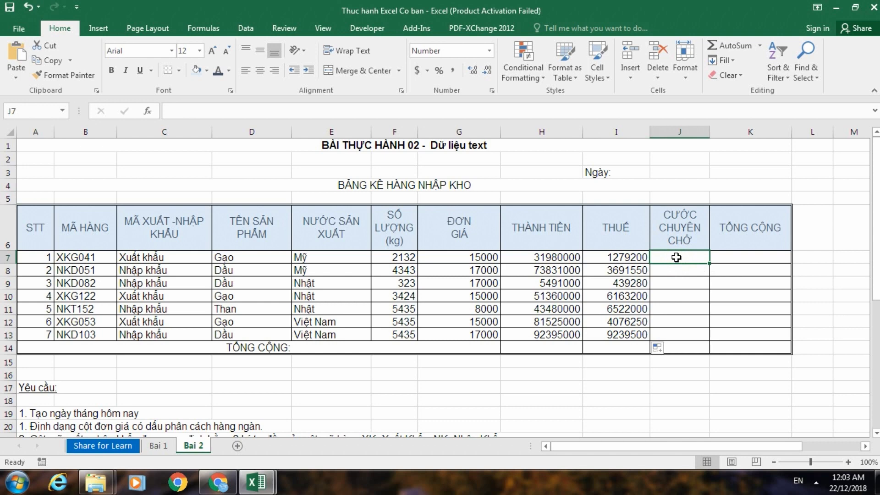
scroll(677, 258, "down", 2)
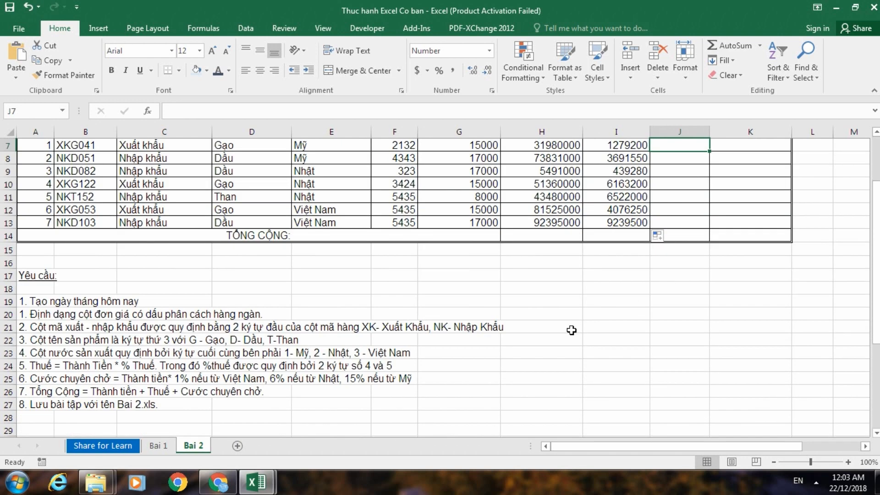
scroll(572, 330, "down", 1)
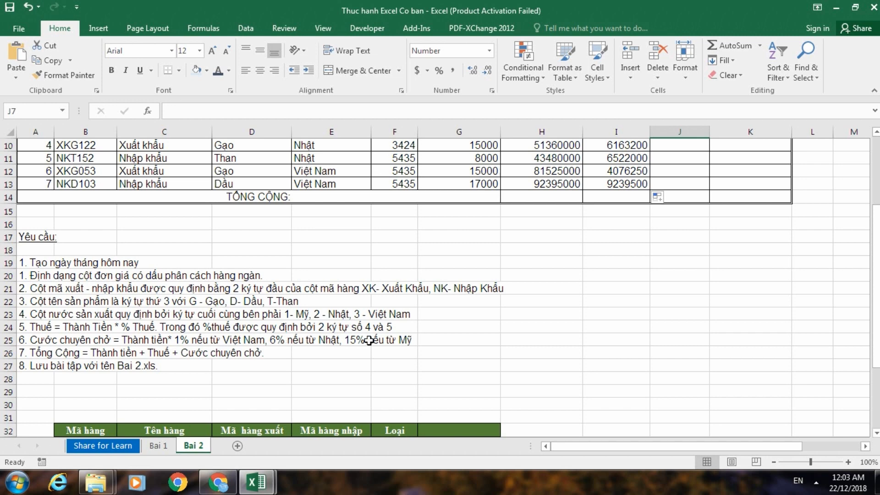
scroll(375, 341, "up", 2)
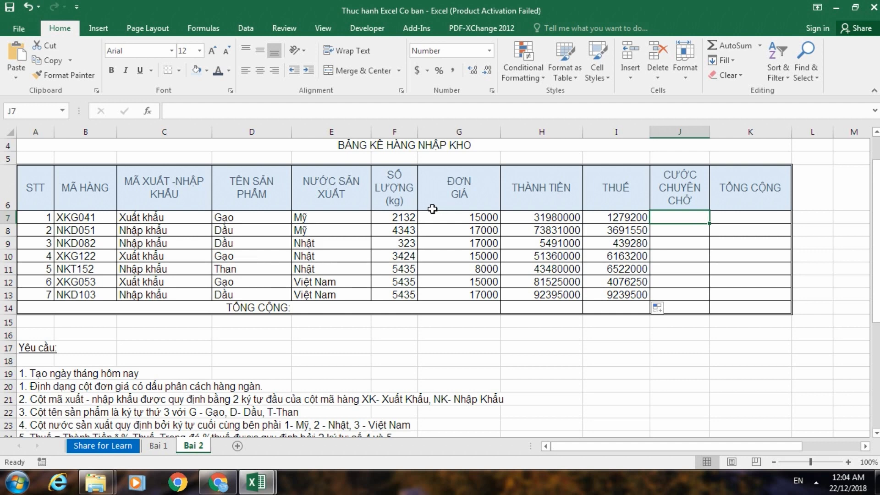
scroll(311, 209, "down", 4)
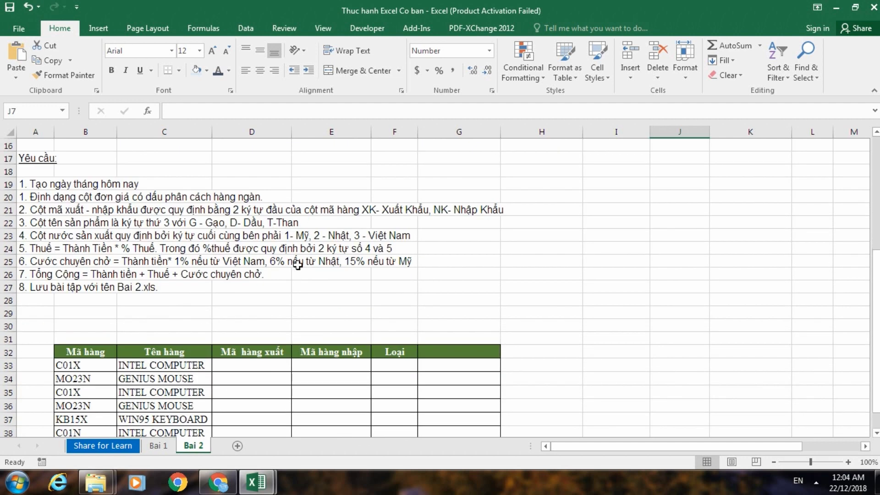
scroll(296, 263, "down", 1)
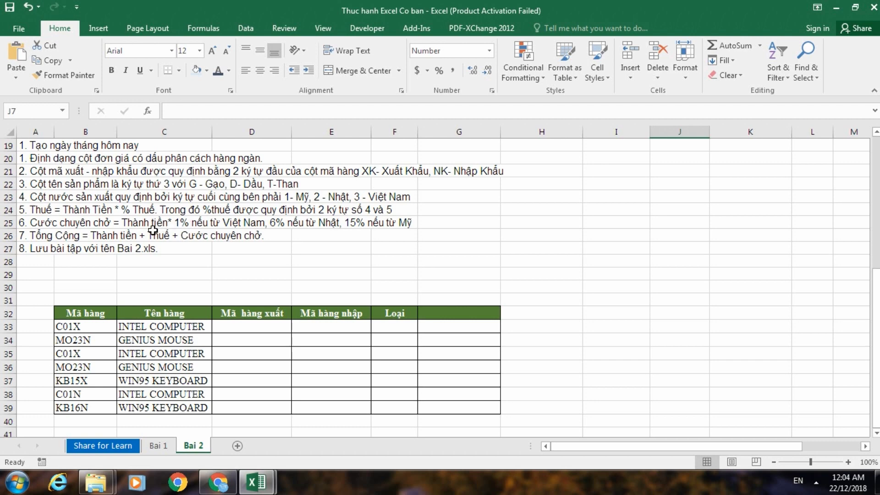
scroll(228, 259, "up", 3)
scroll(228, 259, "up", 3)
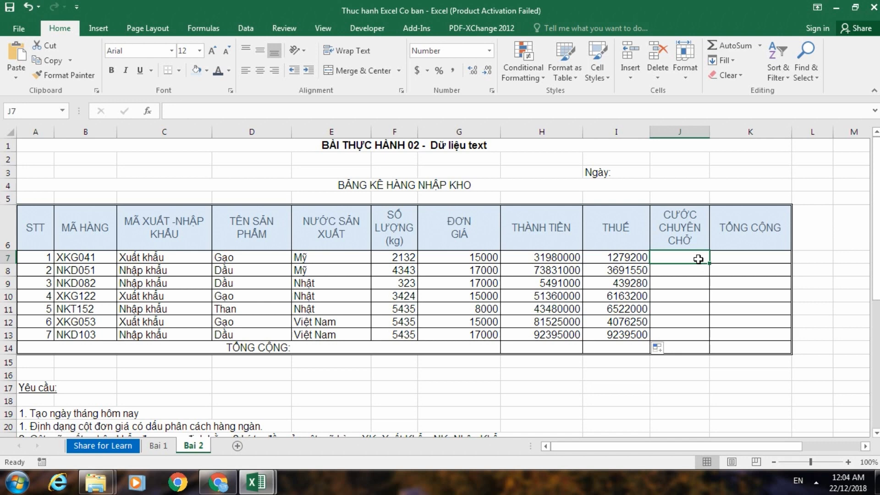
Step: Start J7's IF formula with the condition E7="Mỹ"
type("=")
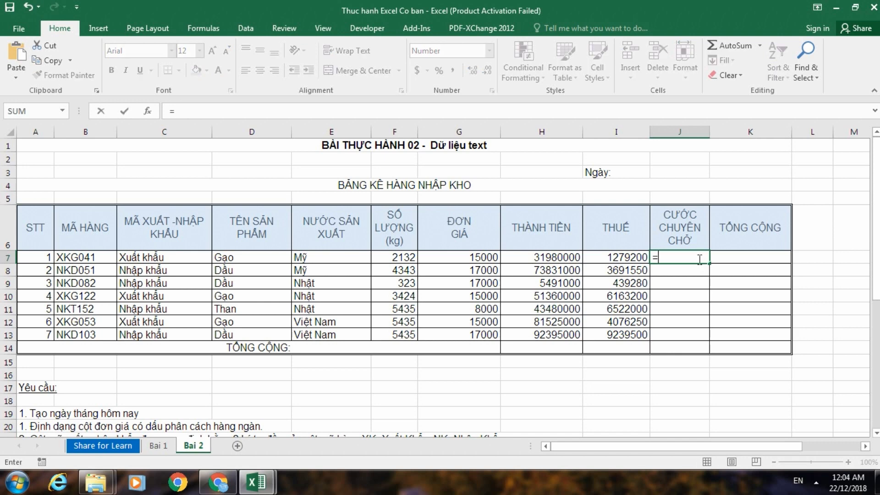
type("if")
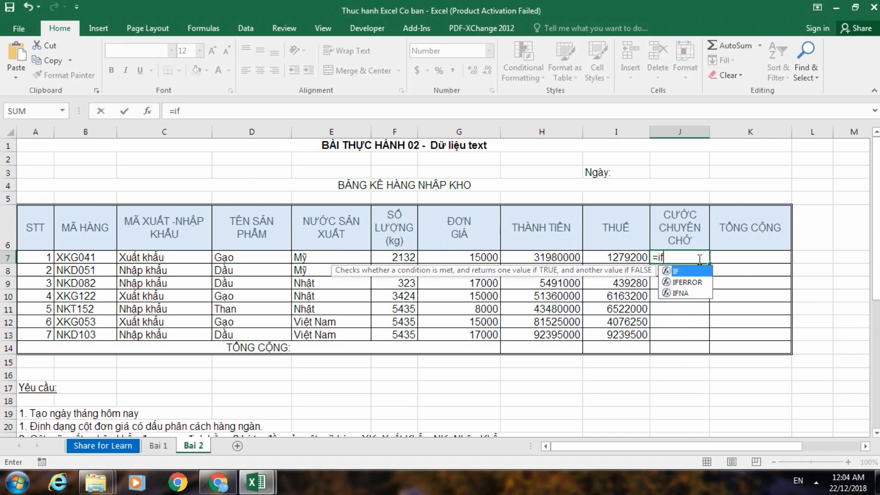
type("(")
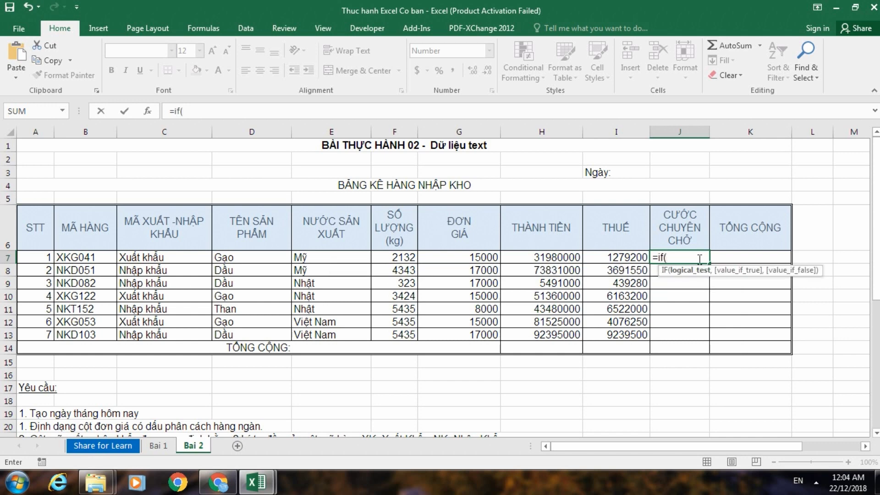
left_click(325, 258)
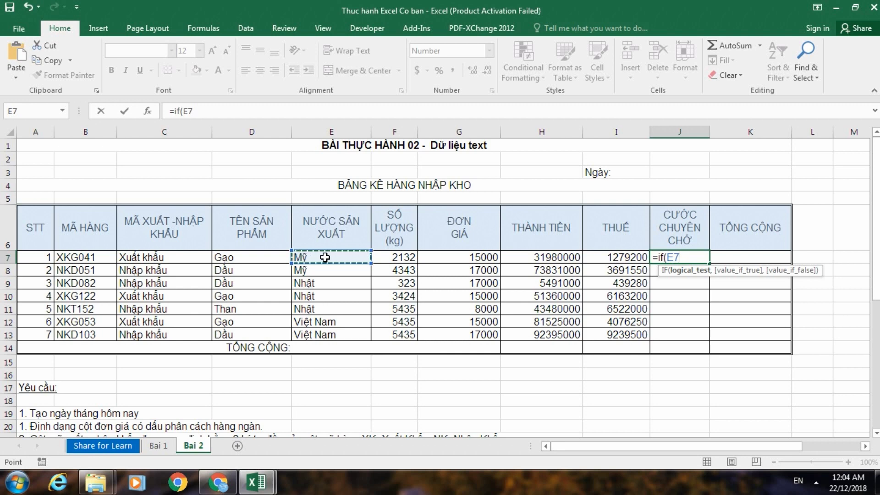
type("=")
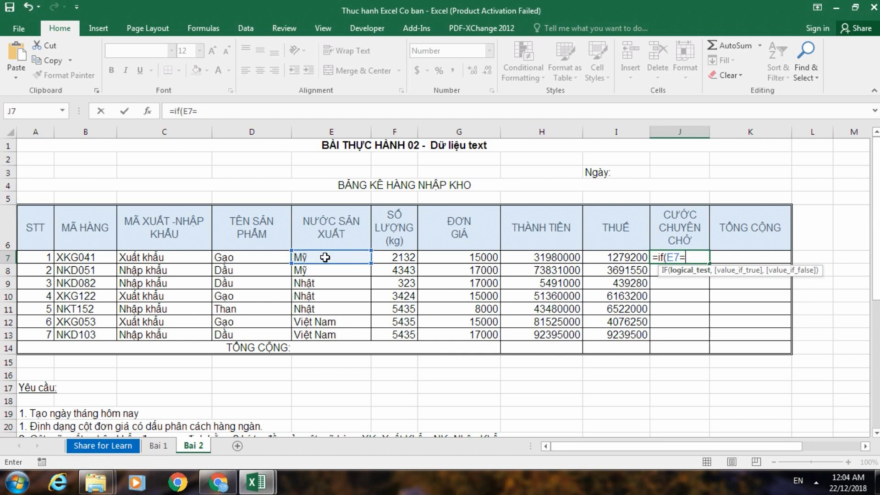
key("BackSpace")
type("=\"")
type("Mỹ")
type("\"")
type(",")
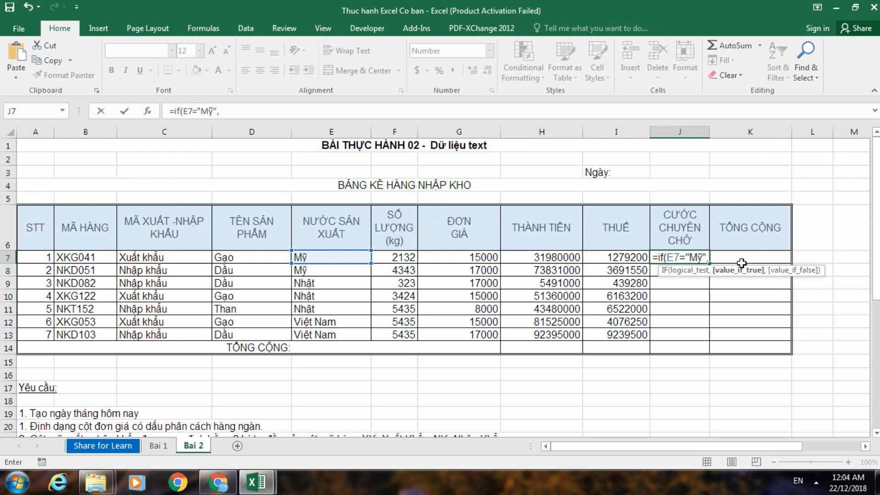
Step: Make the Mỹ charge 0.15*H7 and commit, showing 4797000.00
type("0.06")
type("*")
left_click(544, 260)
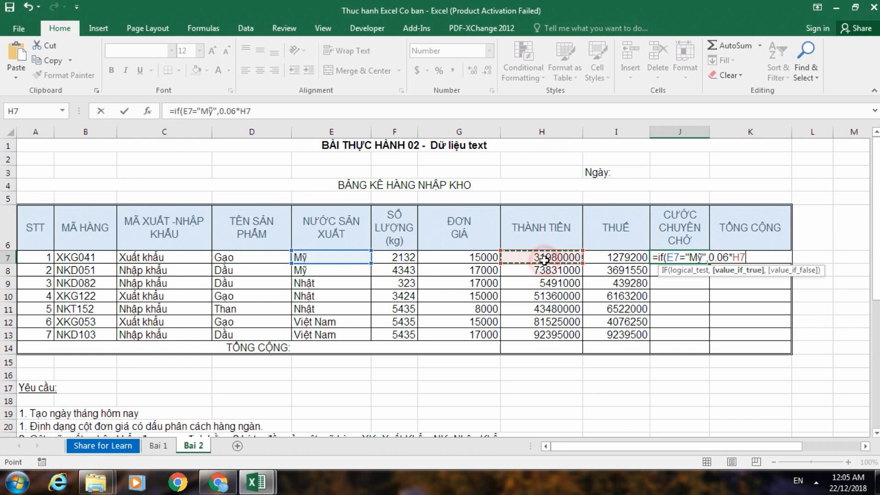
scroll(399, 328, "down", 2)
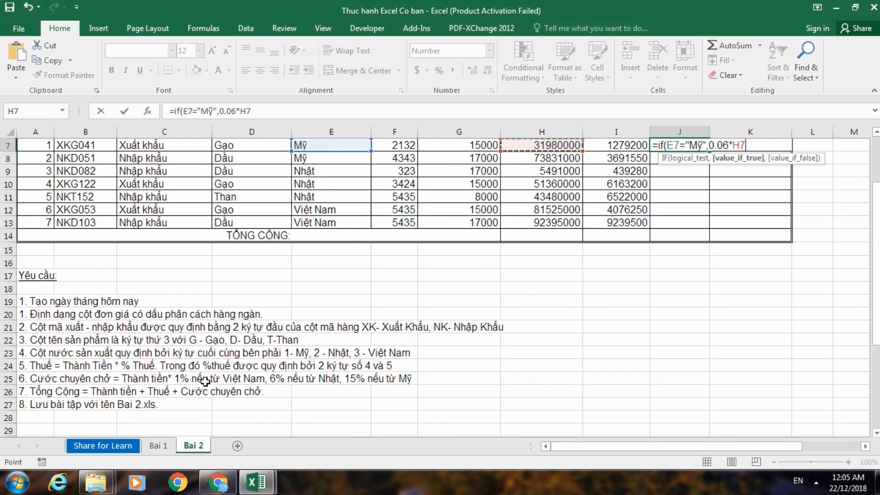
scroll(330, 378, "up", 2)
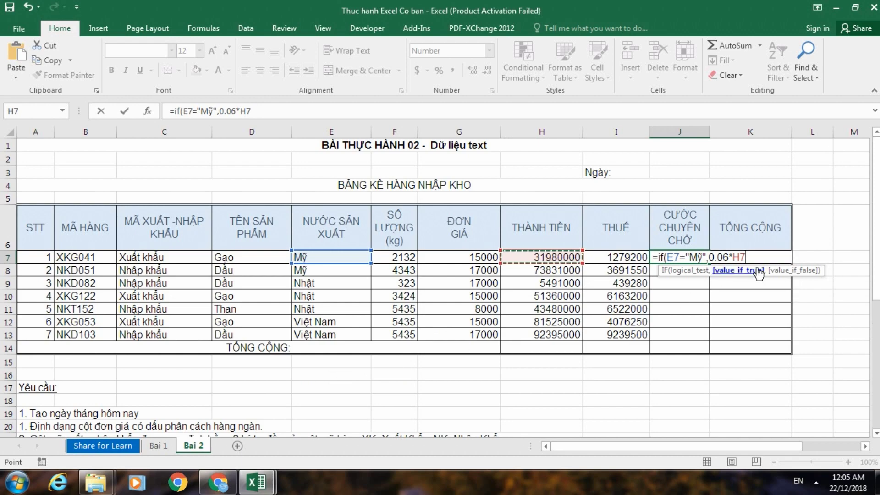
scroll(435, 343, "down", 2)
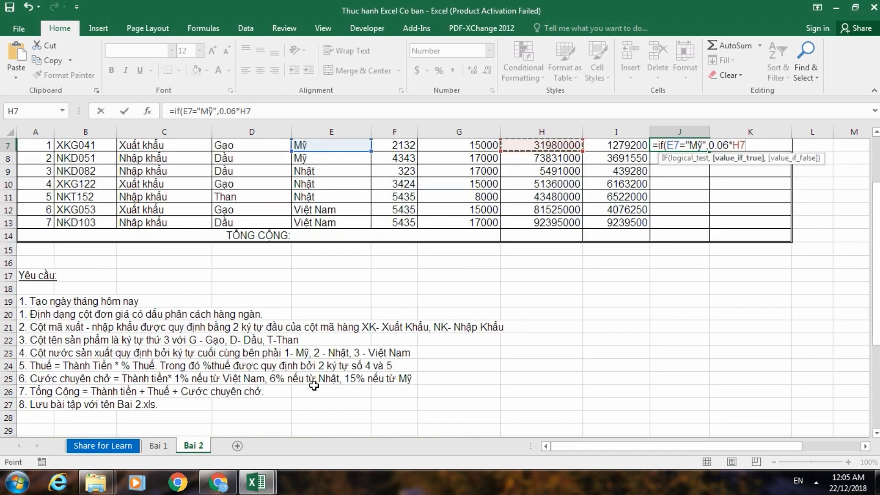
scroll(671, 323, "up", 2)
scroll(671, 323, "down", 3)
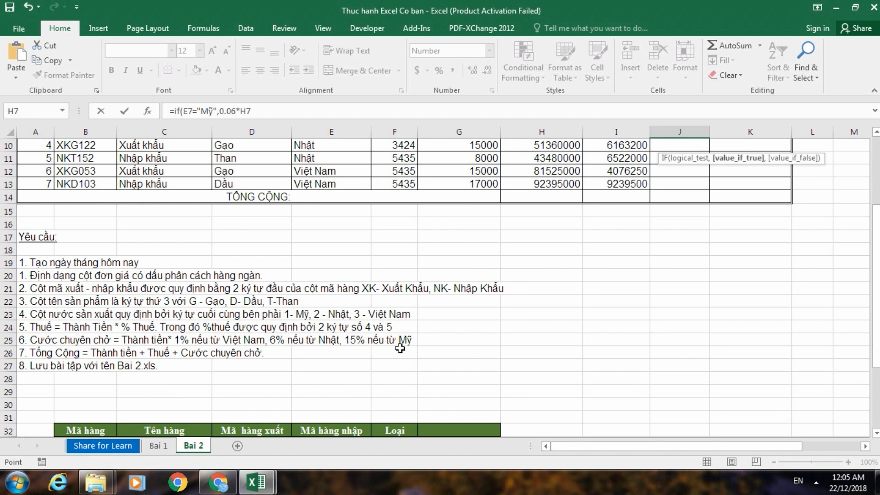
scroll(397, 347, "up", 3)
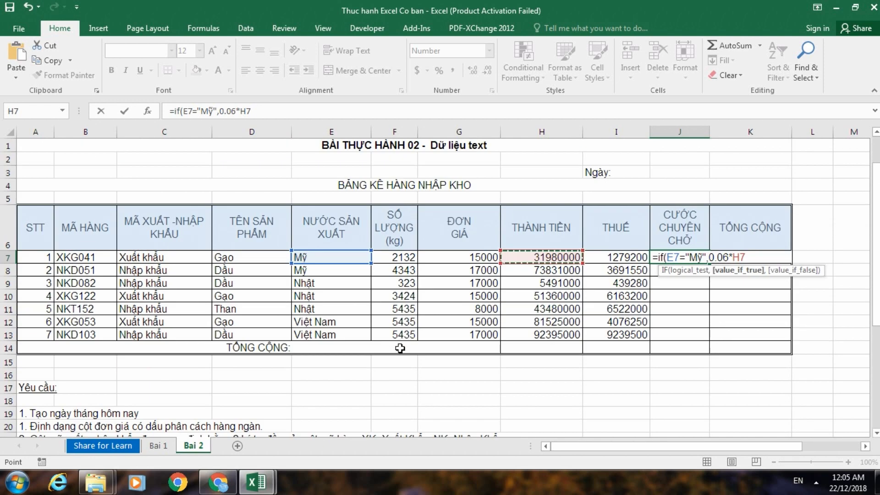
double_click(726, 259)
type("1")
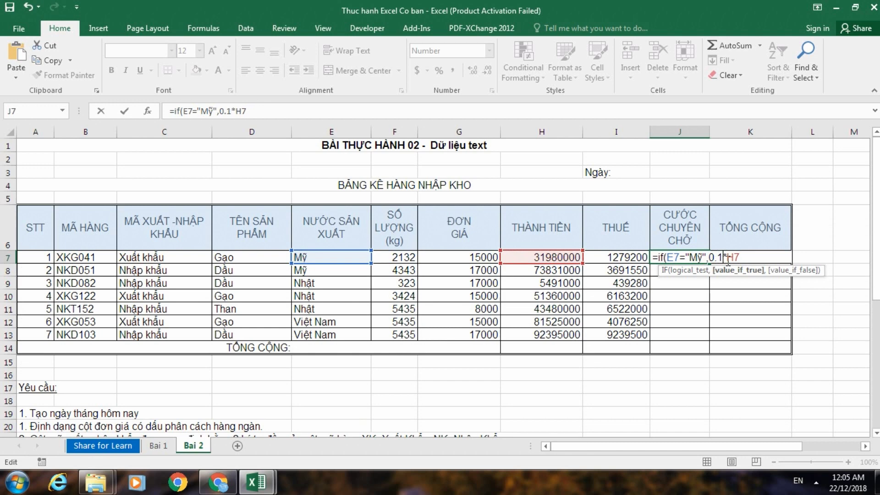
type("5")
type(")")
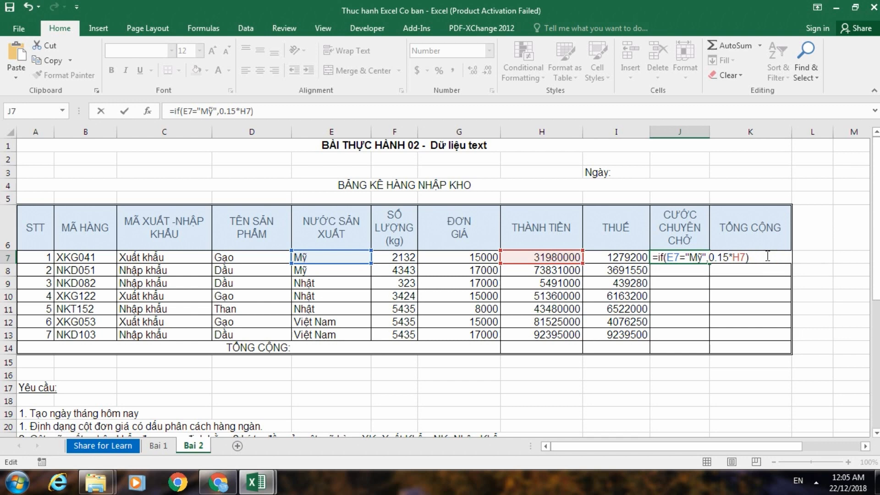
key("Return")
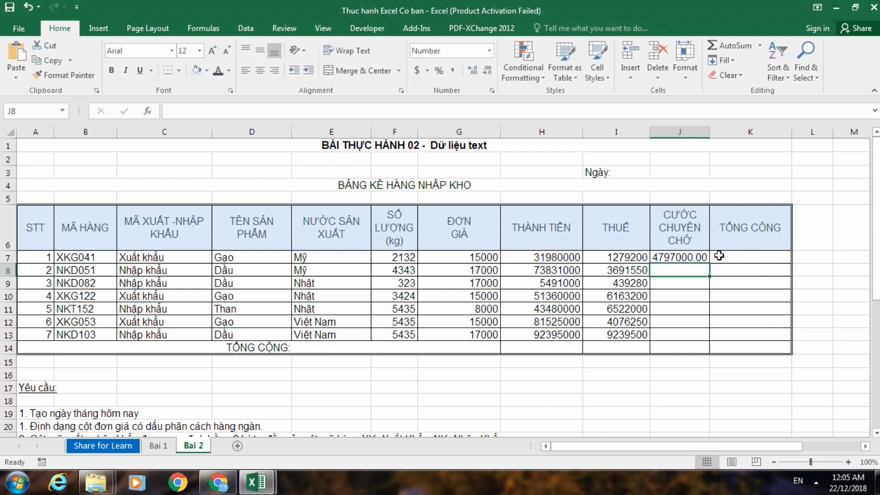
Step: Add a nested IF to J7 testing whether E7 equals "Nhật"
left_click(697, 257)
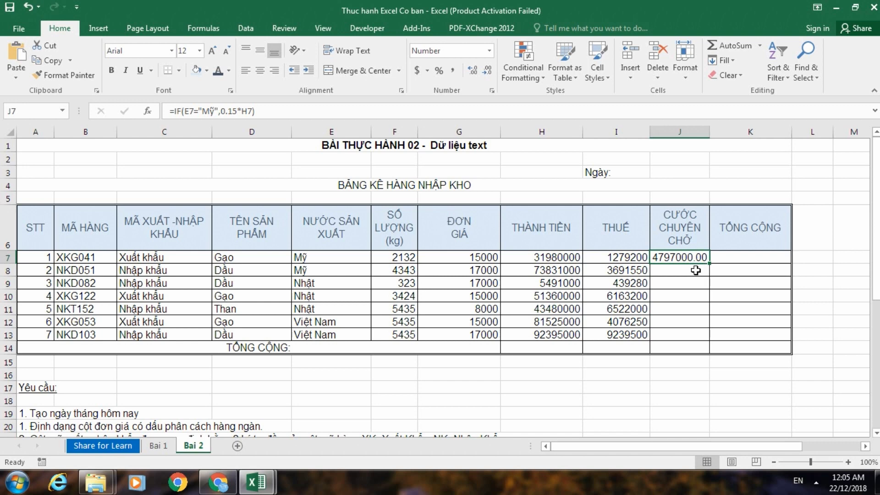
double_click(688, 254)
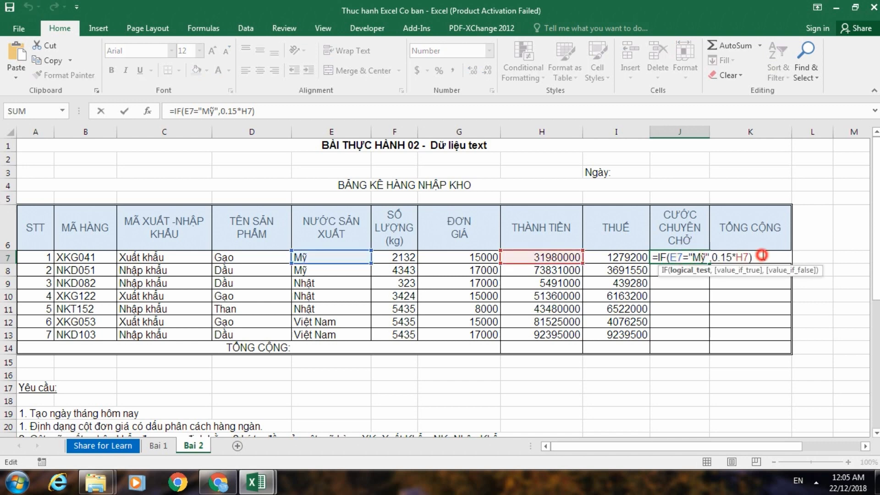
left_click(763, 255)
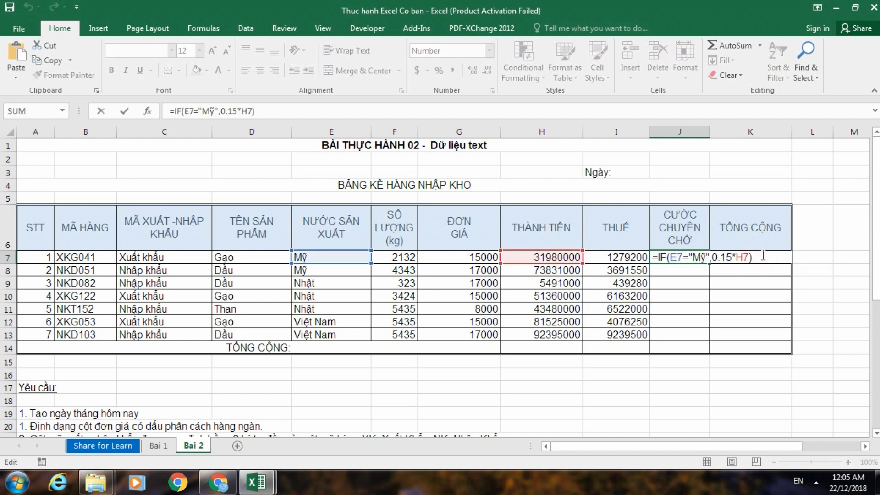
type(",")
key("BackSpace")
key("BackSpace")
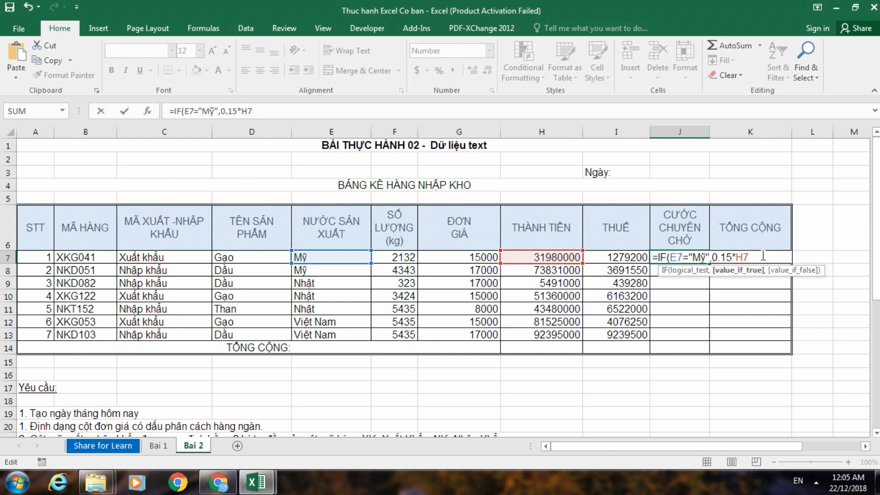
type(",")
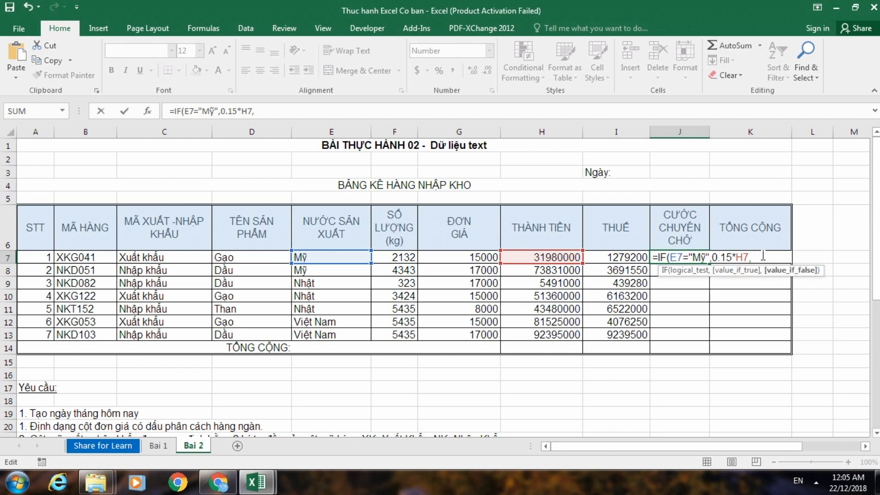
type("if")
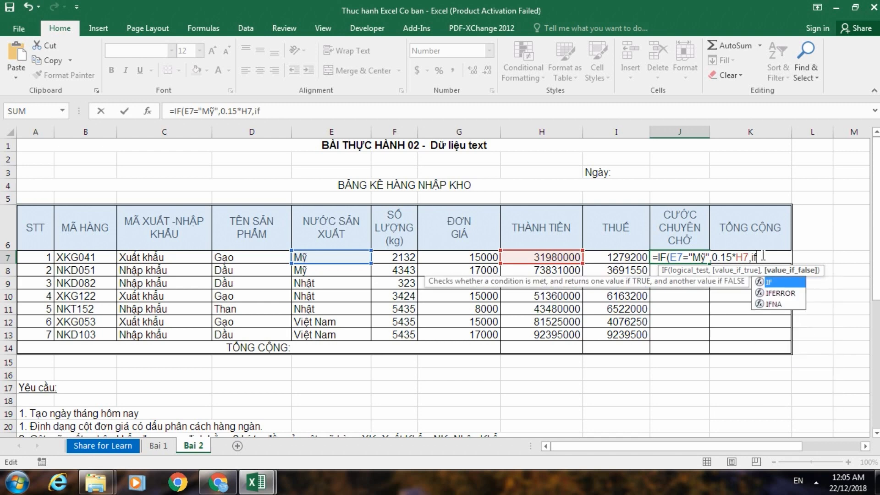
type("(")
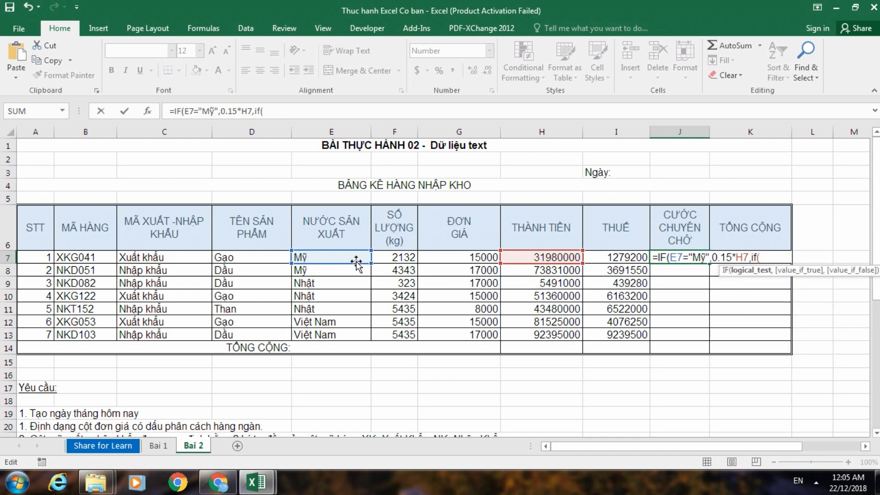
left_click(351, 258)
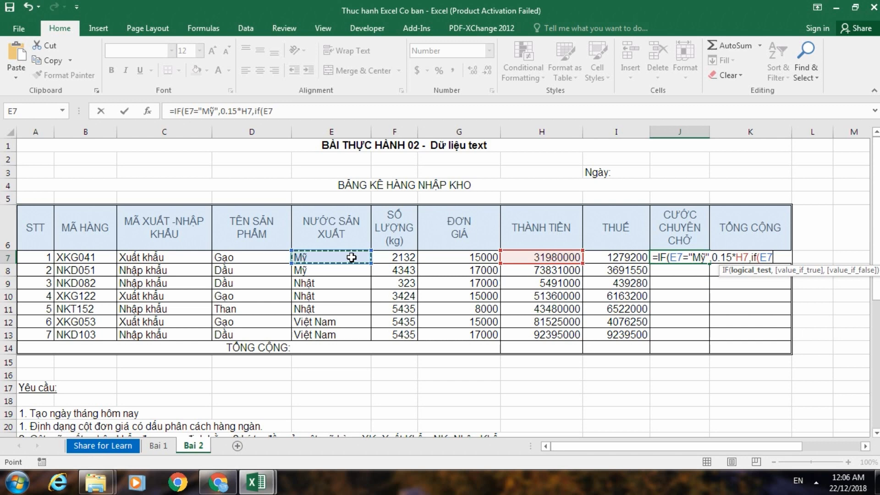
type("=")
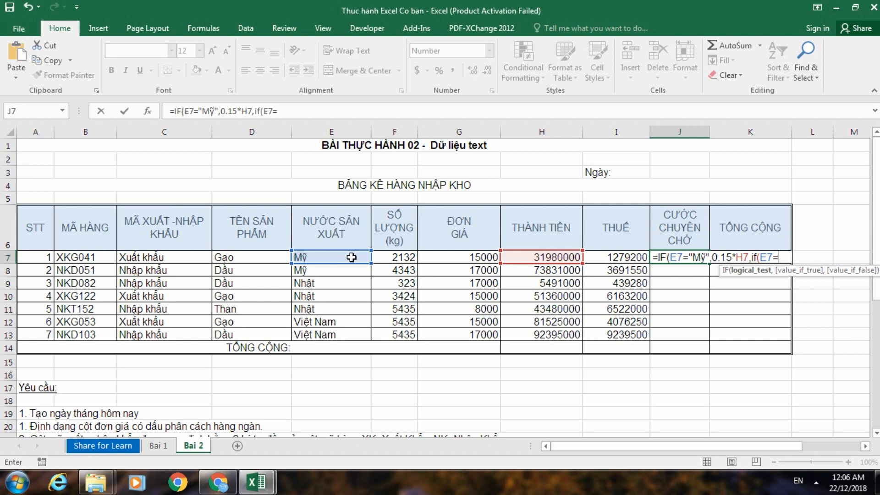
type("\"Nhật")
type("\"")
type(",")
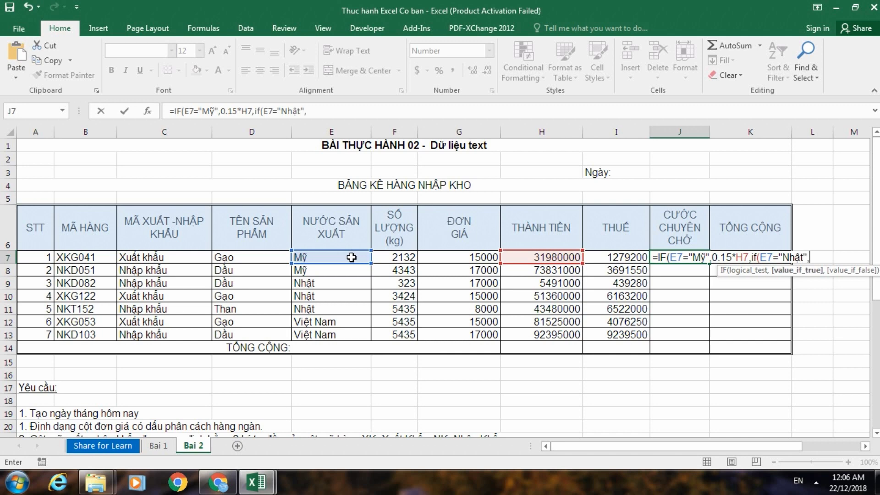
Step: Give the nested IF branches 0.06*H7 for Nhật and 0.01*H7 otherwise
scroll(352, 257, "down", 1)
scroll(321, 321, "down", 1)
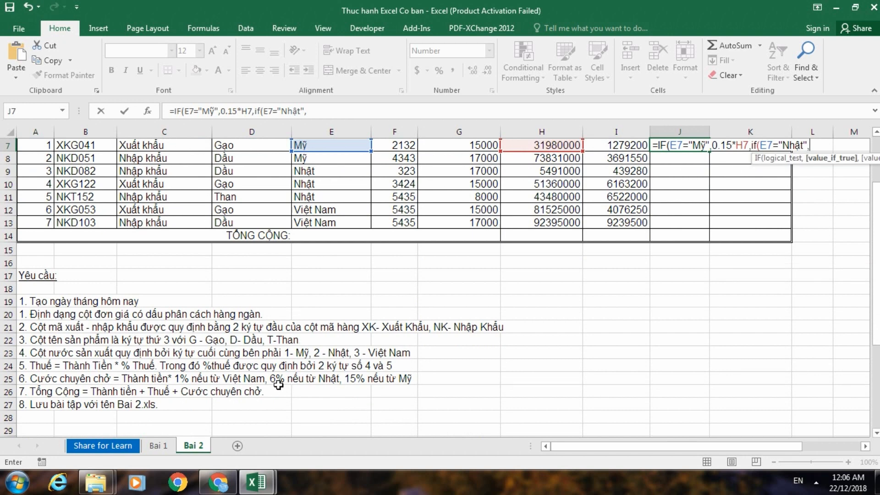
scroll(293, 384, "up", 2)
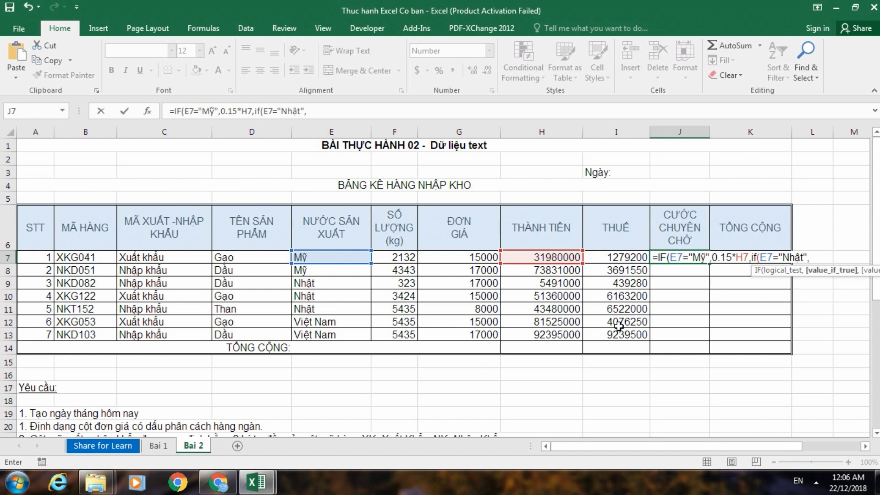
type("0.")
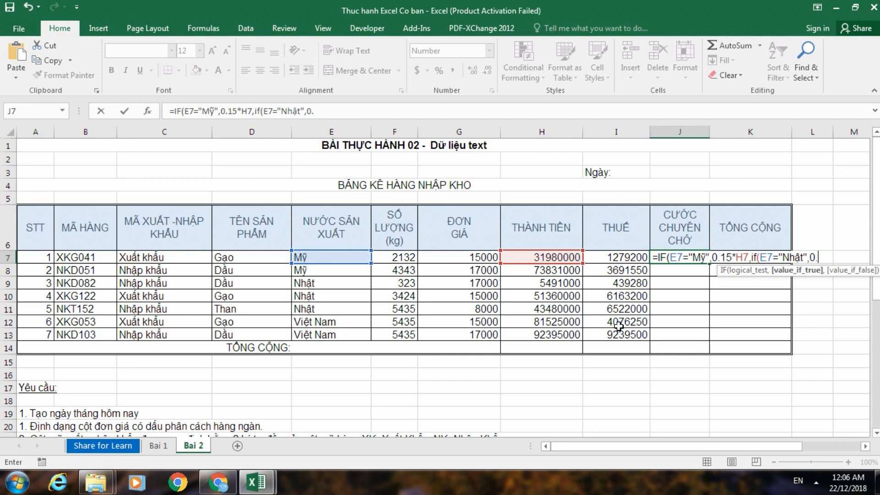
type("06")
type("*")
left_click(553, 258)
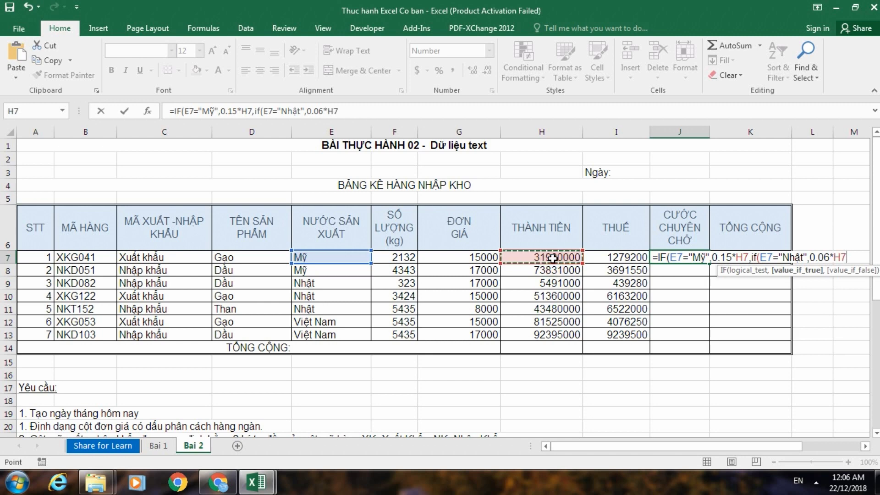
type(",")
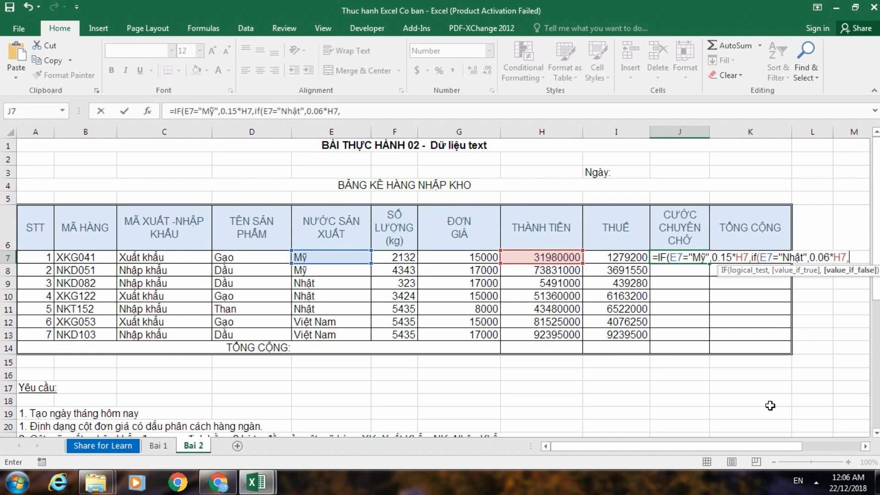
type("0.0")
type("1*")
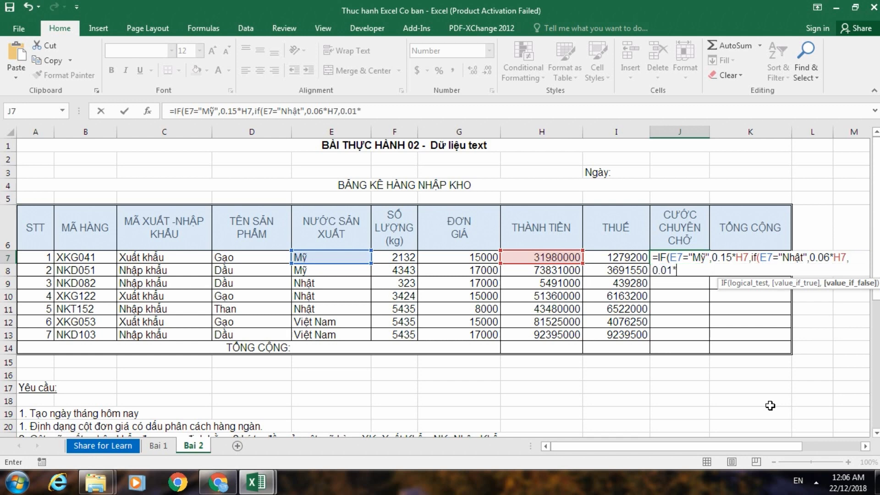
left_click(564, 258)
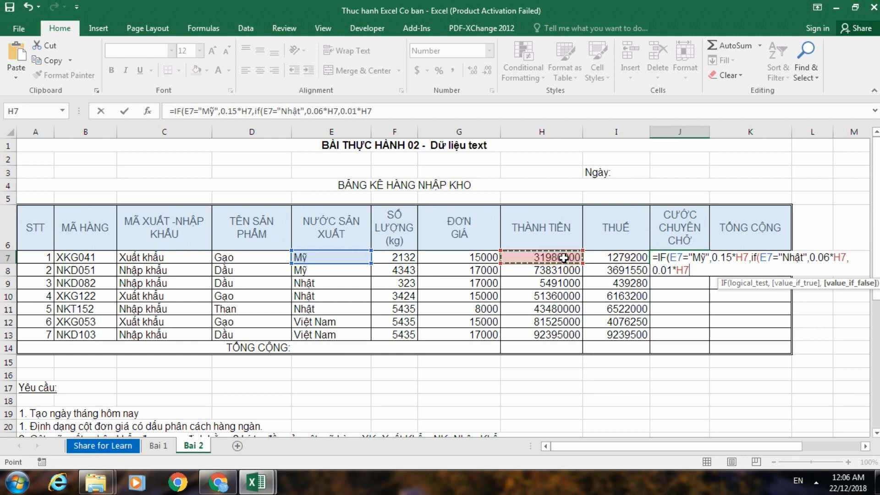
type(")")
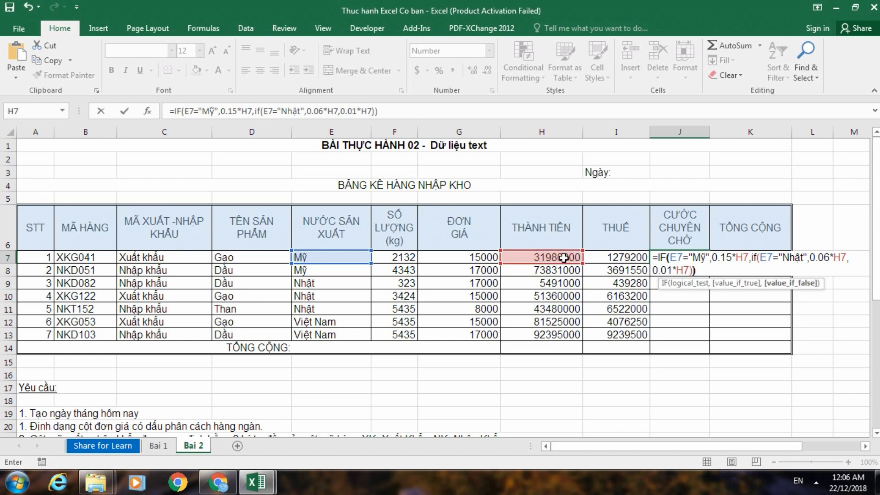
type(")")
key("Return")
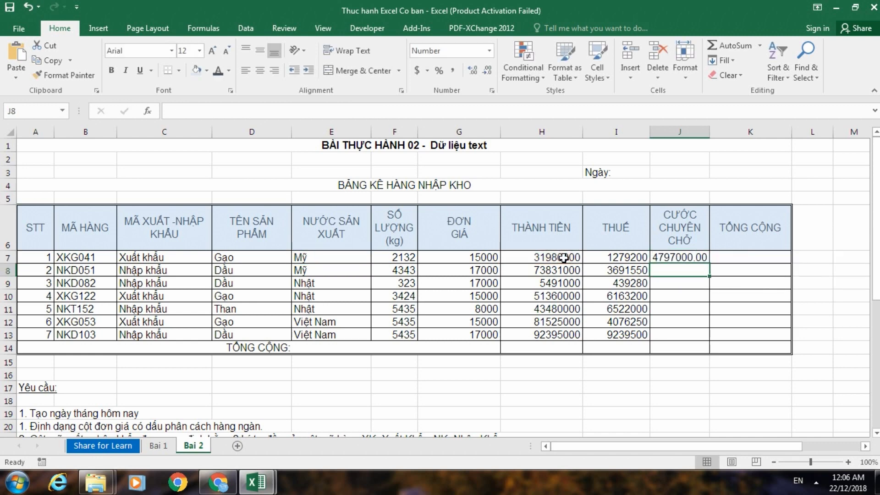
left_click(703, 258)
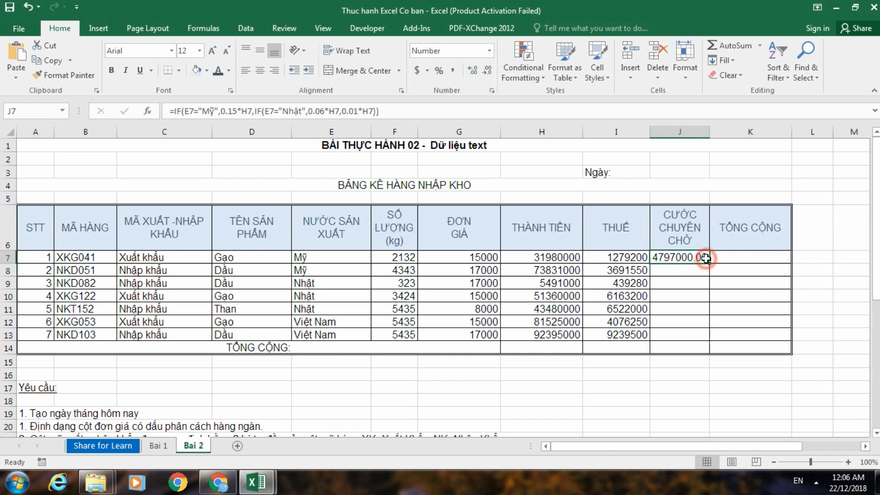
double_click(704, 258)
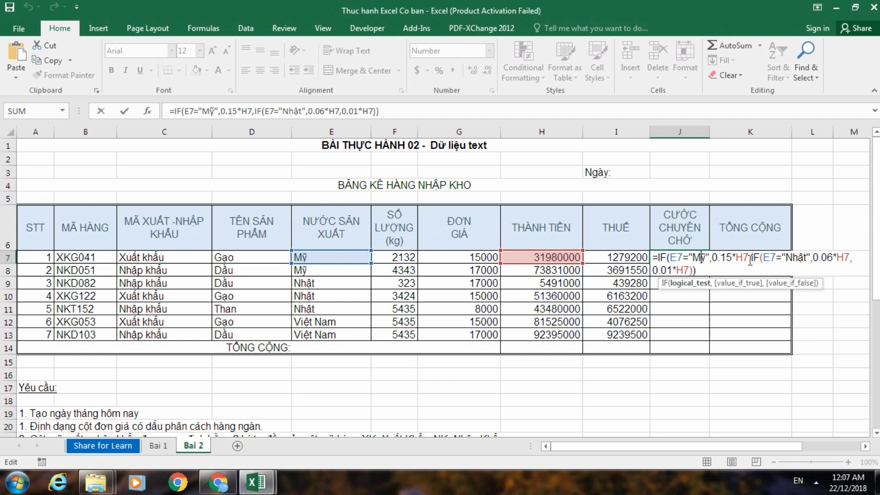
left_click(749, 258)
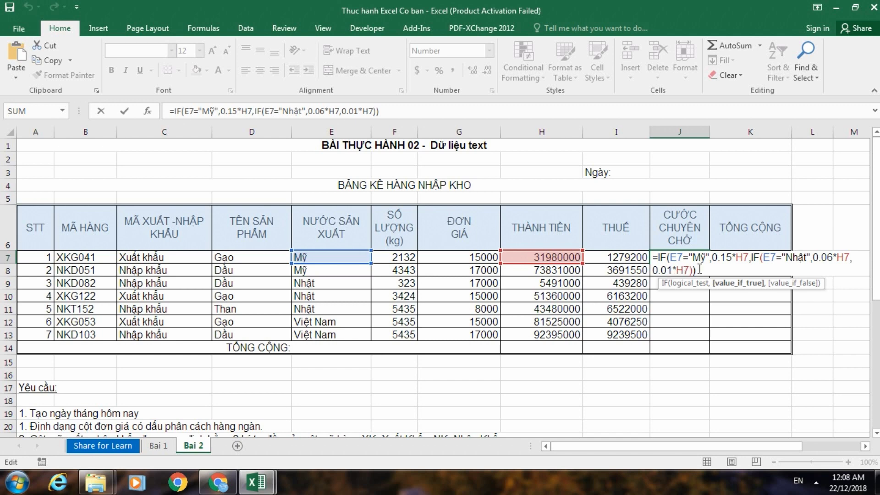
left_click(700, 270)
key("Return")
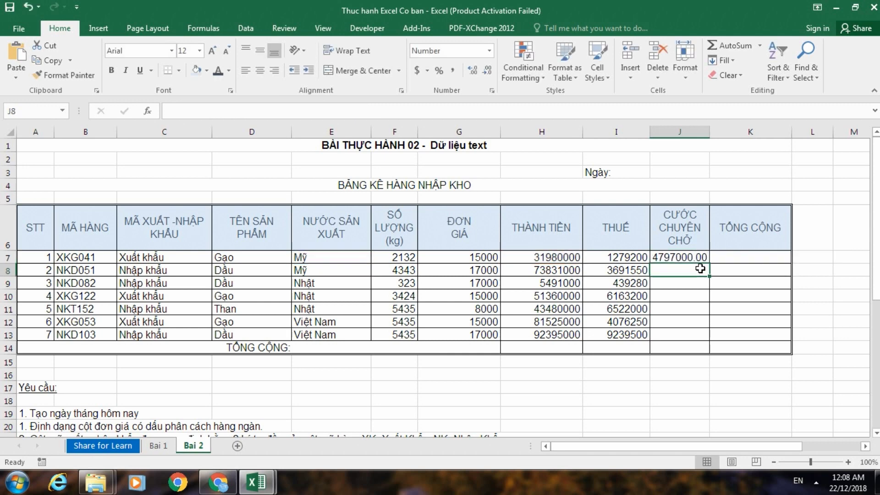
left_click(701, 259)
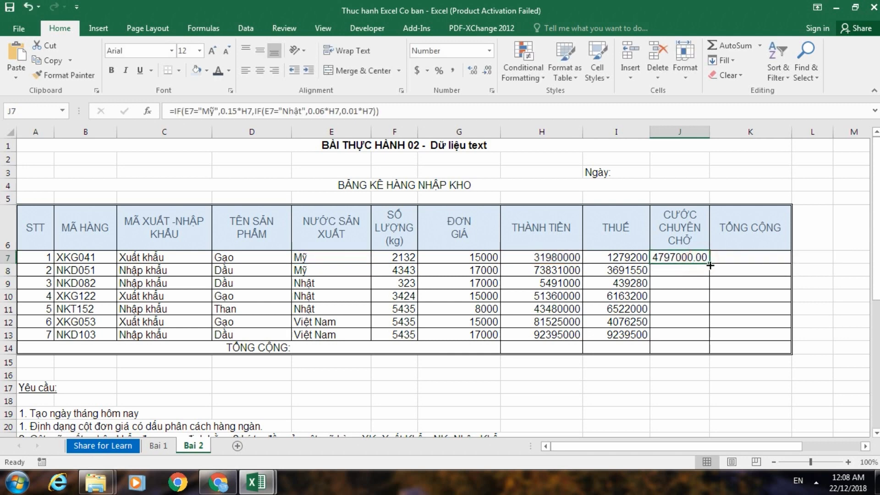
Step: Copy J7's shipping formula down to J13, spot-check J8–J11, and widen column J
left_click_drag(710, 264, 702, 339)
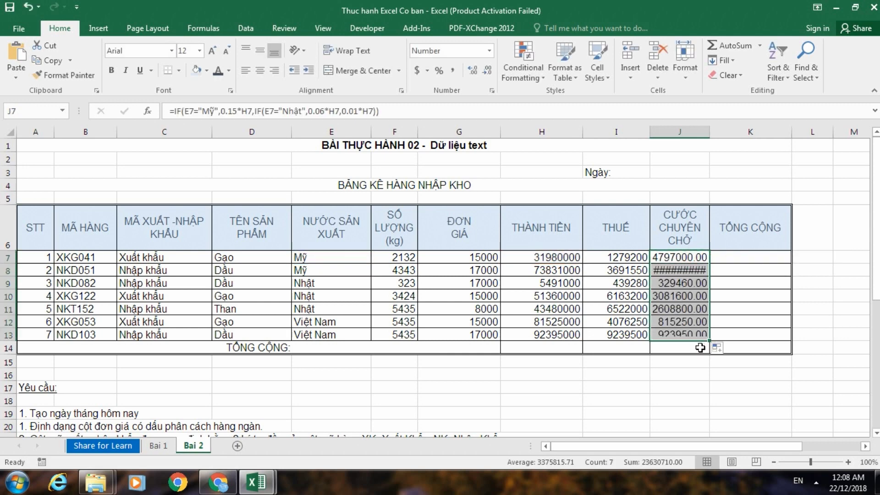
left_click(698, 299)
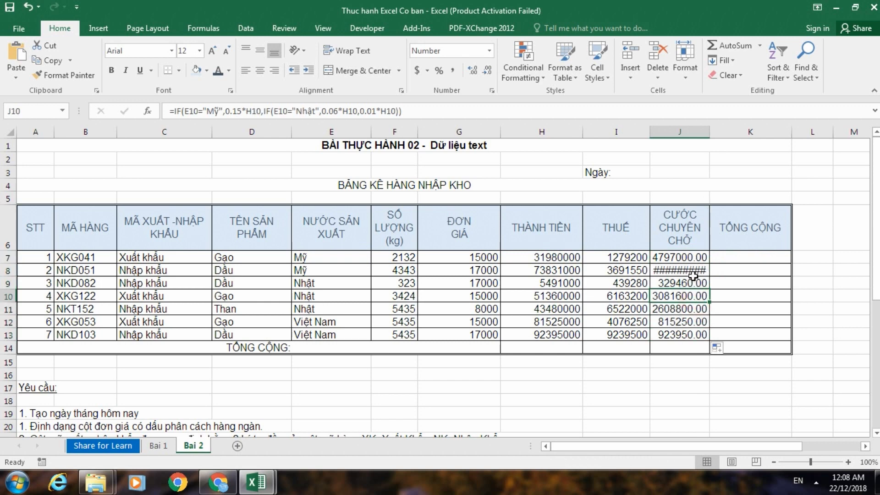
mouse_move(679, 271)
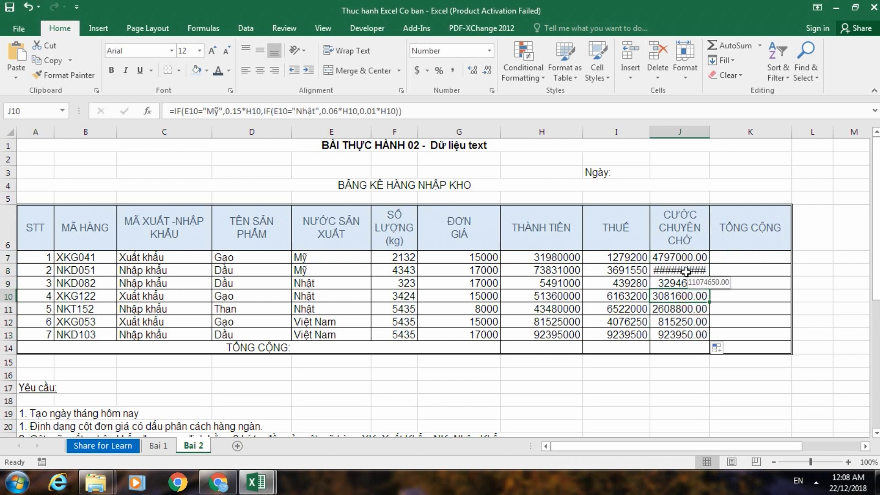
left_click(686, 271)
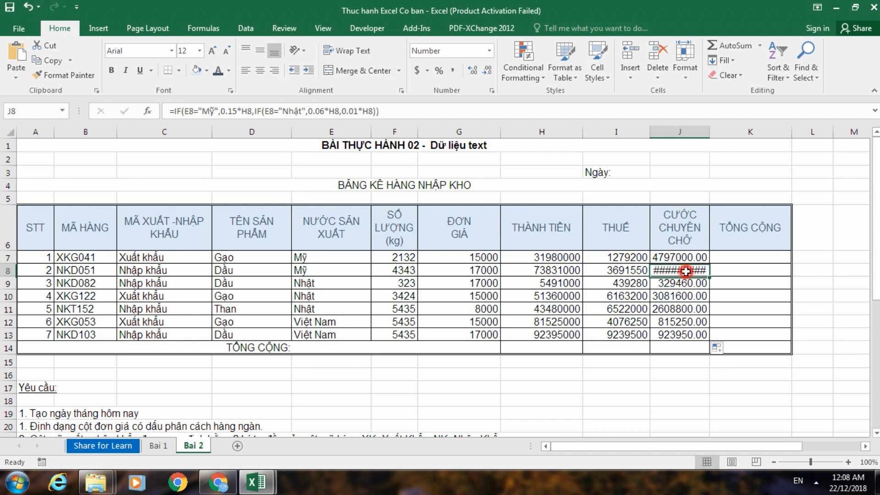
left_click(686, 295)
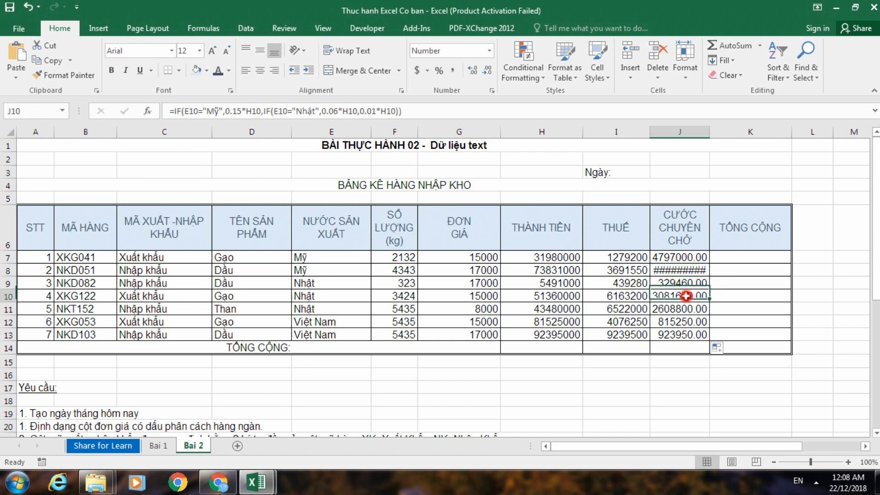
left_click(686, 270)
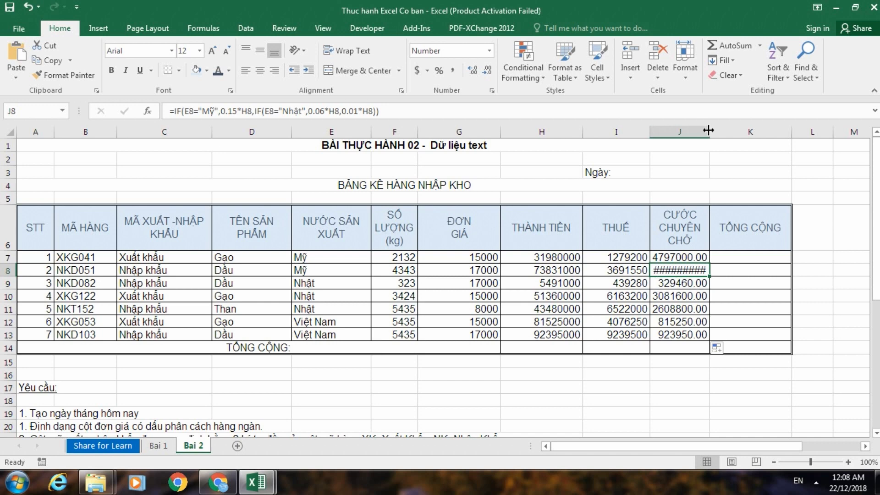
left_click_drag(710, 132, 727, 137)
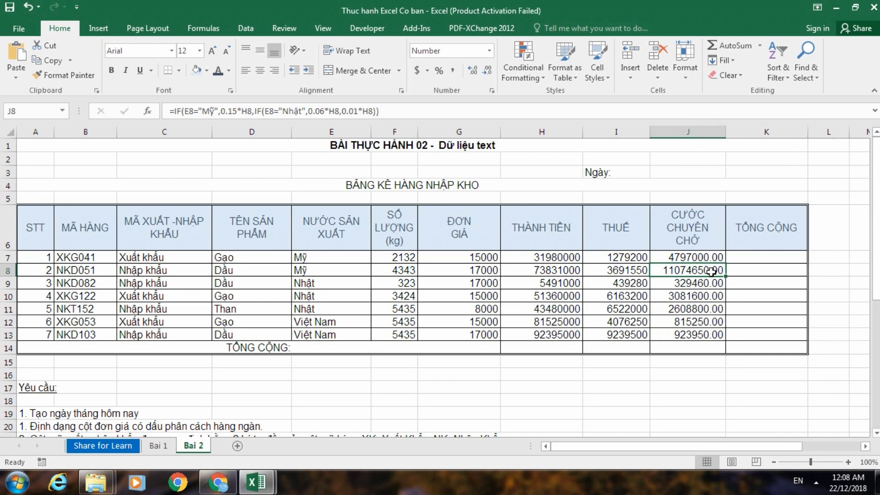
left_click(705, 308)
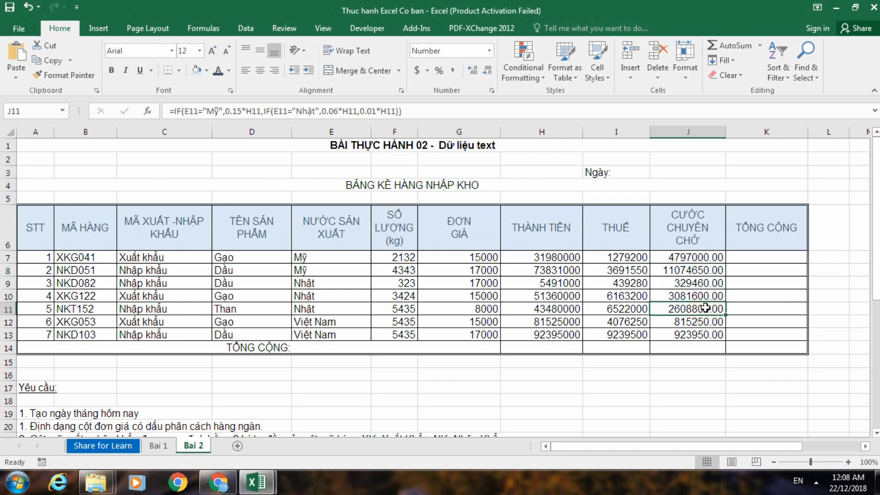
Step: Enter =H7+I7+J7 in K7 as the first product's total
left_click(763, 257)
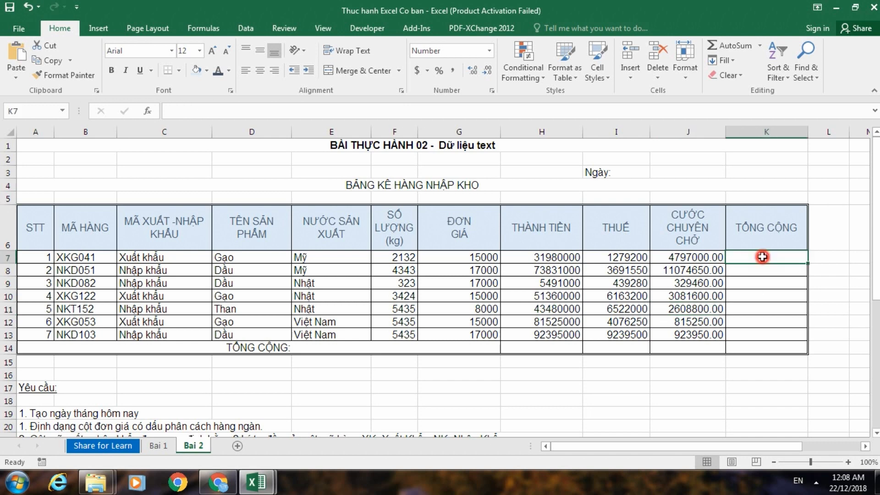
type("=")
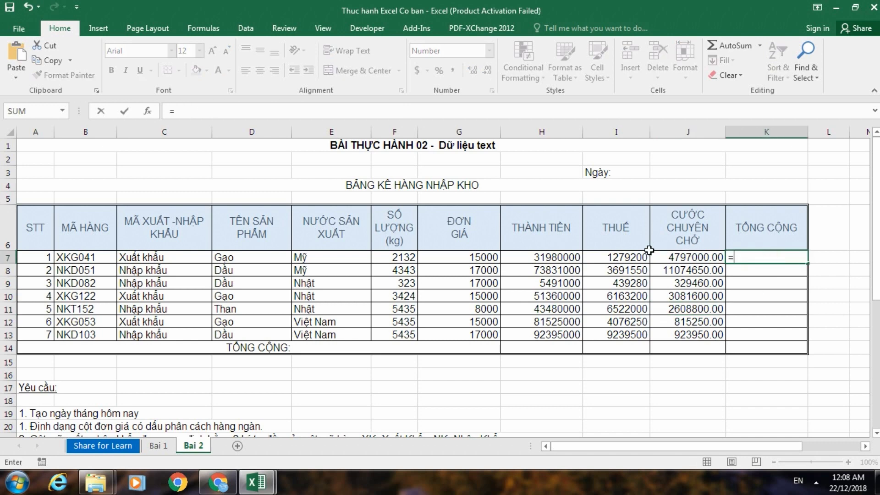
left_click(555, 256)
type("+")
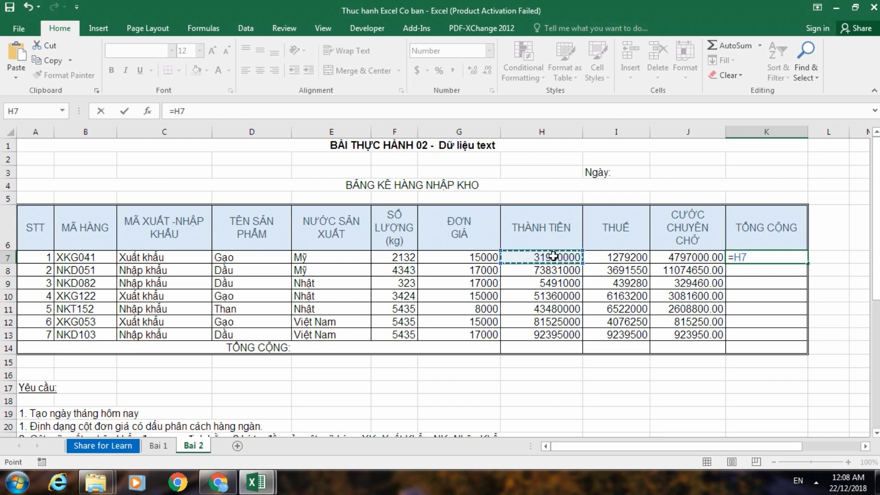
left_click(607, 257)
type("+")
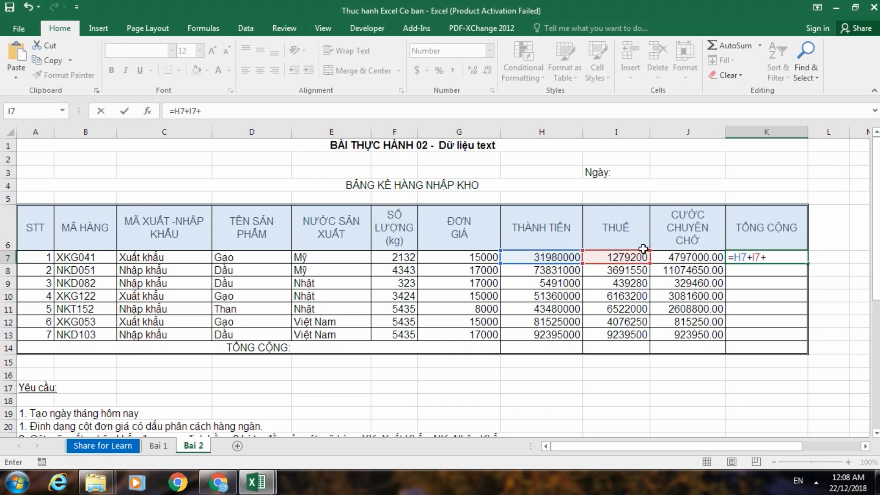
left_click(686, 259)
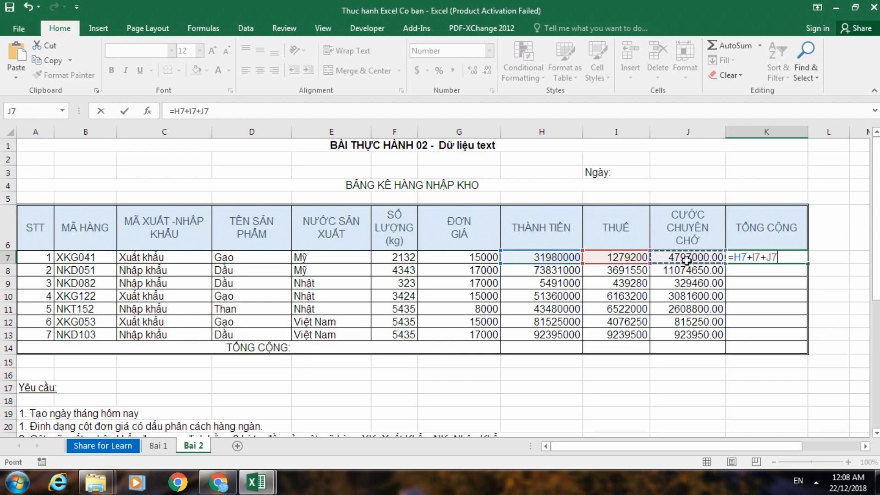
key("Return")
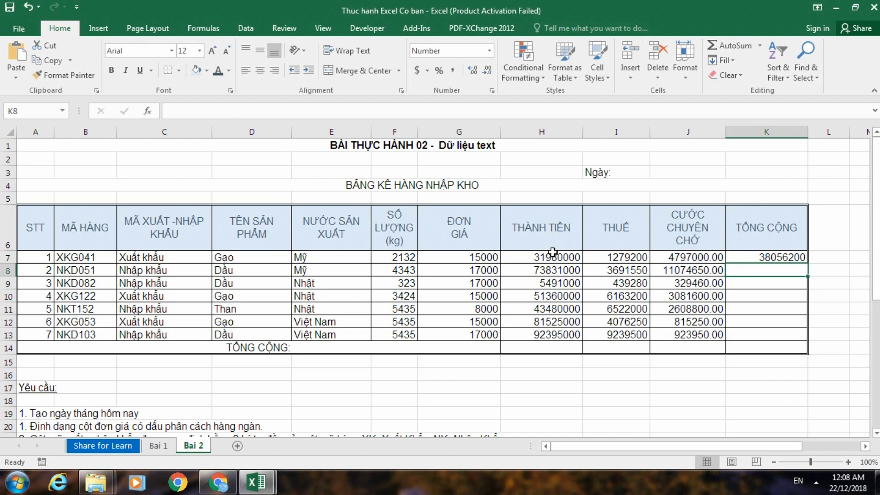
Step: Fill the K7 total formula down to K13, totalling 38056200 through 102558450
left_click(797, 260)
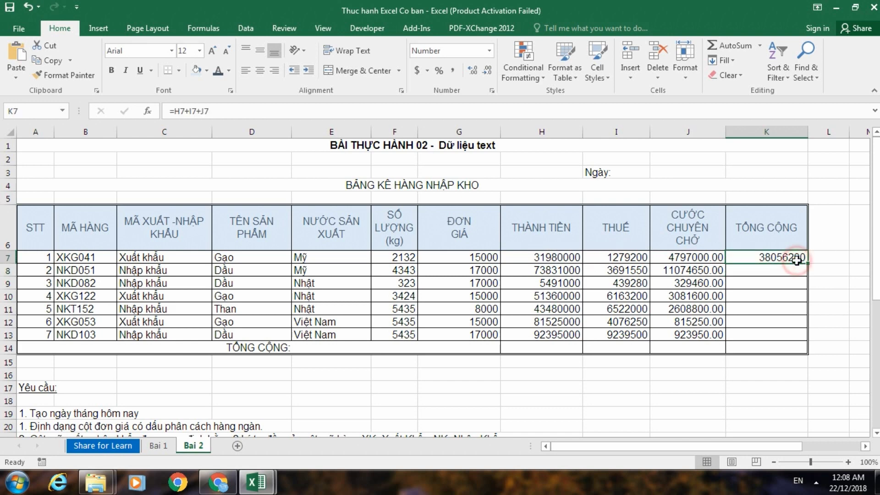
left_click_drag(808, 263, 814, 336)
left_click(741, 381)
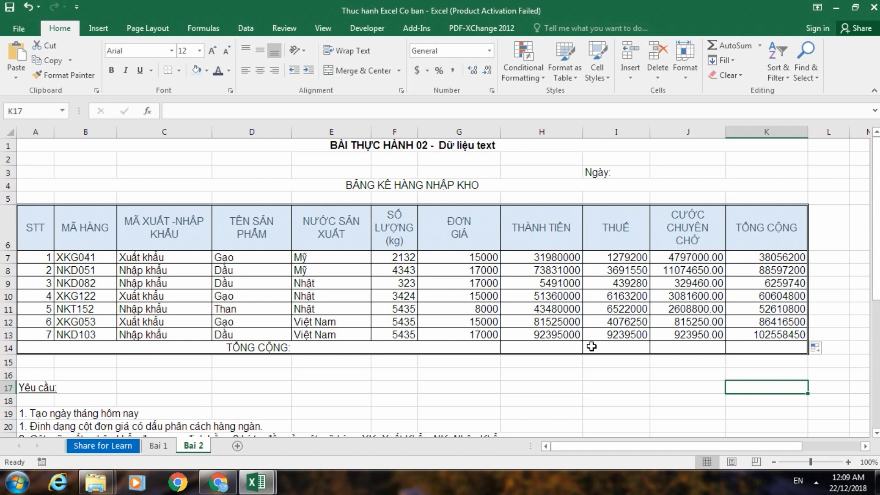
Step: Enter =SUM(H7:H13) in H14 and copy it across to K14
left_click(546, 349)
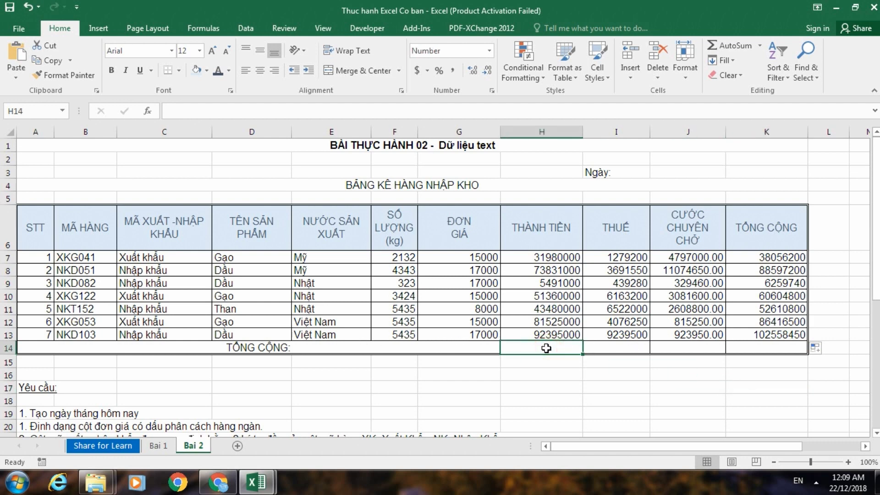
type("=s")
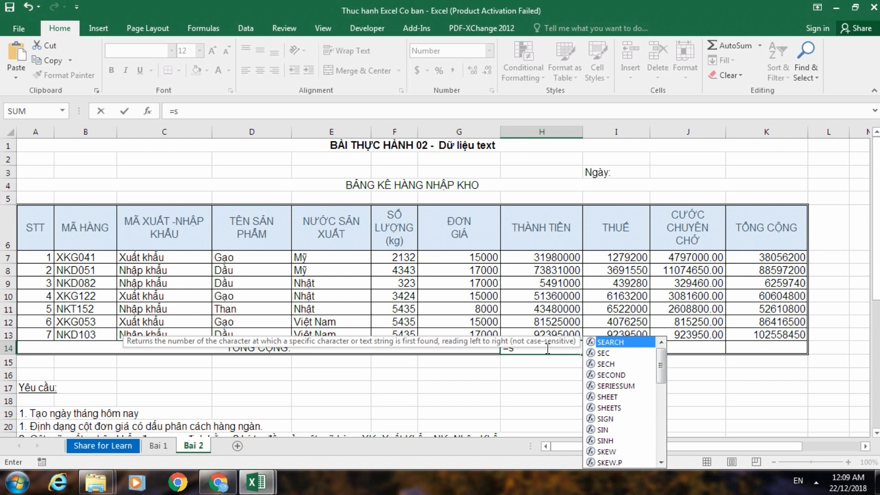
type("um(")
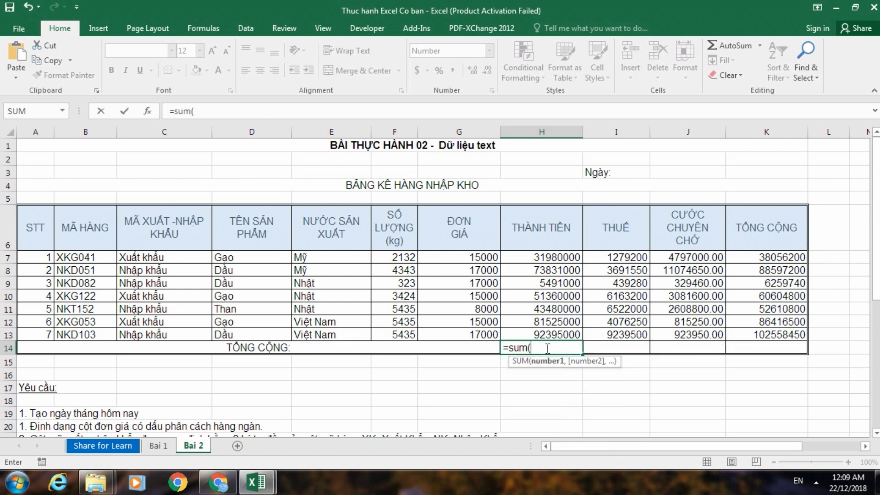
left_click_drag(560, 258, 561, 334)
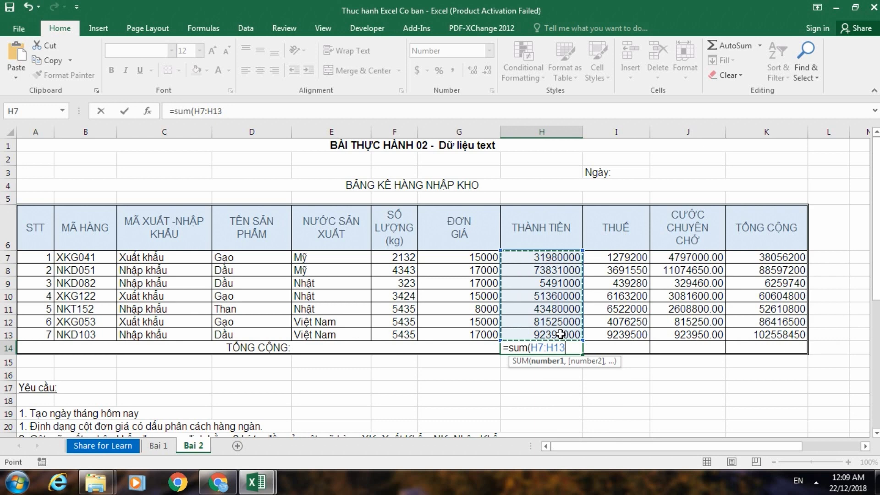
key("Return")
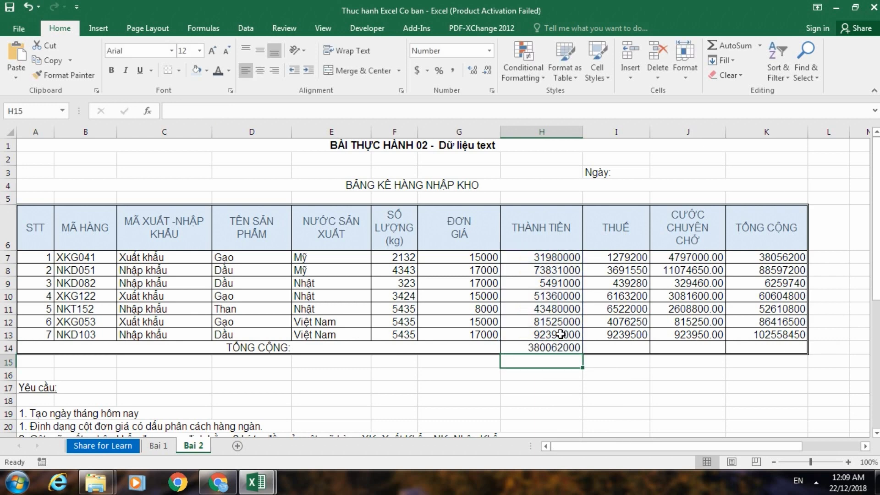
left_click(561, 347)
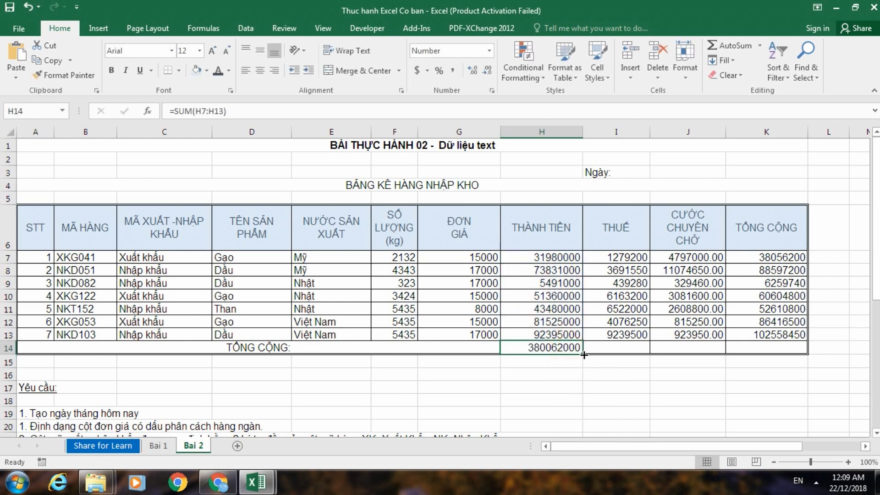
left_click_drag(584, 354, 763, 361)
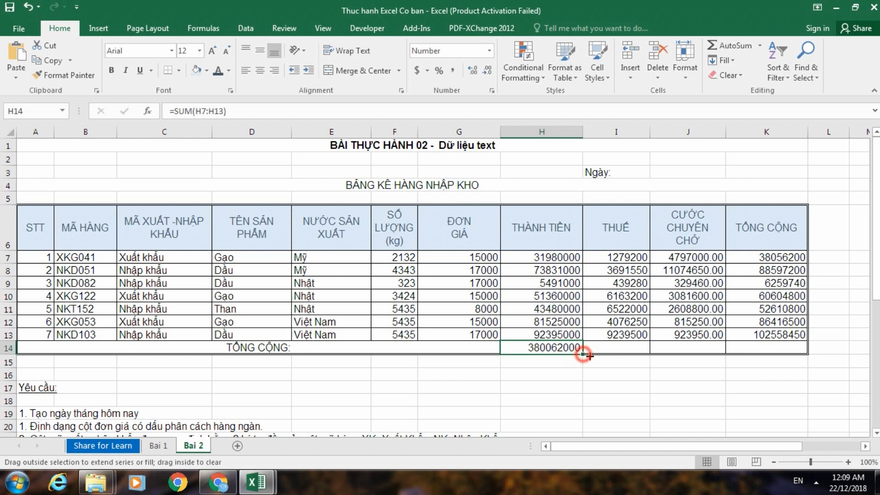
Step: Check the sum formulas in K14 and I14 without changing them
double_click(765, 349)
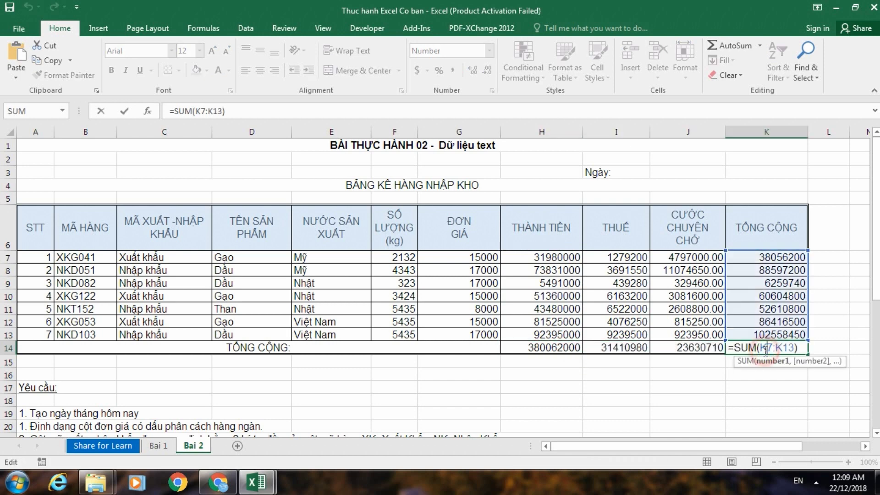
key("Escape")
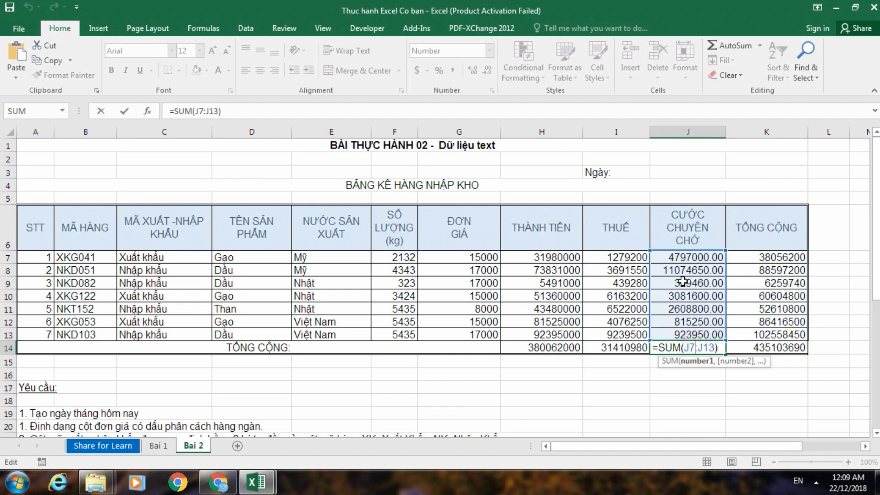
key("Return")
double_click(625, 347)
key("Escape")
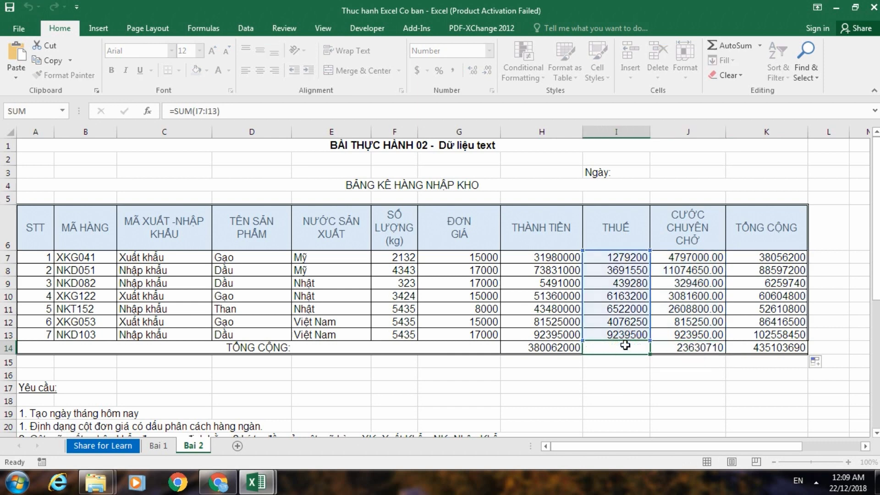
left_click(637, 389)
Step: Review the requirements below the table, then select the Đơn giá to TỔNG CỘNG values G7:K13
scroll(570, 382, "down", 1)
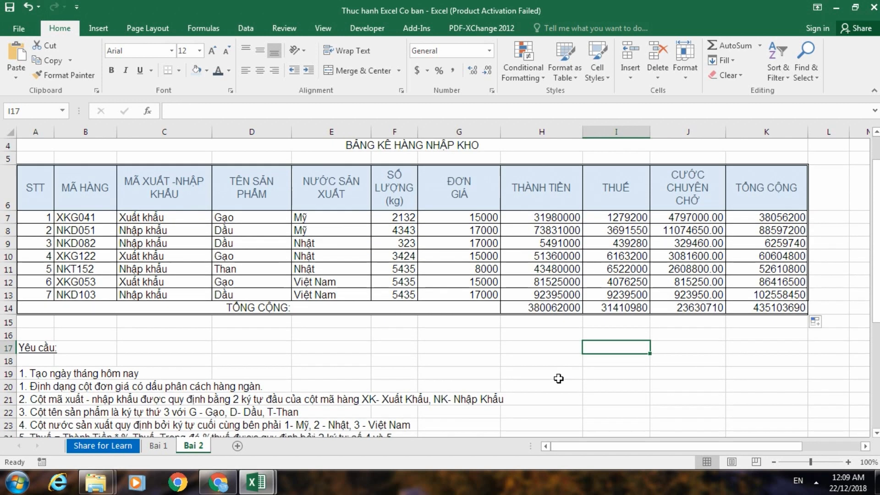
scroll(562, 379, "down", 1)
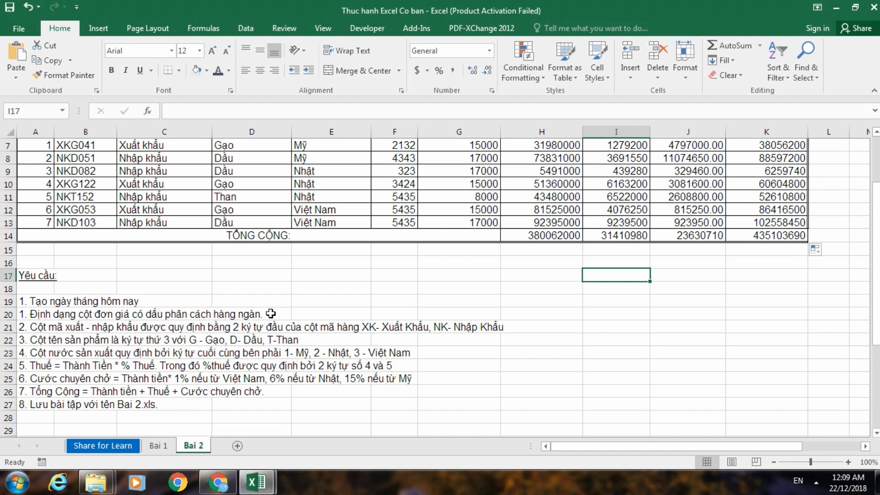
scroll(251, 318, "up", 1)
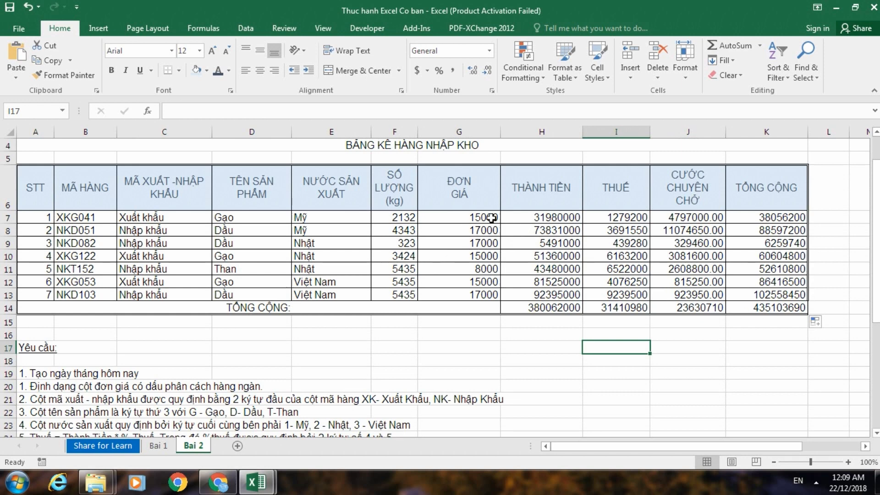
mouse_move(479, 218)
left_mouse_down()
mouse_move(667, 288)
mouse_move(746, 295)
left_mouse_up()
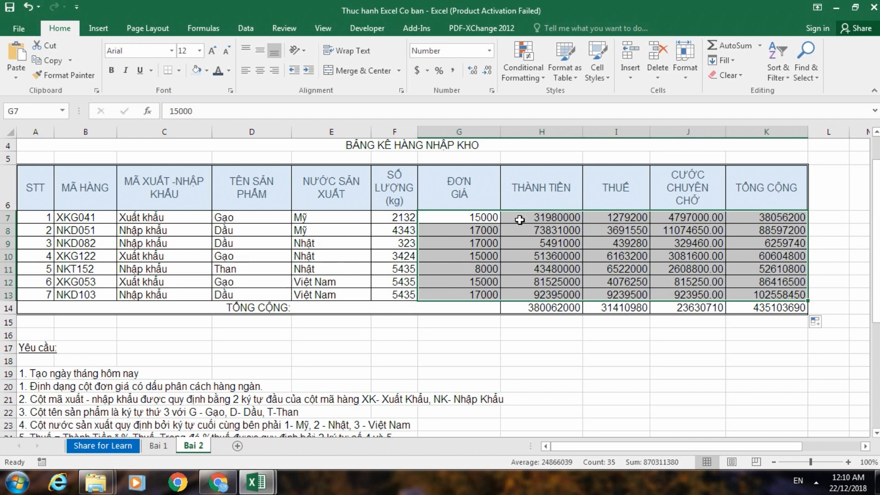
Step: Give G7:K13 the Number format with a 1000 separator, then check formulas in I9, H7 and H12
right_click(520, 220)
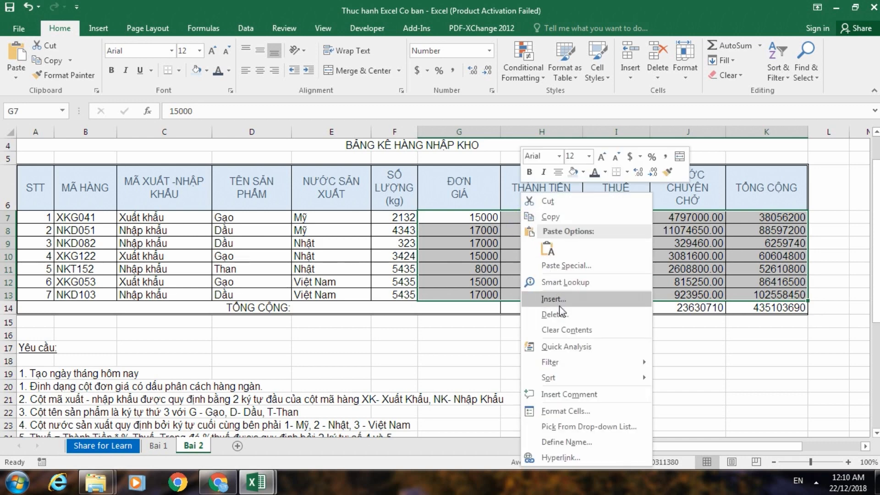
left_click(590, 412)
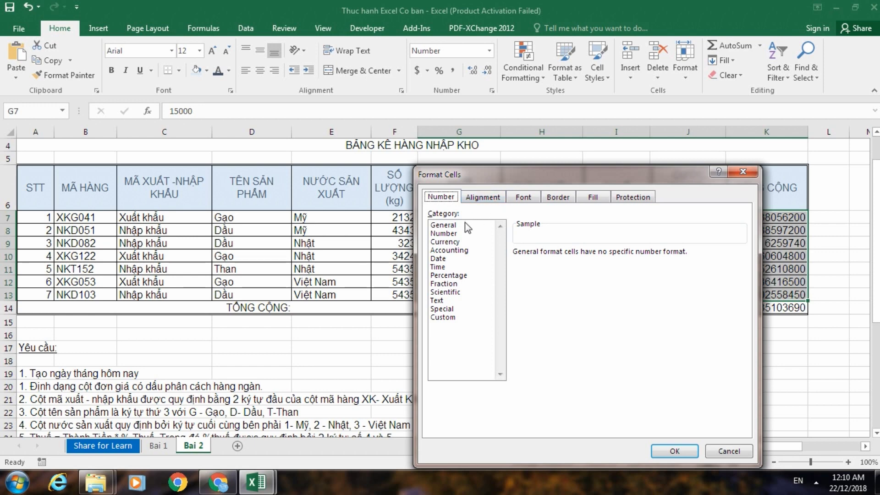
left_click(452, 232)
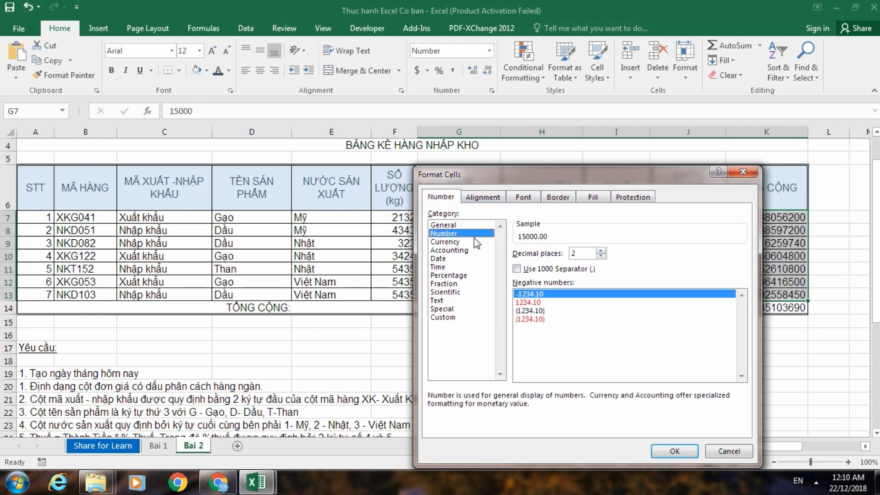
left_click(518, 270)
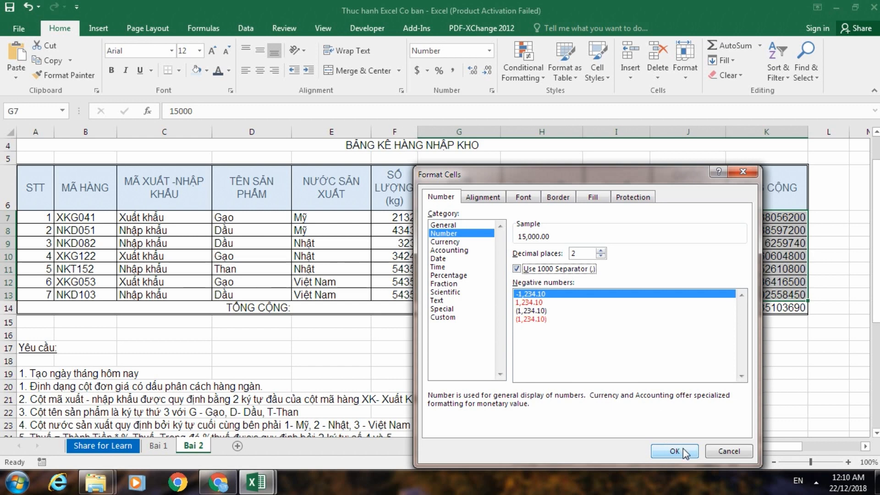
left_click(673, 451)
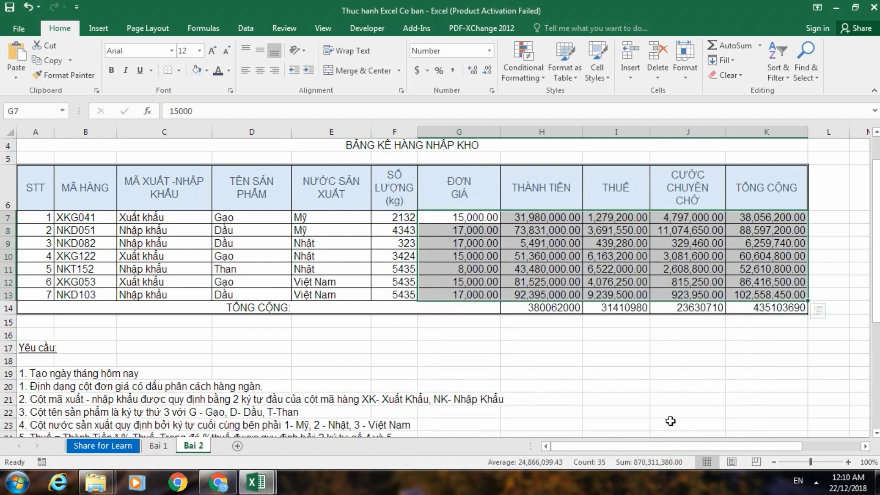
left_click(596, 247)
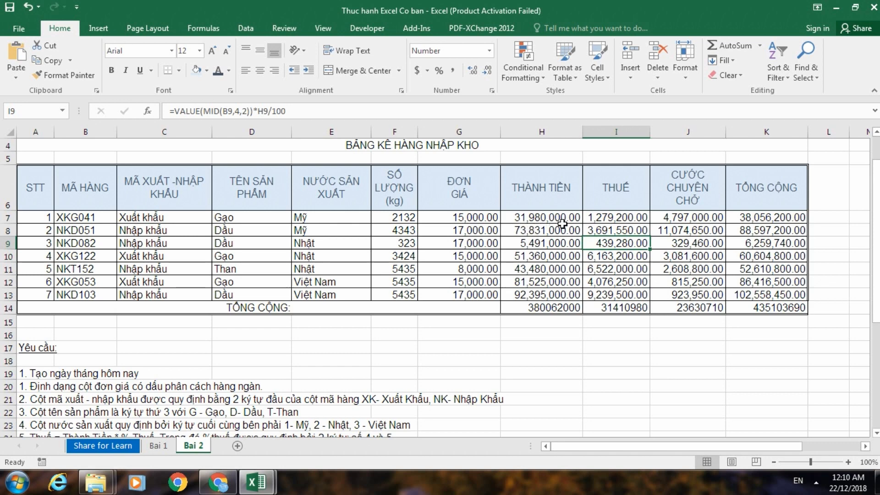
left_click(550, 222)
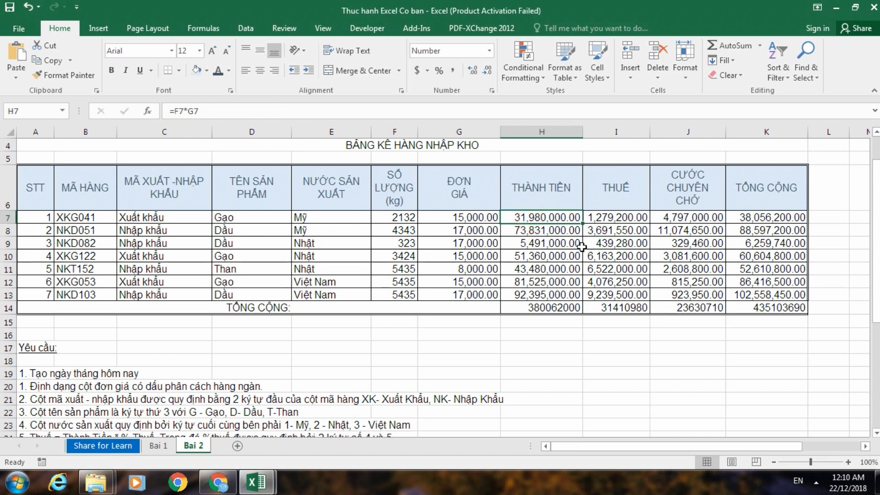
left_click(559, 283)
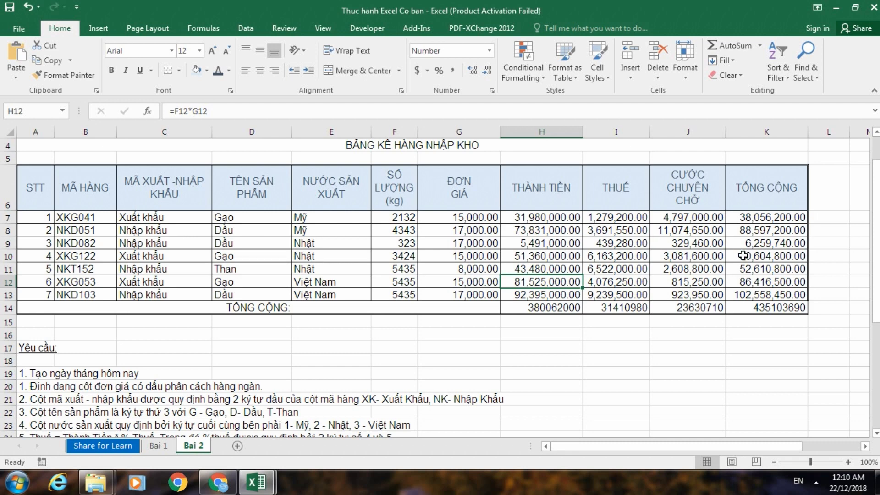
Step: Format the totals H14:K14 as Number with thousands separators and two decimal places
left_click_drag(564, 308, 784, 308)
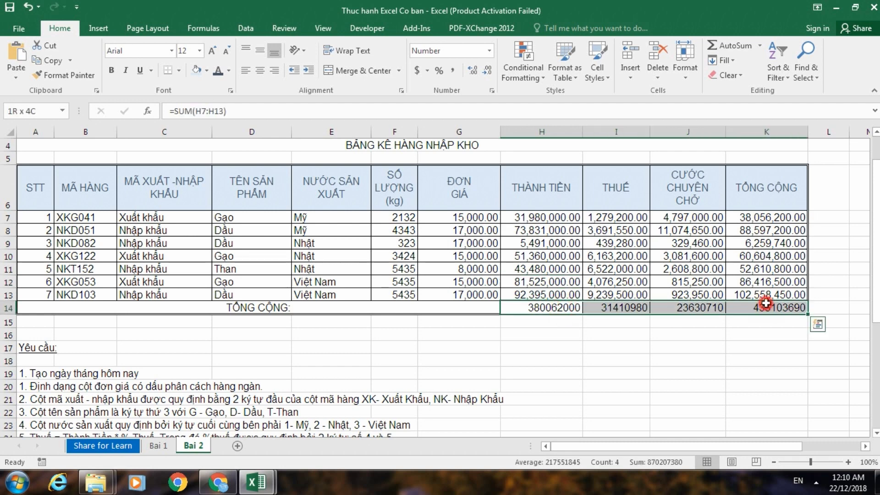
right_click(569, 312)
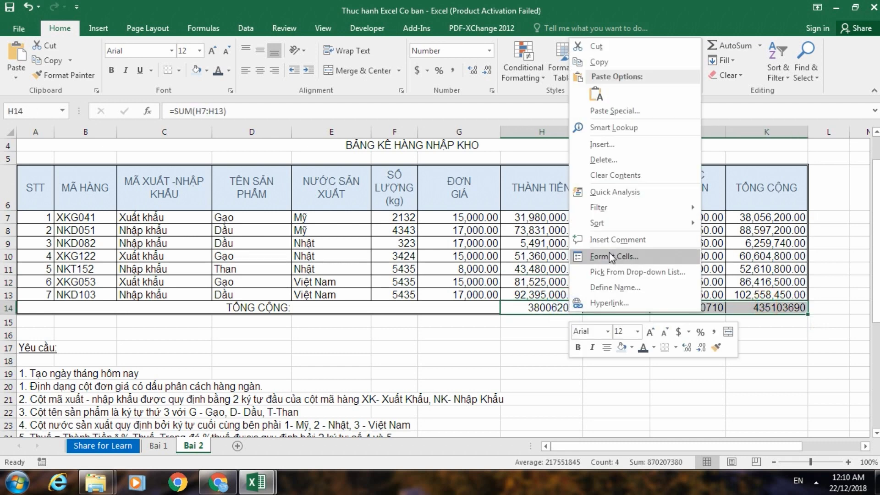
left_click(624, 256)
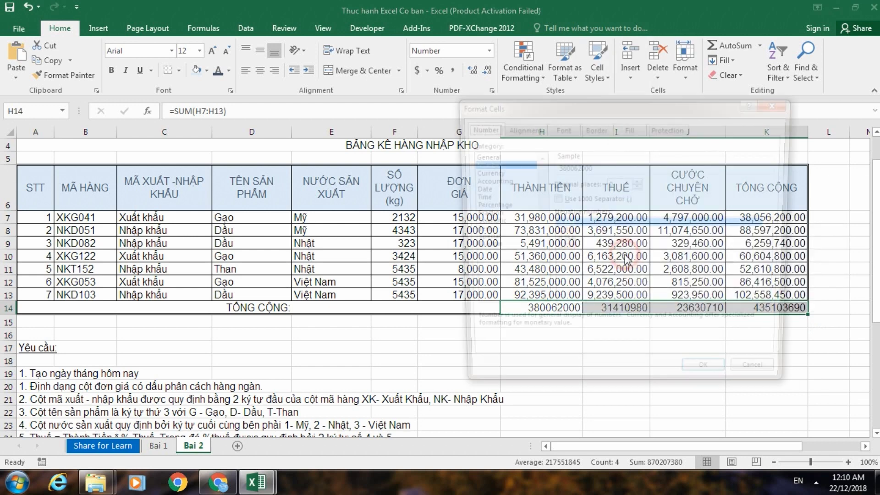
left_click(555, 199)
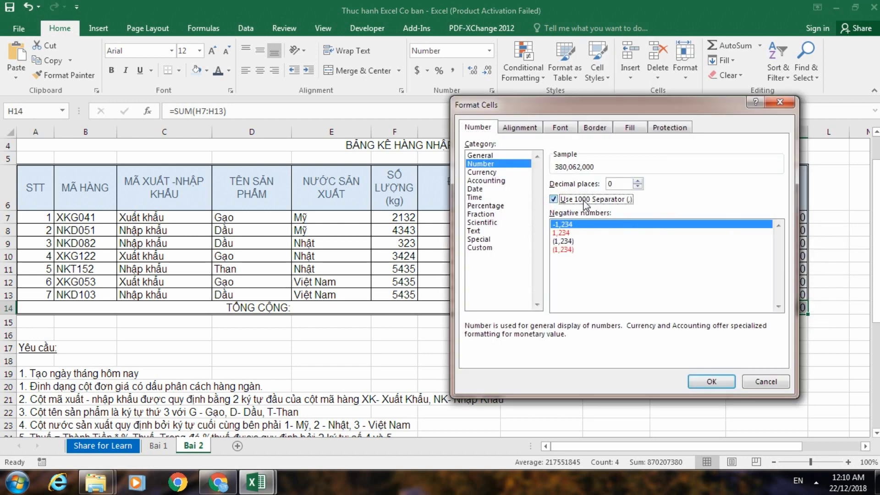
left_click(637, 182)
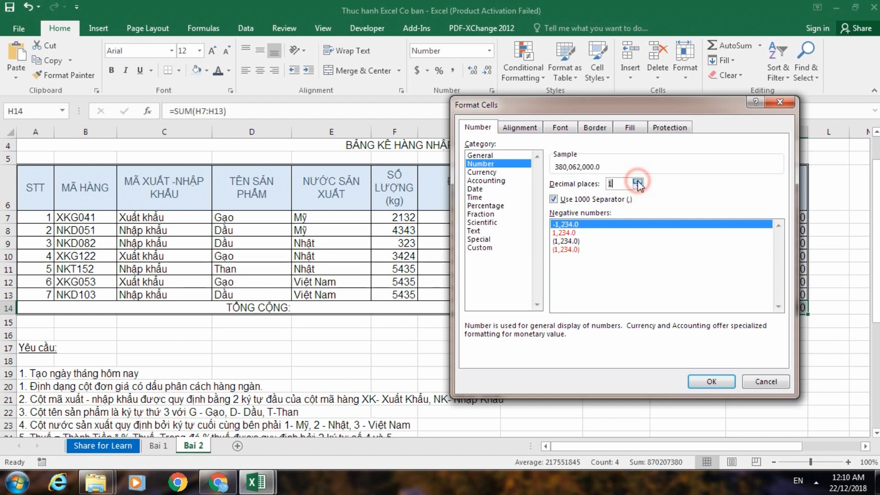
left_click(637, 181)
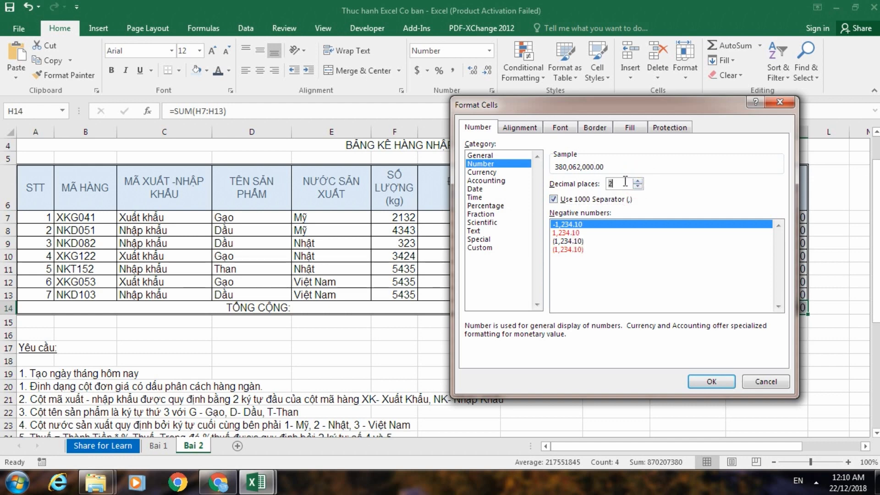
left_click(638, 187)
left_click(637, 181)
left_click(713, 384)
left_click(672, 343)
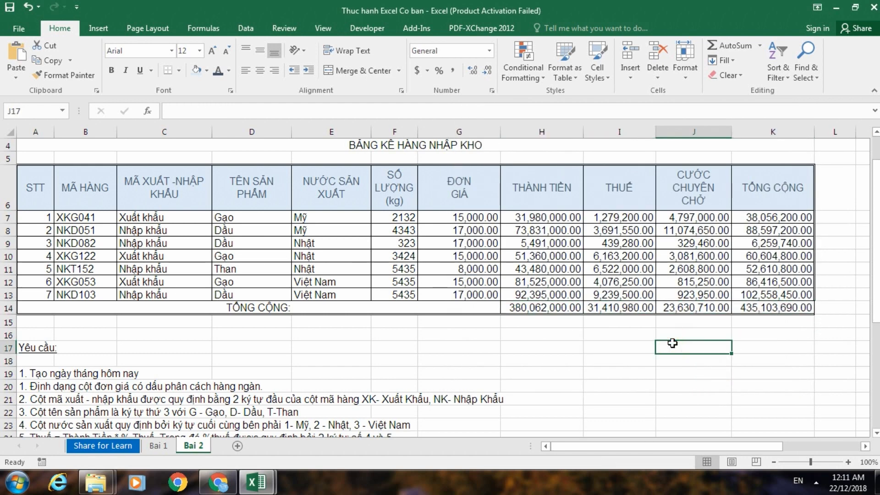
Step: Make the TỔNG CỘNG label and totals H14:K14 bold with blue font colour
left_click(552, 282)
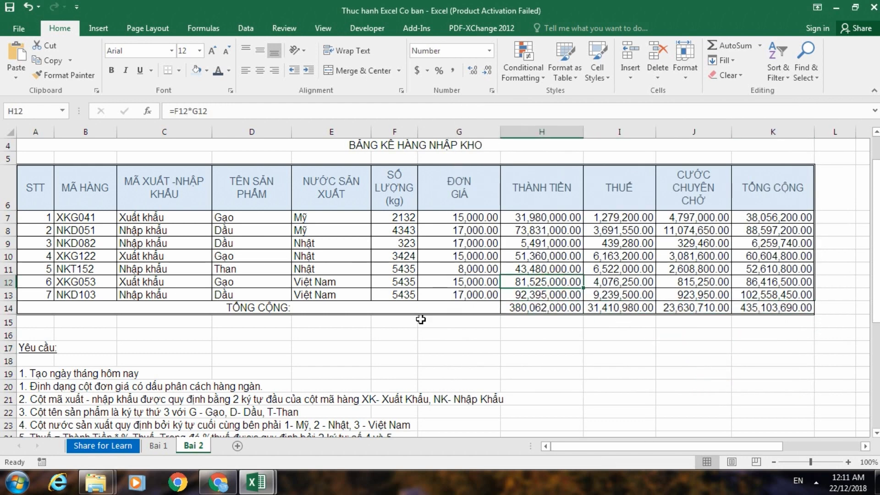
left_click(224, 310)
left_click_drag(543, 309, 784, 315)
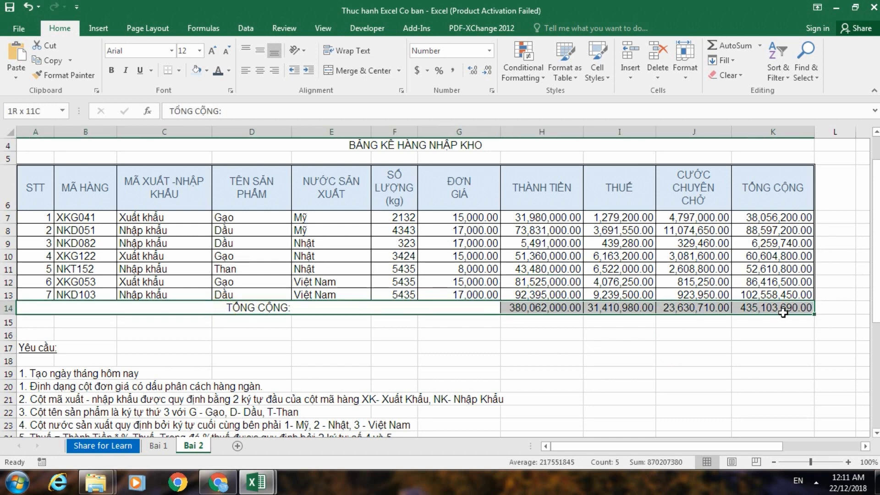
key("ctrl+b")
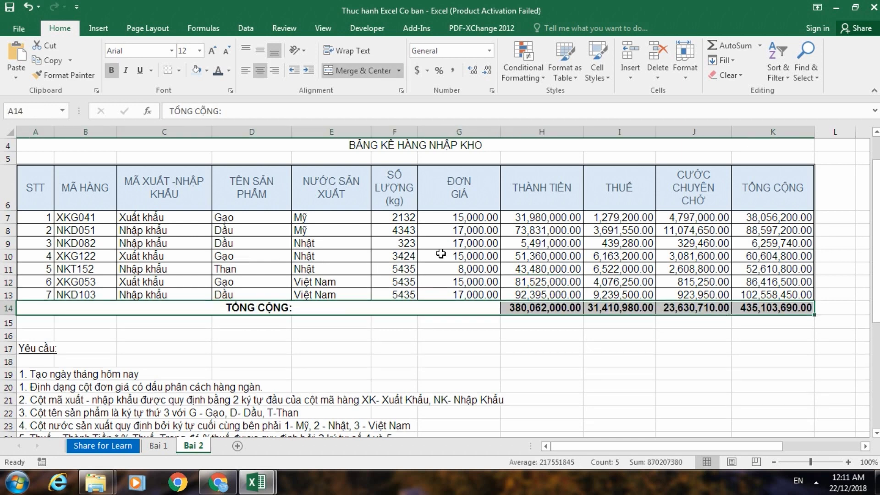
left_click(229, 70)
left_click(294, 185)
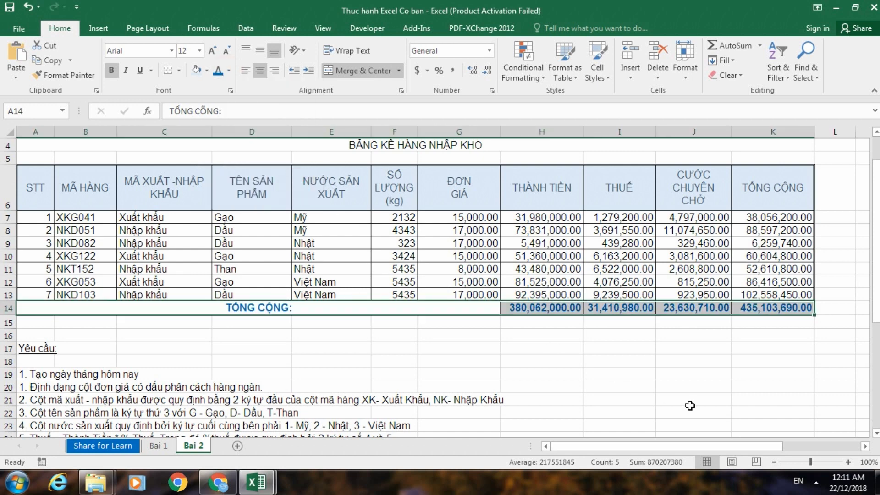
left_click(689, 392)
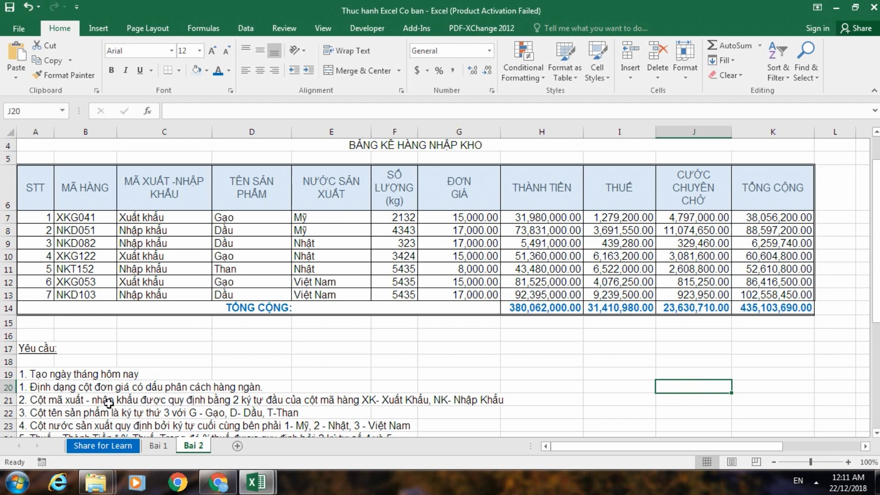
left_click(55, 376)
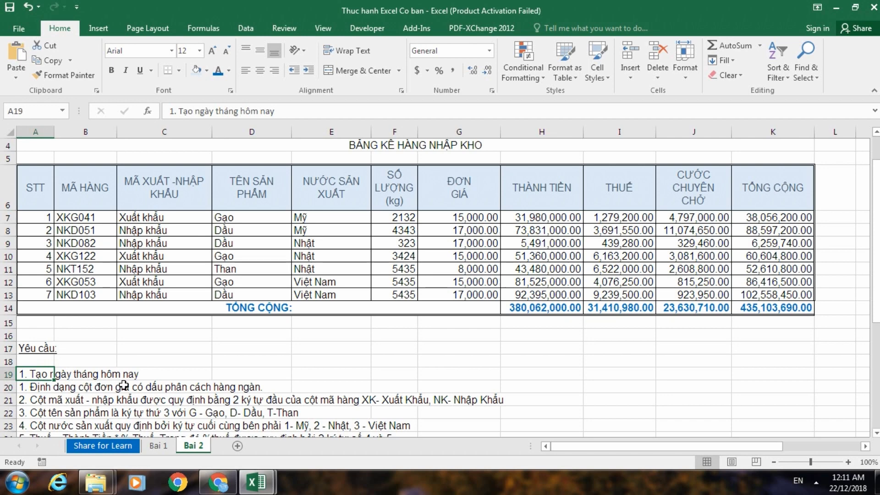
scroll(123, 386, "up", 1)
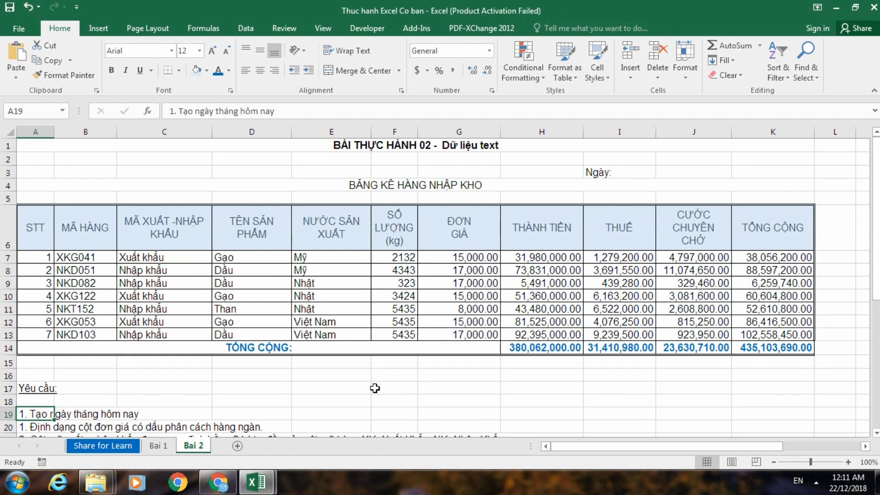
Step: Enter =TODAY() in J3 beside the Ngày: label so it shows 22/12/2018
left_click(466, 392)
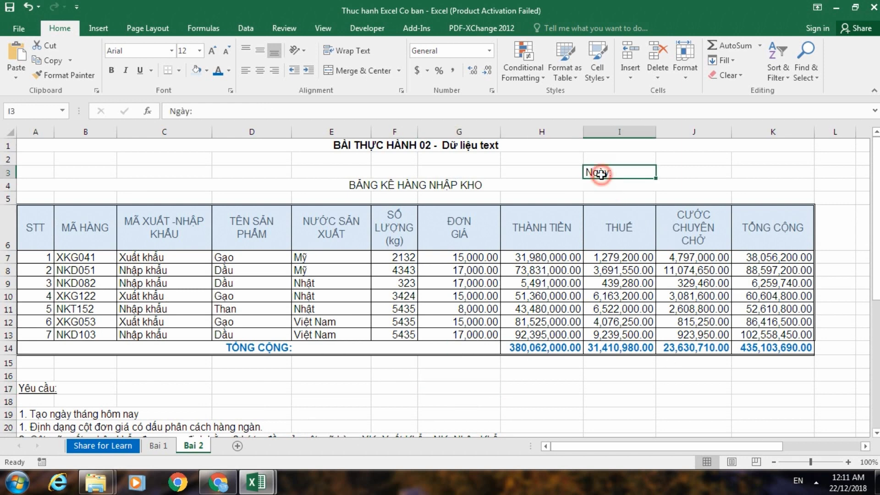
left_click(608, 173)
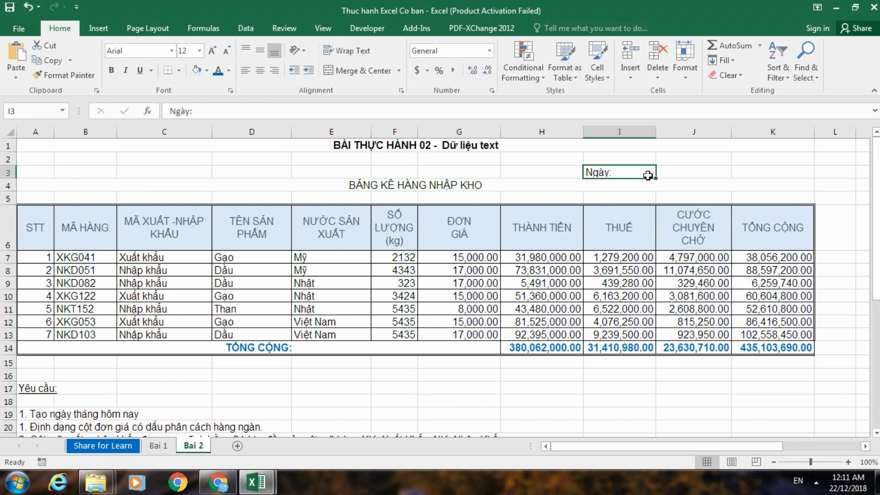
left_click(681, 178)
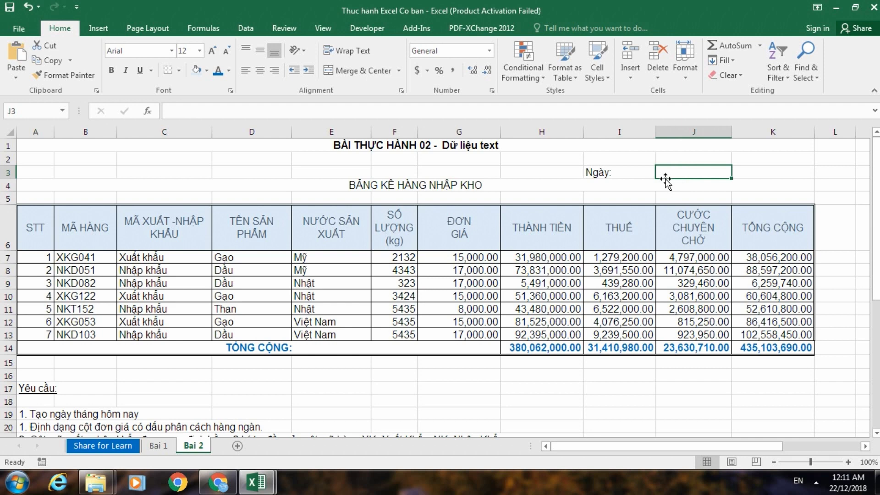
type("=")
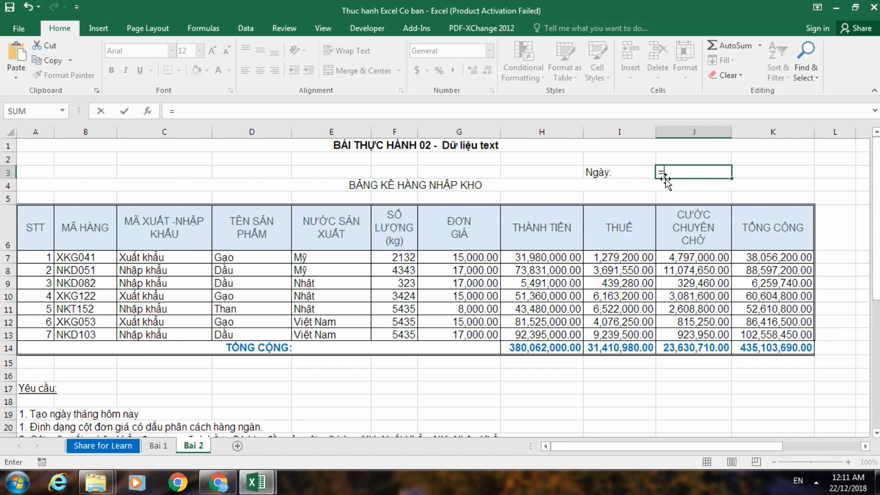
type("today")
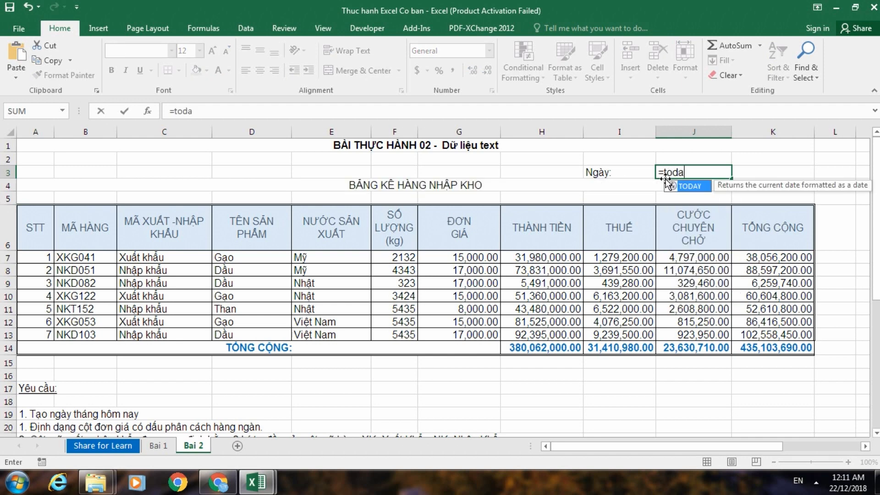
type("(")
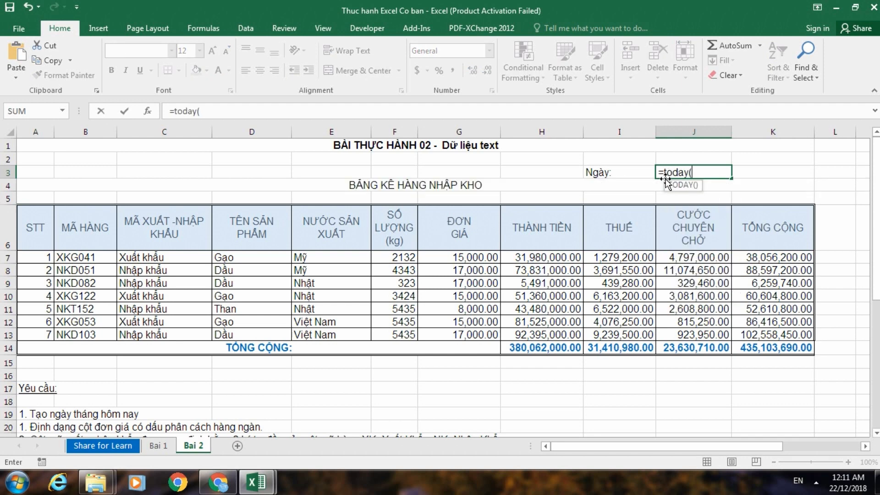
type(")")
key("Return")
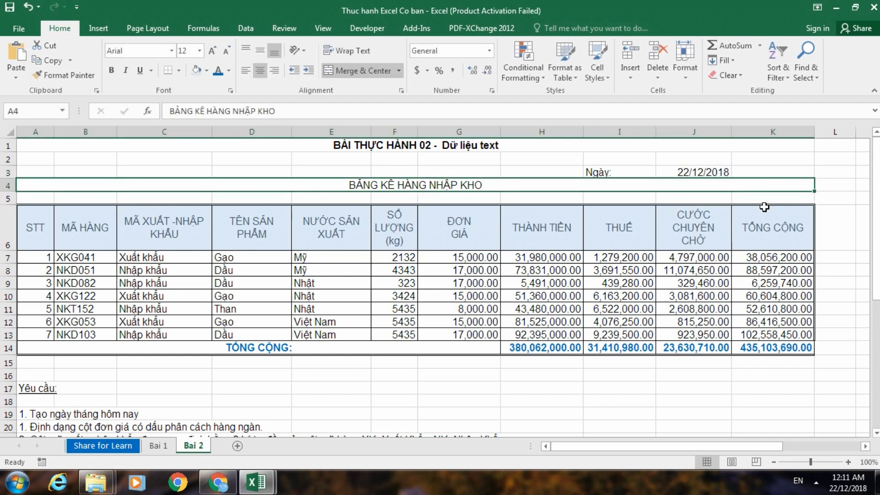
left_click(752, 173)
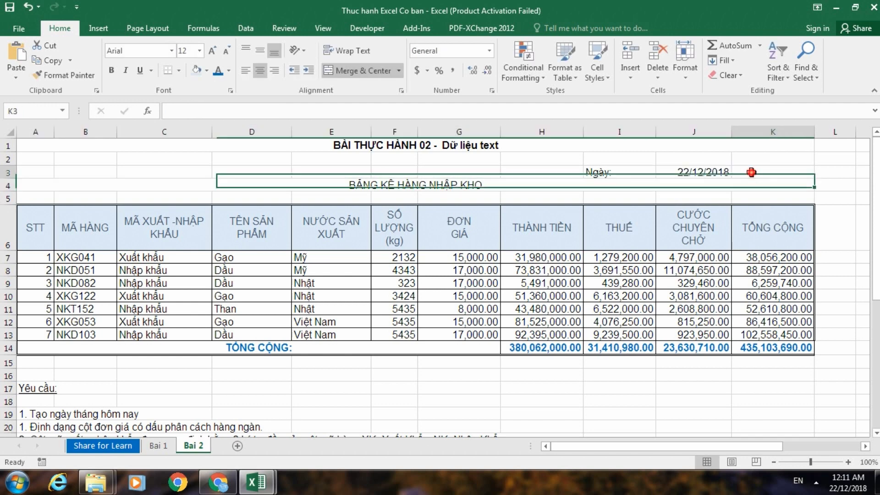
left_click(701, 176)
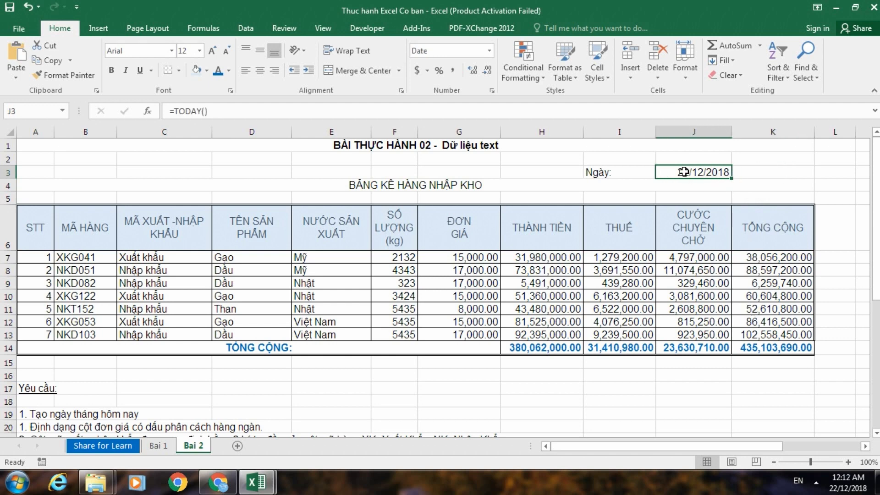
scroll(659, 294, "down", 1)
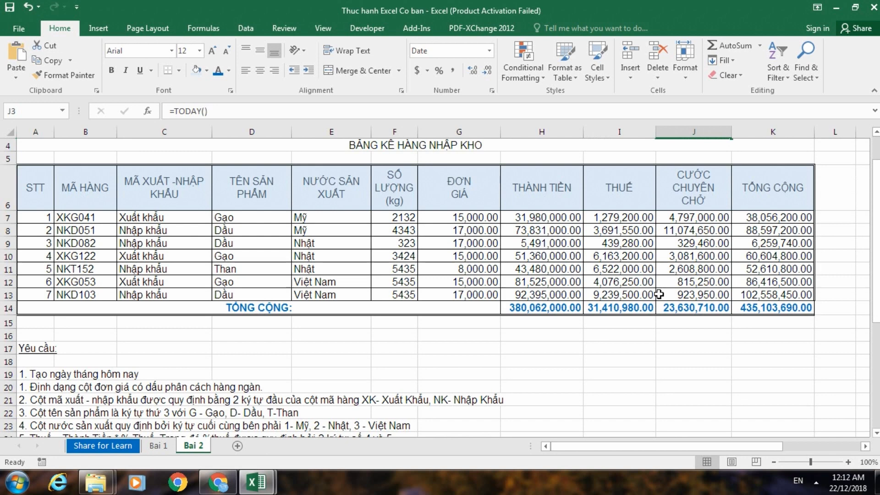
Step: Scroll down the Bai 2 sheet to the Mã hàng product table in rows 32–39
scroll(658, 294, "up", 1)
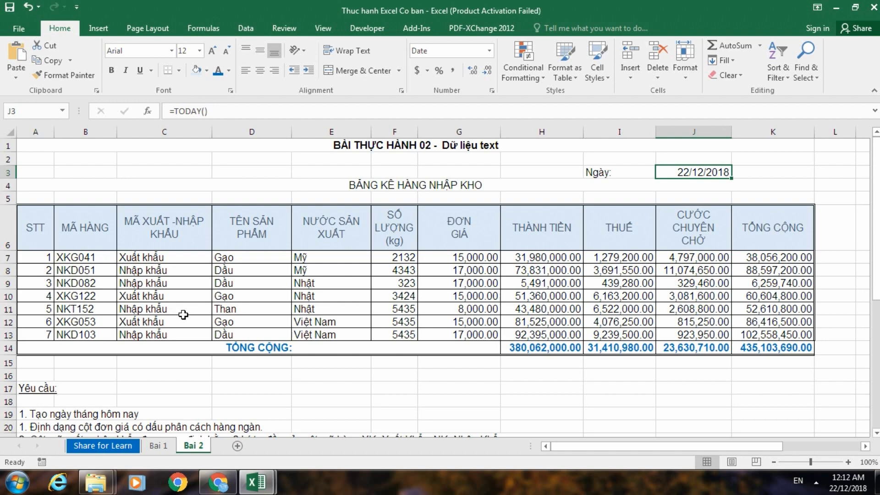
scroll(183, 314, "down", 2)
scroll(190, 319, "up", 2)
scroll(190, 319, "down", 1)
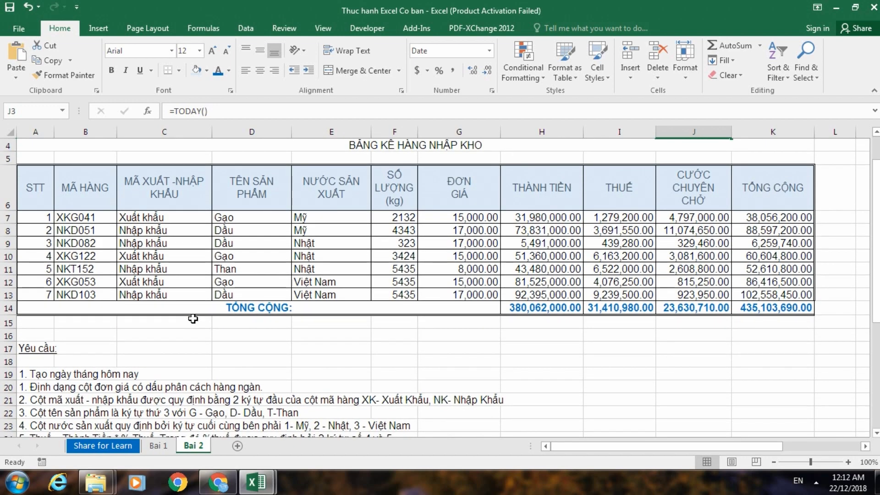
scroll(193, 317, "down", 2)
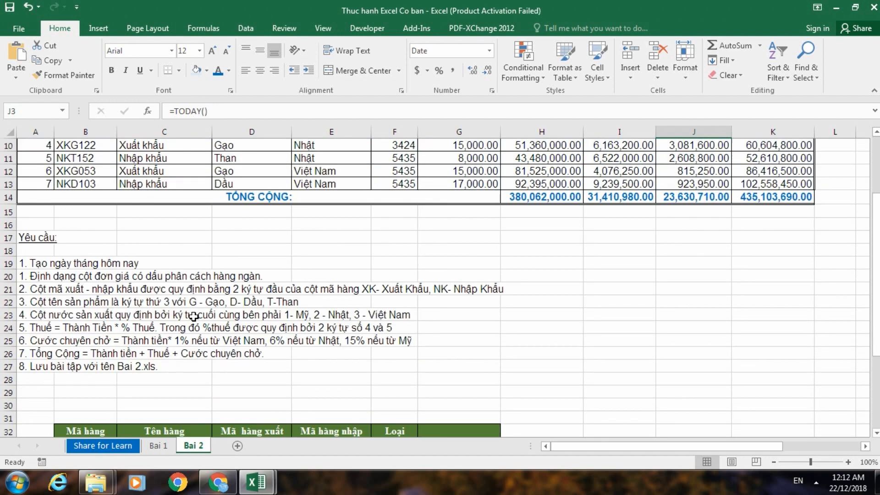
scroll(195, 317, "down", 1)
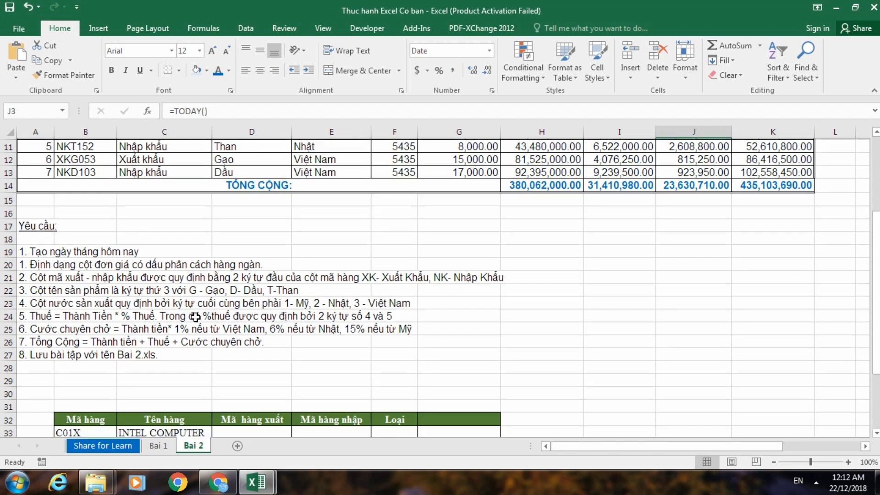
scroll(196, 316, "down", 2)
scroll(195, 314, "down", 2)
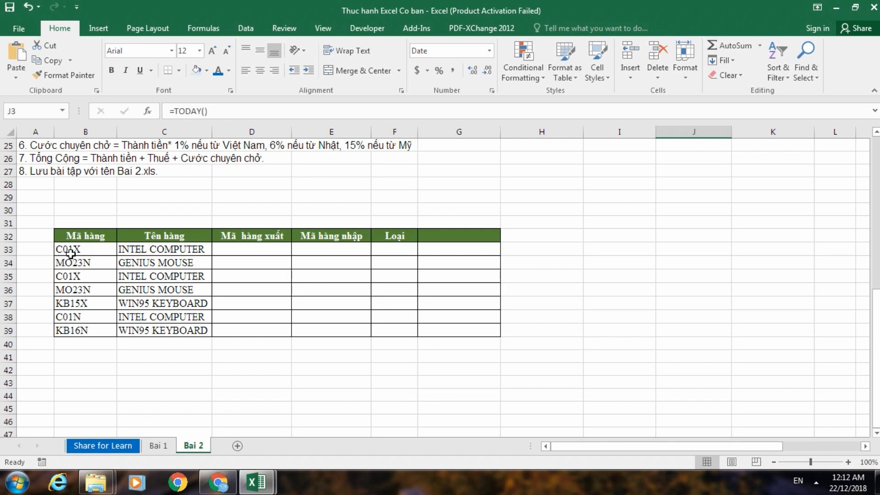
Step: Add the 'Chiều dai chuỗi' header in G32 and enter =LEN(B33) in G33, giving 4
left_click(452, 239)
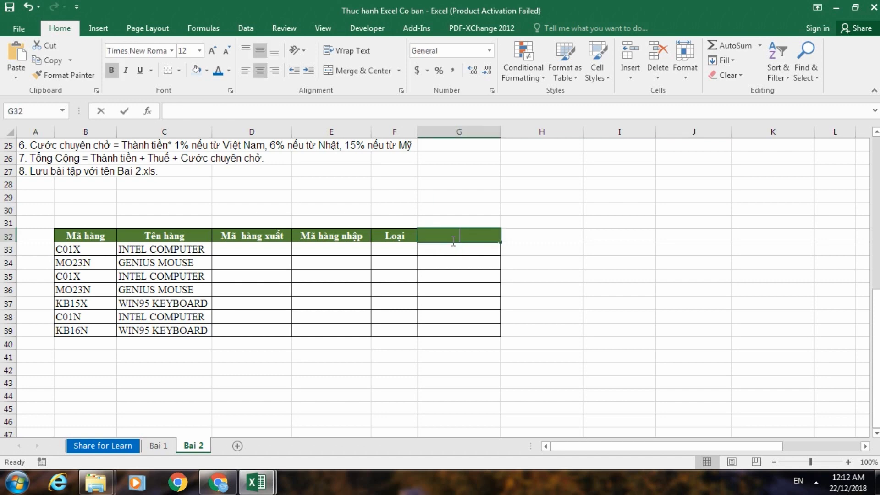
type("Chiều dai")
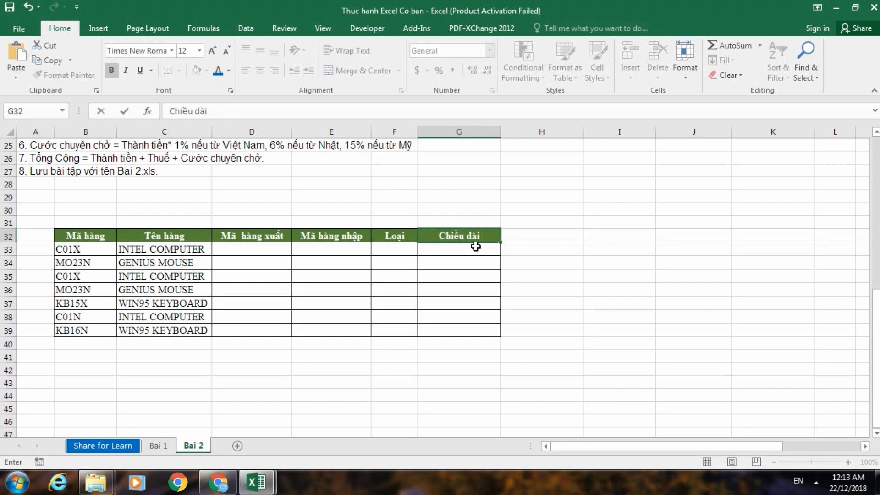
type(" chuỗi")
key("Return")
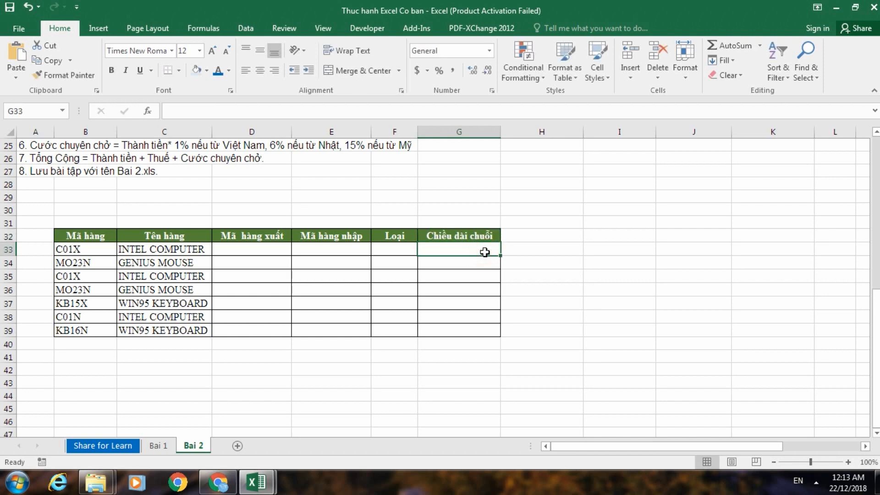
type("=")
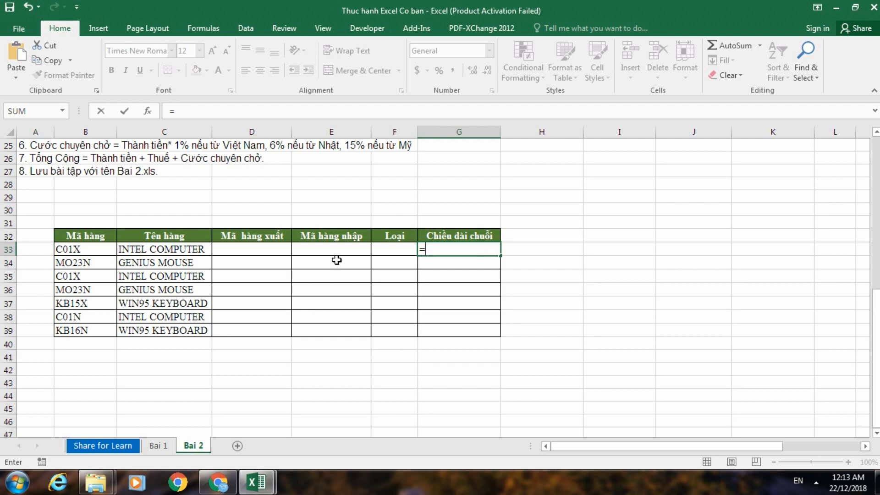
type("le")
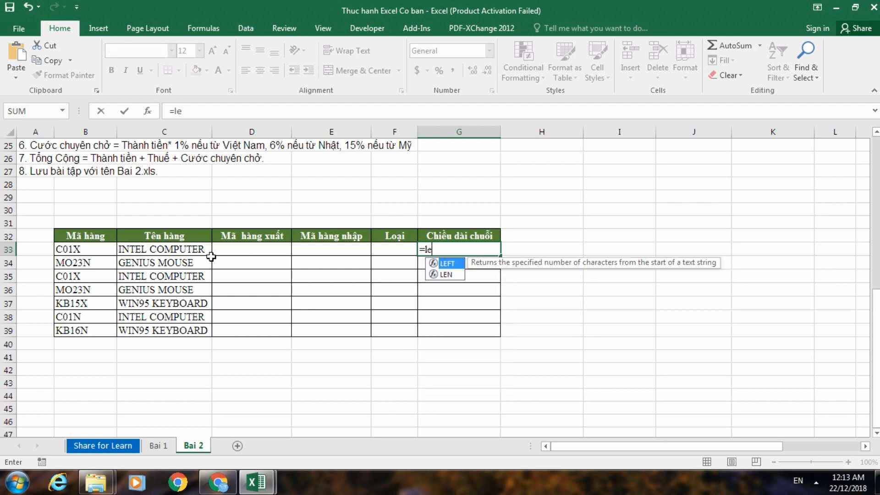
type("n")
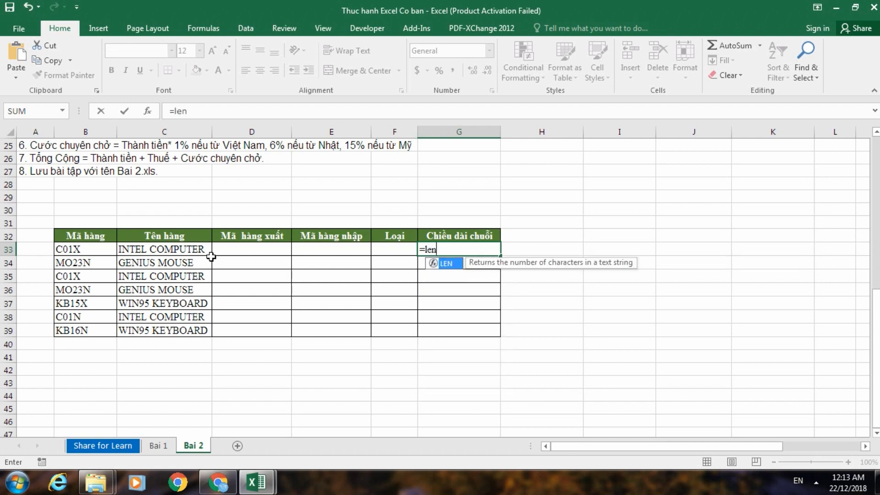
type("(")
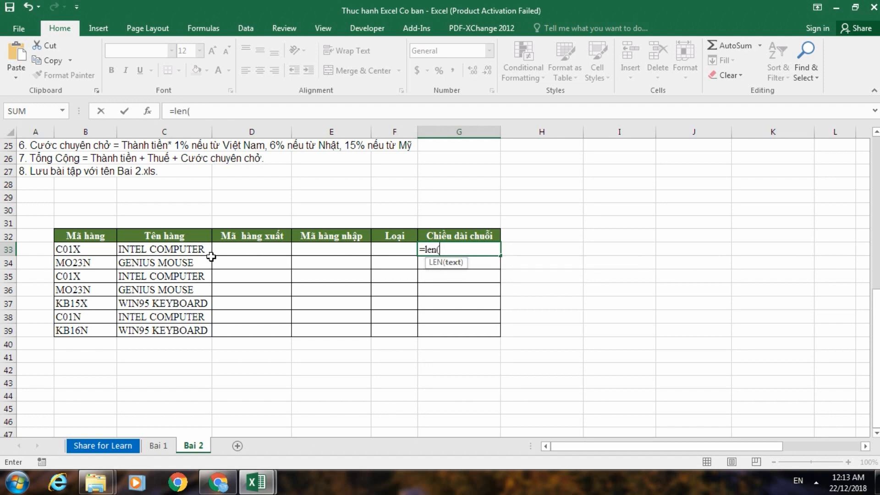
left_click(90, 252)
type(")")
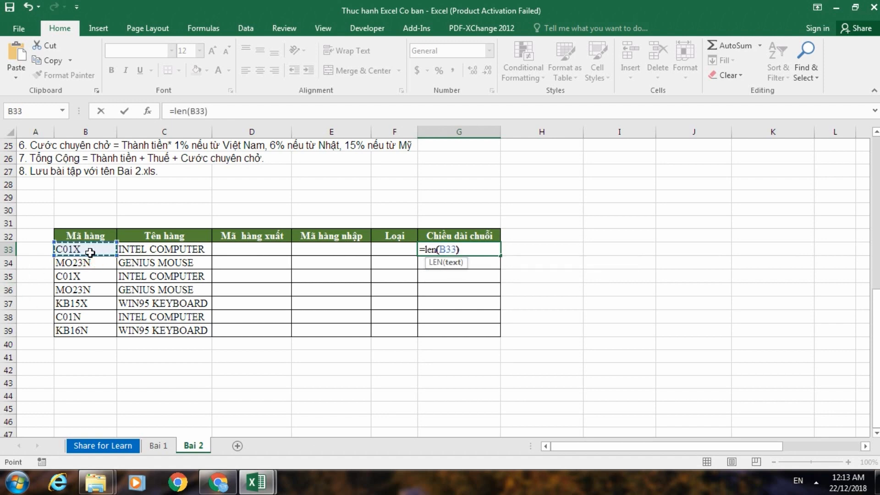
key("Return")
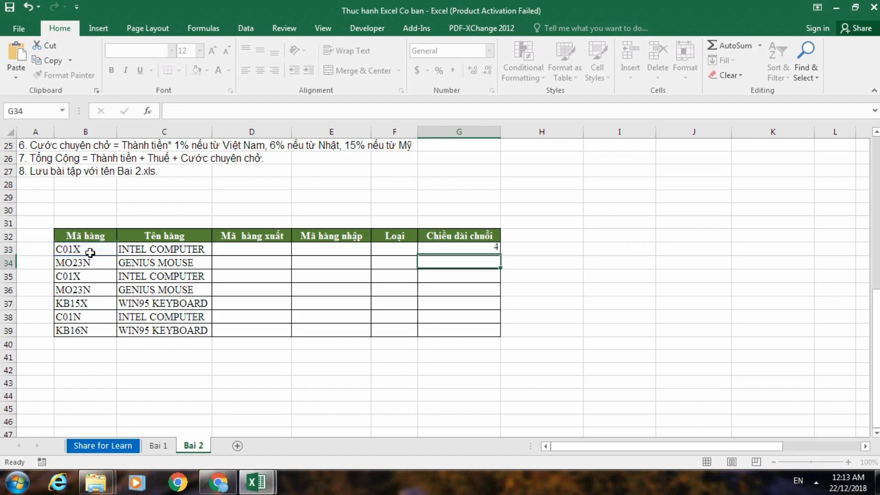
Step: Fill =LEN(B33) down to G39 for lengths 4, 5, 4, 5, 5, 4, 5, then inspect codes MO23N and C01X
left_click(480, 250)
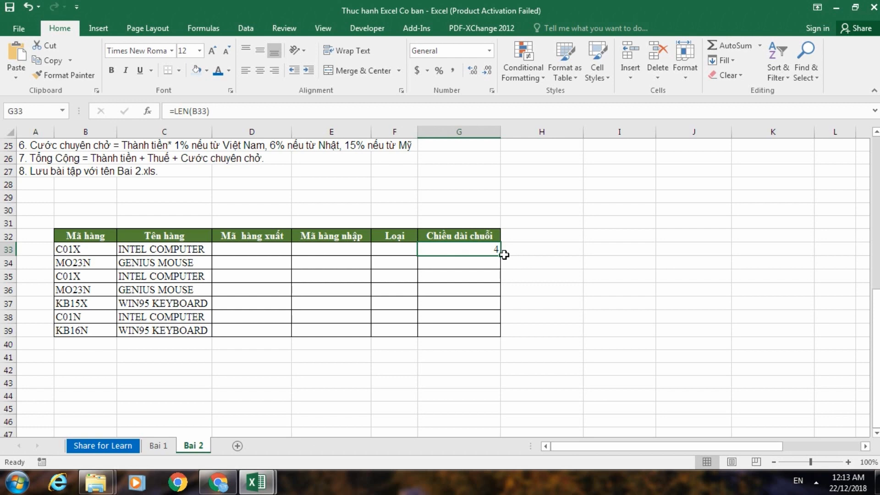
left_click_drag(501, 255, 503, 336)
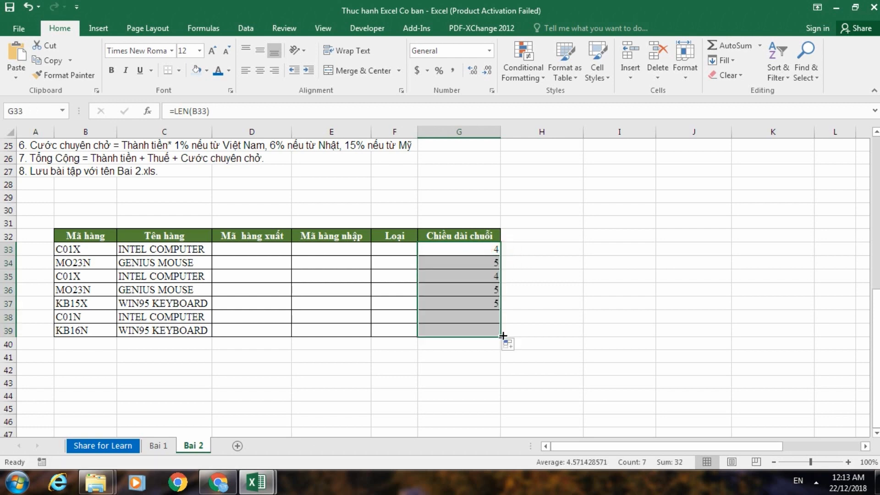
left_click(461, 285)
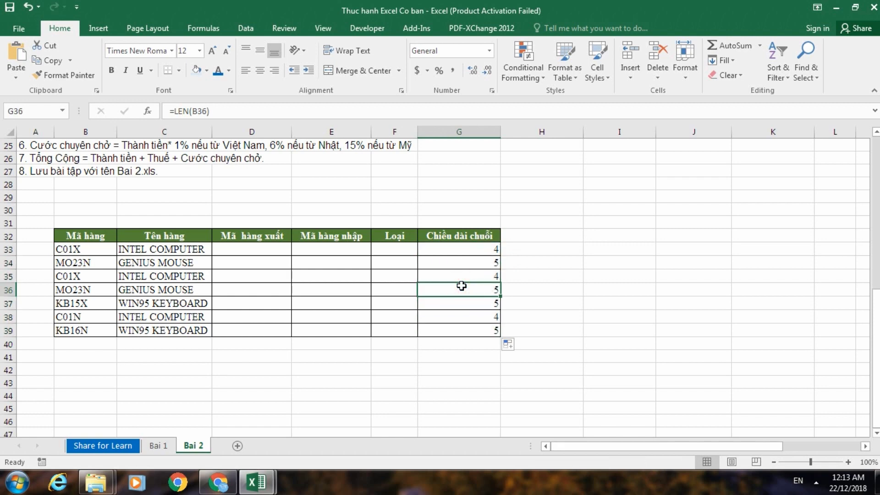
left_click(577, 287)
left_click(536, 342)
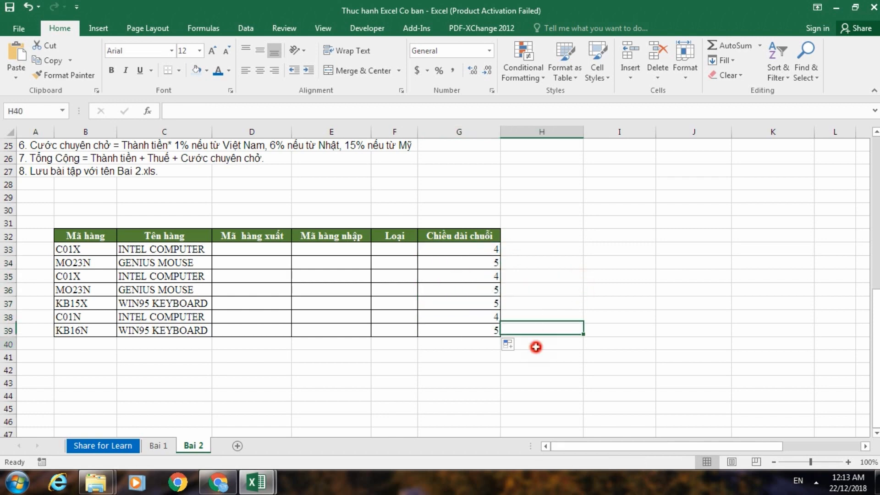
left_click(92, 290)
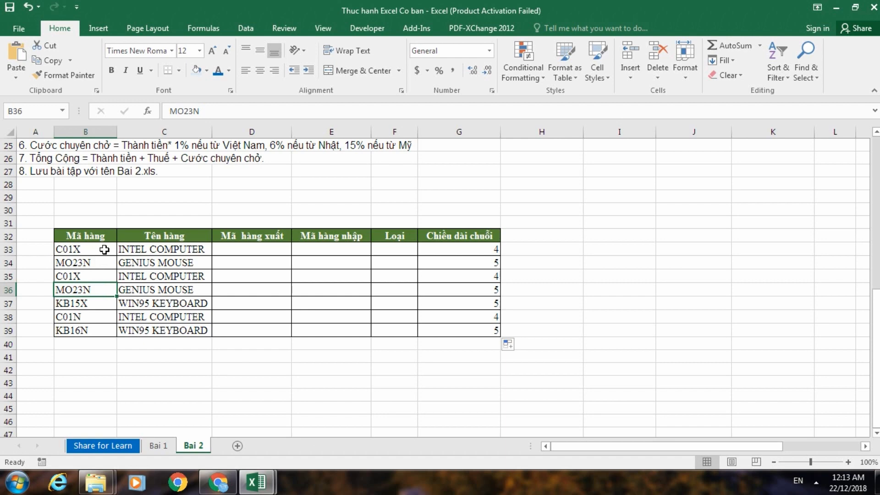
left_click(103, 253)
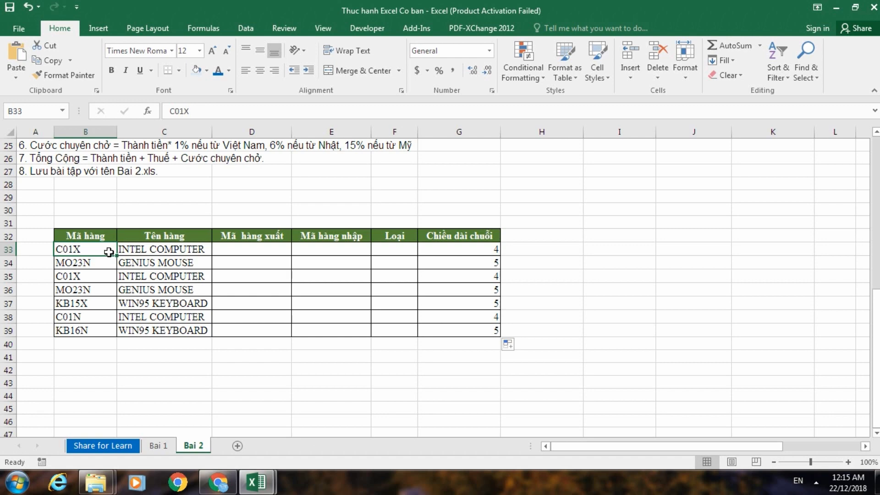
Step: Enter the sample prefixes C01, MO23 and C01 into B42, B43 and B44
left_click(112, 365)
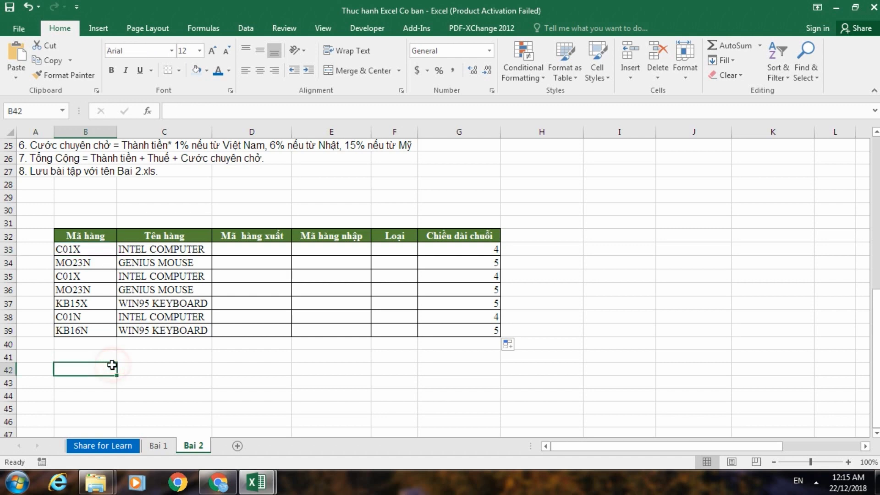
type("C")
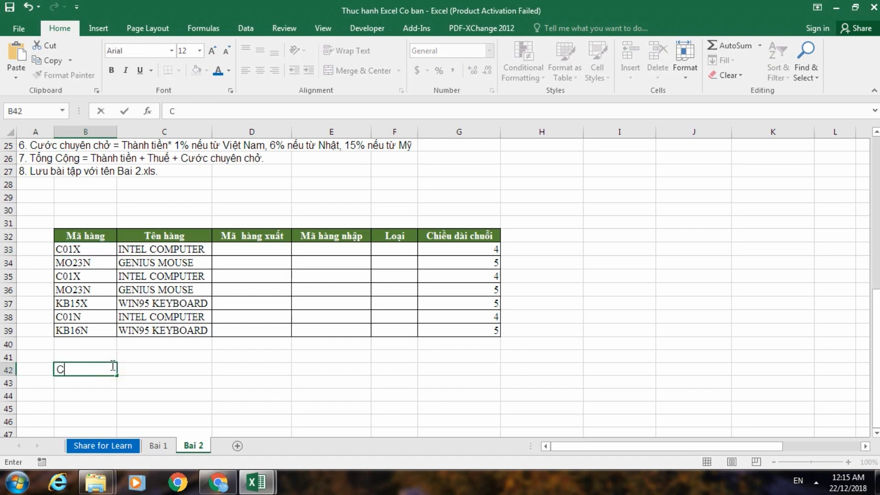
type("01")
key("Return")
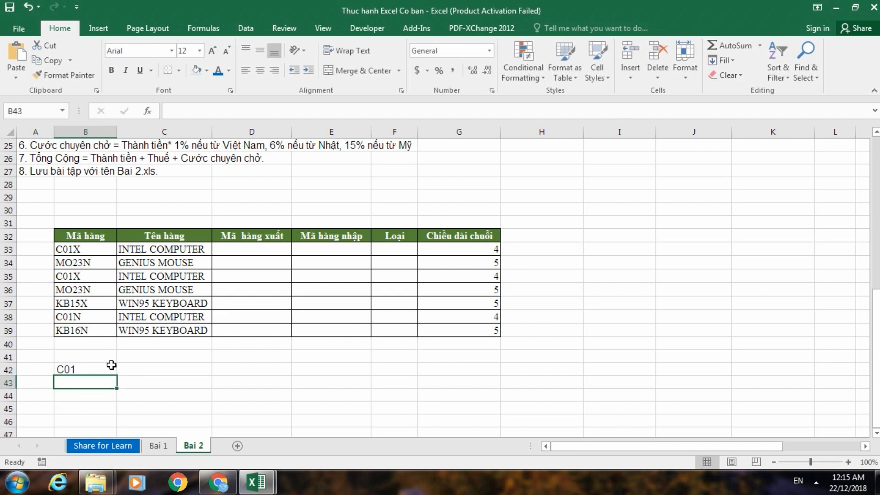
type("M")
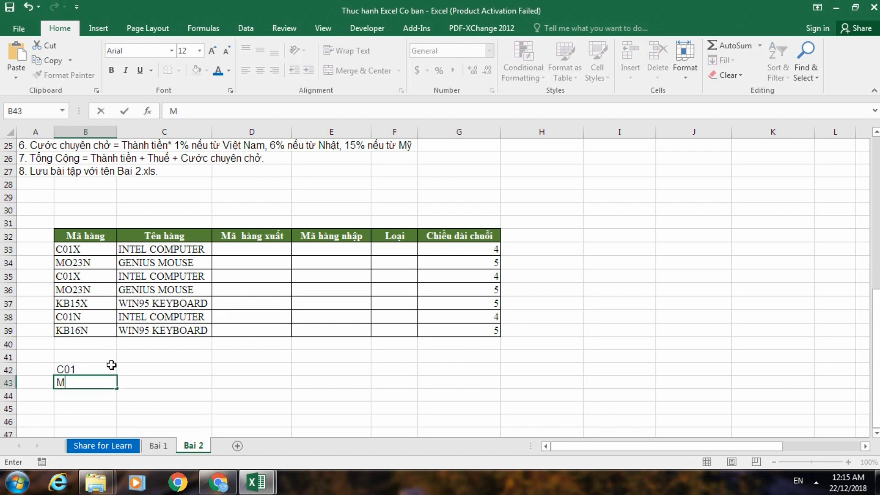
type("O")
type("23")
key("Return")
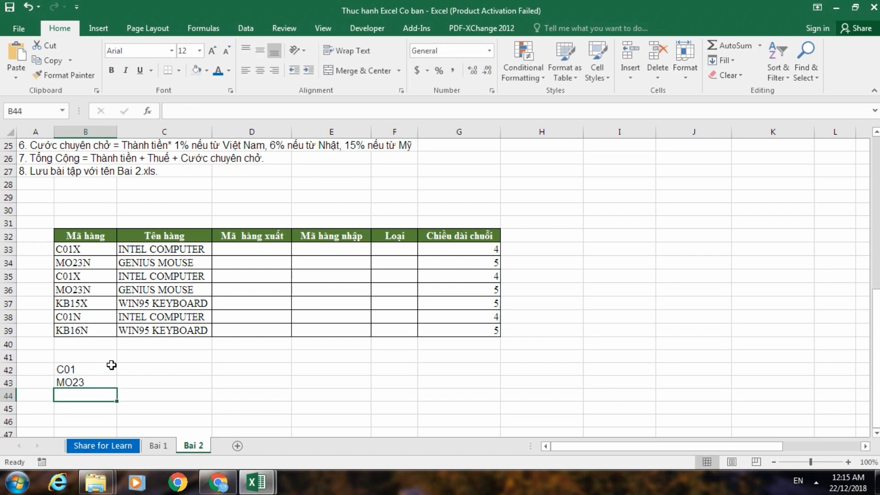
type("C")
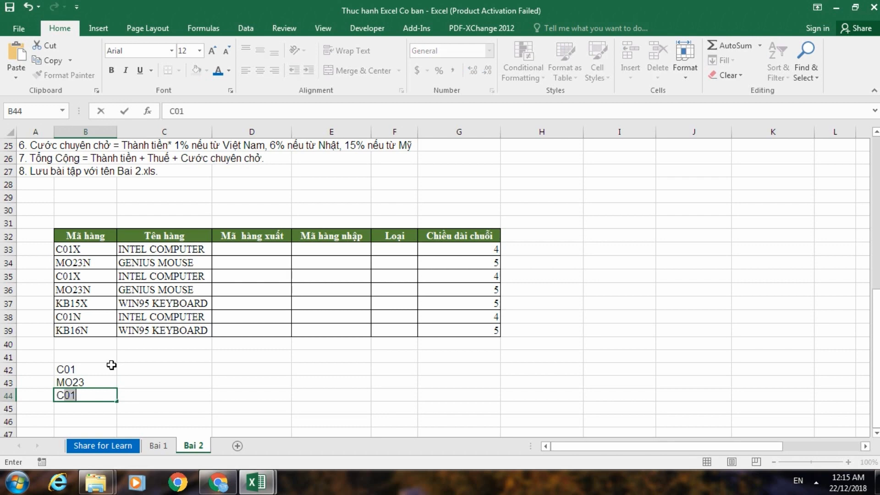
type("01")
key("Return")
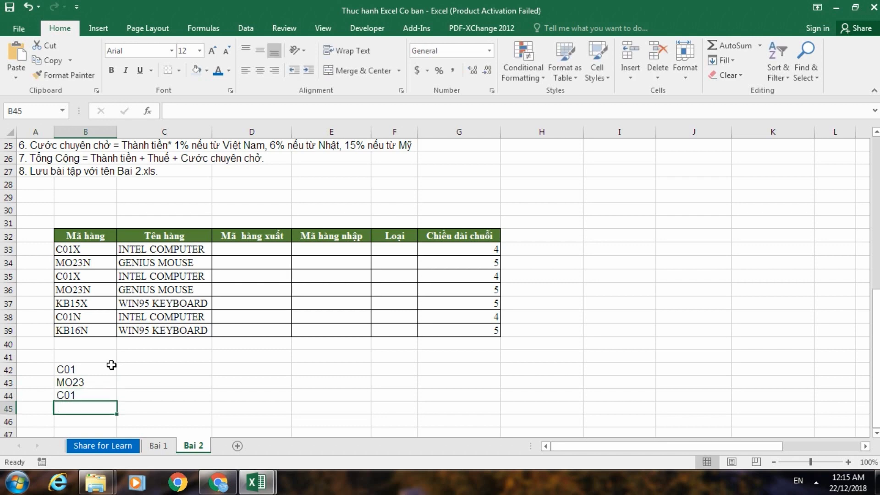
Step: Select and review the three sample prefixes in B42:B44
scroll(112, 365, "down", 1)
mouse_move(97, 334)
left_mouse_down()
mouse_move(98, 367)
mouse_move(94, 357)
left_mouse_up()
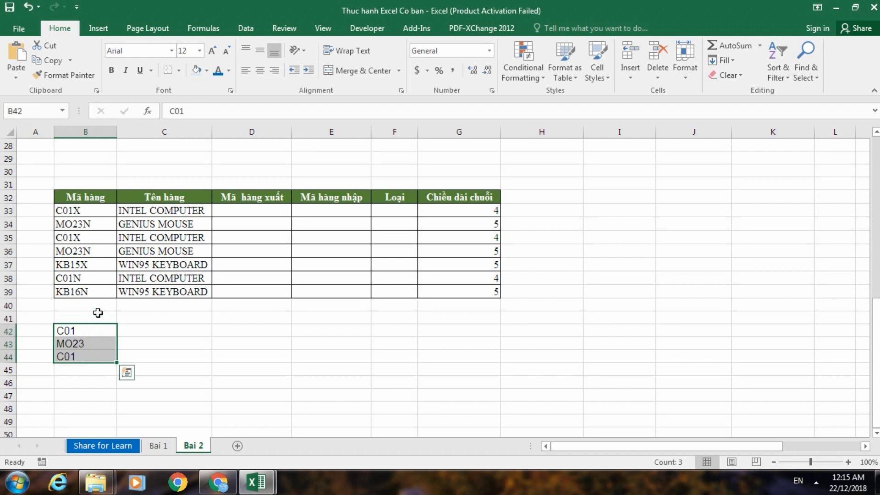
left_click(141, 349)
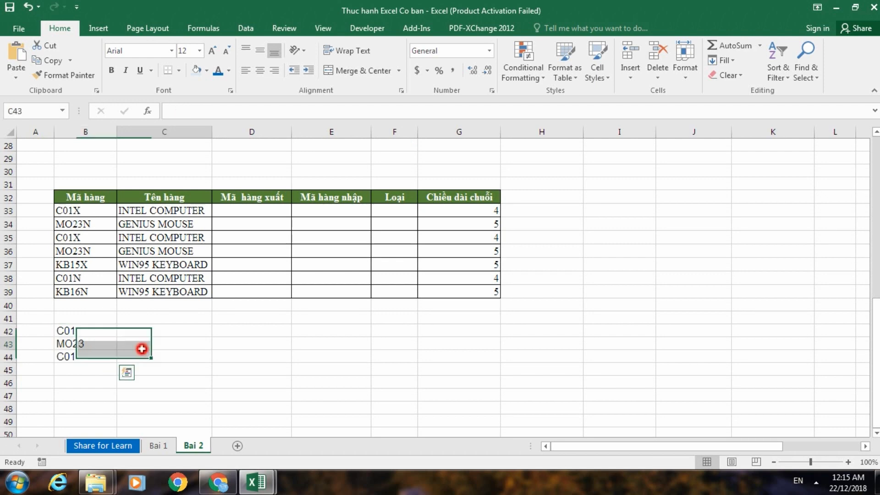
left_click(97, 333)
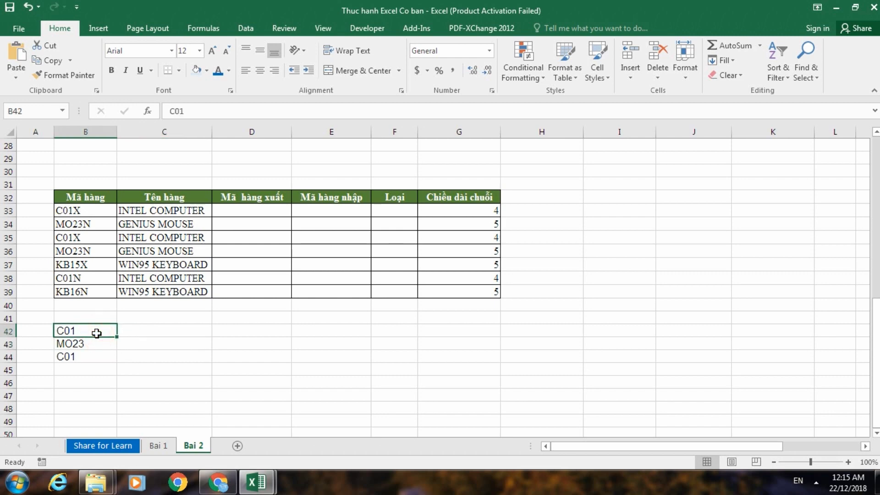
left_click(241, 318)
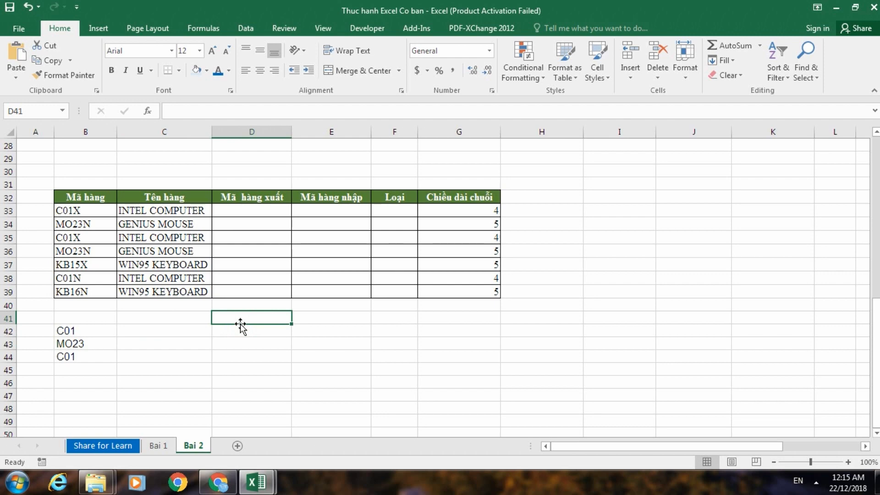
type("=left")
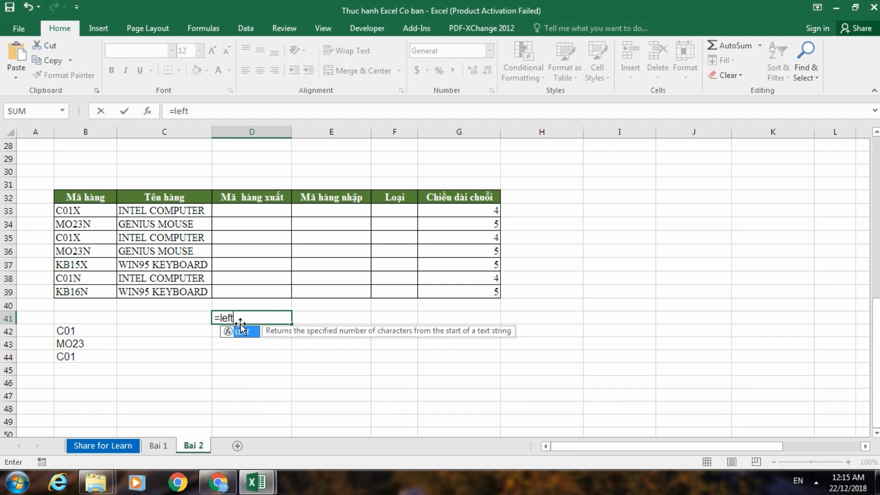
type("(")
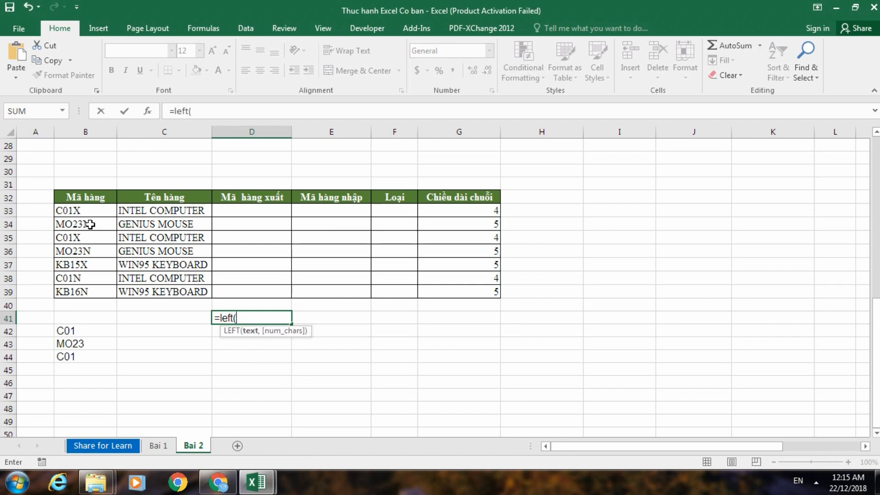
left_click(91, 212)
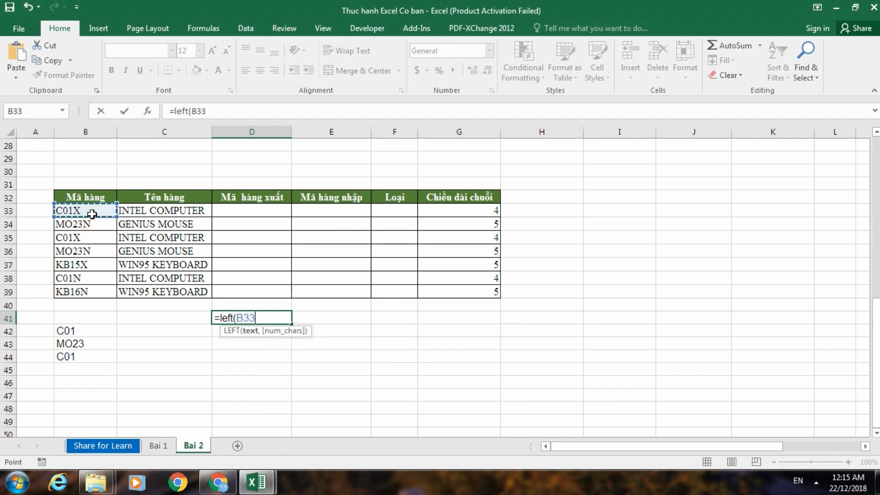
type(",3")
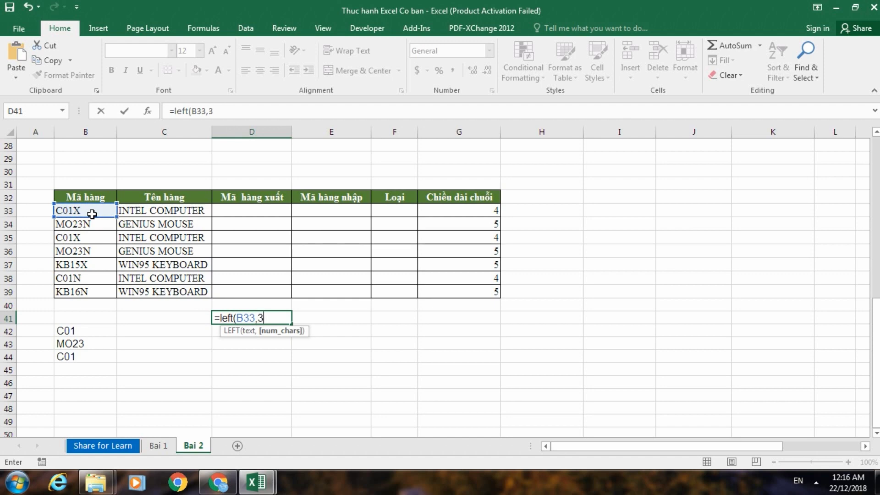
key("Return")
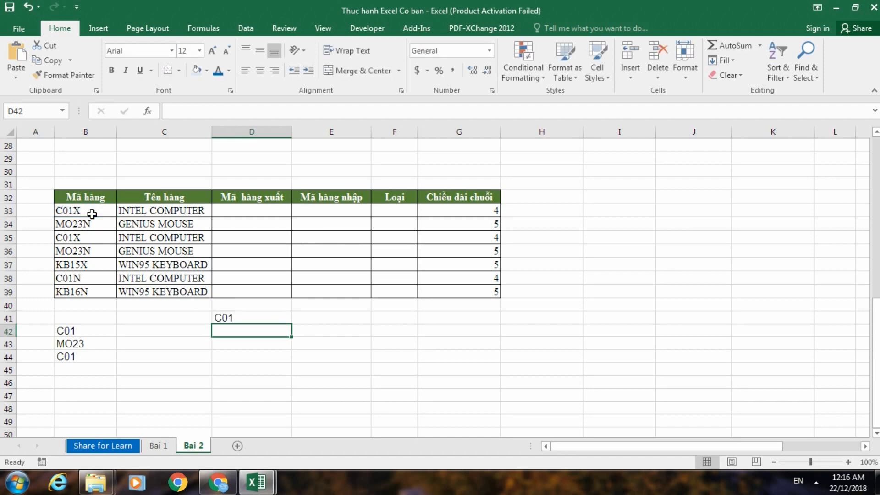
left_click(286, 318)
left_click_drag(291, 324, 293, 403)
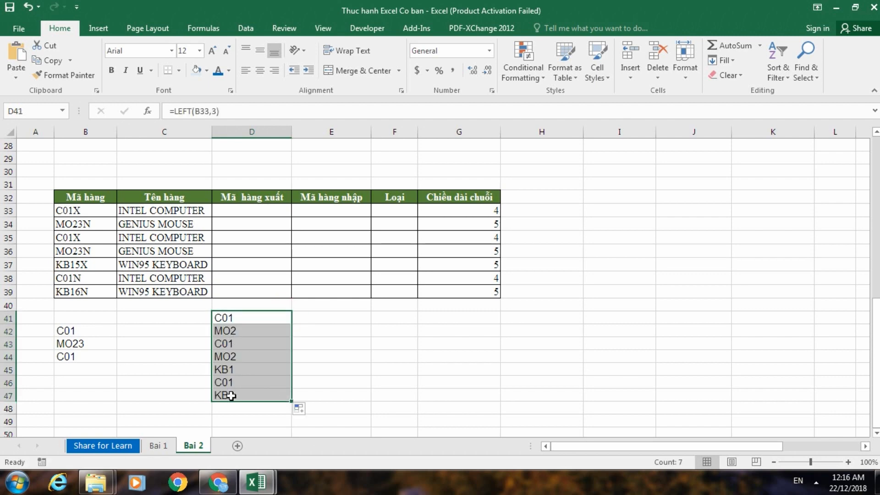
left_click(69, 227)
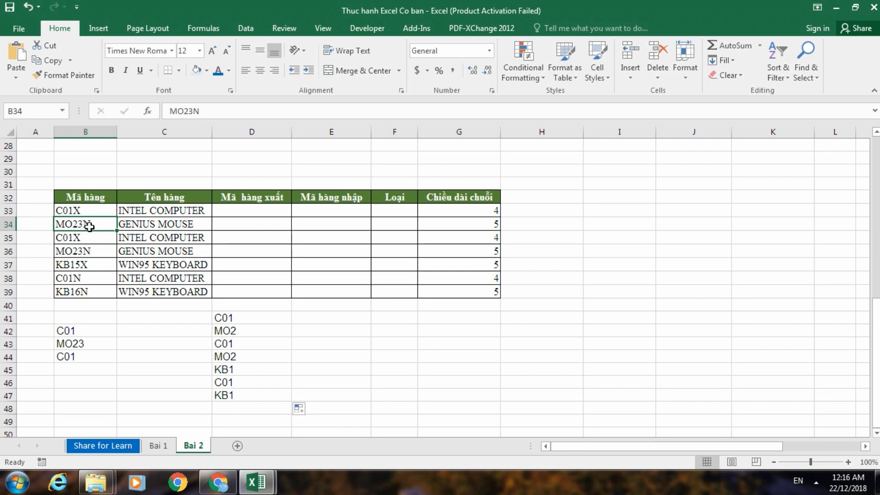
left_click(260, 348)
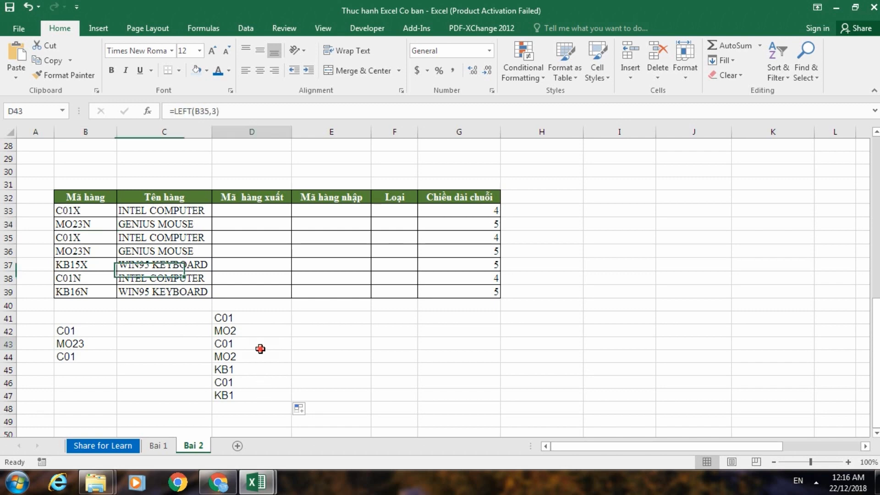
left_click_drag(253, 320, 253, 396)
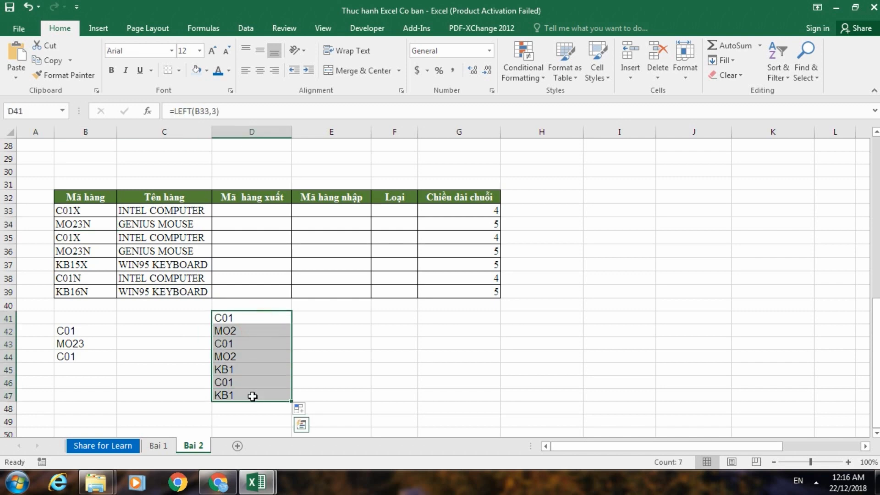
key("Delete")
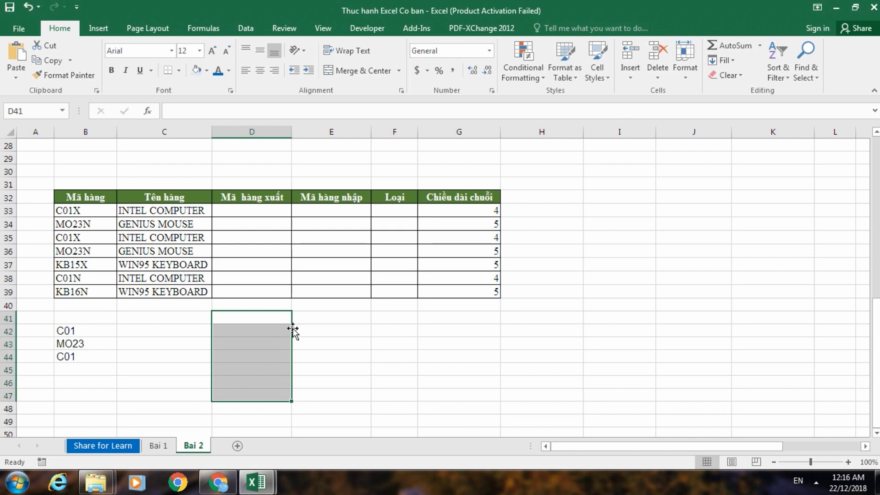
Step: Delete 'xuất' from the D32 header so it reads 'Mã hàng', and begin a formula in D33
left_click(232, 344)
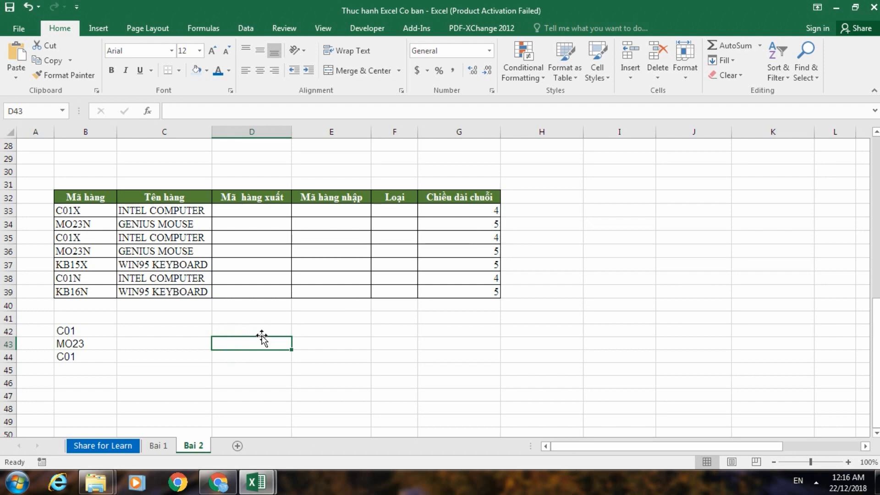
left_click(310, 331)
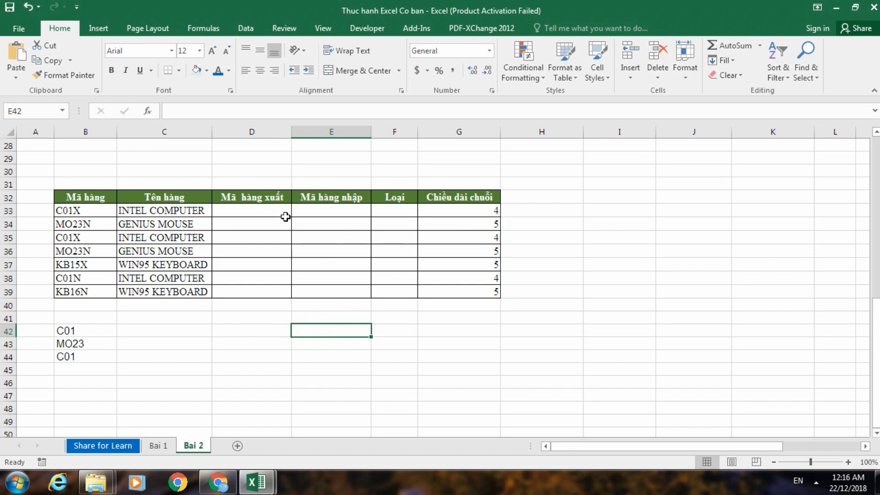
double_click(271, 198)
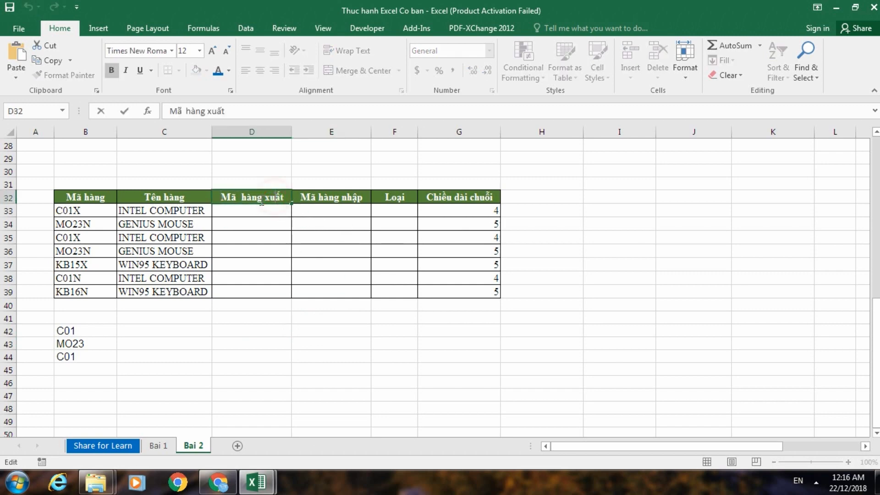
double_click(266, 198)
key("BackSpace")
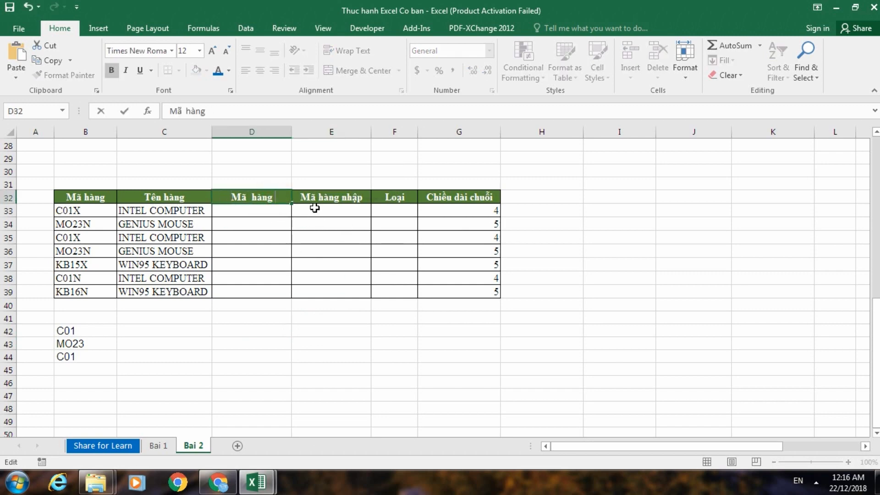
left_click(262, 212)
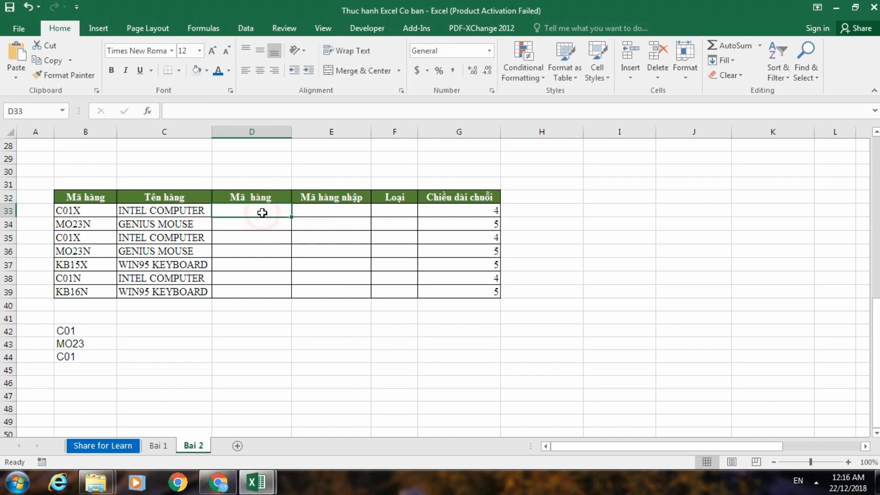
type("=")
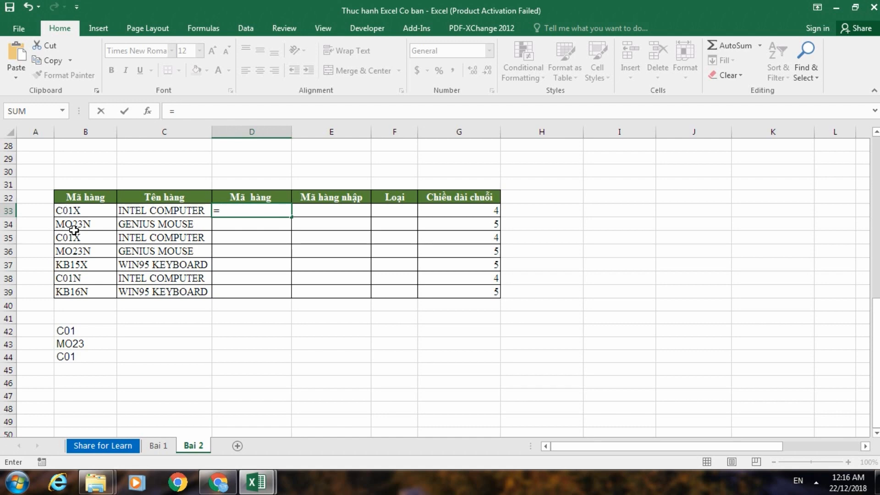
Step: Enter =LEFT(B33,LEN(B33-1)) in D33, which returns a #VALUE! error
type("left")
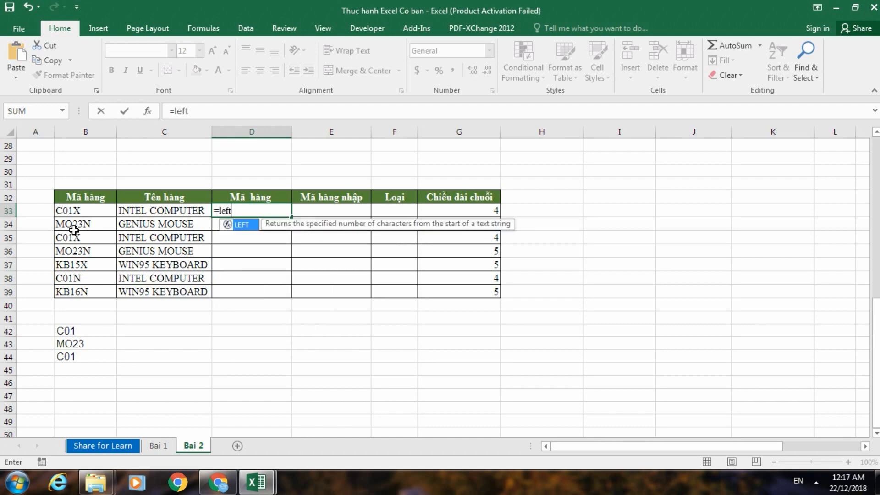
type("(")
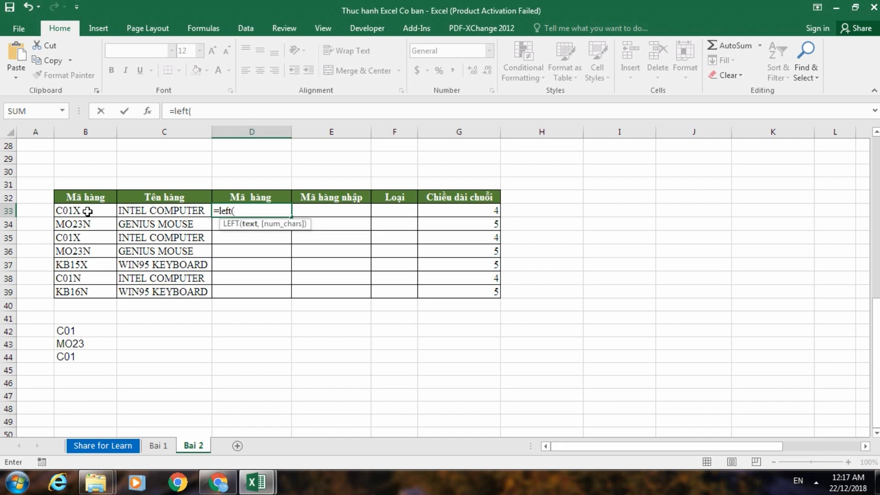
left_click(90, 212)
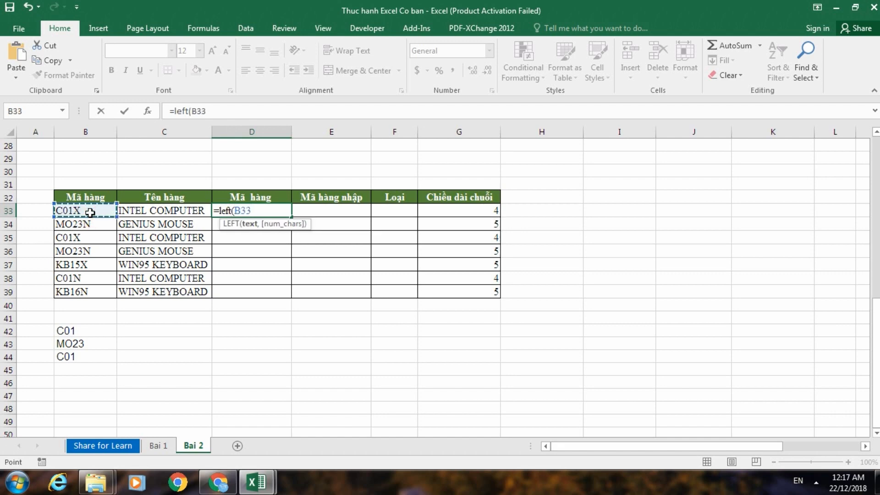
type(",")
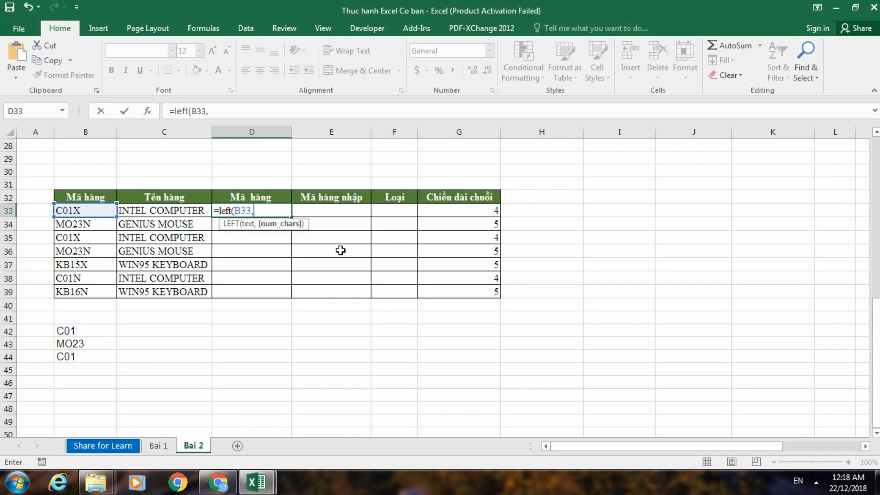
type("l")
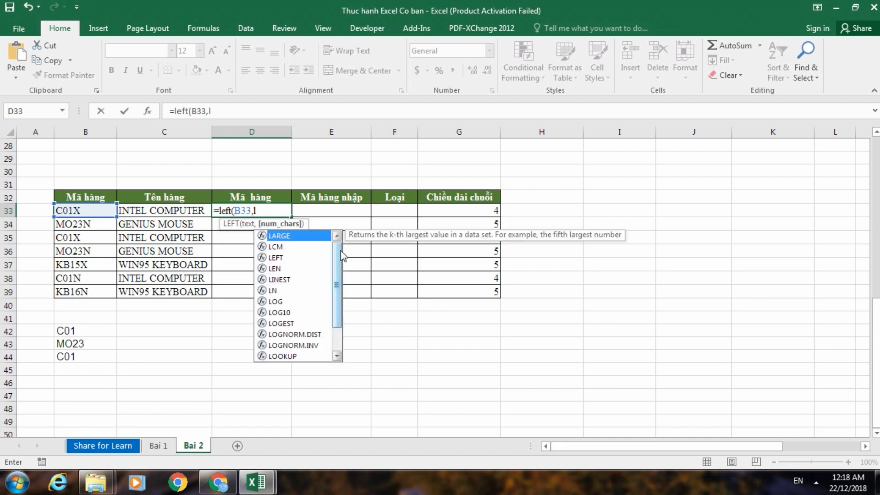
type("en")
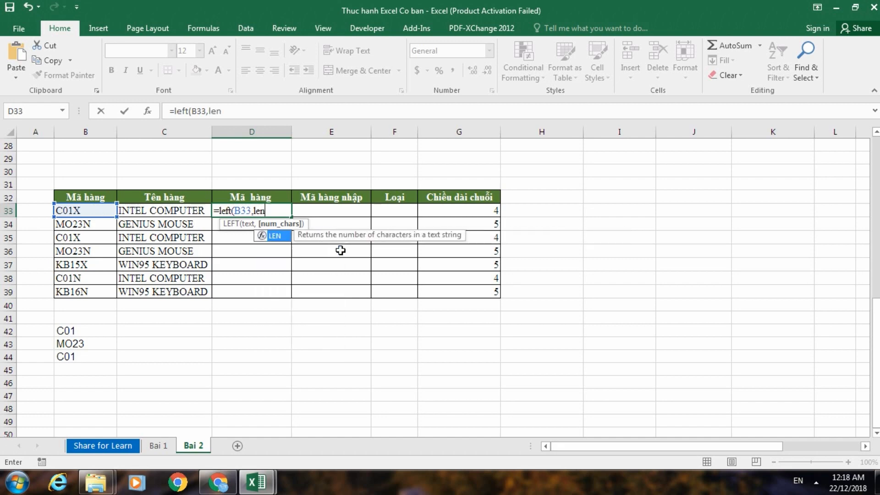
type("(")
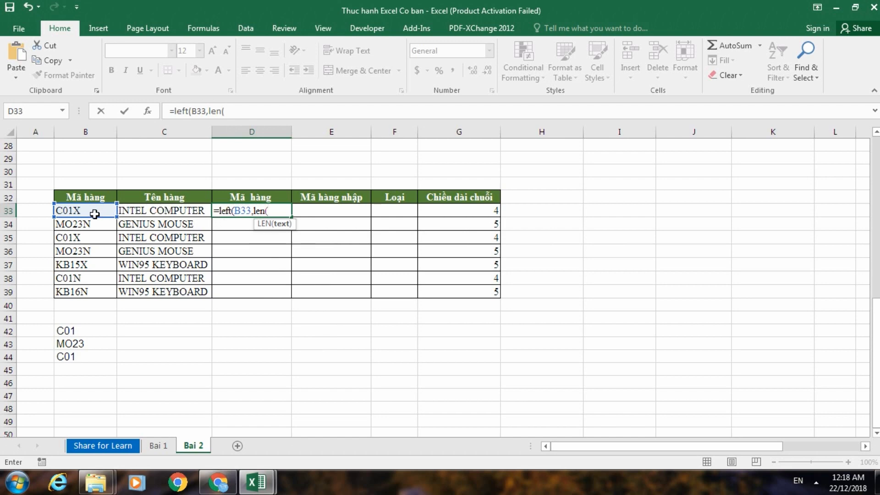
left_click(94, 212)
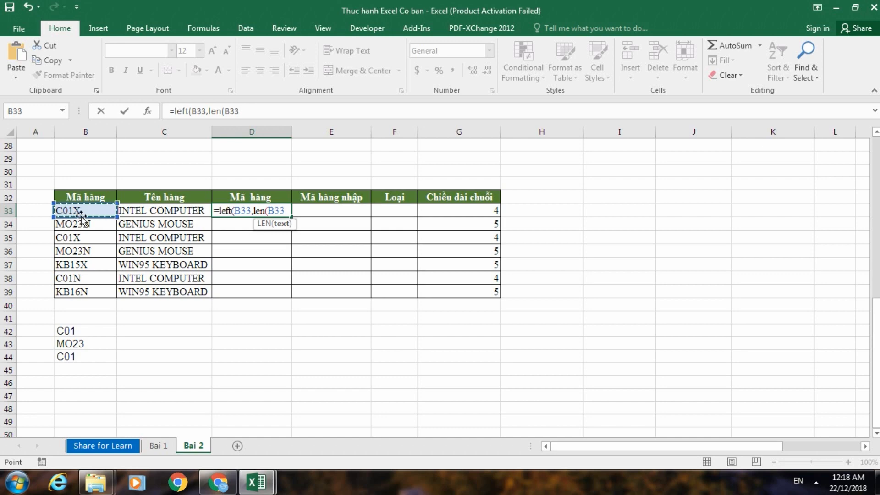
type("-")
type("1")
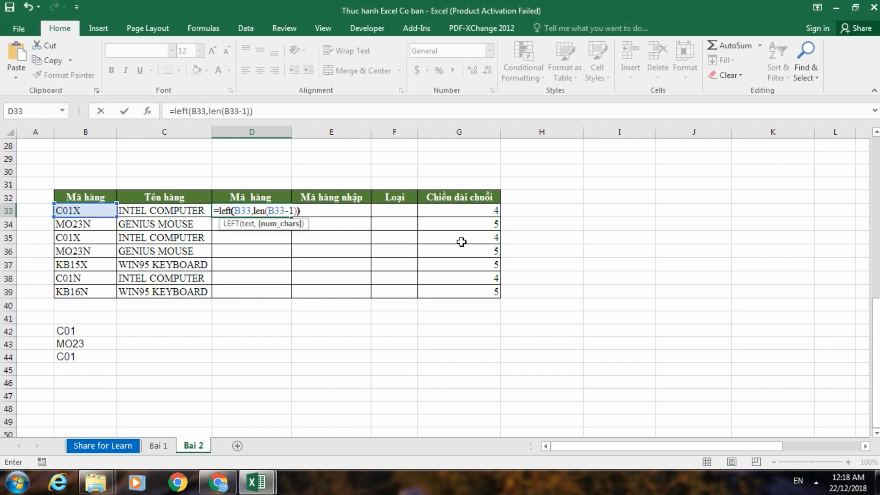
key("Return")
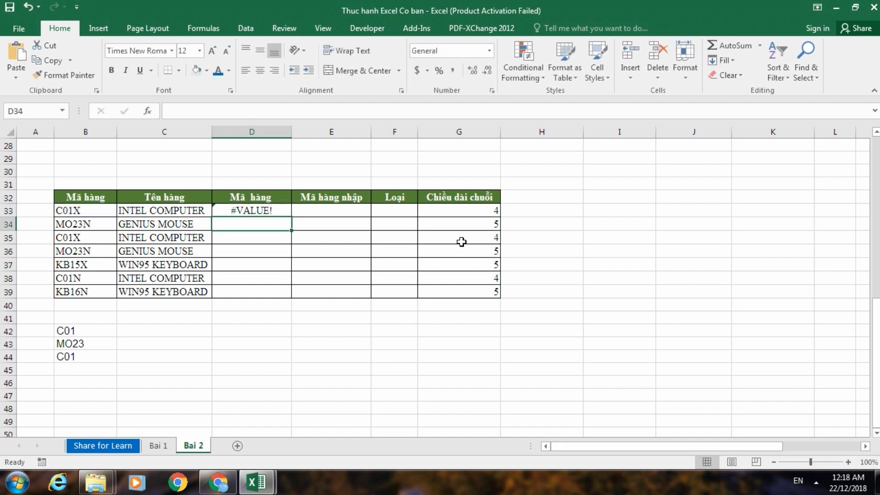
double_click(252, 210)
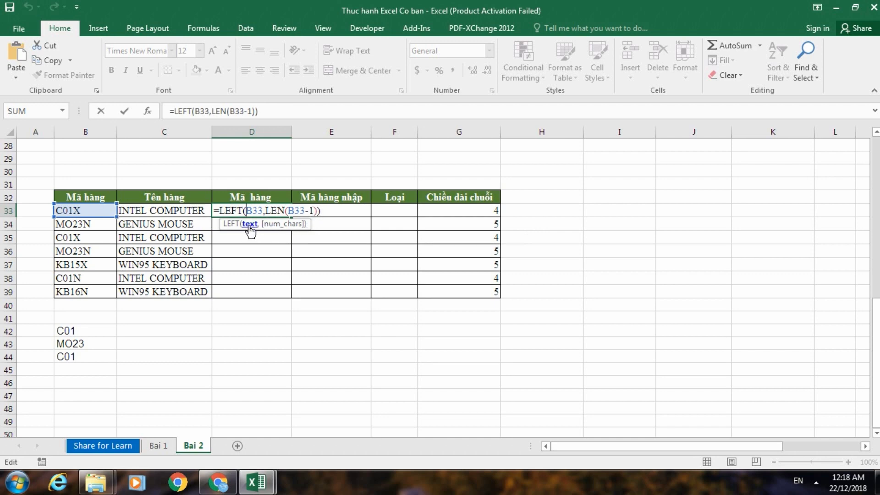
left_click(250, 226)
left_click(289, 225)
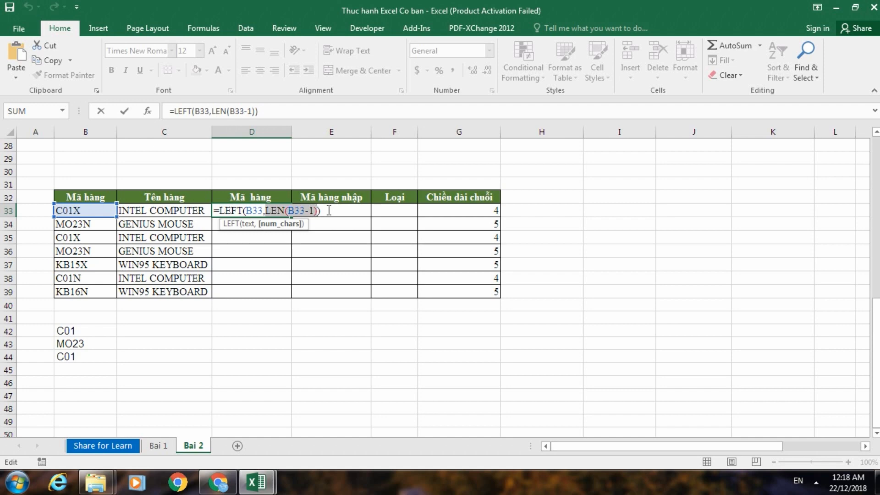
key("Return")
left_click(271, 209)
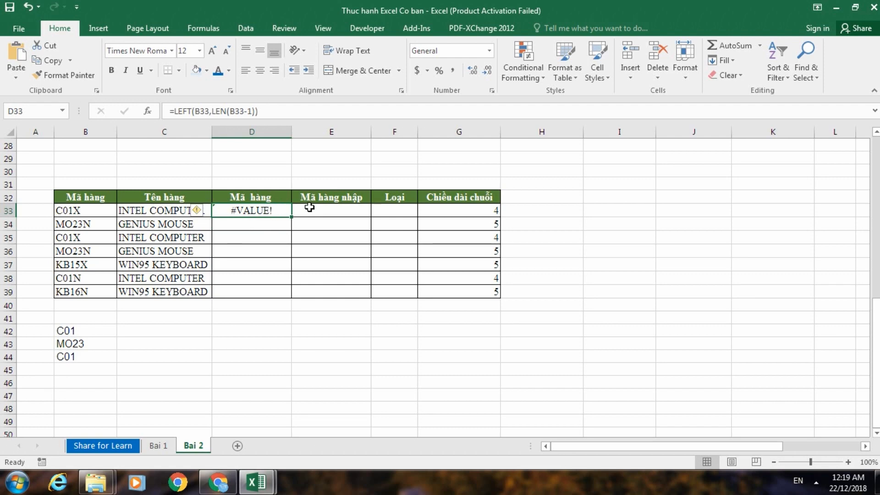
left_click(267, 210)
key("BackSpace")
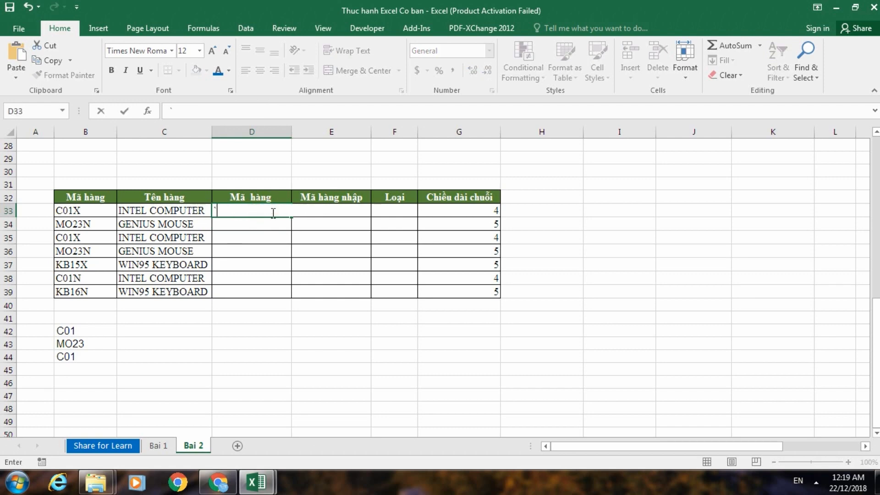
key("Escape")
double_click(275, 214)
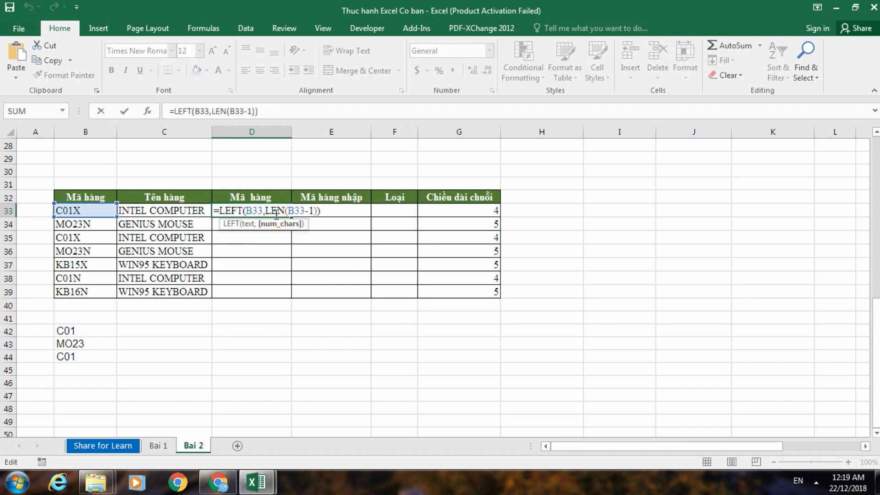
Step: Enter =LEN(B33)-1 in E33 so it returns the code length minus one, 3
left_click(332, 210)
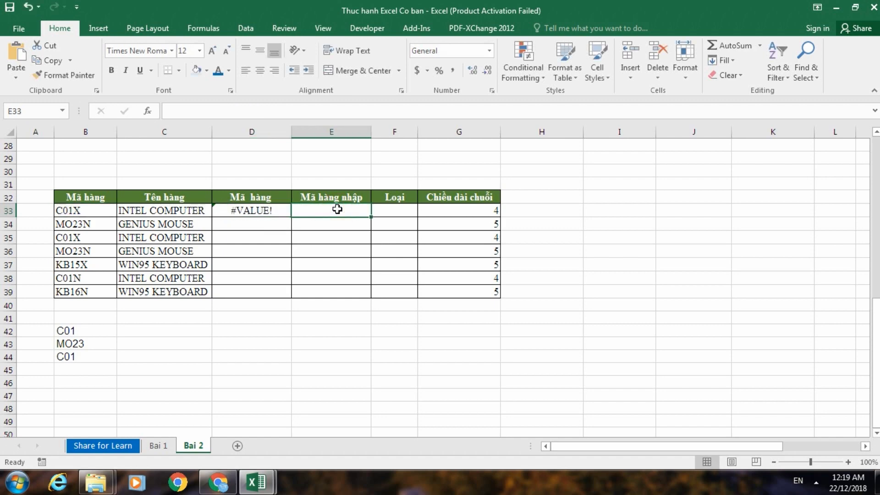
type("=")
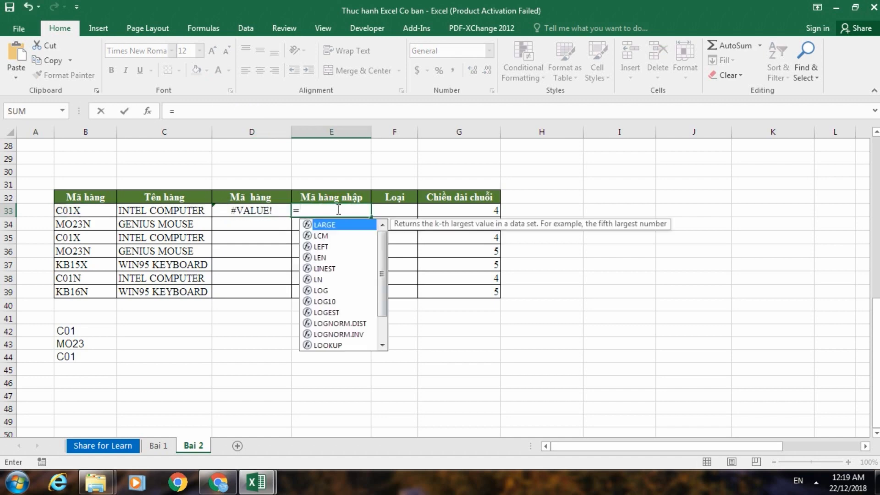
type("len")
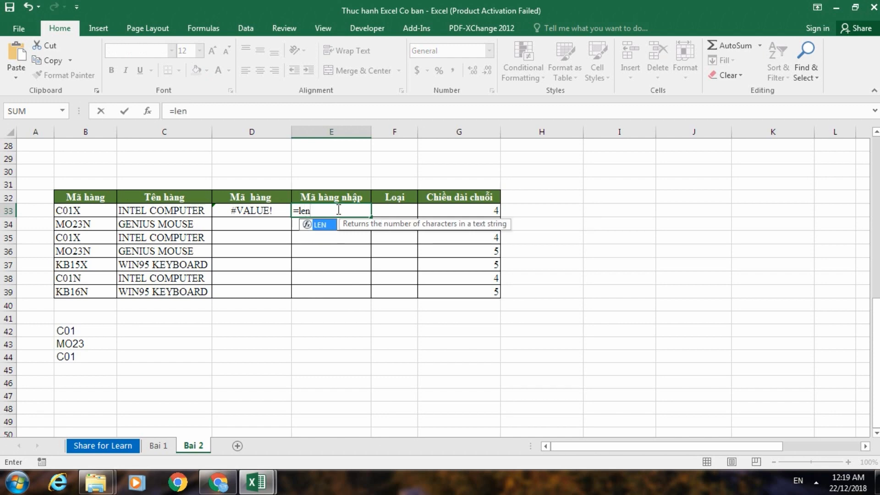
type("(")
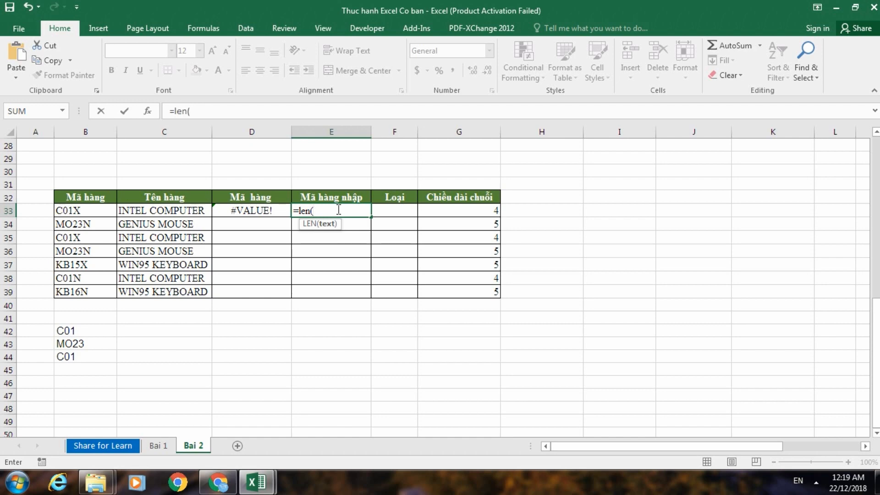
left_click(94, 206)
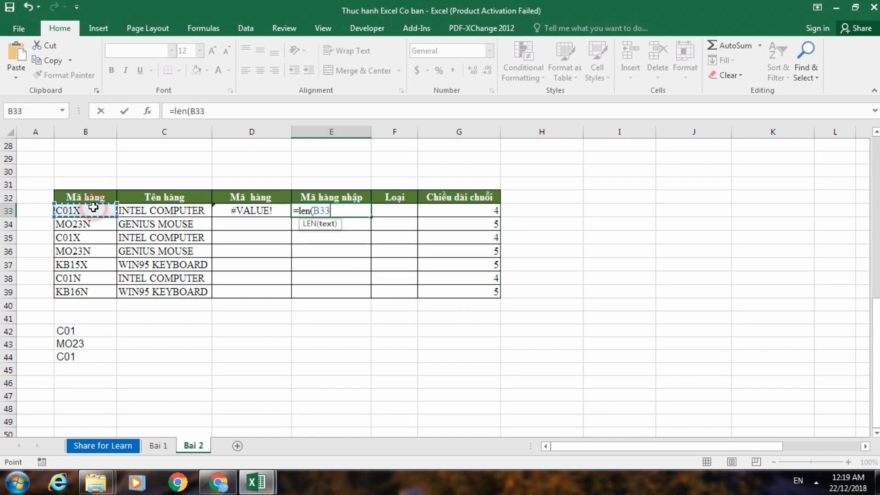
type(")")
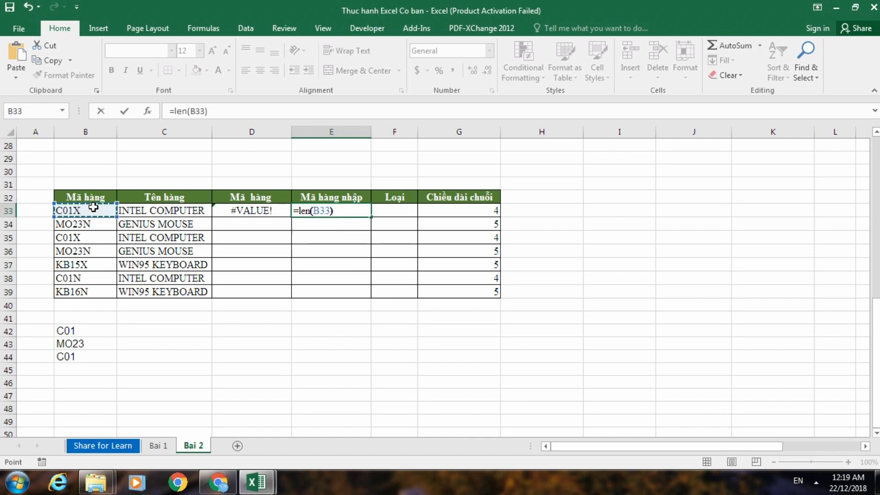
key("Return")
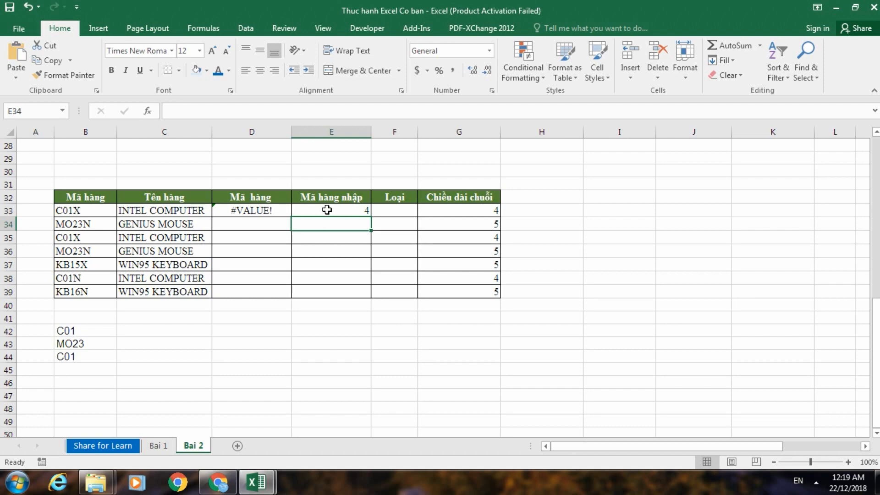
double_click(333, 211)
double_click(333, 210)
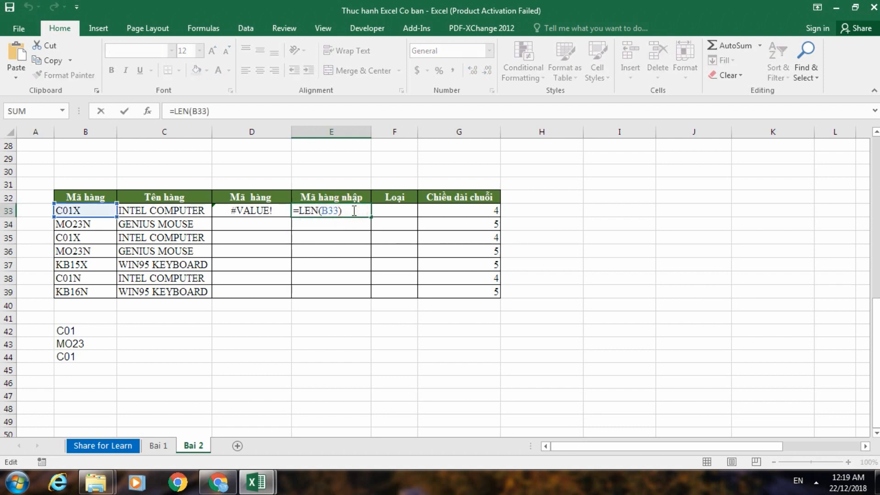
type("-1")
key("Return")
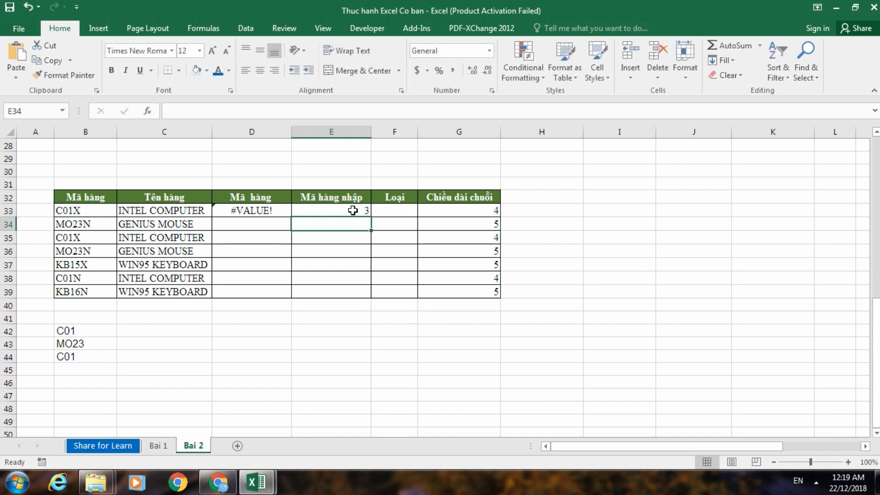
Step: Wrap the E33 formula in LEFT( ), giving =LEFT(LEN(B33)-1)
double_click(353, 211)
left_click(298, 211)
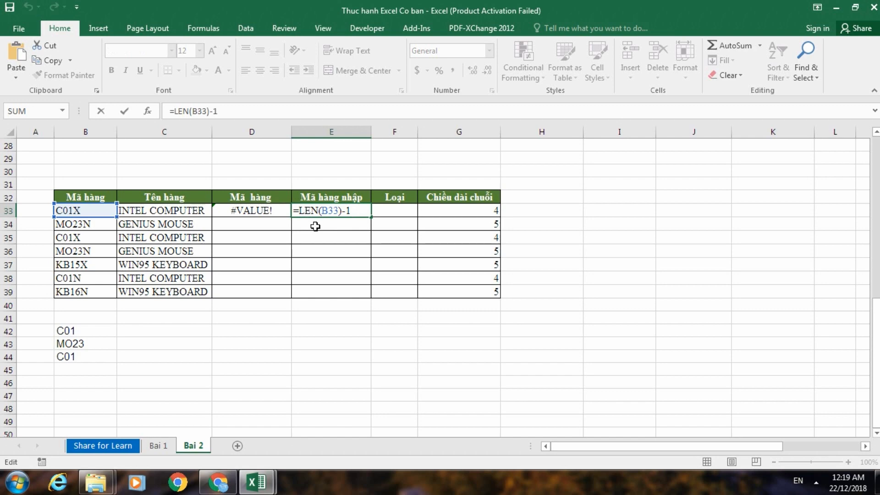
type("l")
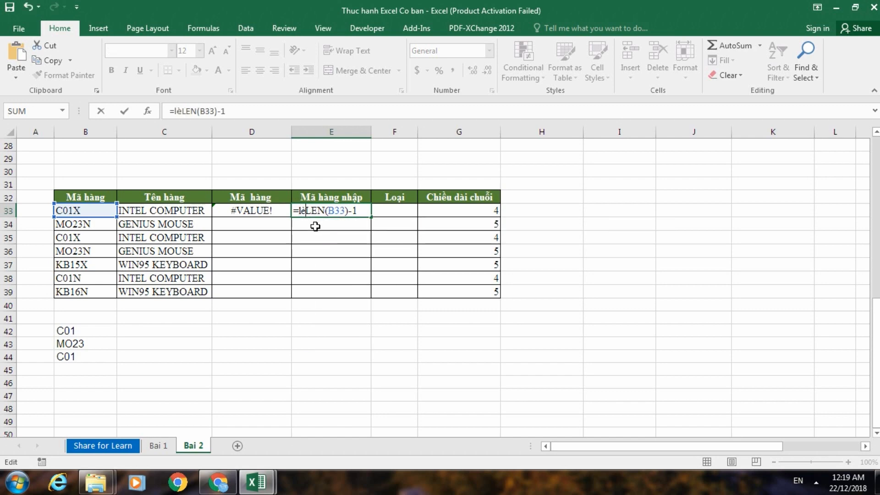
type("eft")
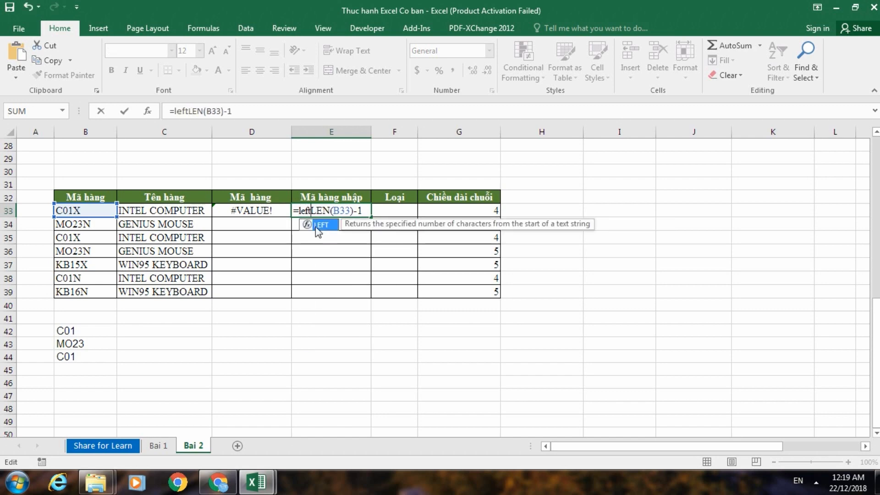
type("(")
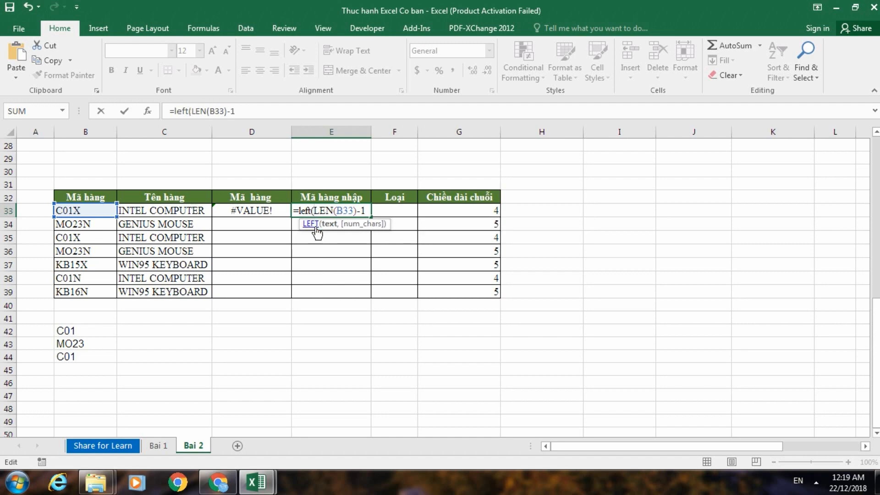
left_click(369, 211)
type(")")
key("Return")
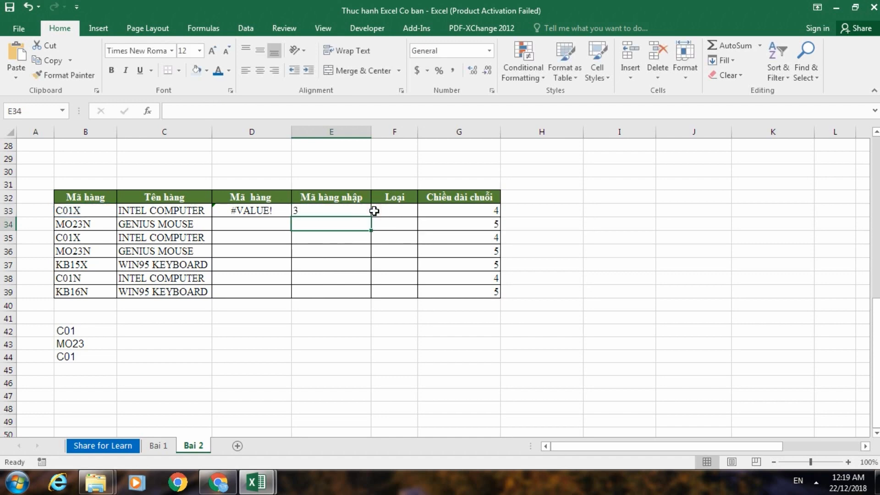
left_click(347, 209)
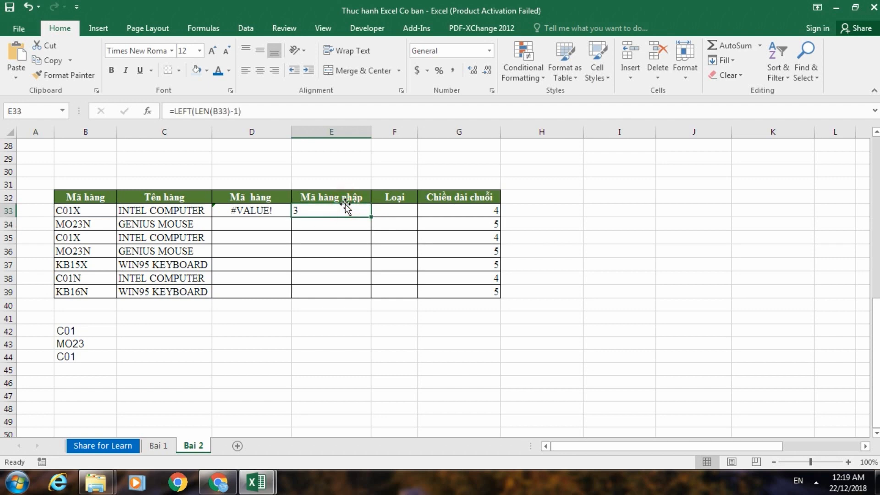
Step: Correct E33 to =LEFT(B33,LEN(B33)-1) so it returns C01
double_click(346, 210)
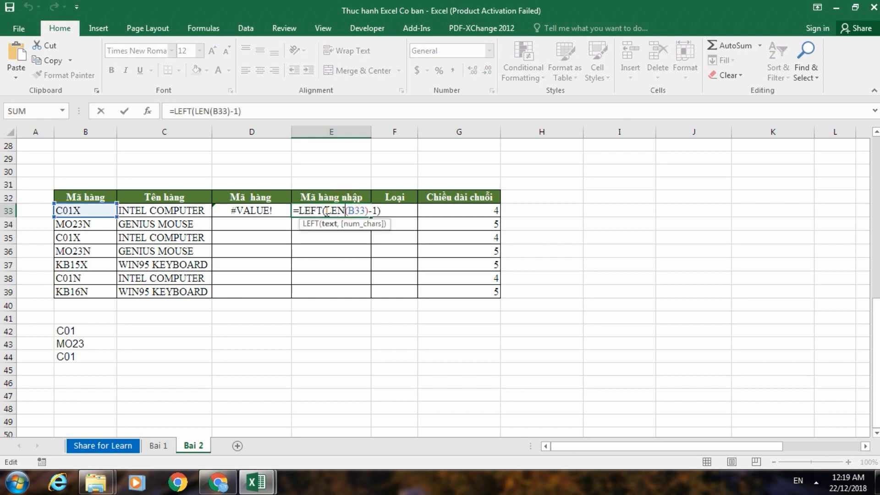
key("Left")
key("Left")
key("Left")
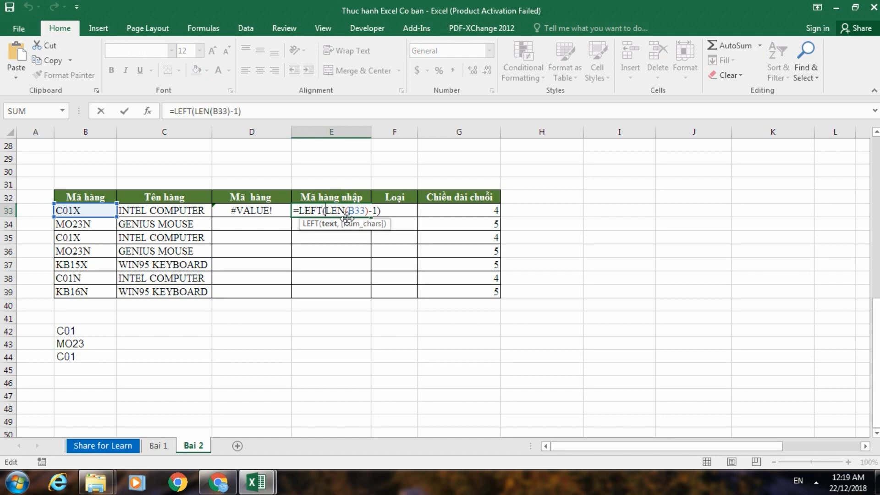
left_click(84, 212)
type(",")
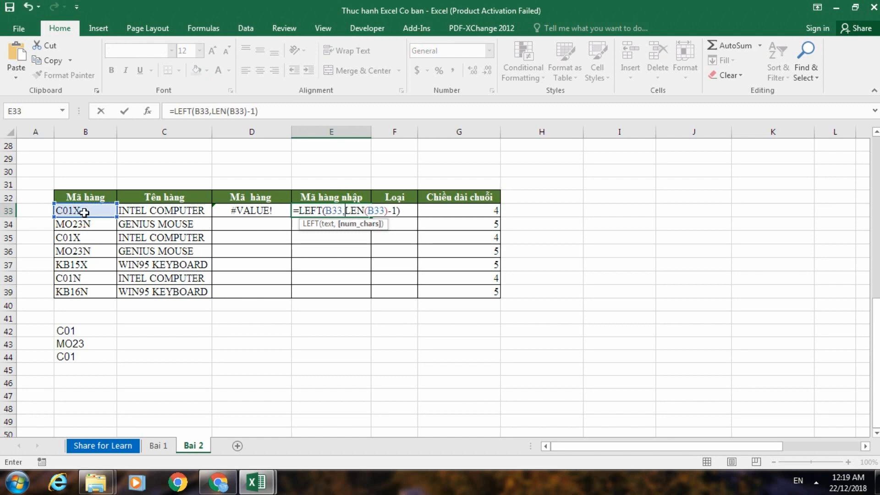
key("Return")
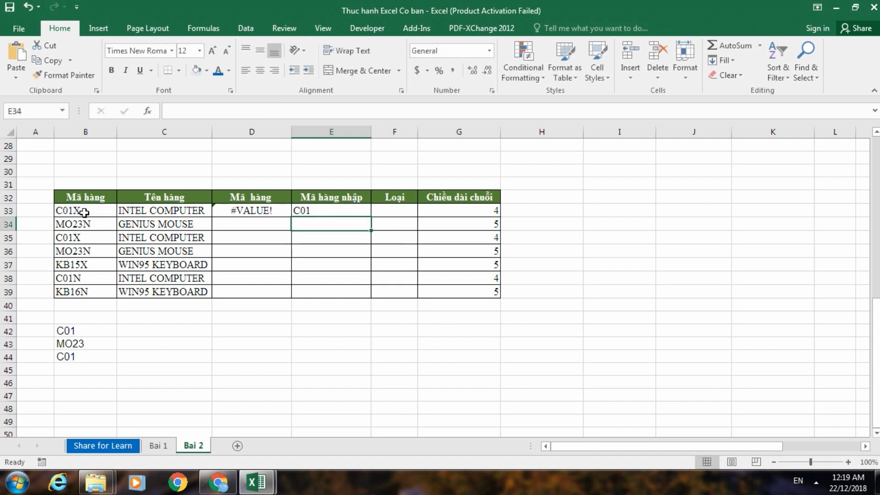
Step: Clear the #VALUE! formula out of D33, then return to E33
left_click(259, 209)
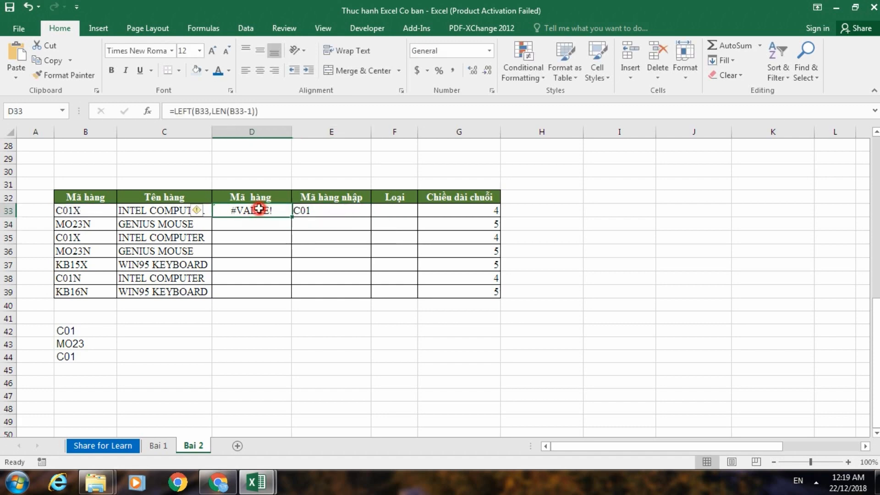
double_click(259, 209)
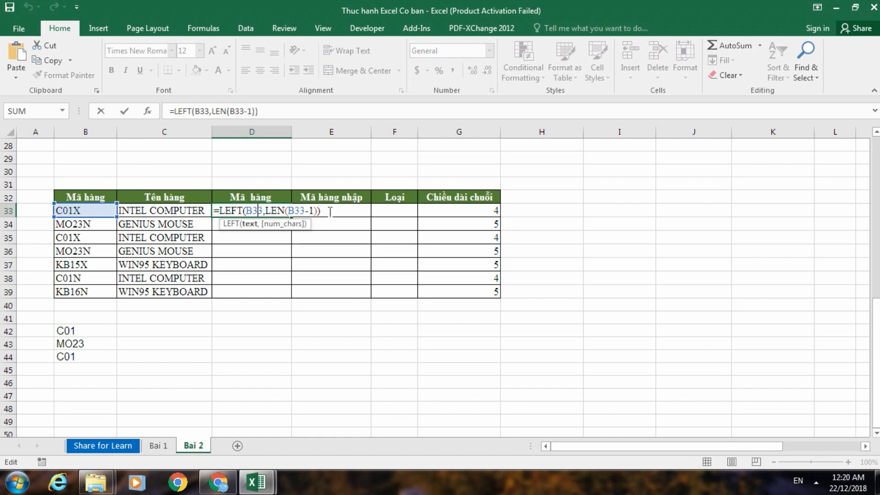
left_click(320, 211)
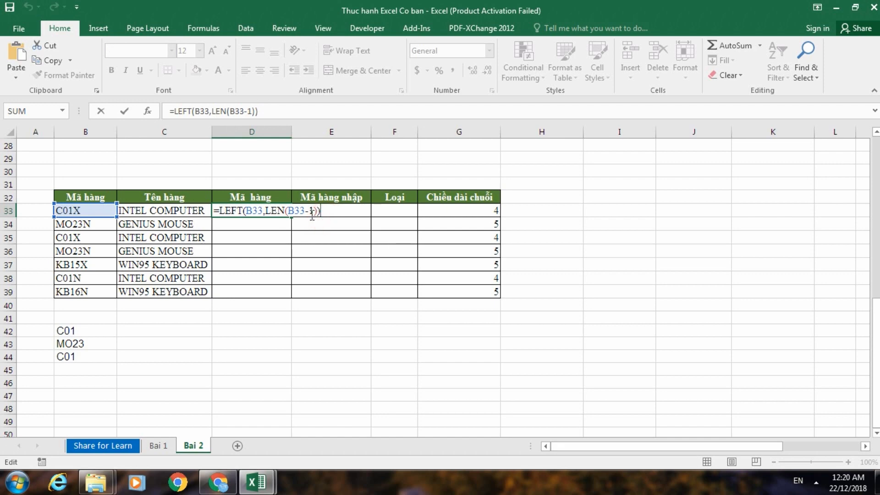
key("ctrl+Return")
key("Delete")
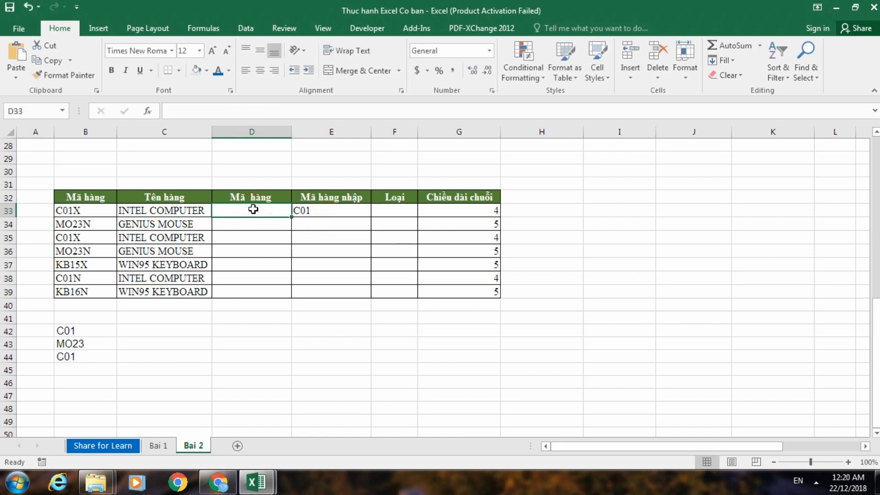
left_click(382, 278)
left_click(342, 218)
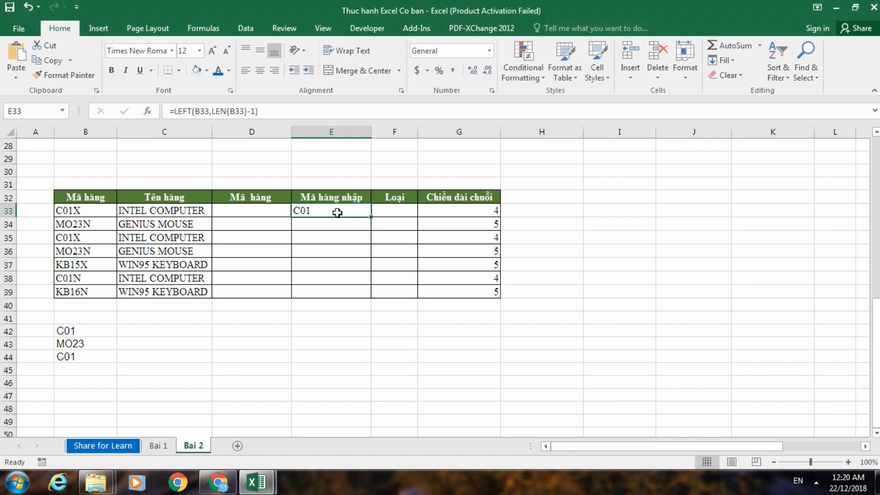
double_click(338, 212)
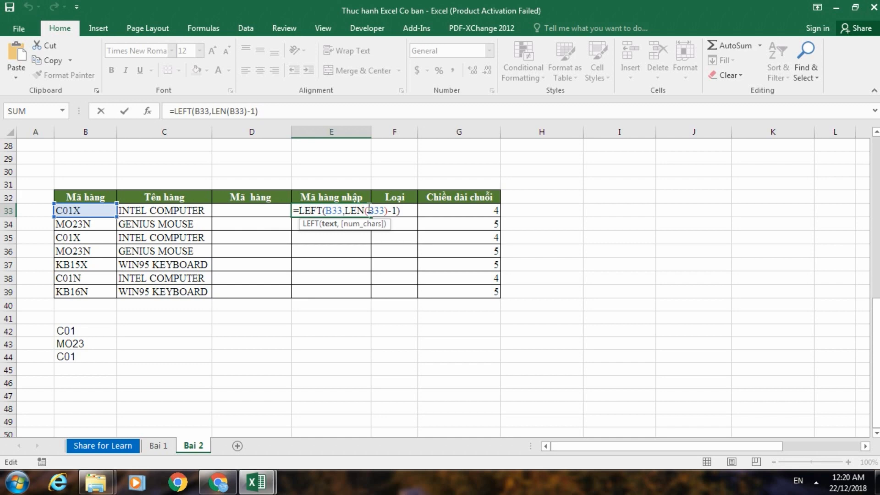
mouse_move(369, 210)
left_mouse_down()
mouse_move(385, 212)
mouse_move(366, 211)
left_mouse_up()
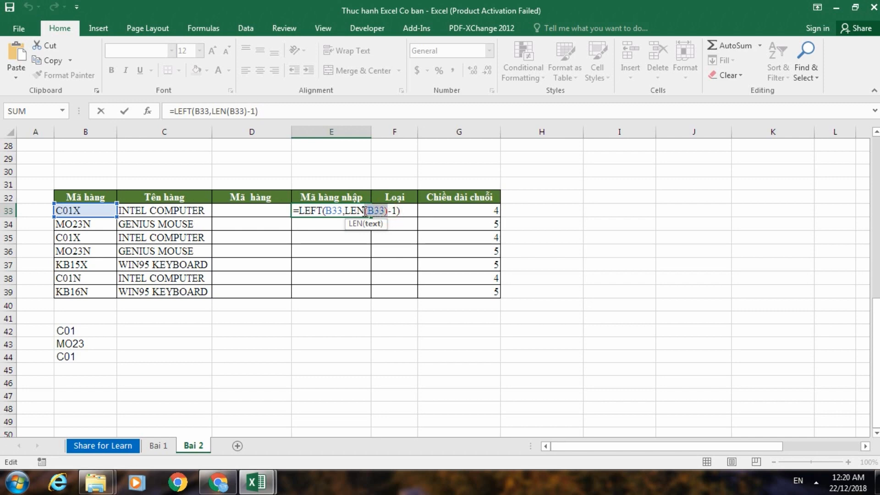
left_click(365, 211)
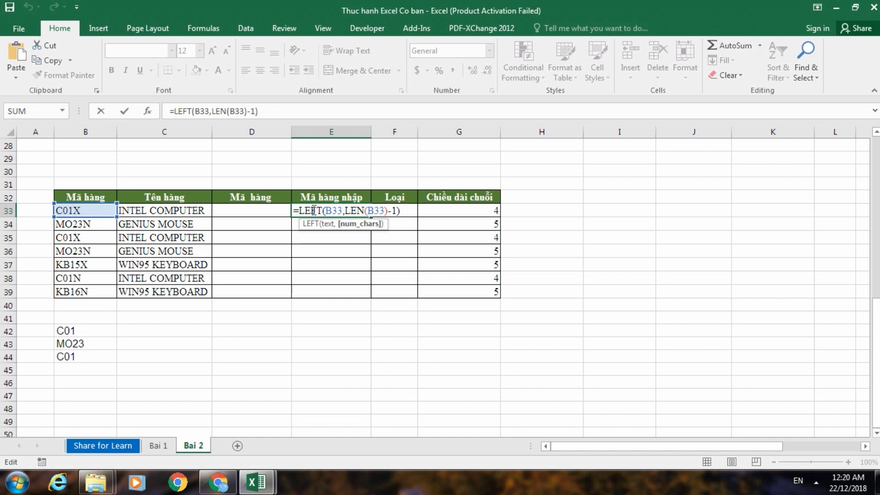
key("ctrl+Return")
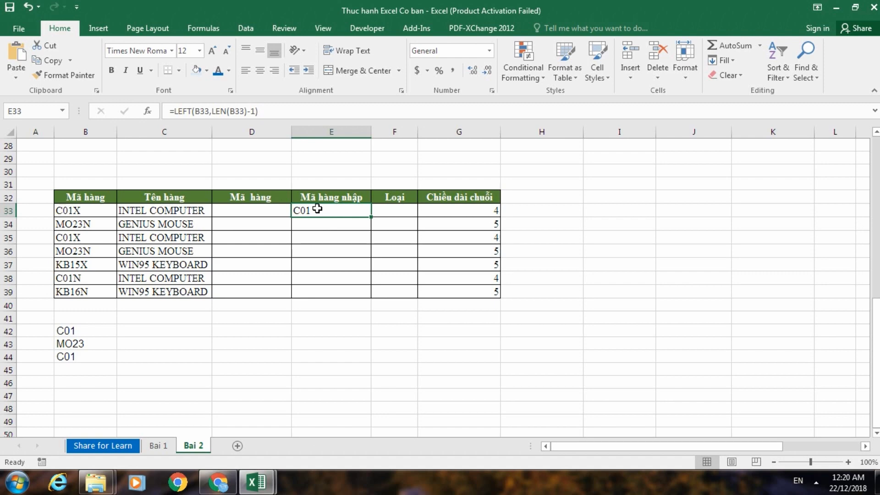
double_click(318, 210)
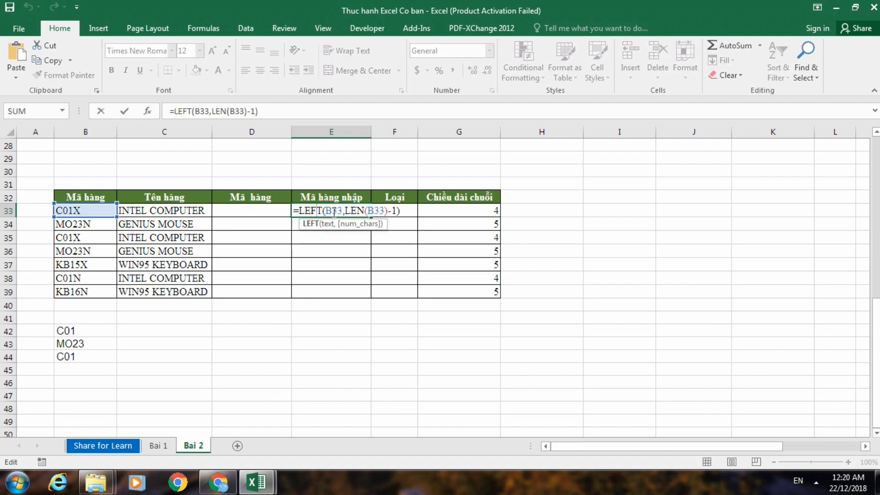
key("ctrl+Return")
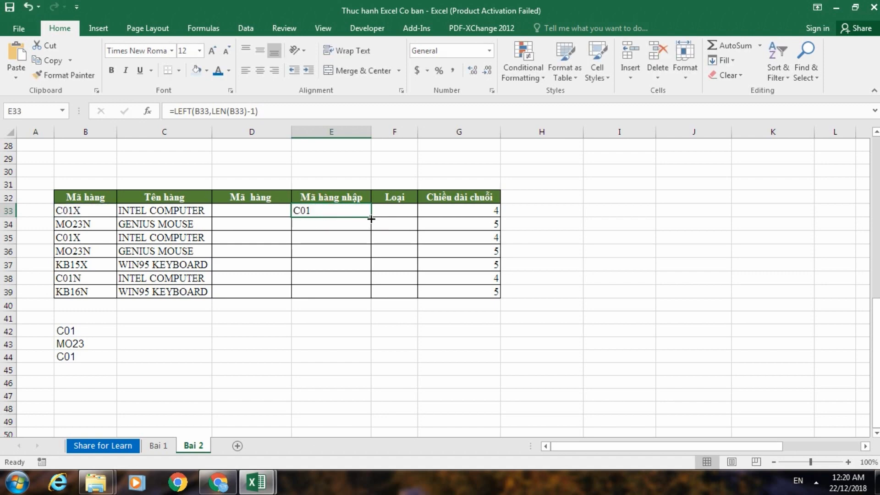
Step: Copy E33's prefix formula down to E39 and check the results, e.g. C01, MO23, KB15, KB16
left_click_drag(371, 218, 368, 293)
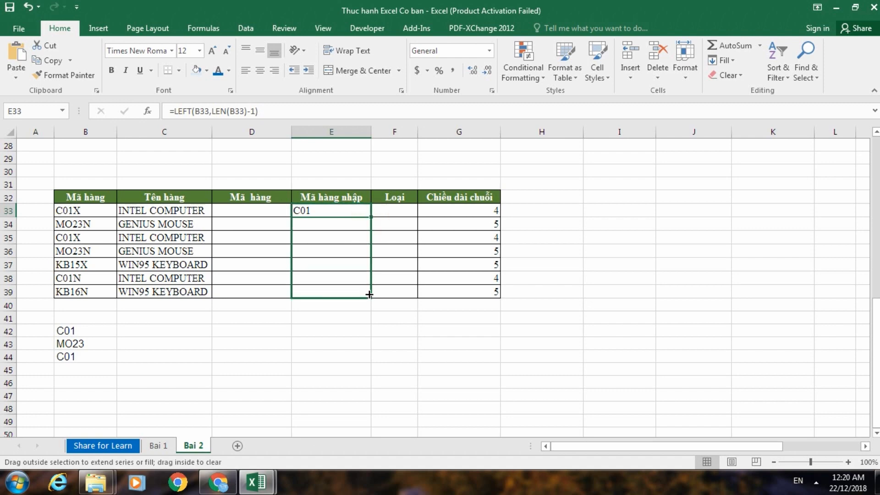
left_click(352, 276)
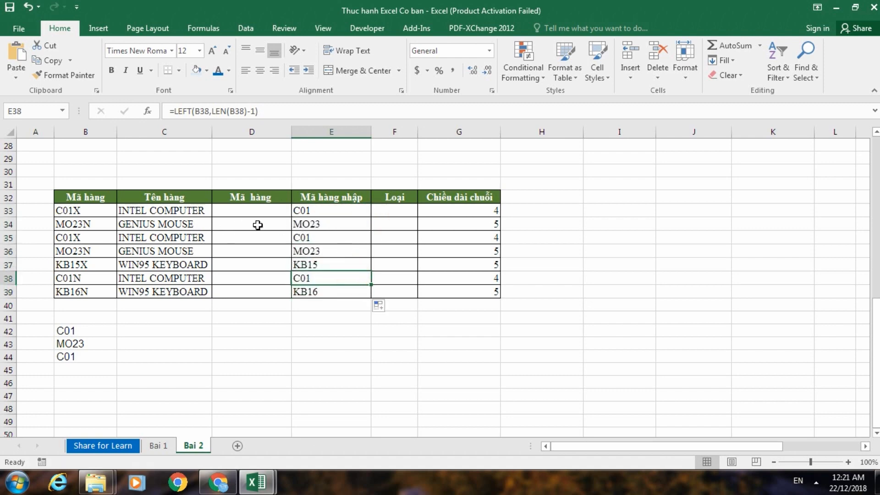
left_click(315, 225)
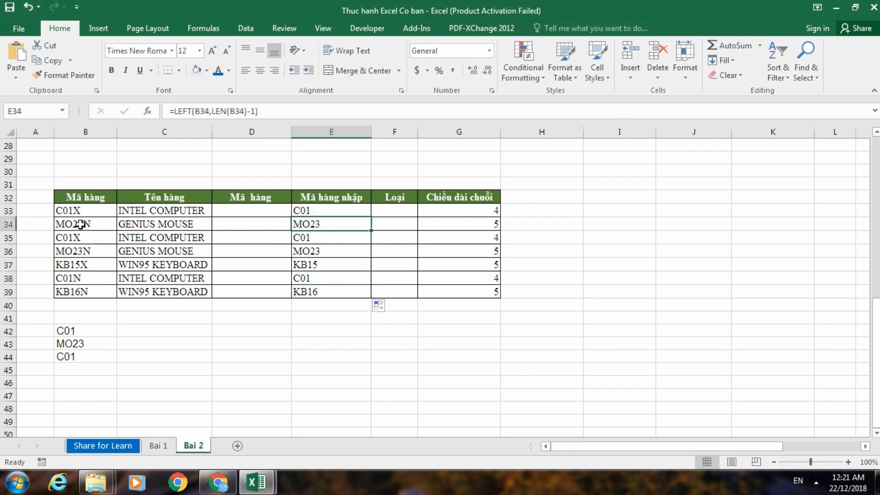
left_click(321, 238)
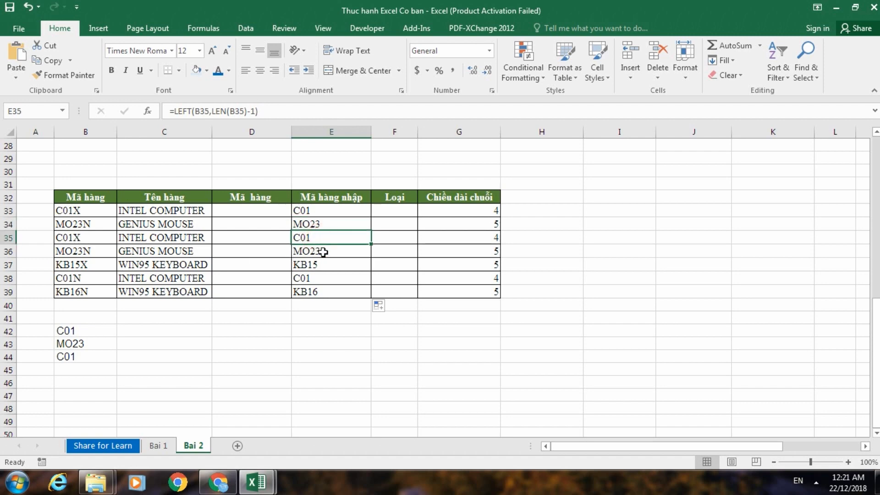
left_click(328, 253)
left_click(329, 266)
left_click(329, 279)
left_click(330, 292)
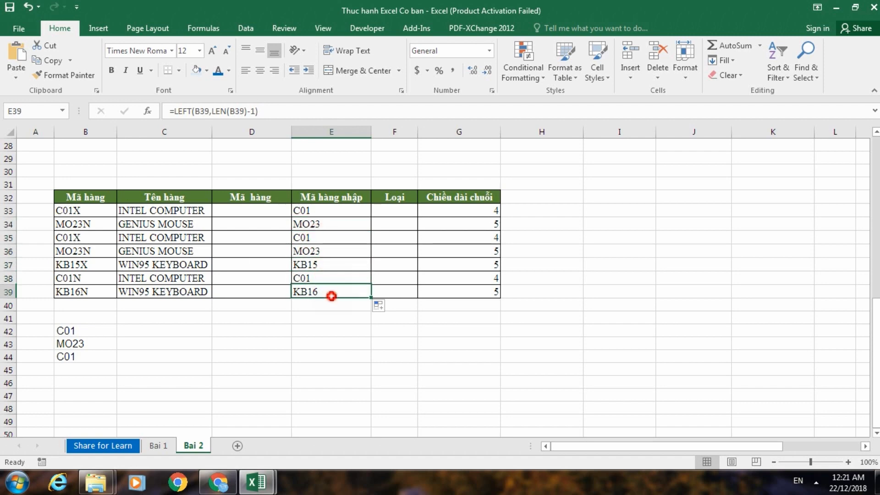
left_click(330, 317)
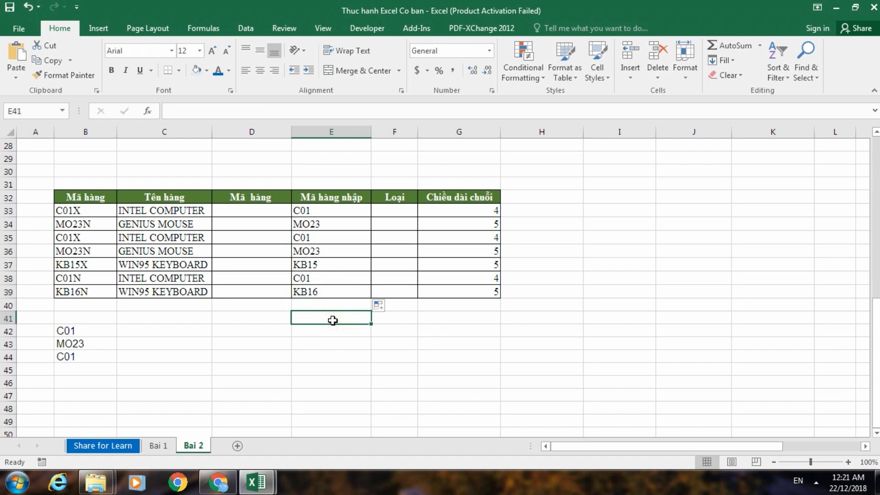
left_click(319, 333)
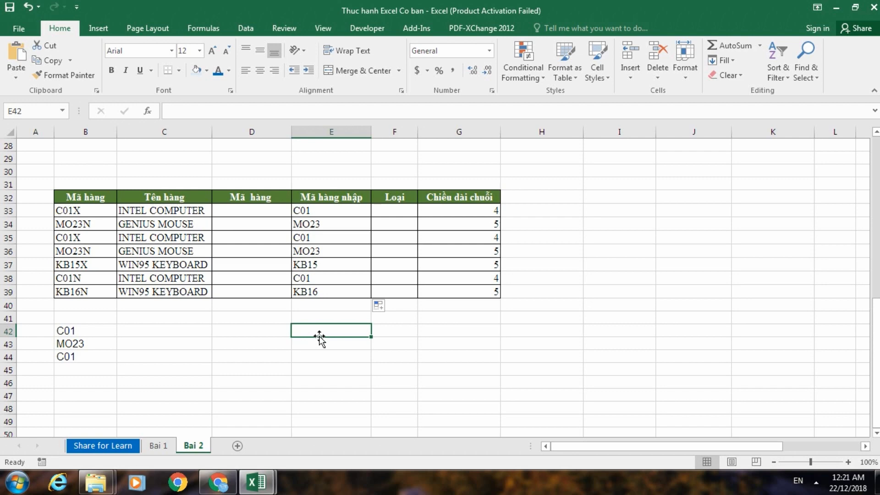
left_click(374, 338)
left_click(283, 218)
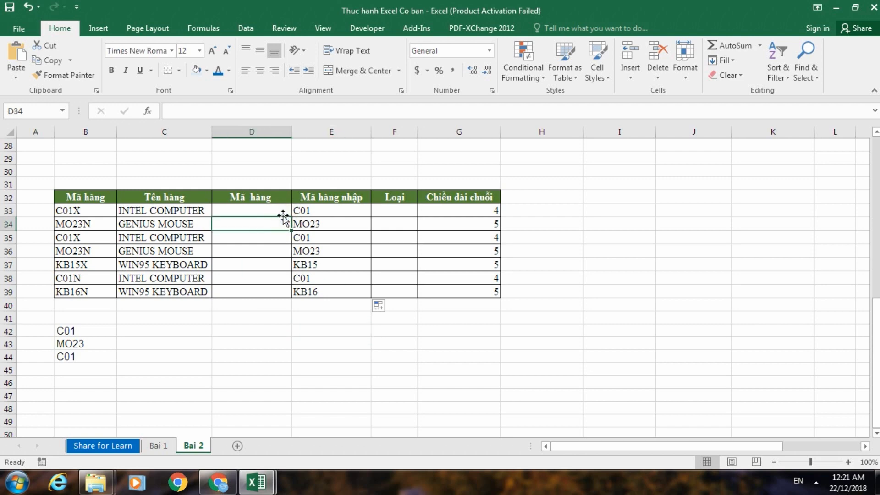
left_click(282, 212)
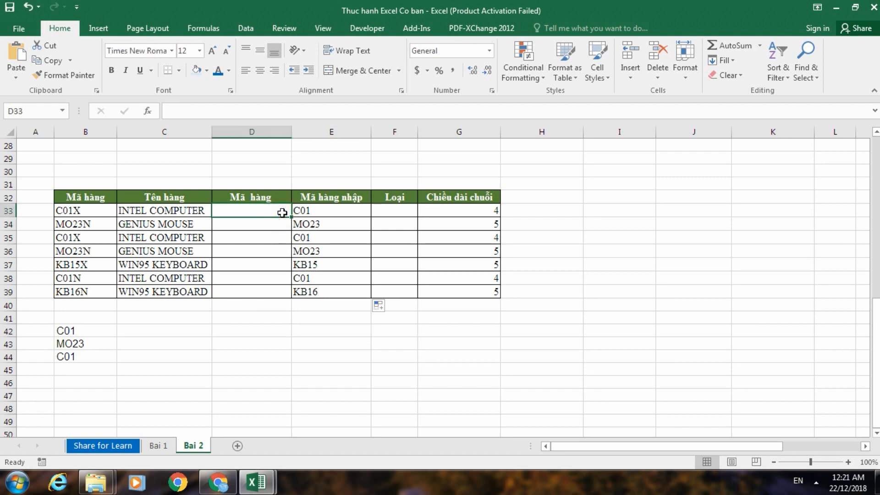
type("=")
key("Escape")
left_click(83, 209)
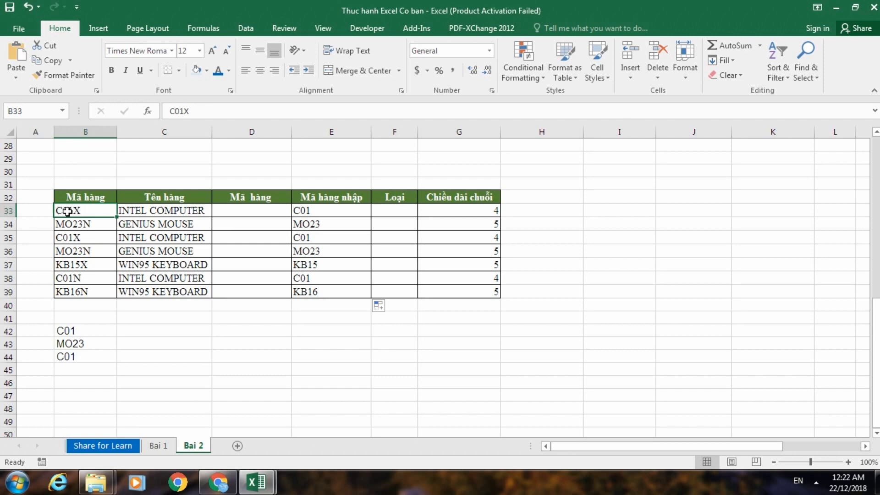
left_click(72, 225)
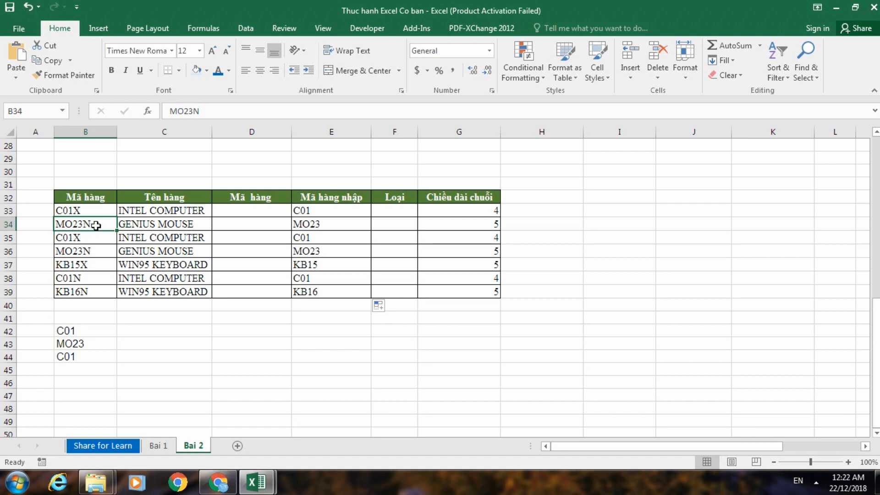
Step: Enter =LEN(B33) in cell D33
left_click(243, 216)
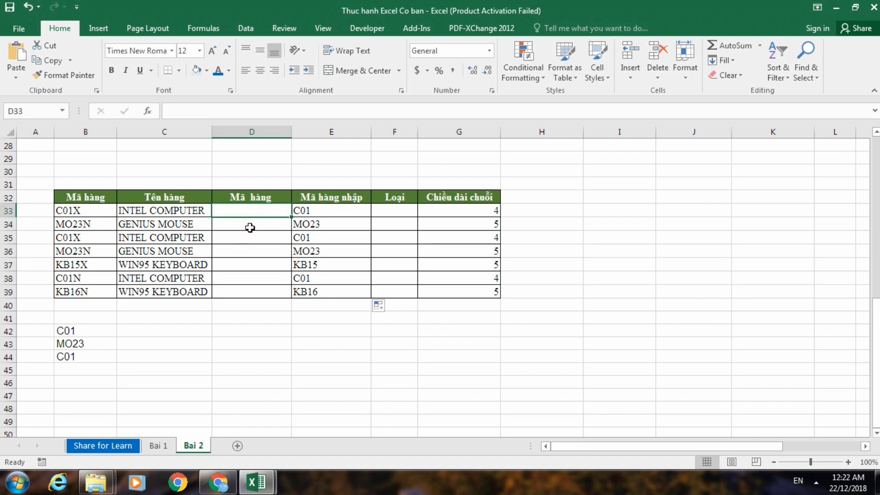
type("=")
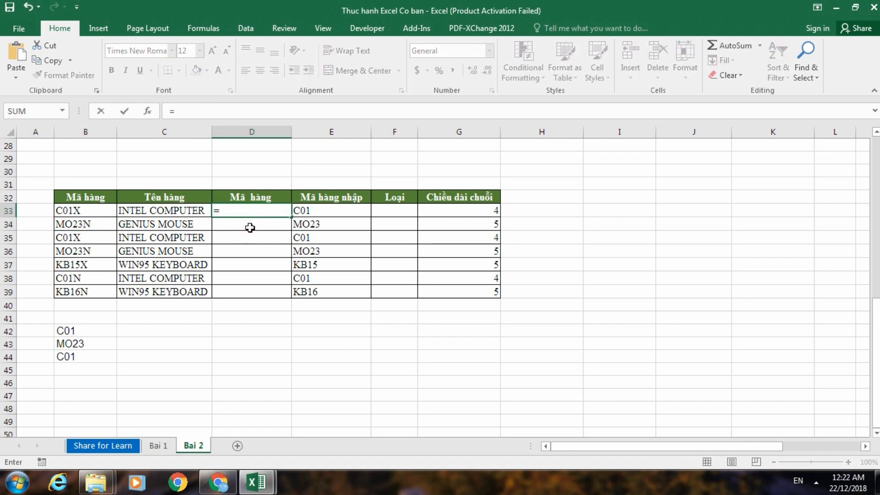
type("len")
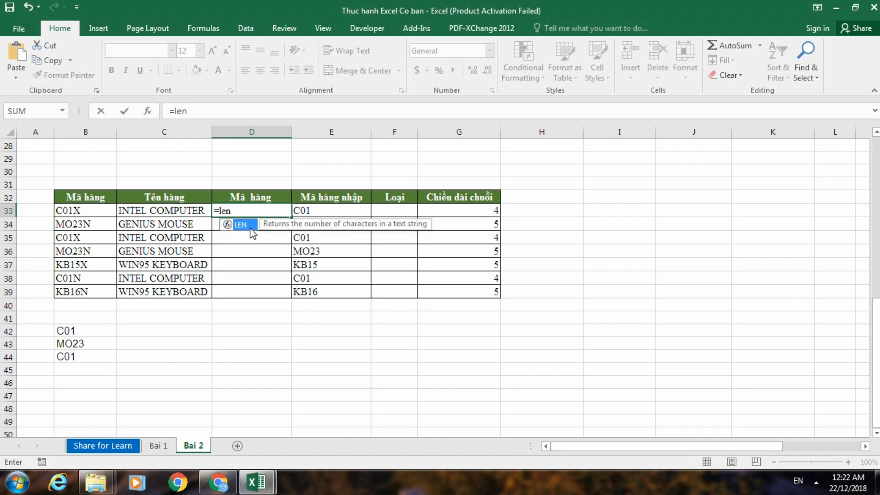
type("(")
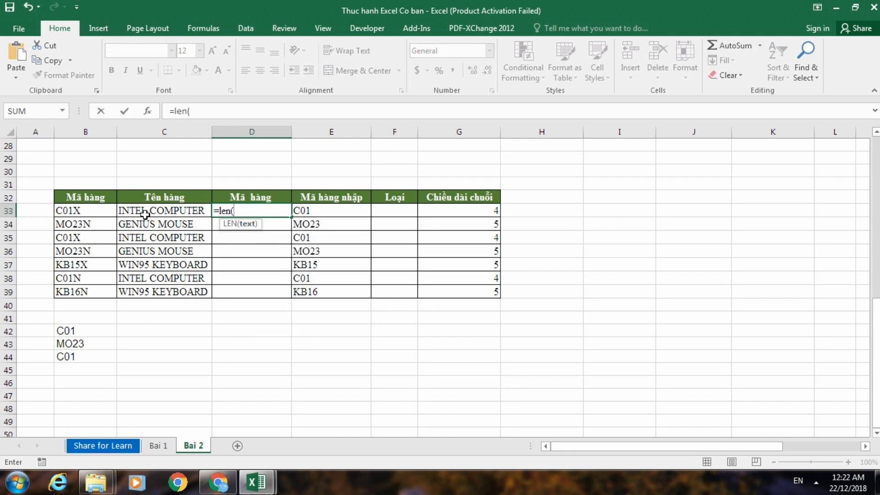
left_click(95, 211)
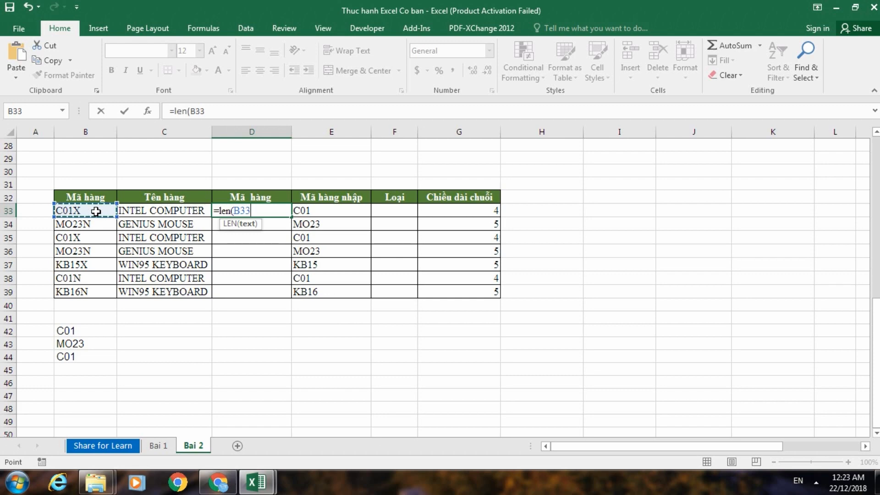
type(")")
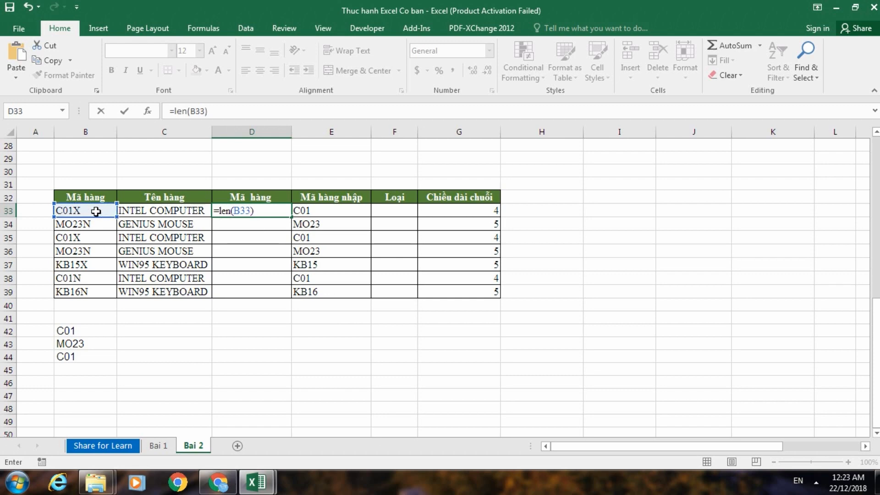
key("Return")
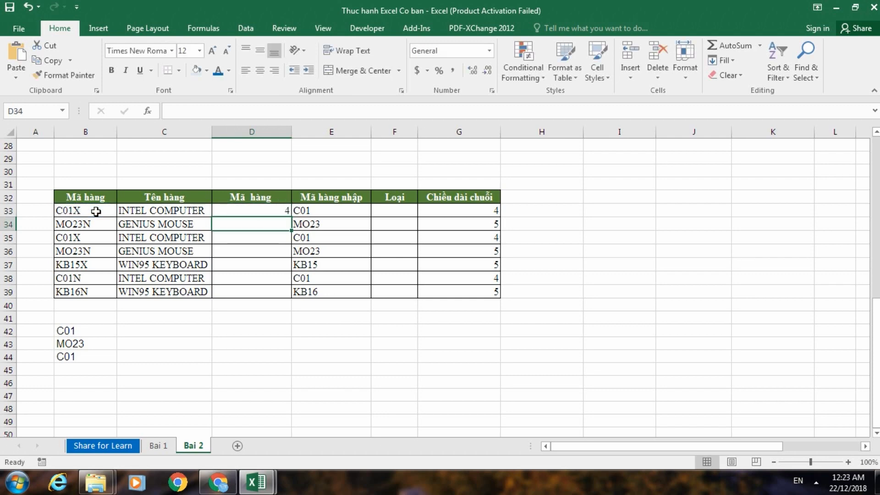
Step: Fill the LEN formula down to D39, giving lengths 4, 5, 4, 5, 5, 4, 5
left_click(261, 212)
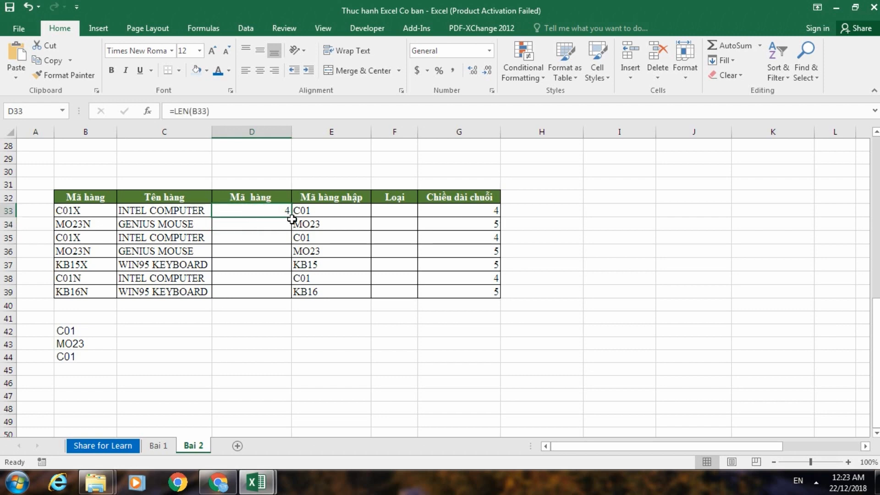
left_click_drag(294, 217, 291, 296)
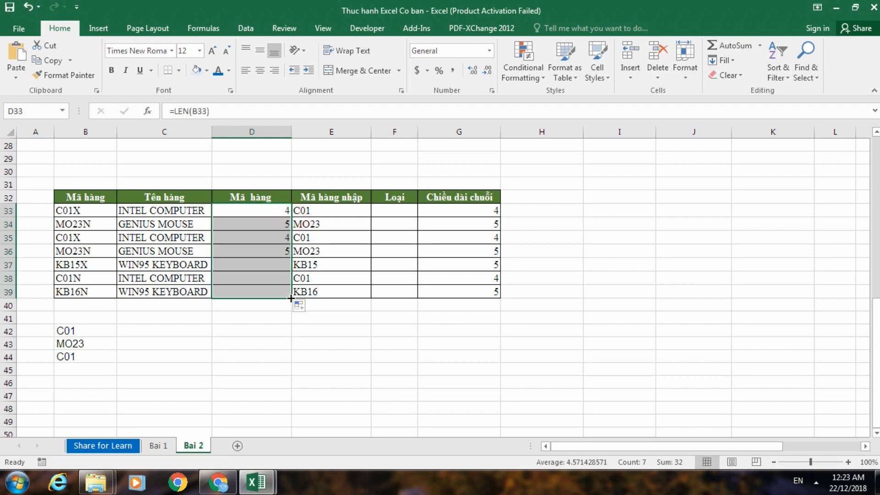
left_click(278, 225)
left_click(260, 304)
left_click(267, 266)
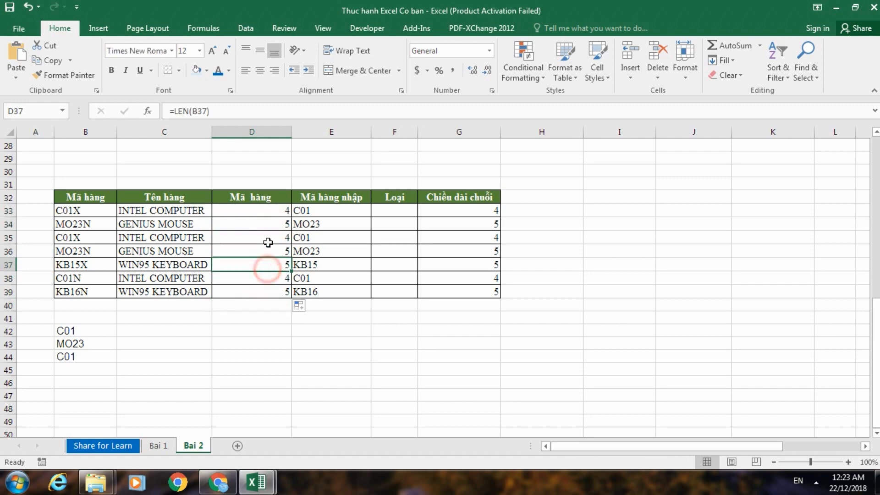
left_click(268, 214)
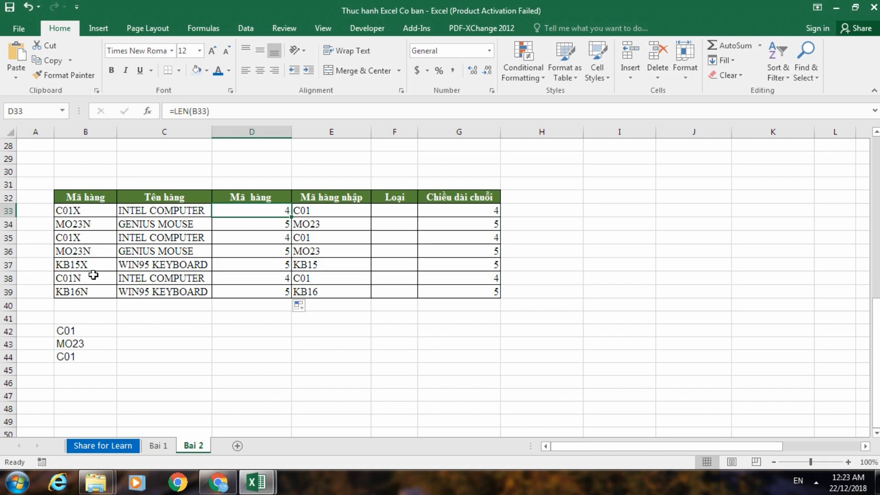
Step: Change D33 to length minus one (=LEN(B33)-1) and copy it down to D39
double_click(247, 205)
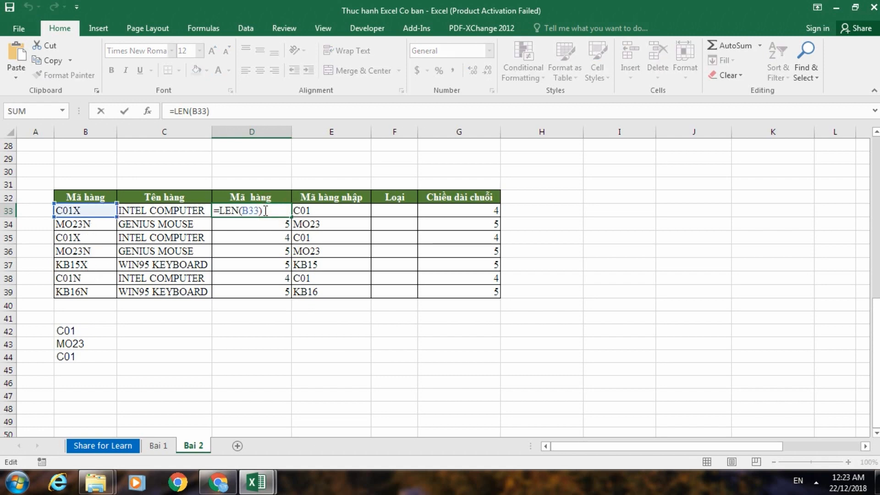
type("-1")
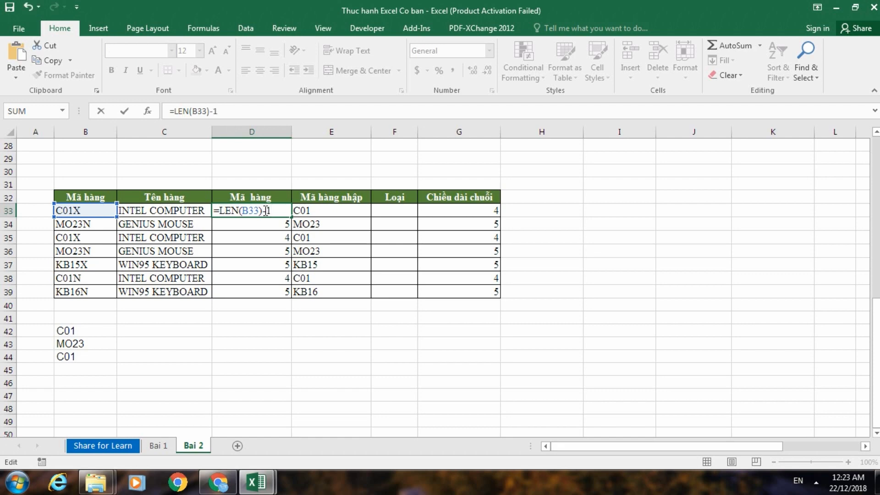
key("Return")
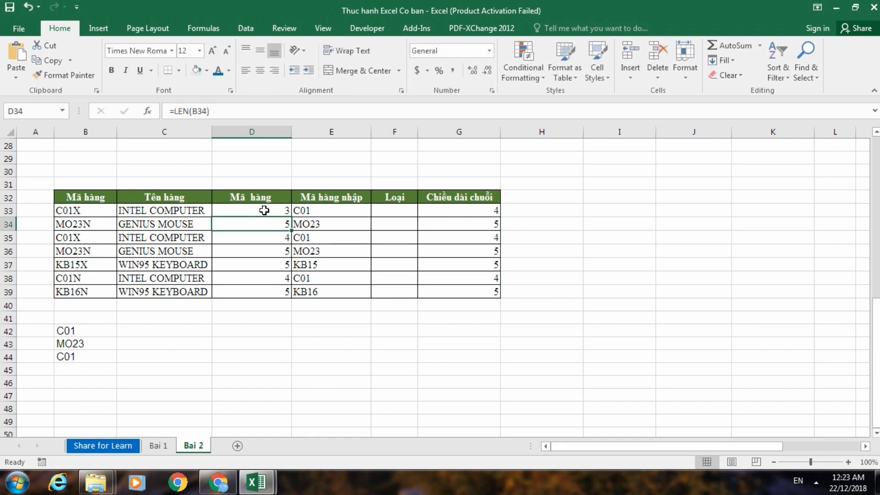
left_click(237, 211)
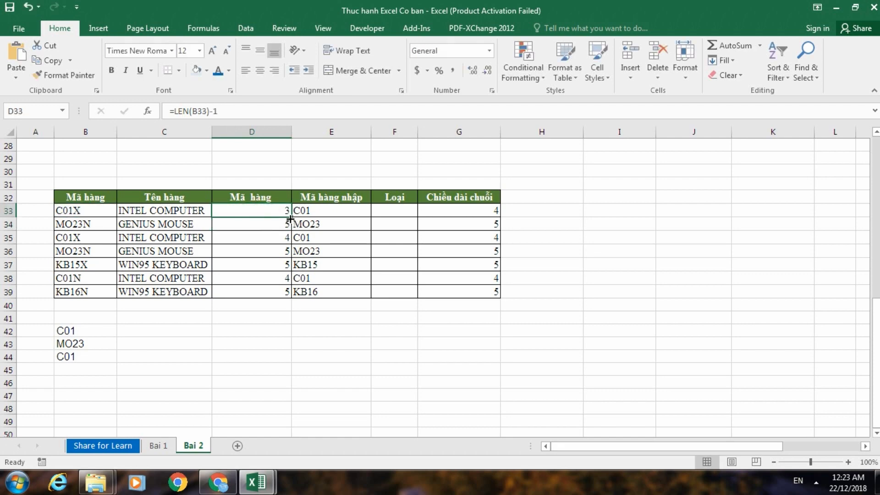
left_click_drag(290, 219, 290, 293)
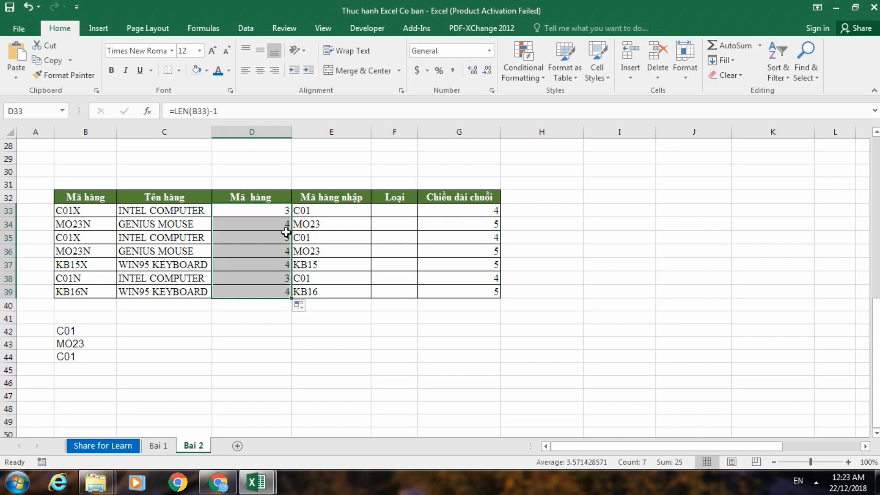
Step: Wrap D33's formula in LEFT to make =LEFT(B33,LEN(B33)-1)
double_click(271, 211)
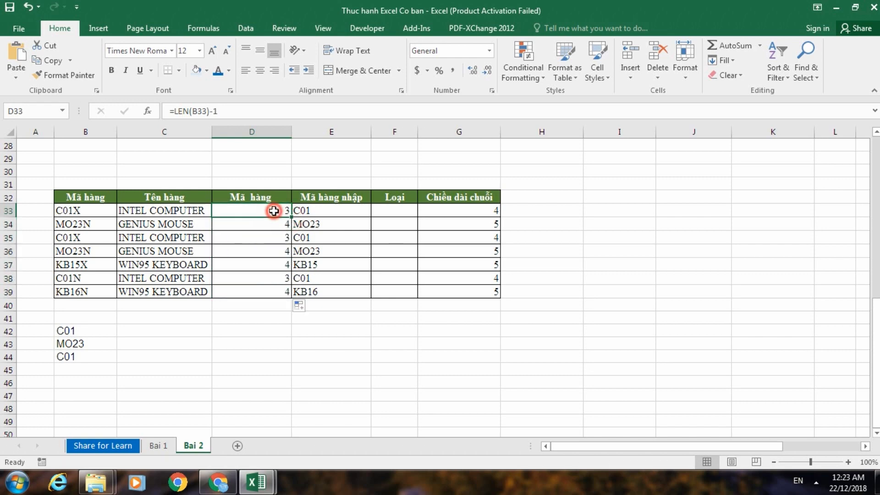
key("Escape")
double_click(256, 210)
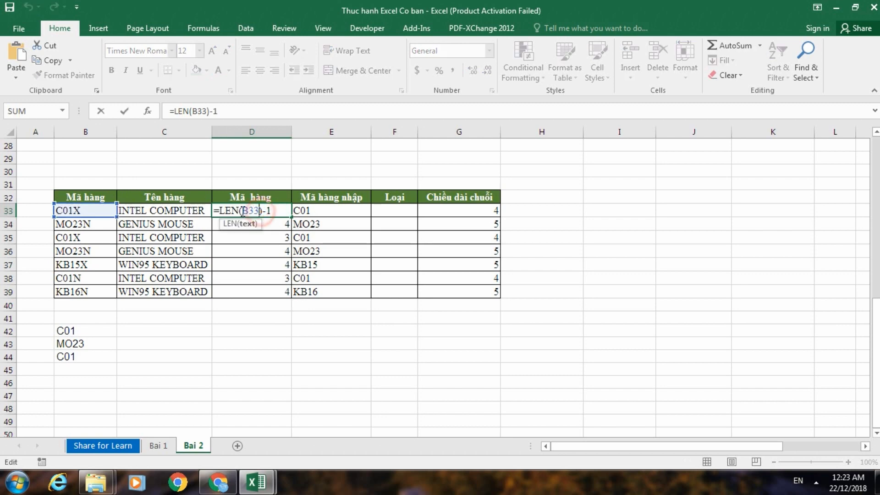
left_click(222, 211)
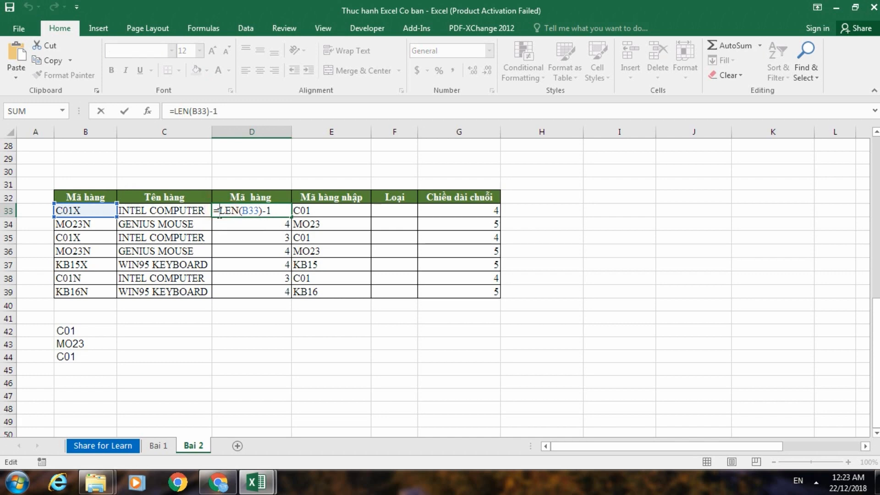
type("lèleft")
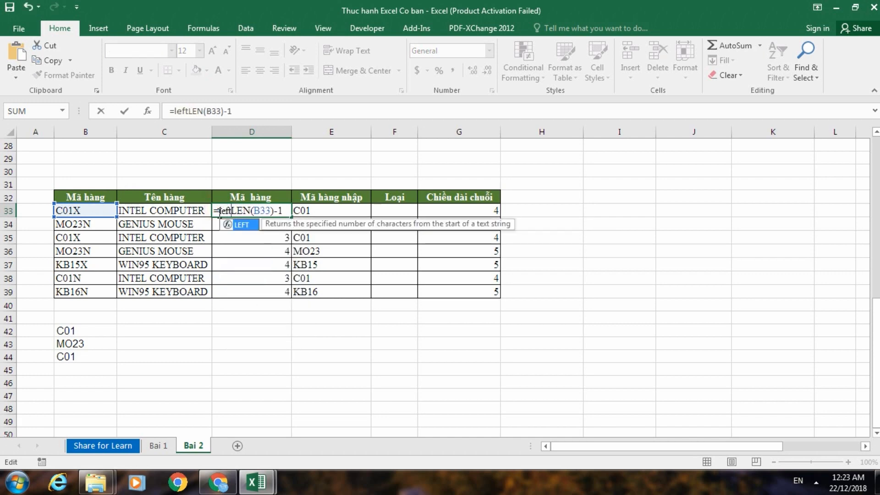
type("(")
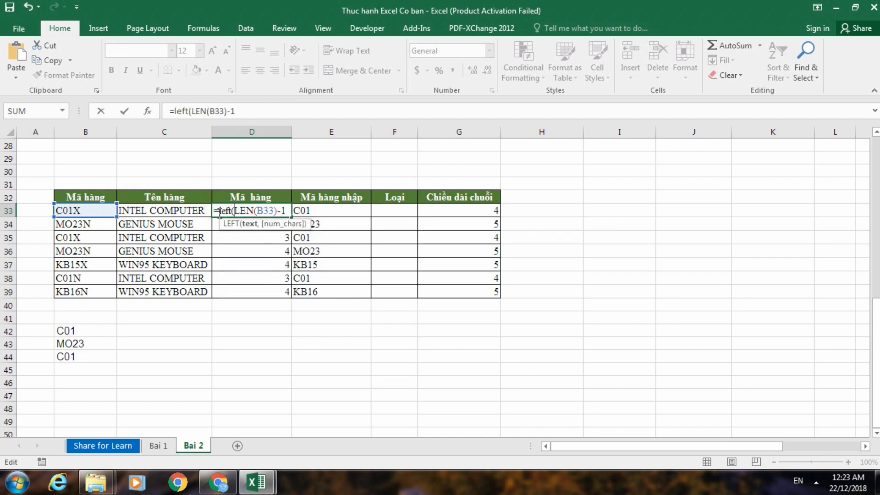
left_click(89, 212)
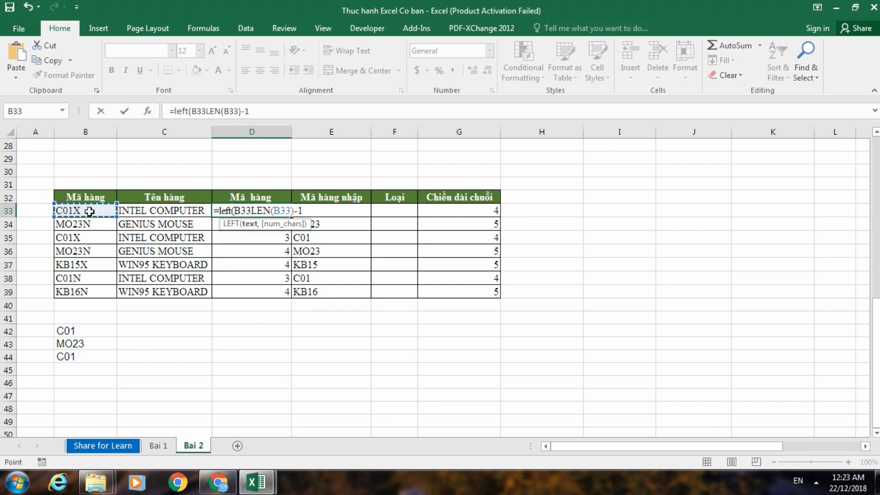
type(",")
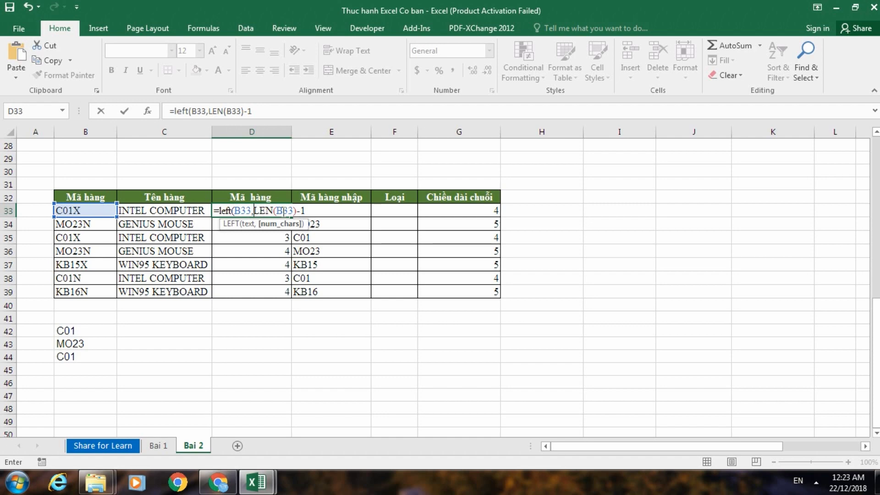
left_click(314, 209)
key("Return")
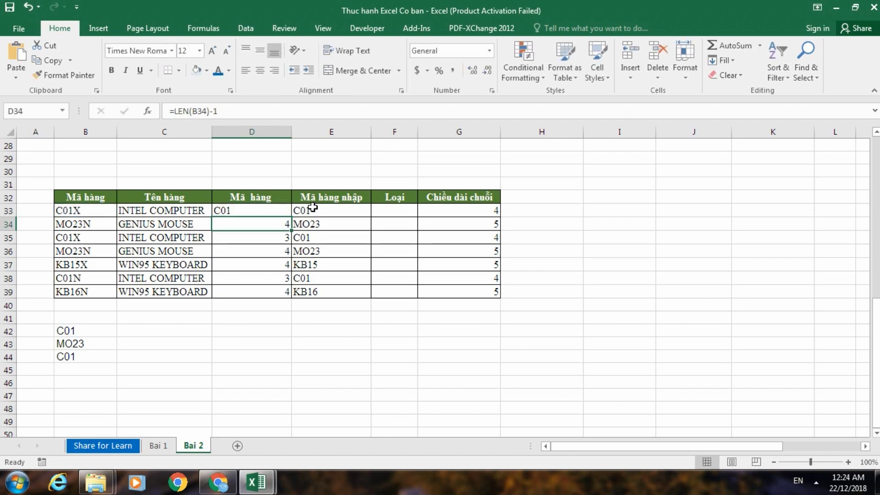
Step: Fill the LEFT formula down to D39, yielding C01, MO23, C01, MO23, KB15, C01, KB16
left_click(277, 211)
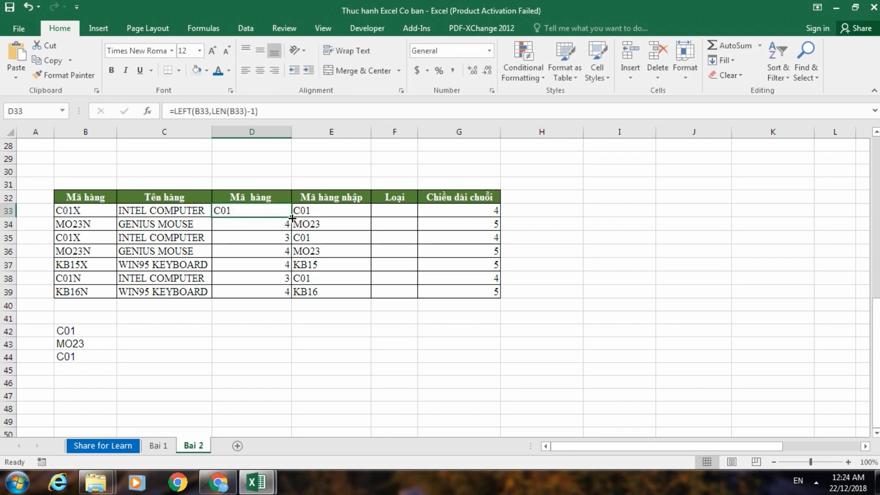
left_click_drag(291, 217, 292, 299)
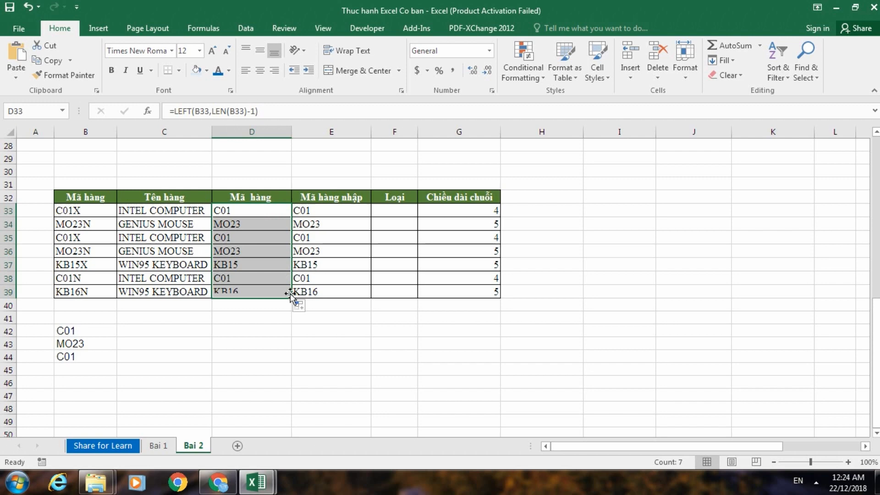
left_click(284, 319)
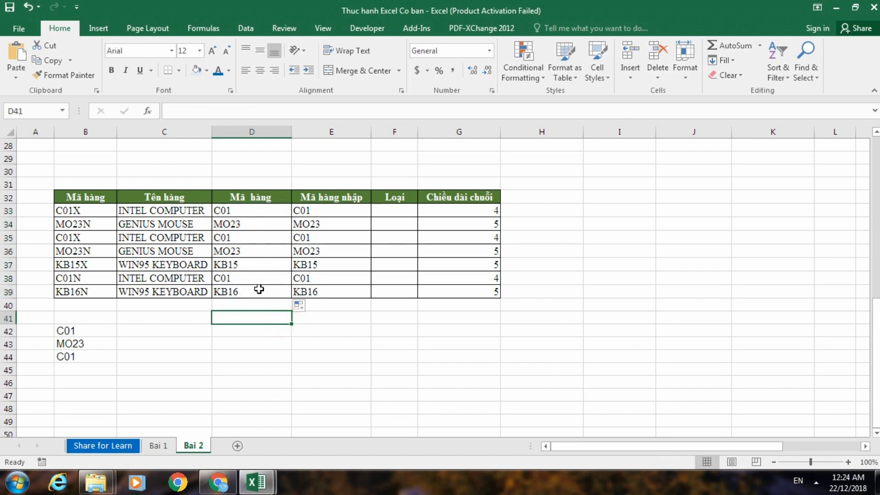
left_click(259, 246)
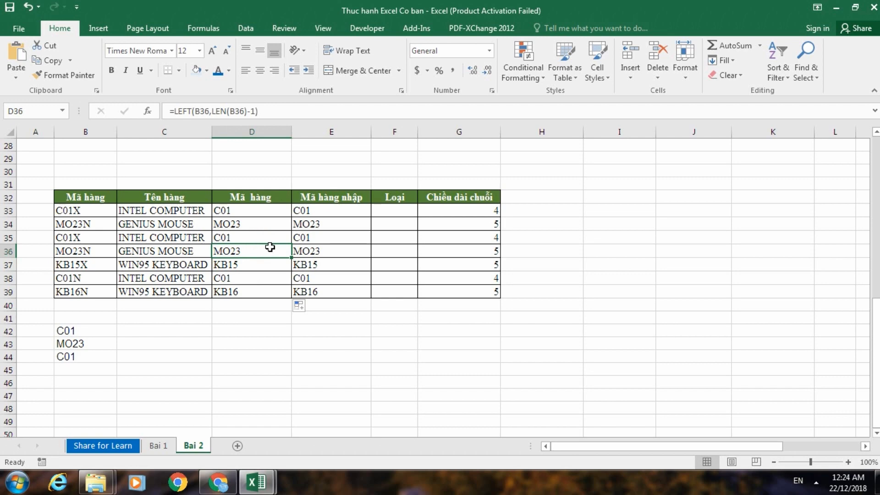
left_click(330, 330)
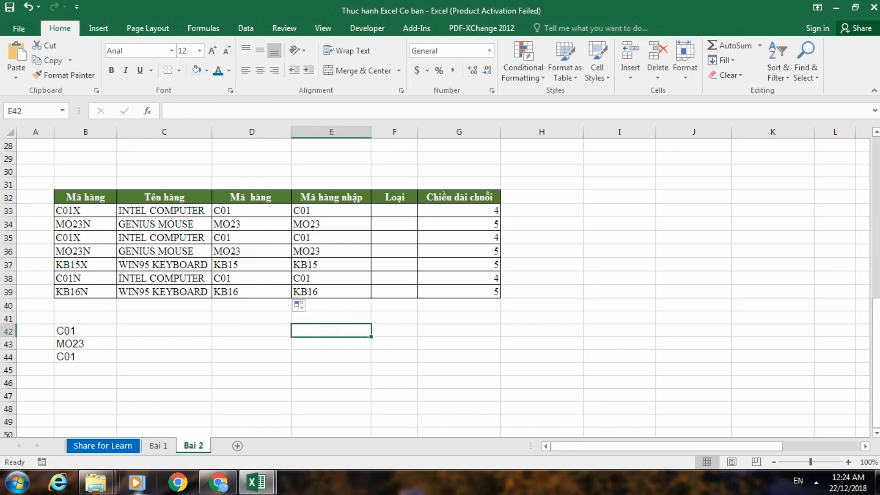
Step: Scroll up to the BẢNG KÊ HÀNG NHẬP KHO table and check cells D8 and D16
scroll(296, 301, "up", 1)
scroll(435, 284, "up", 3)
scroll(435, 284, "up", 4)
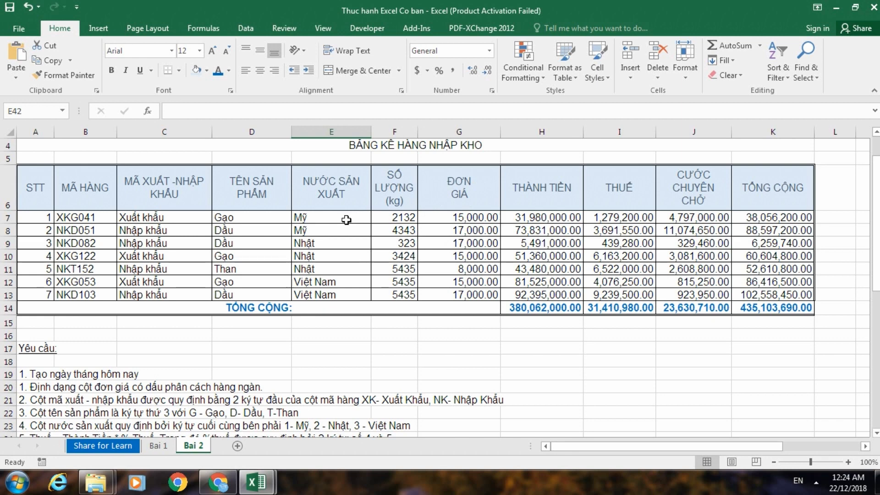
scroll(371, 215, "up", 1)
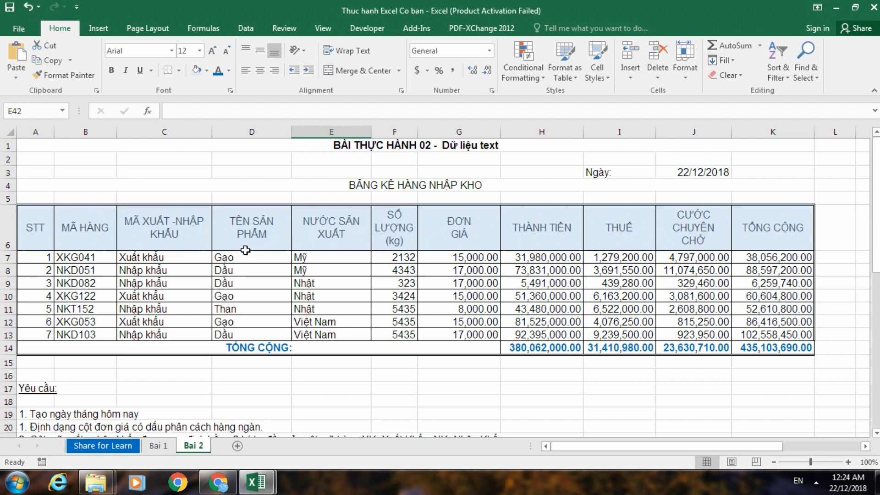
left_click(243, 274)
left_click(284, 380)
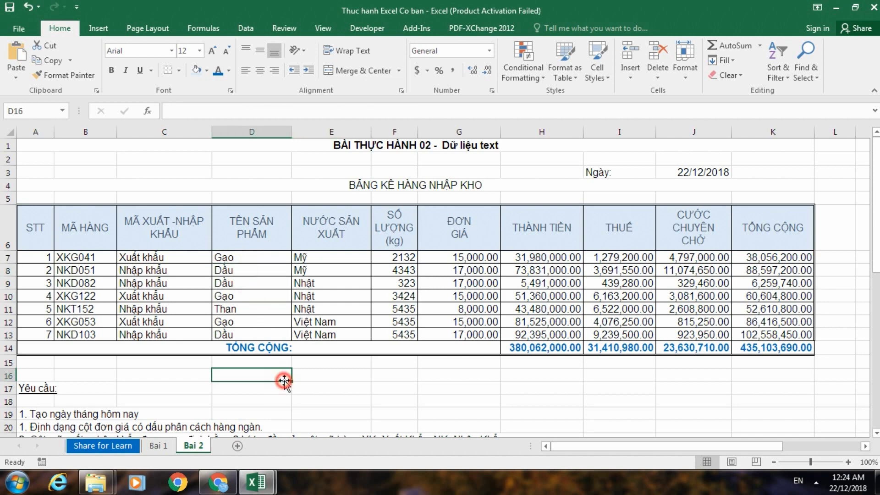